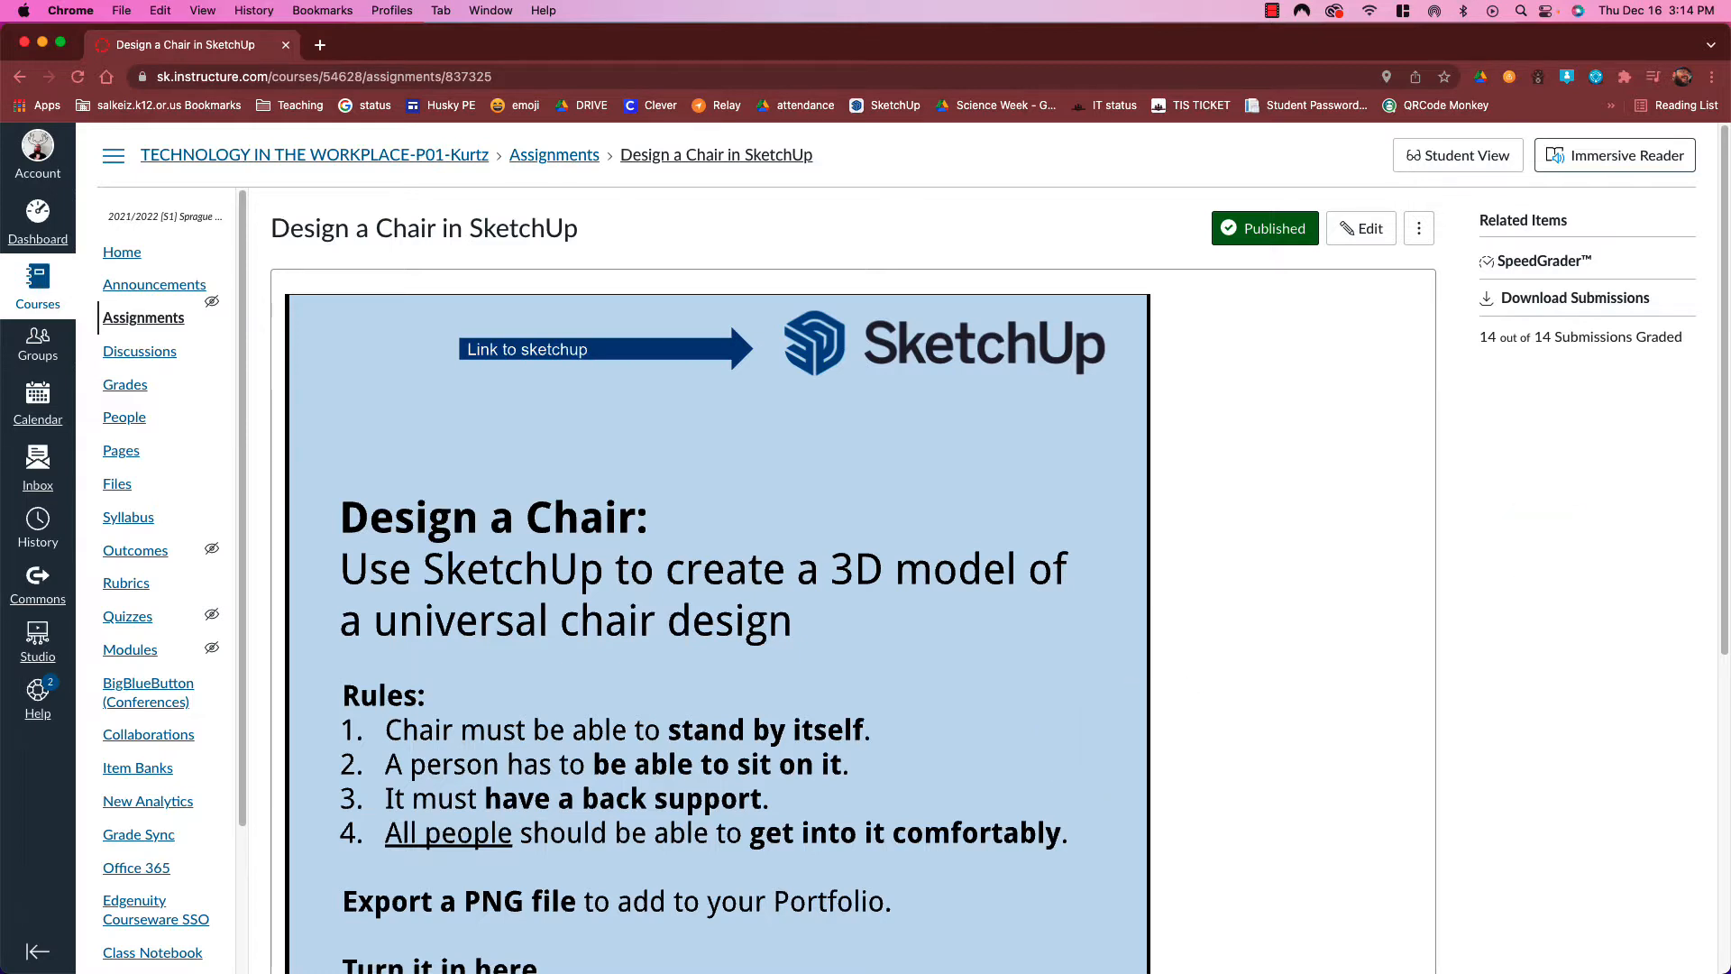
Open SketchUp for Schools from the chair assignment's link and create a new model
left_click(916, 352)
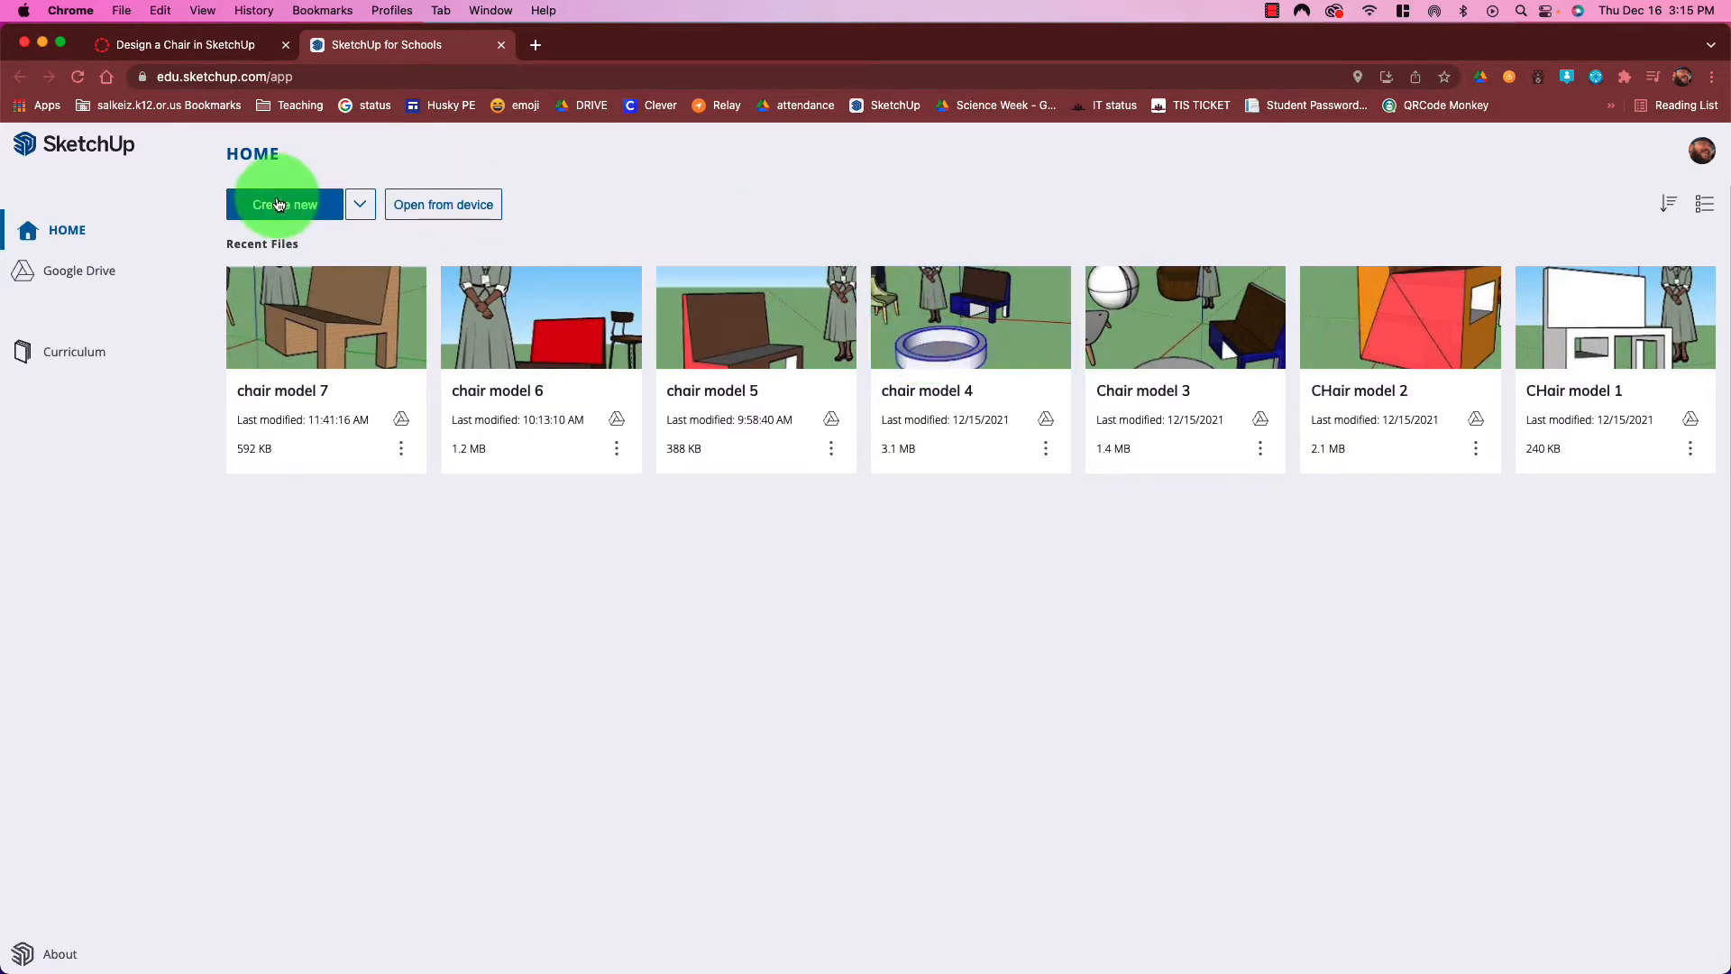
left_click(280, 205)
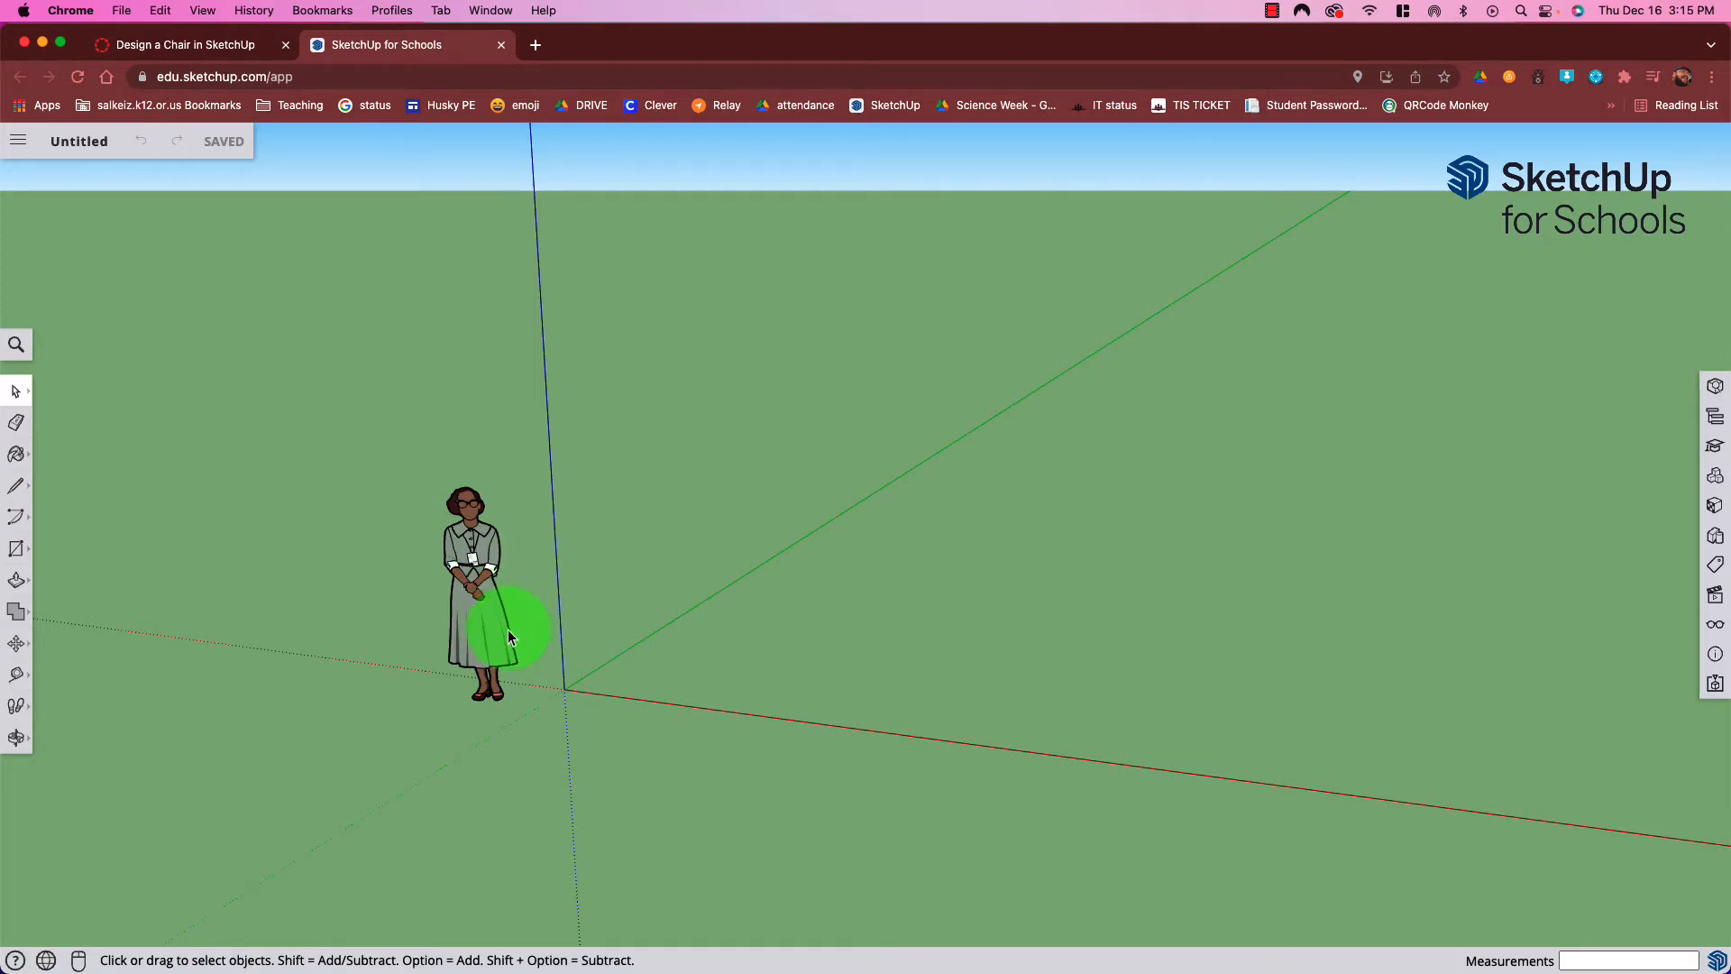
scroll(516, 690, "up", 4)
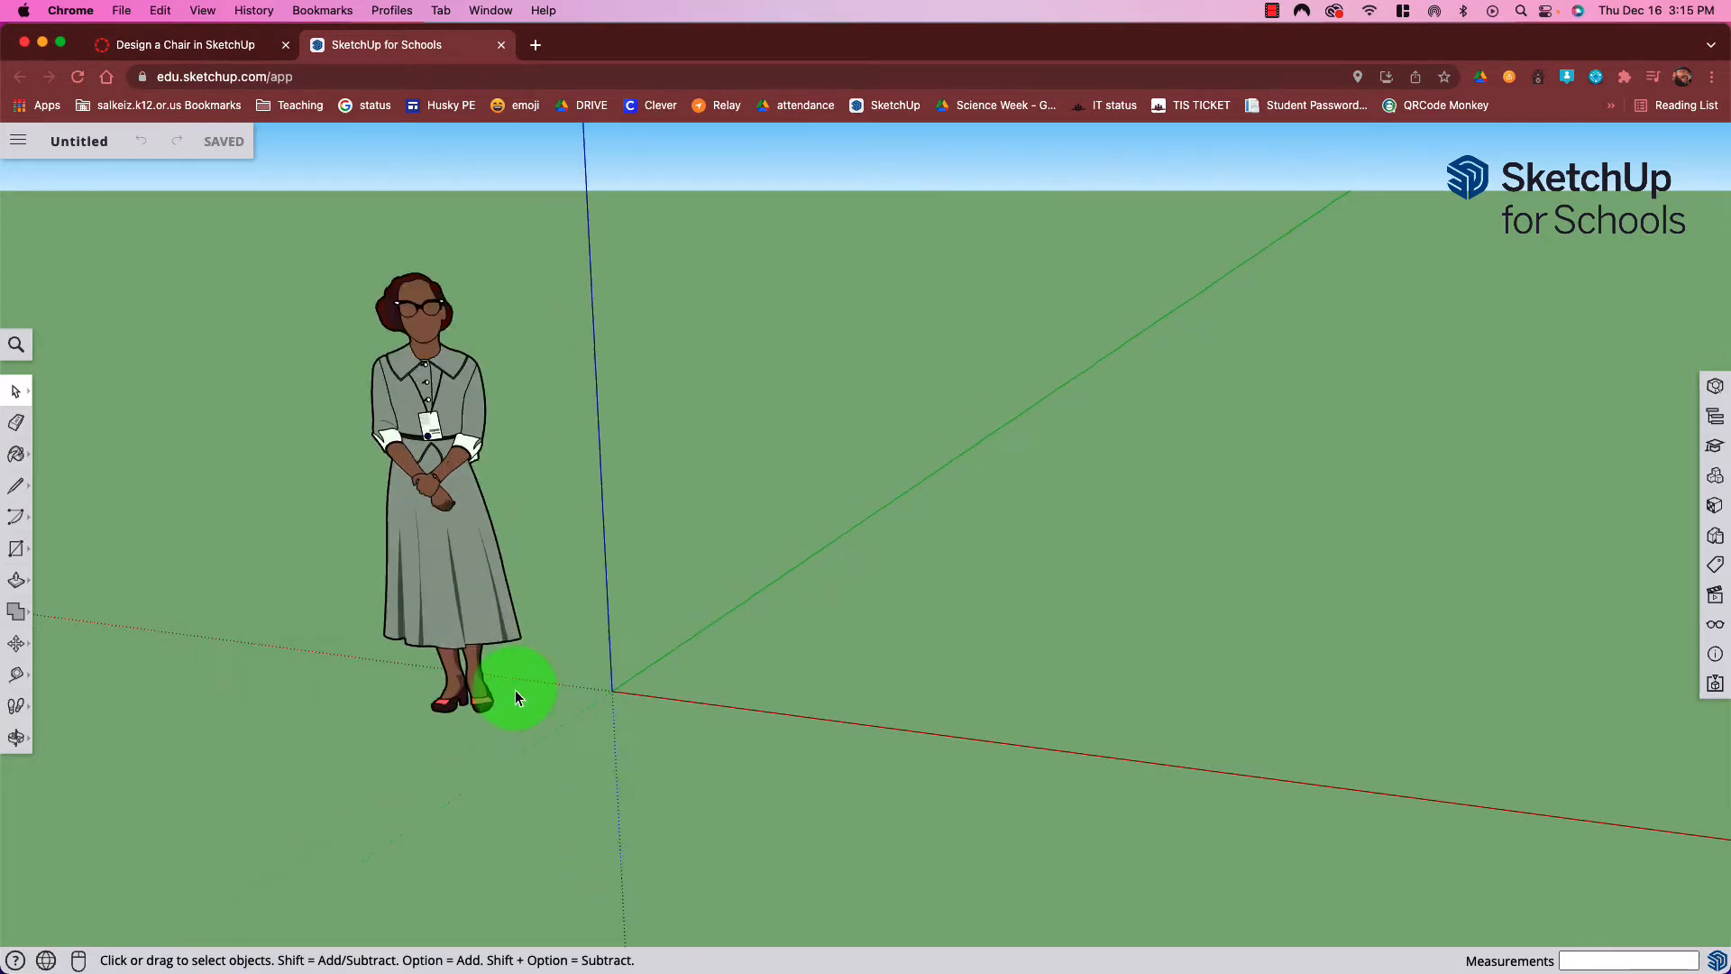
scroll(516, 690, "up", 5)
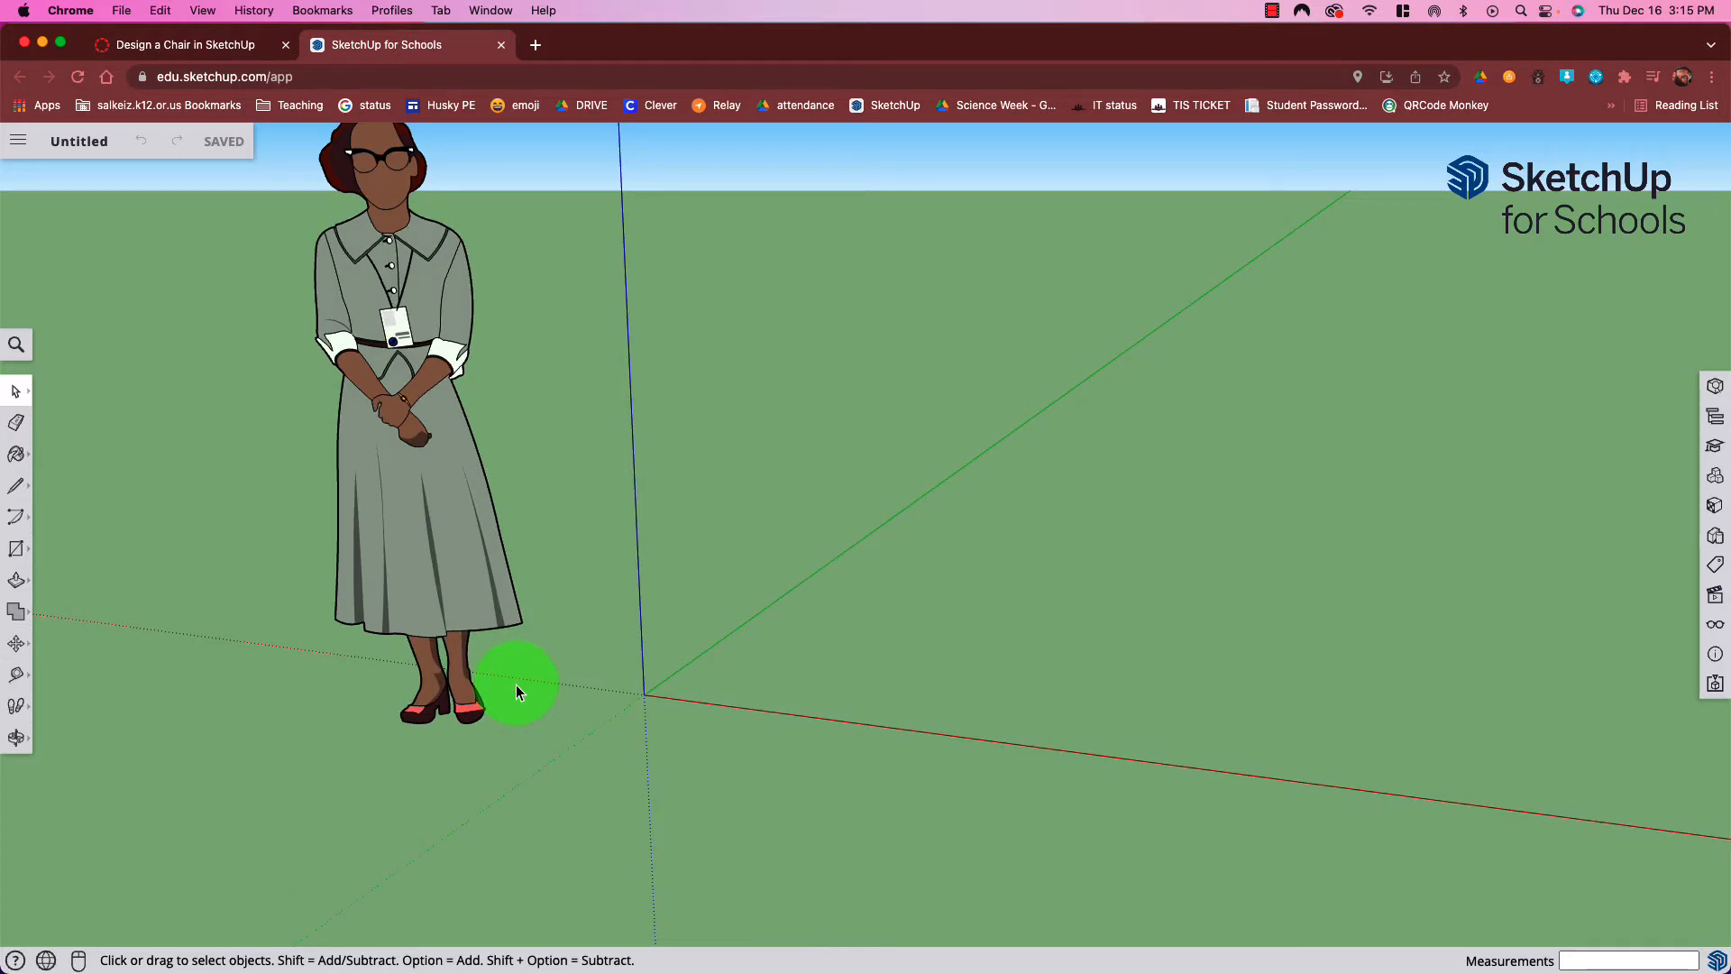
scroll(516, 691, "down", 3)
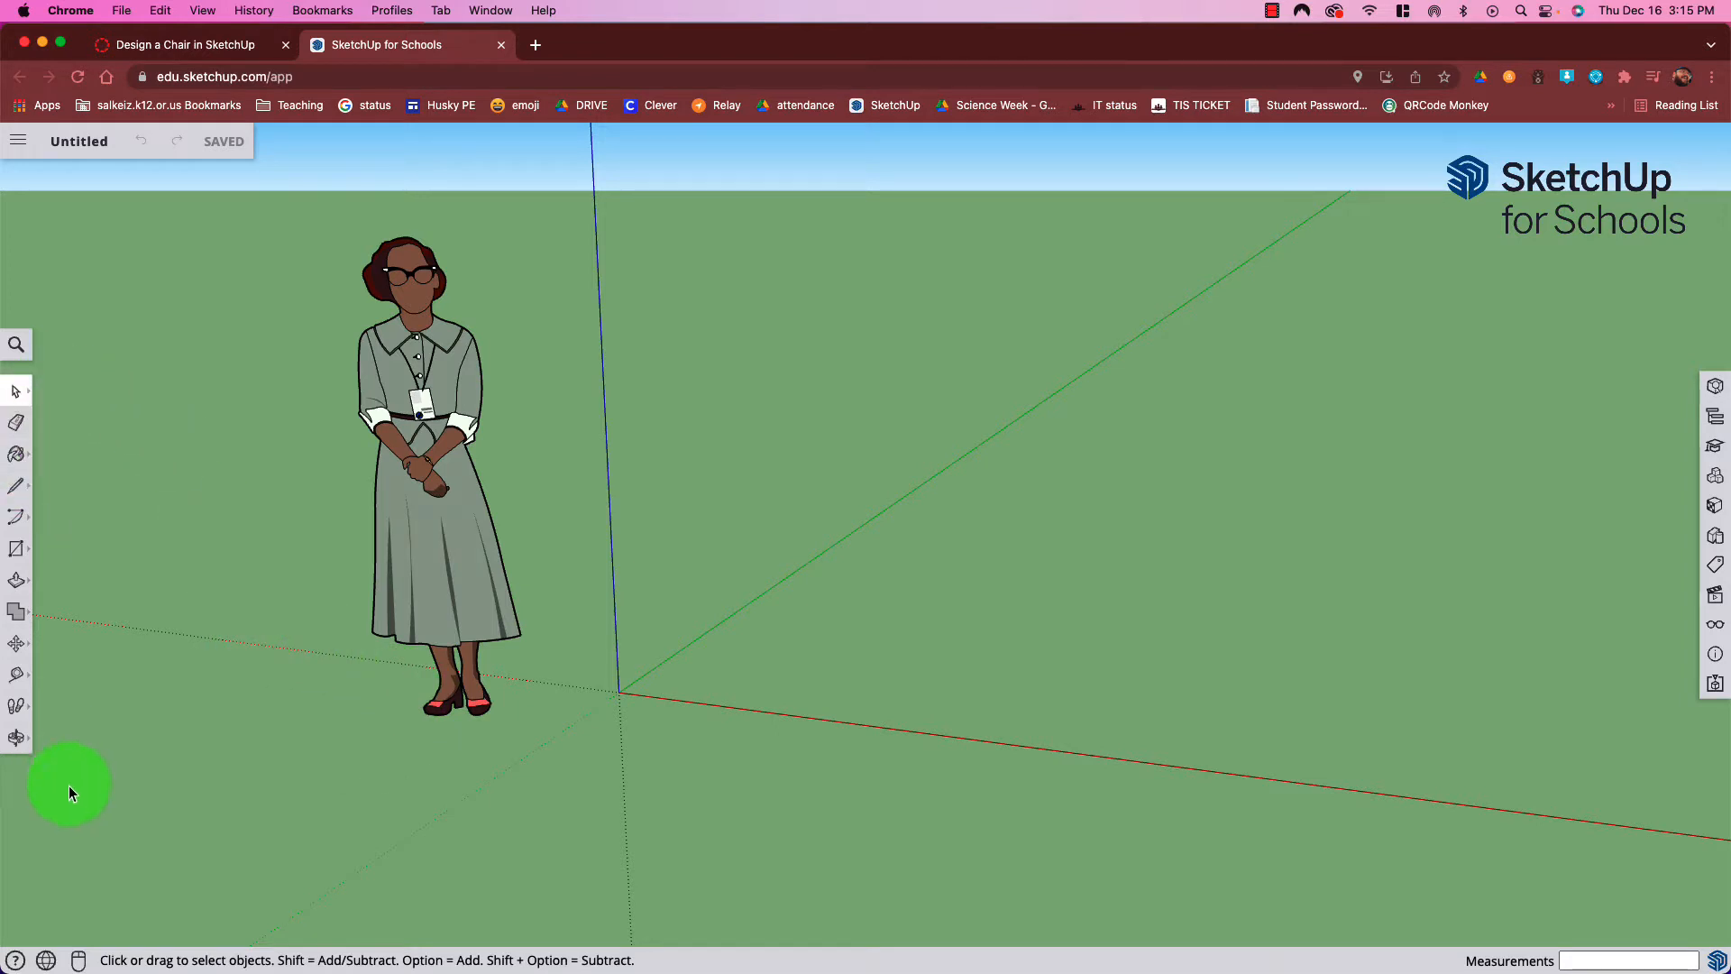
Examine the tool sets for orbiting, selecting, erasing, painting, drawing lines, arcs and shapes, push/pull and moving
left_click(14, 748)
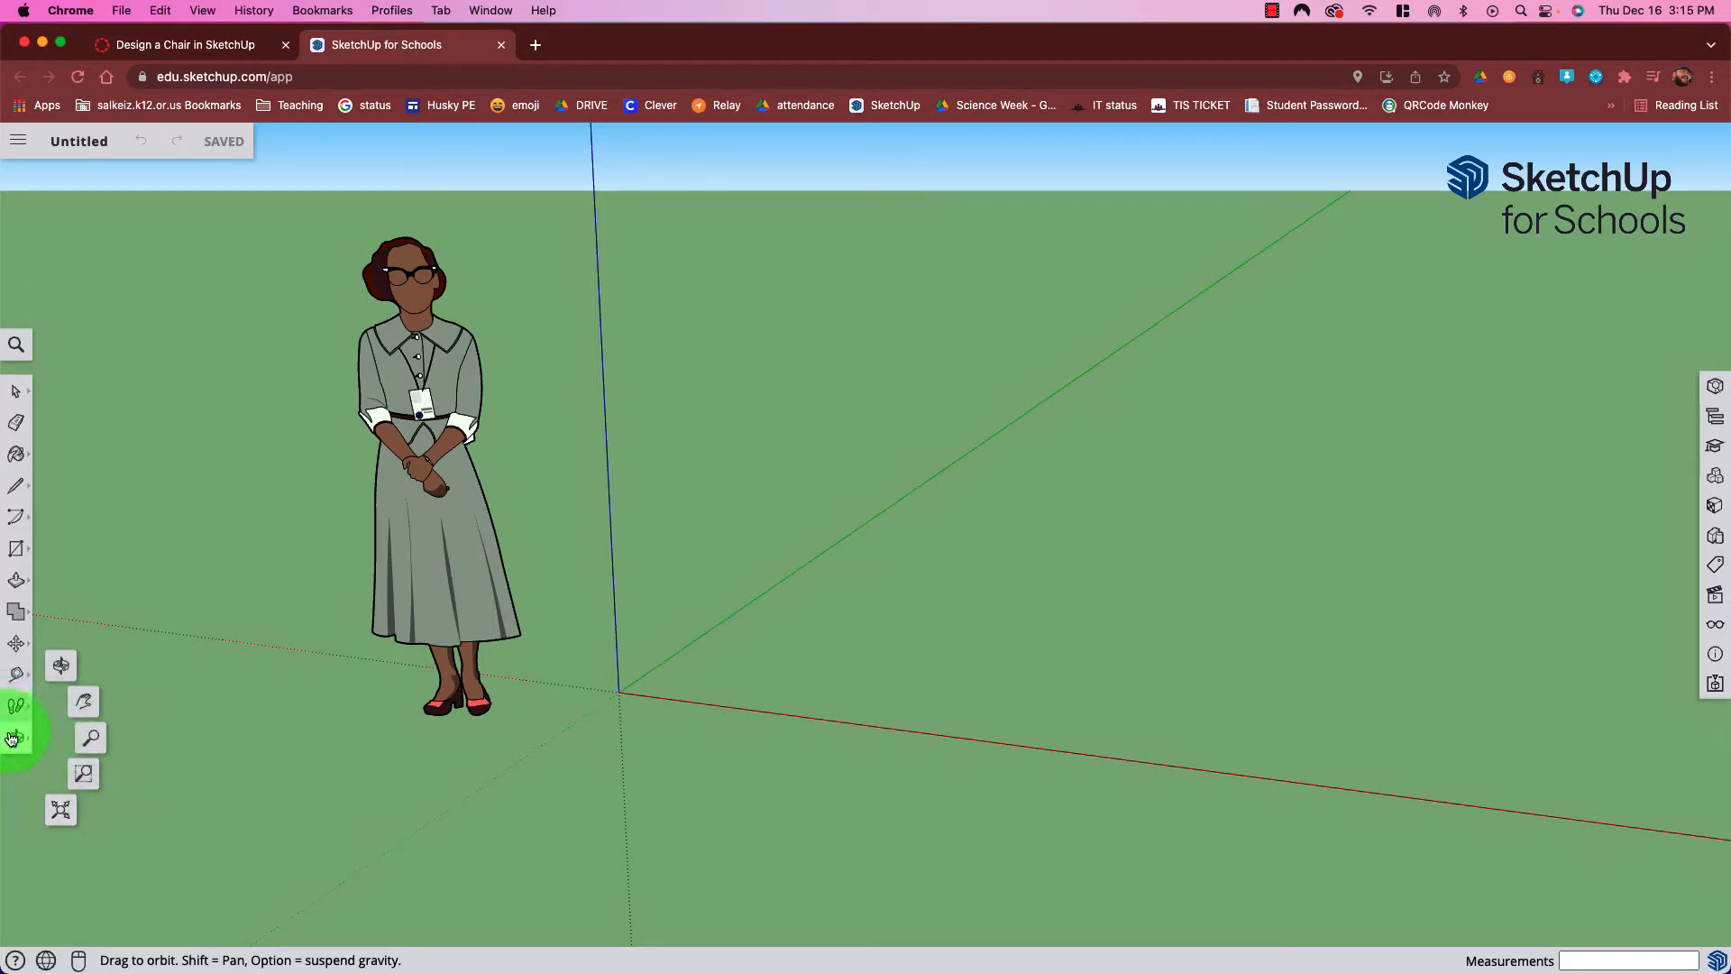
left_click(21, 397)
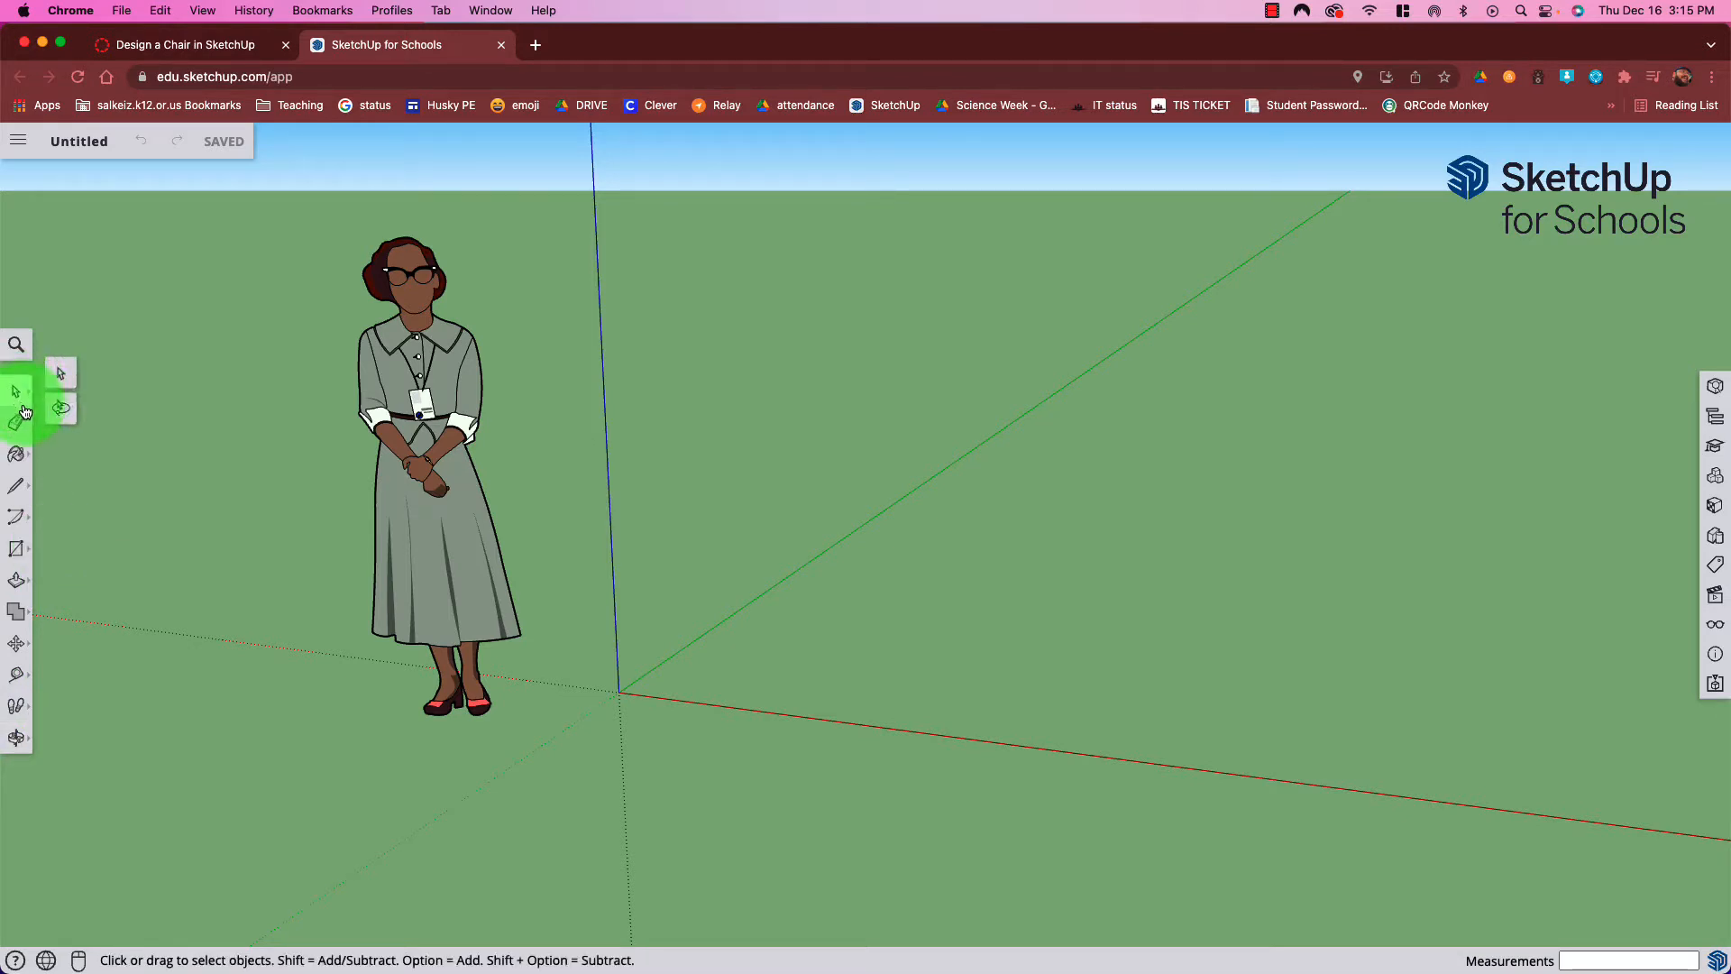
left_click(19, 429)
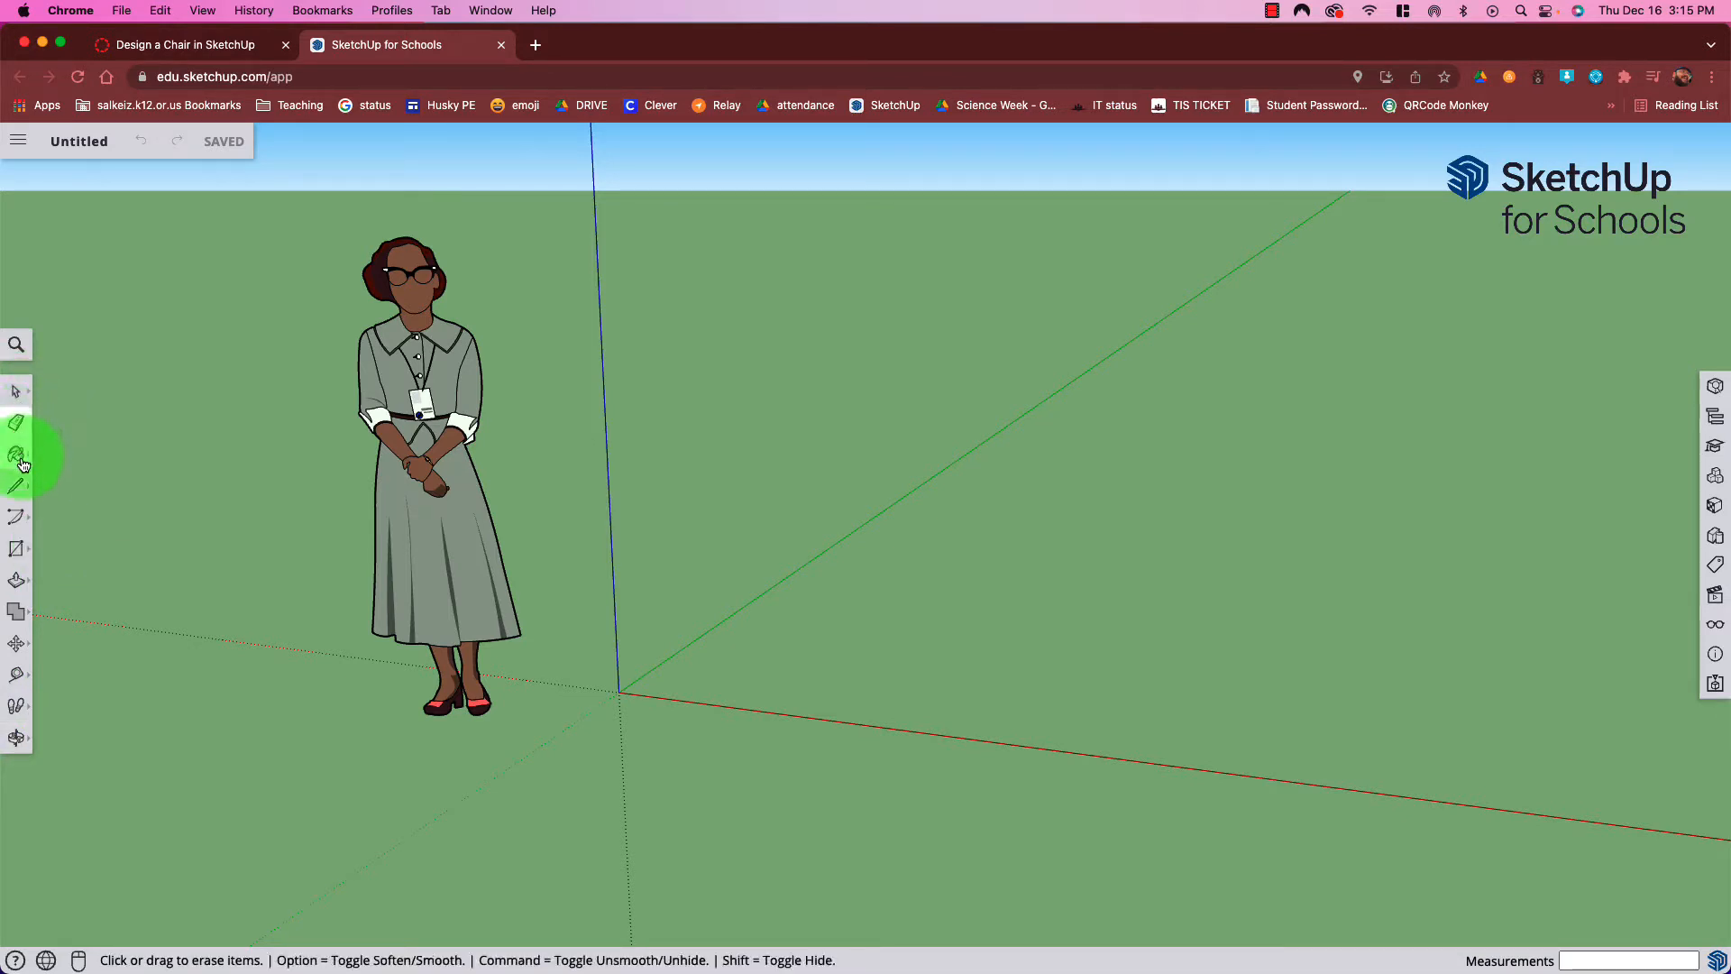
left_click(22, 464)
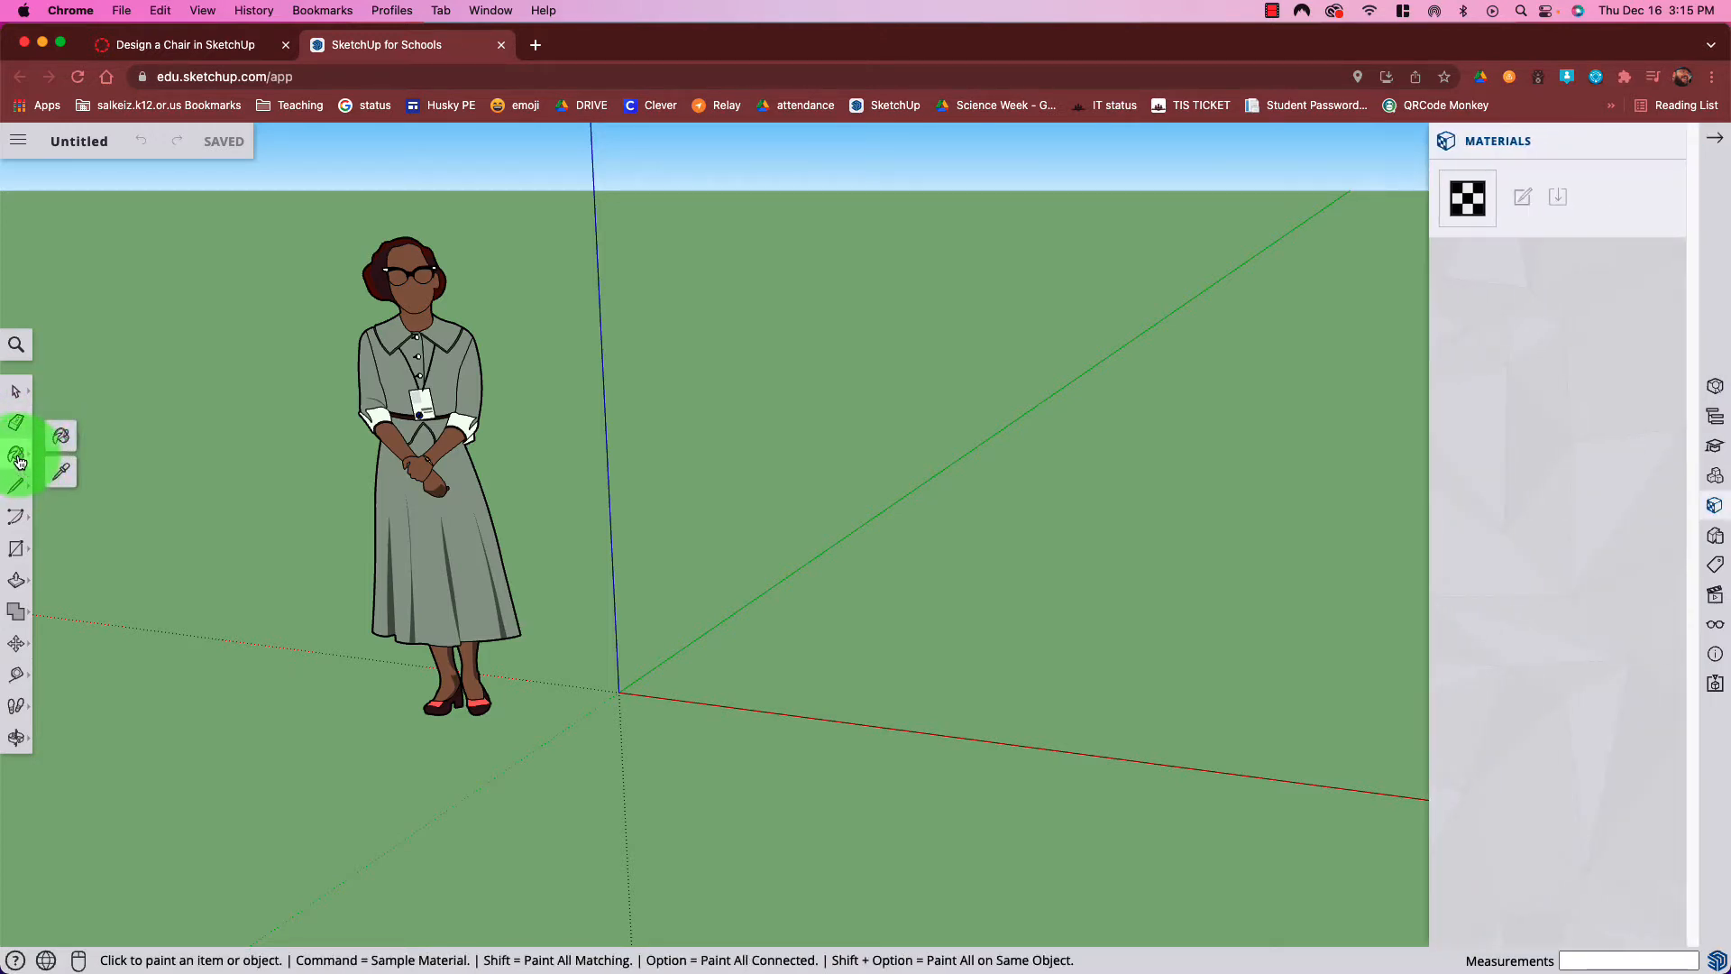
left_click(1127, 402)
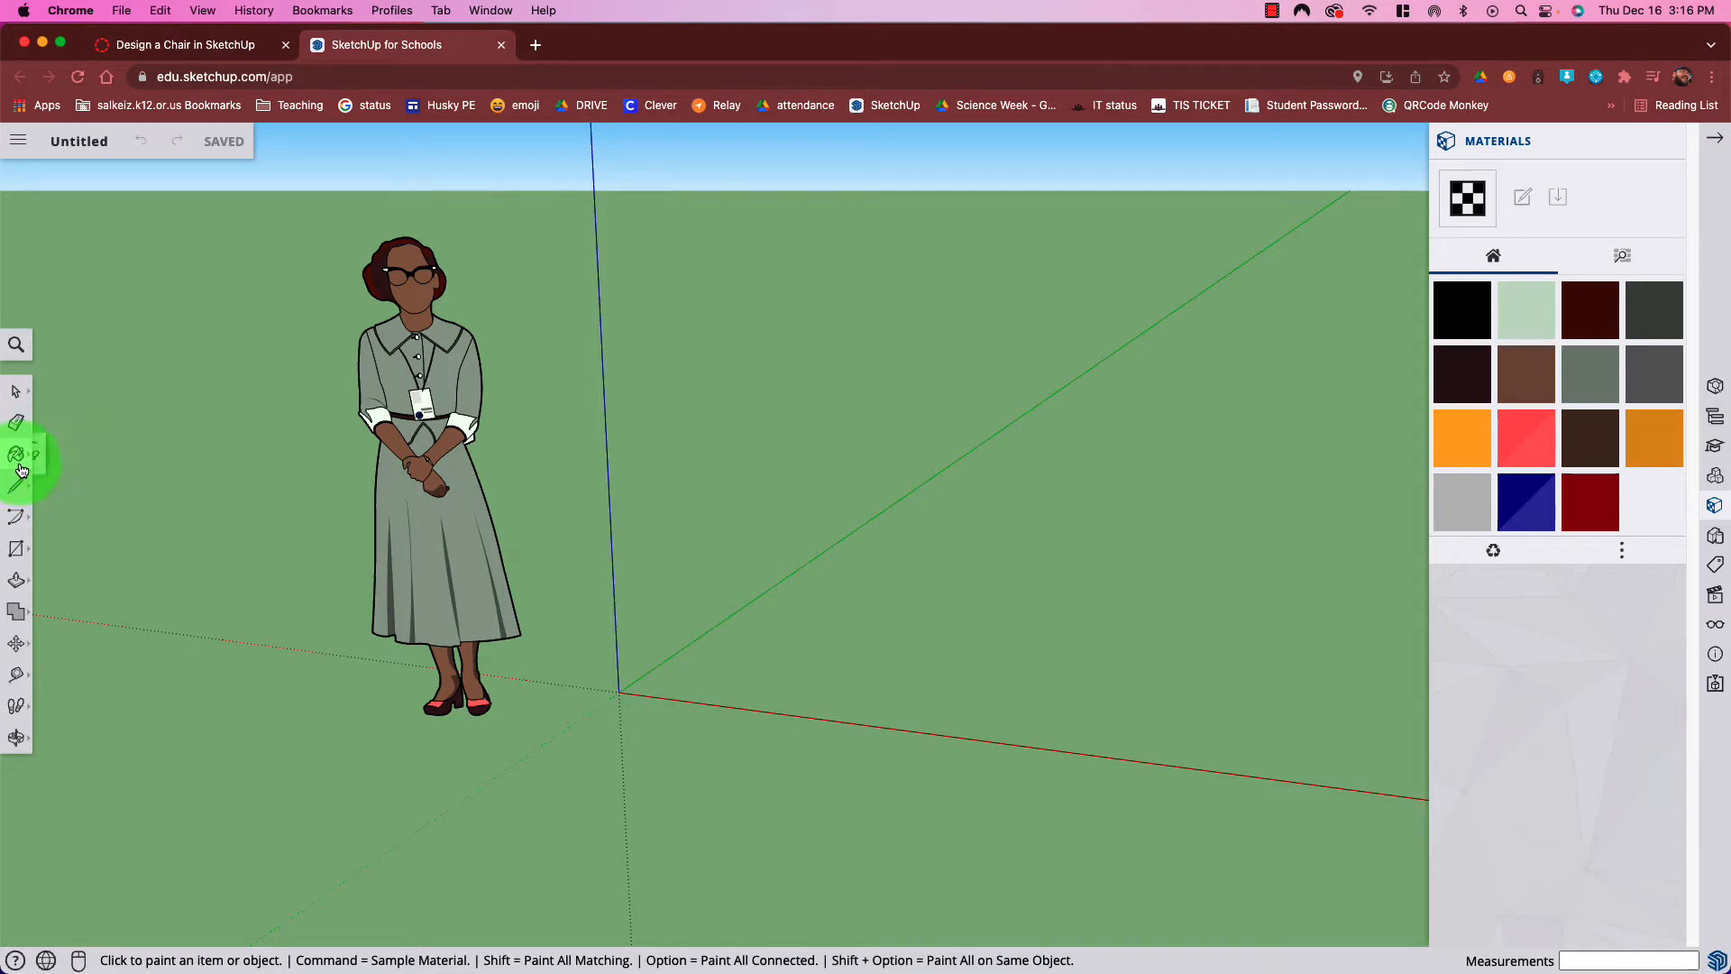
left_click(22, 494)
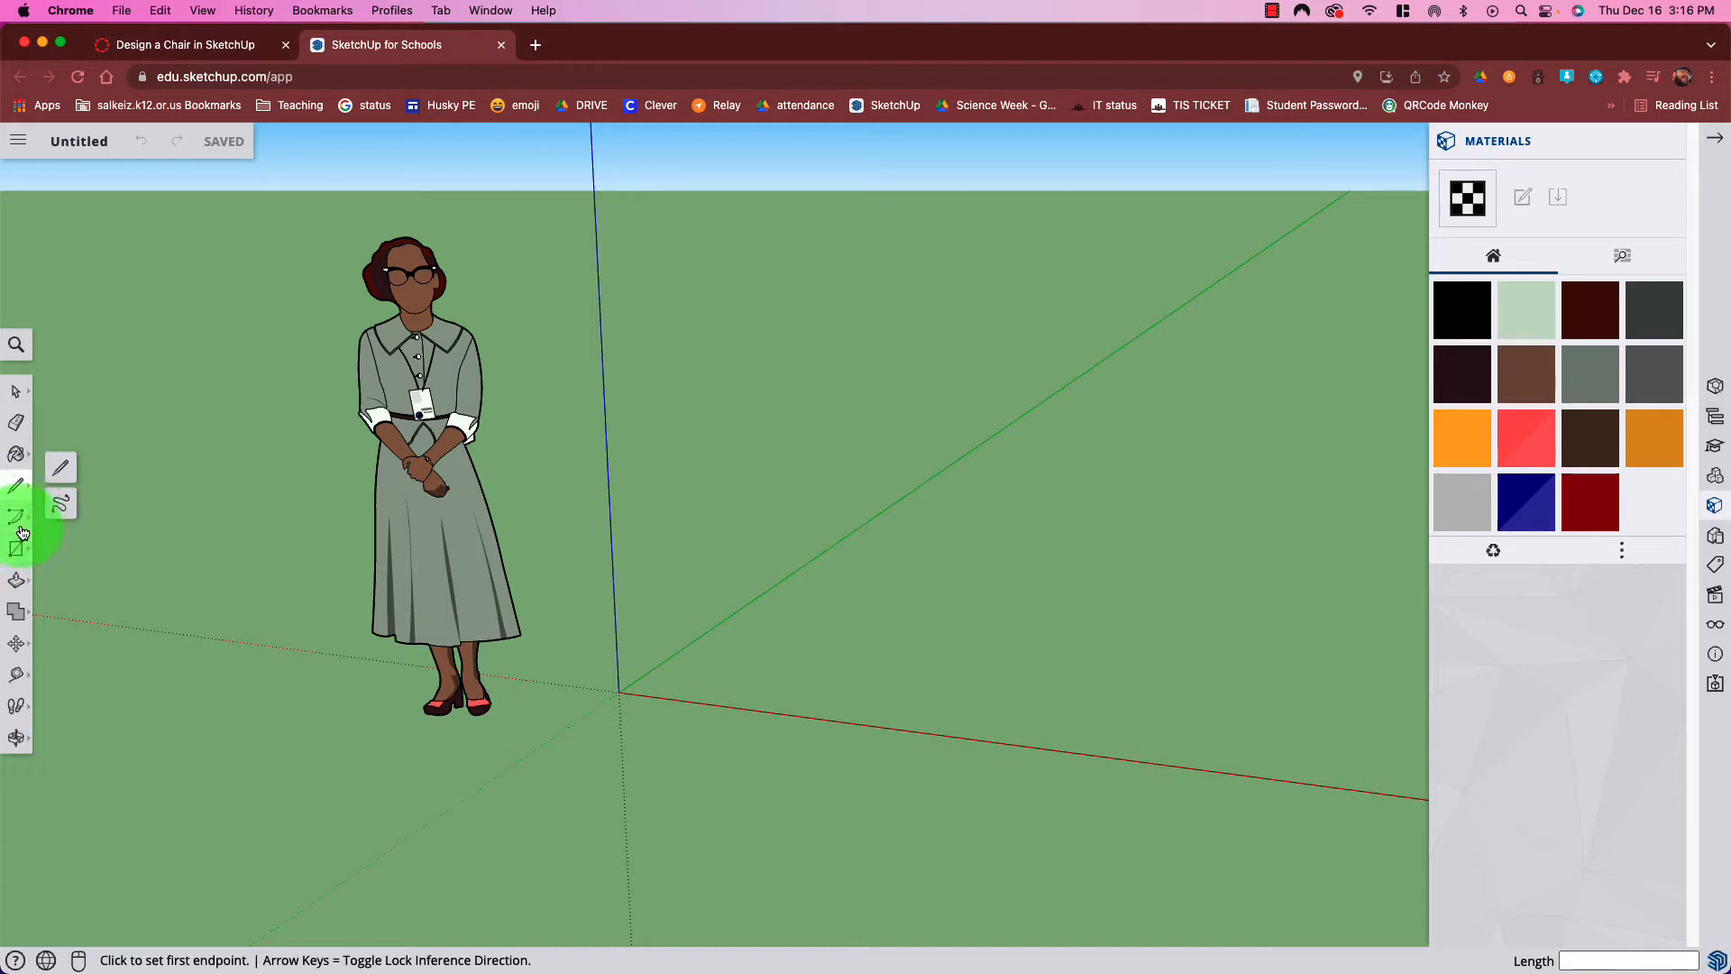
left_click(19, 523)
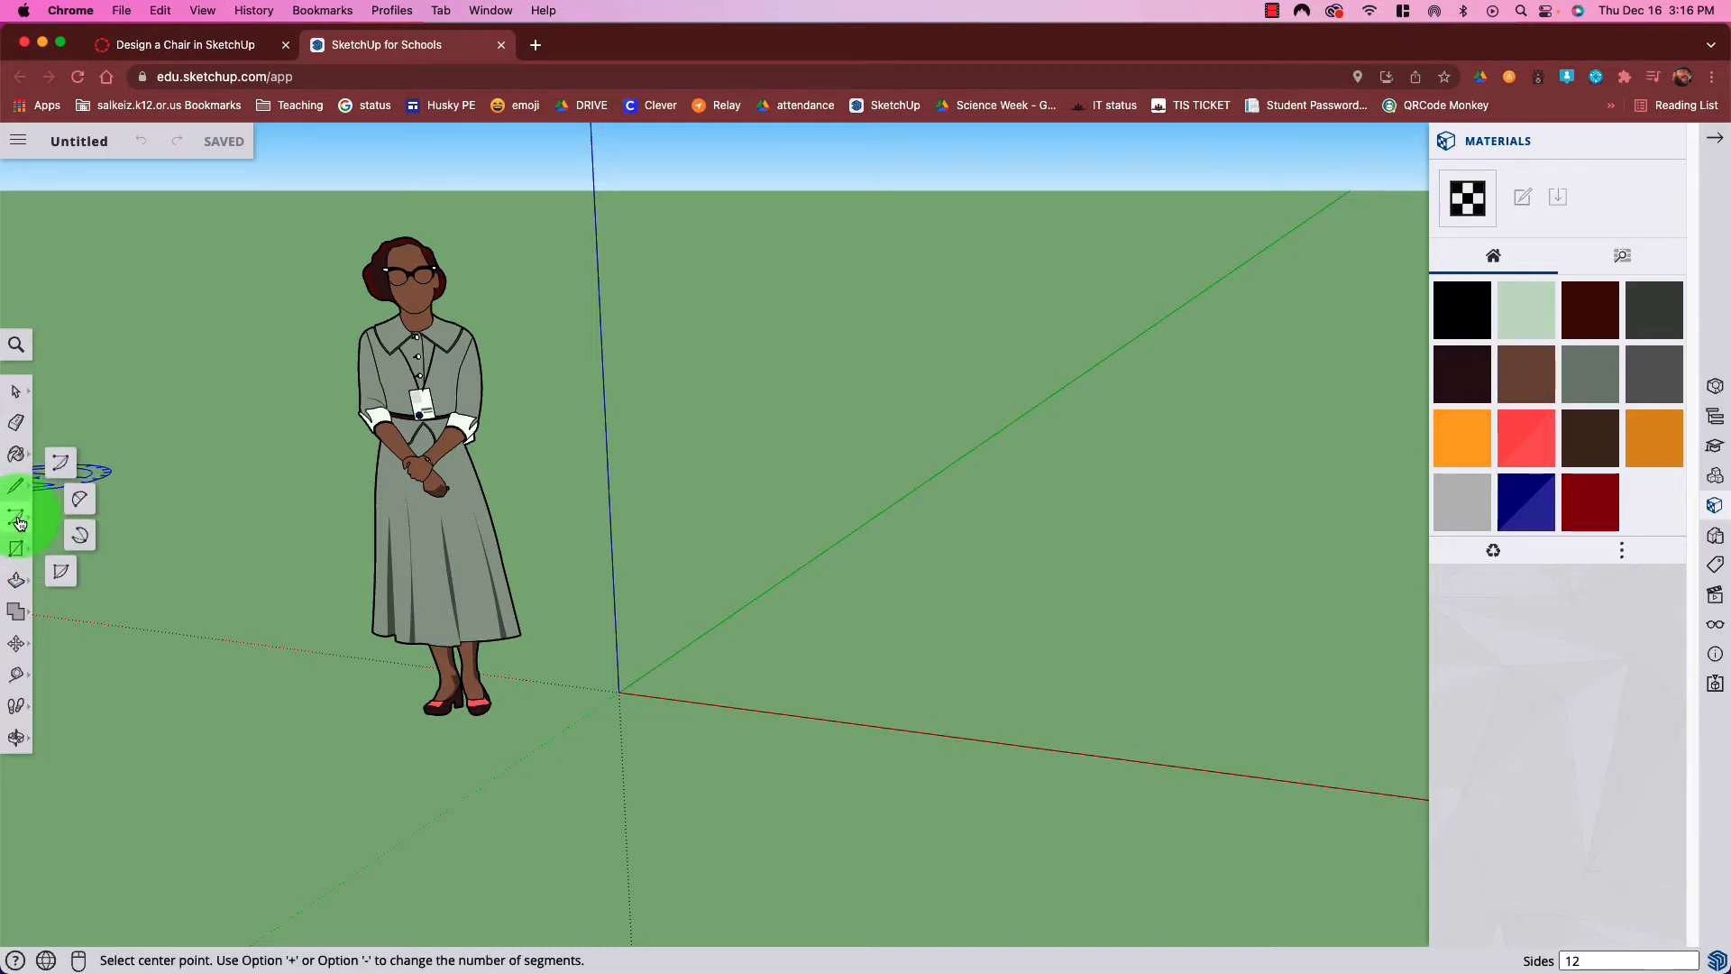
left_click(20, 554)
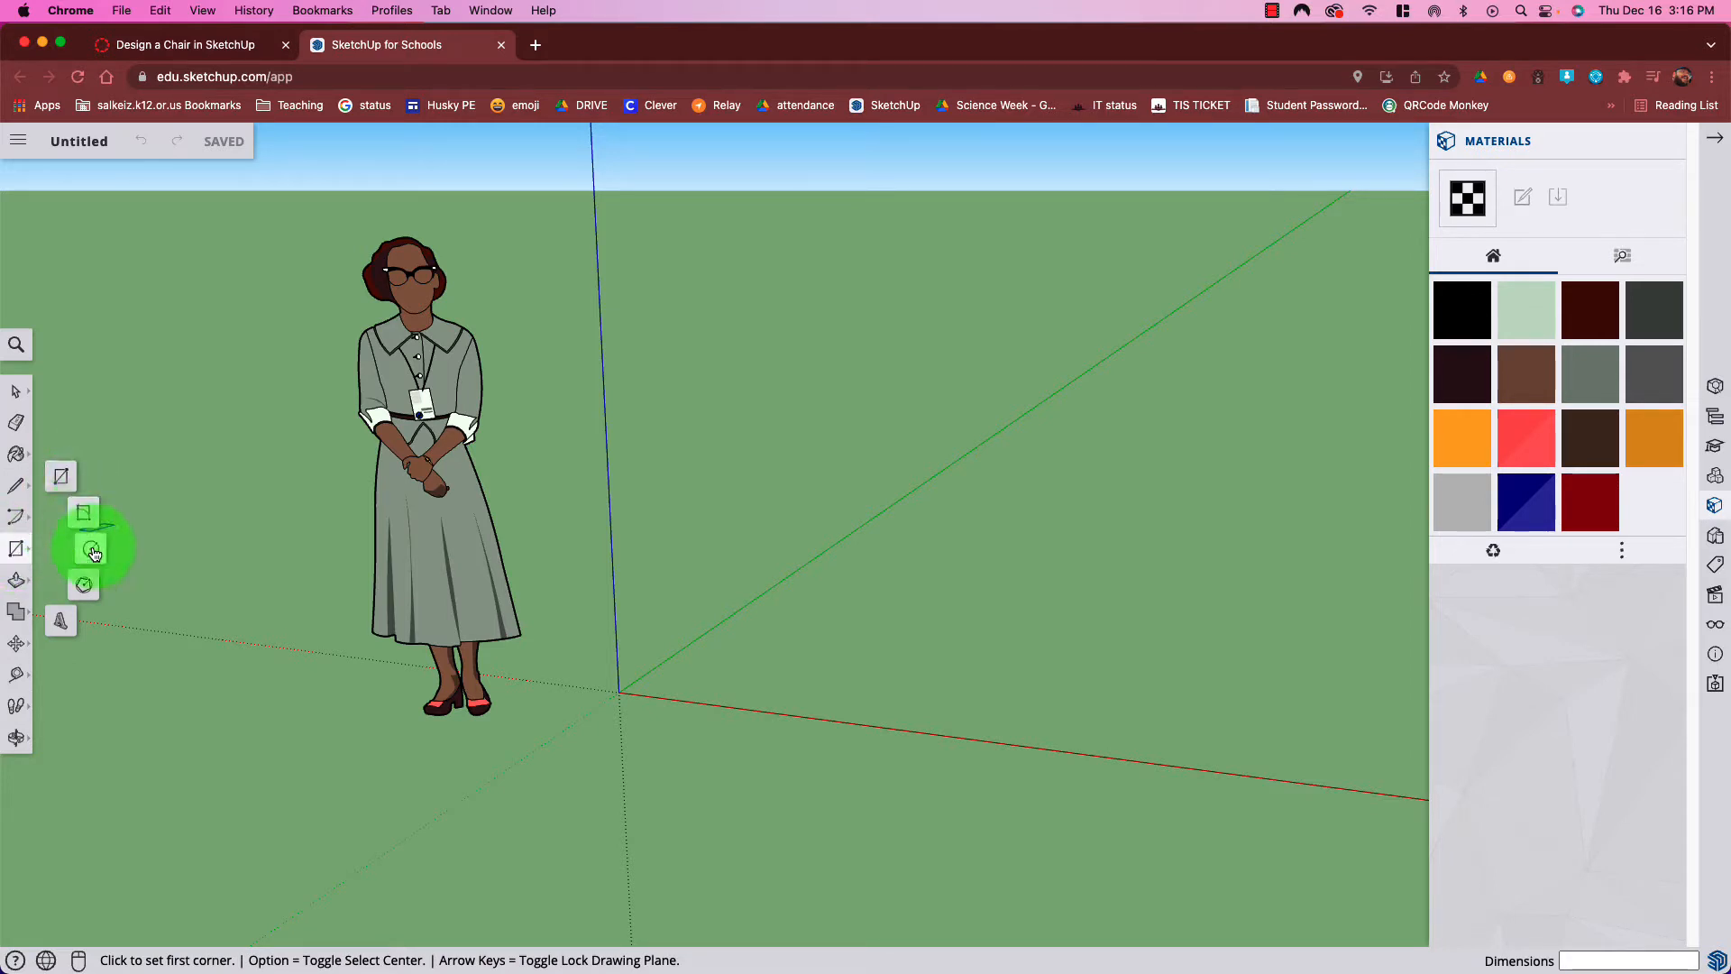
left_click(23, 590)
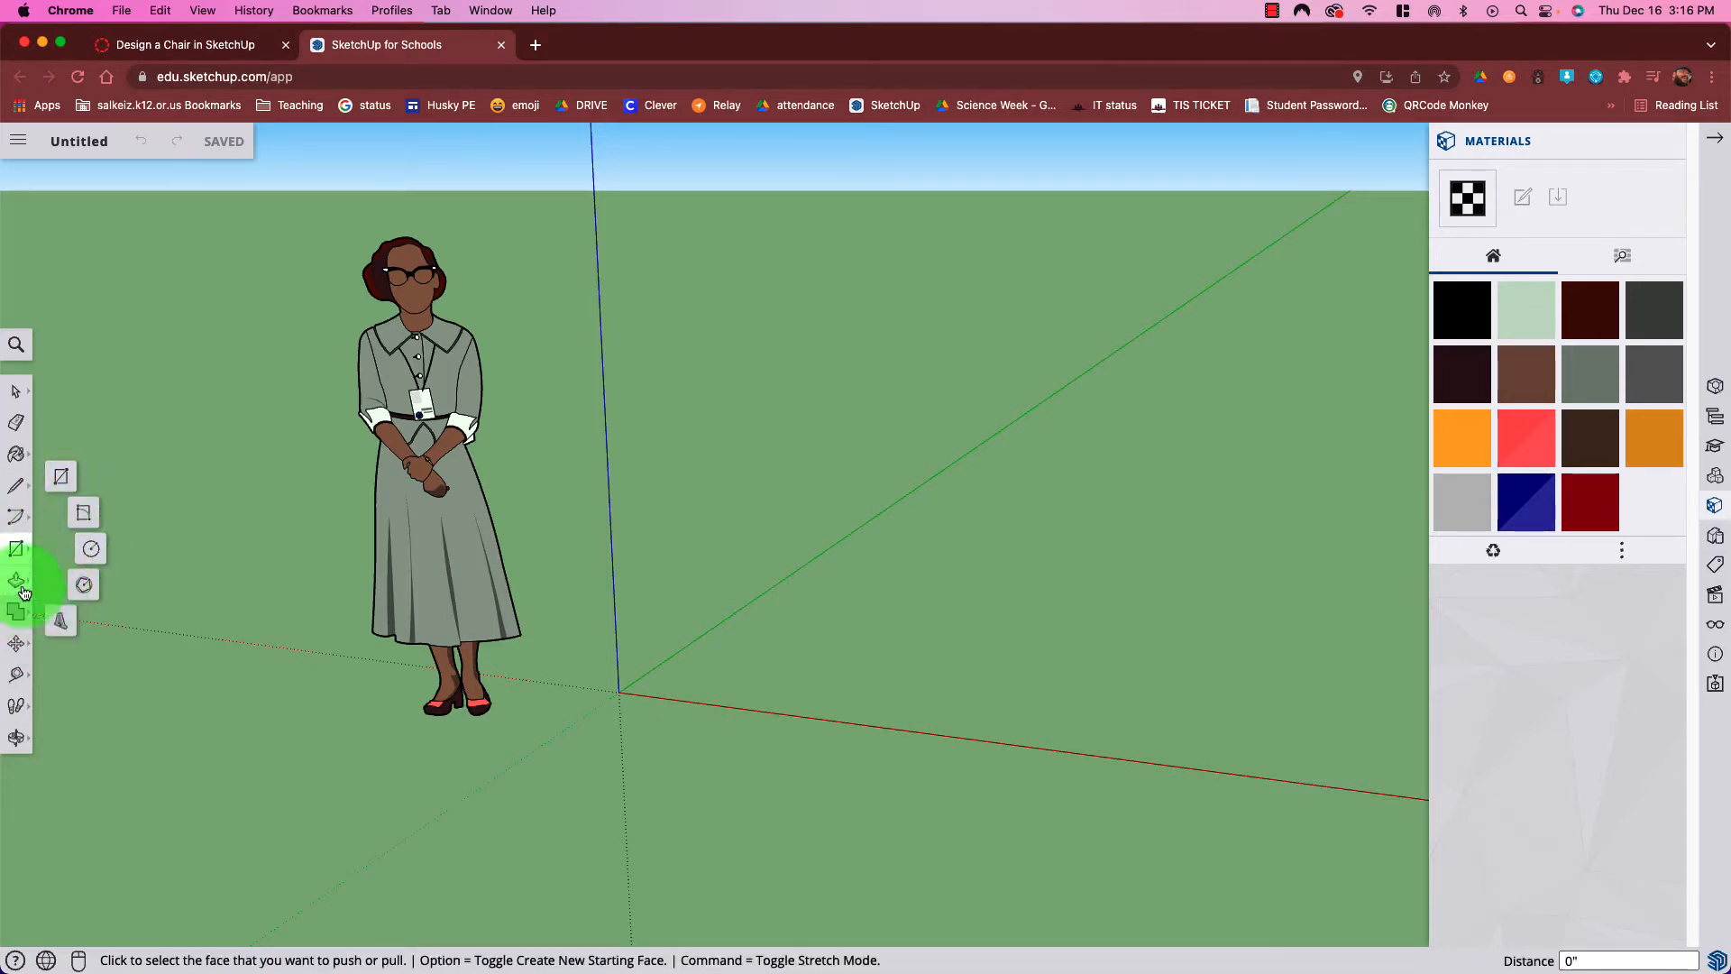
left_click(64, 549)
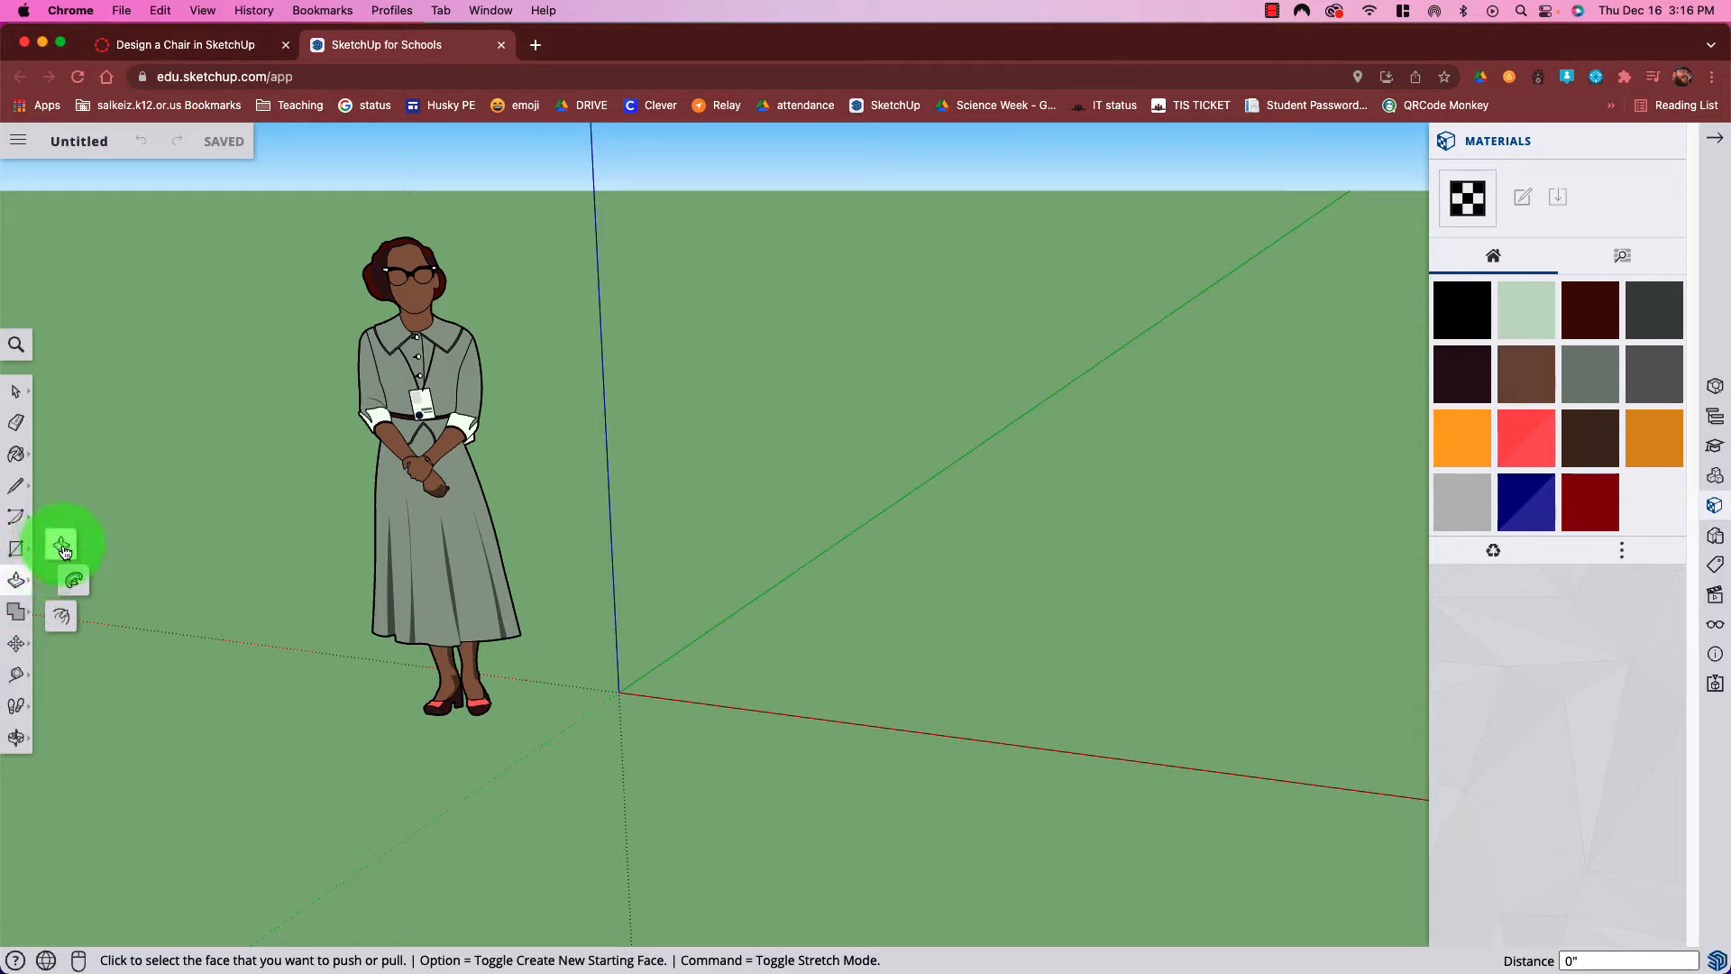
left_click(20, 584)
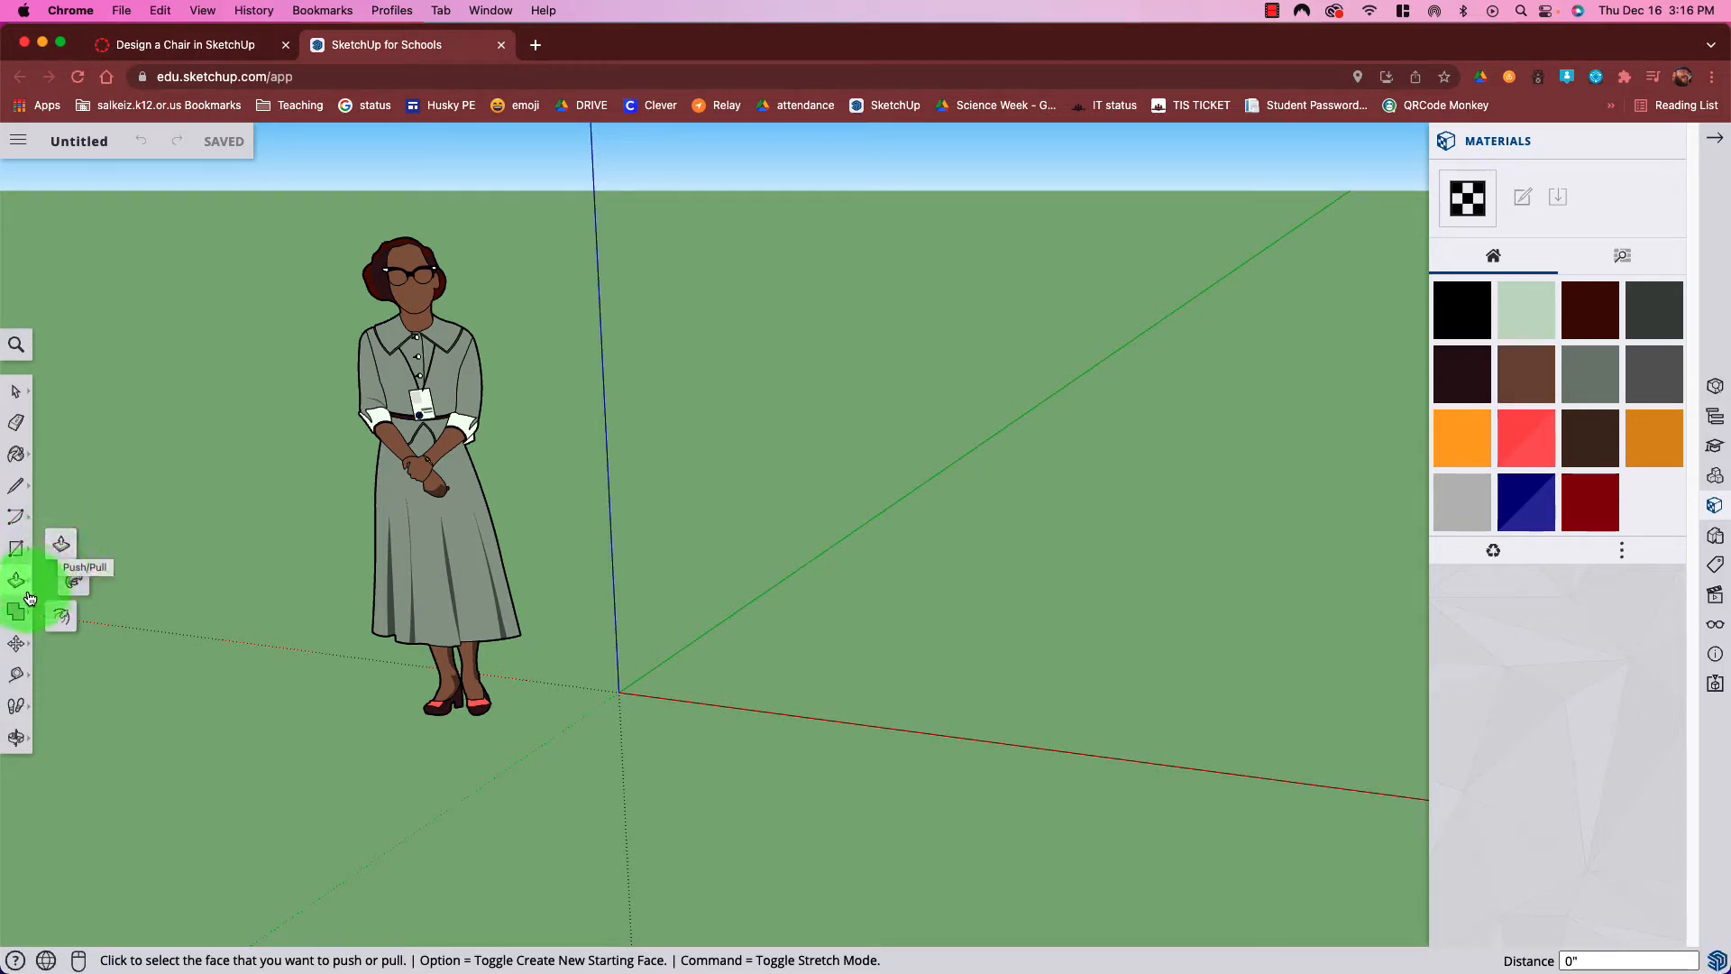
left_click(18, 644)
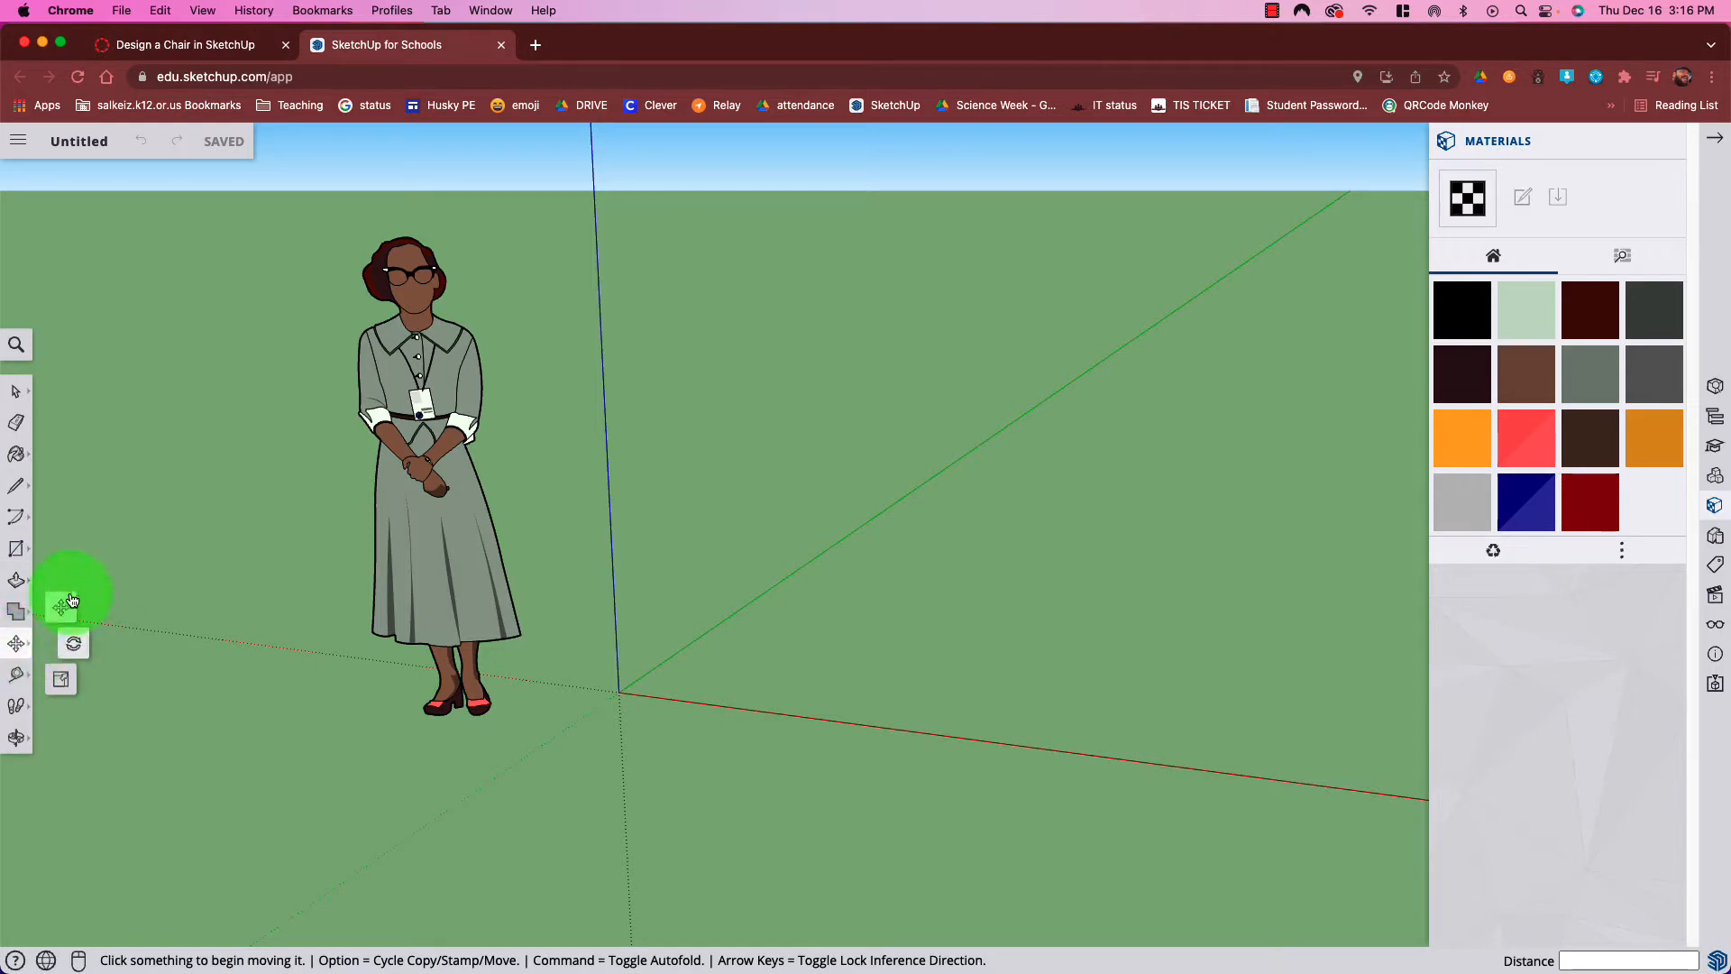
left_click(20, 646)
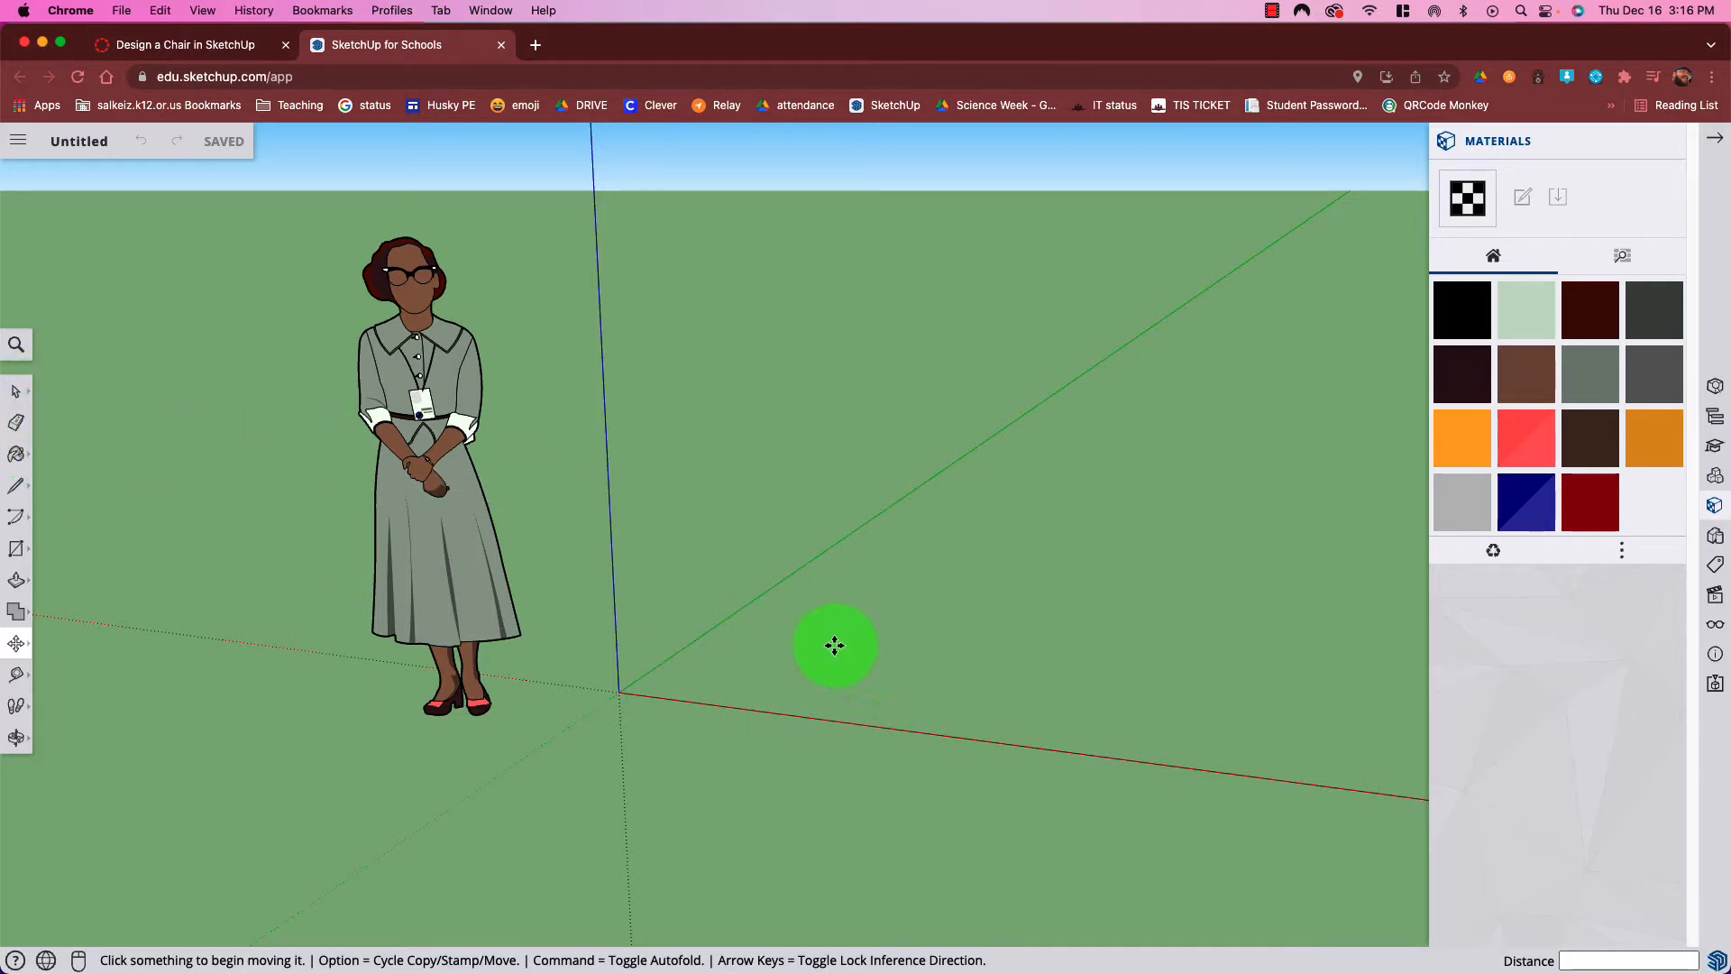
Draw a rectangle of about 1' 11 1/4" by 2' 1 5/16" on the ground, starting at the origin
key("h")
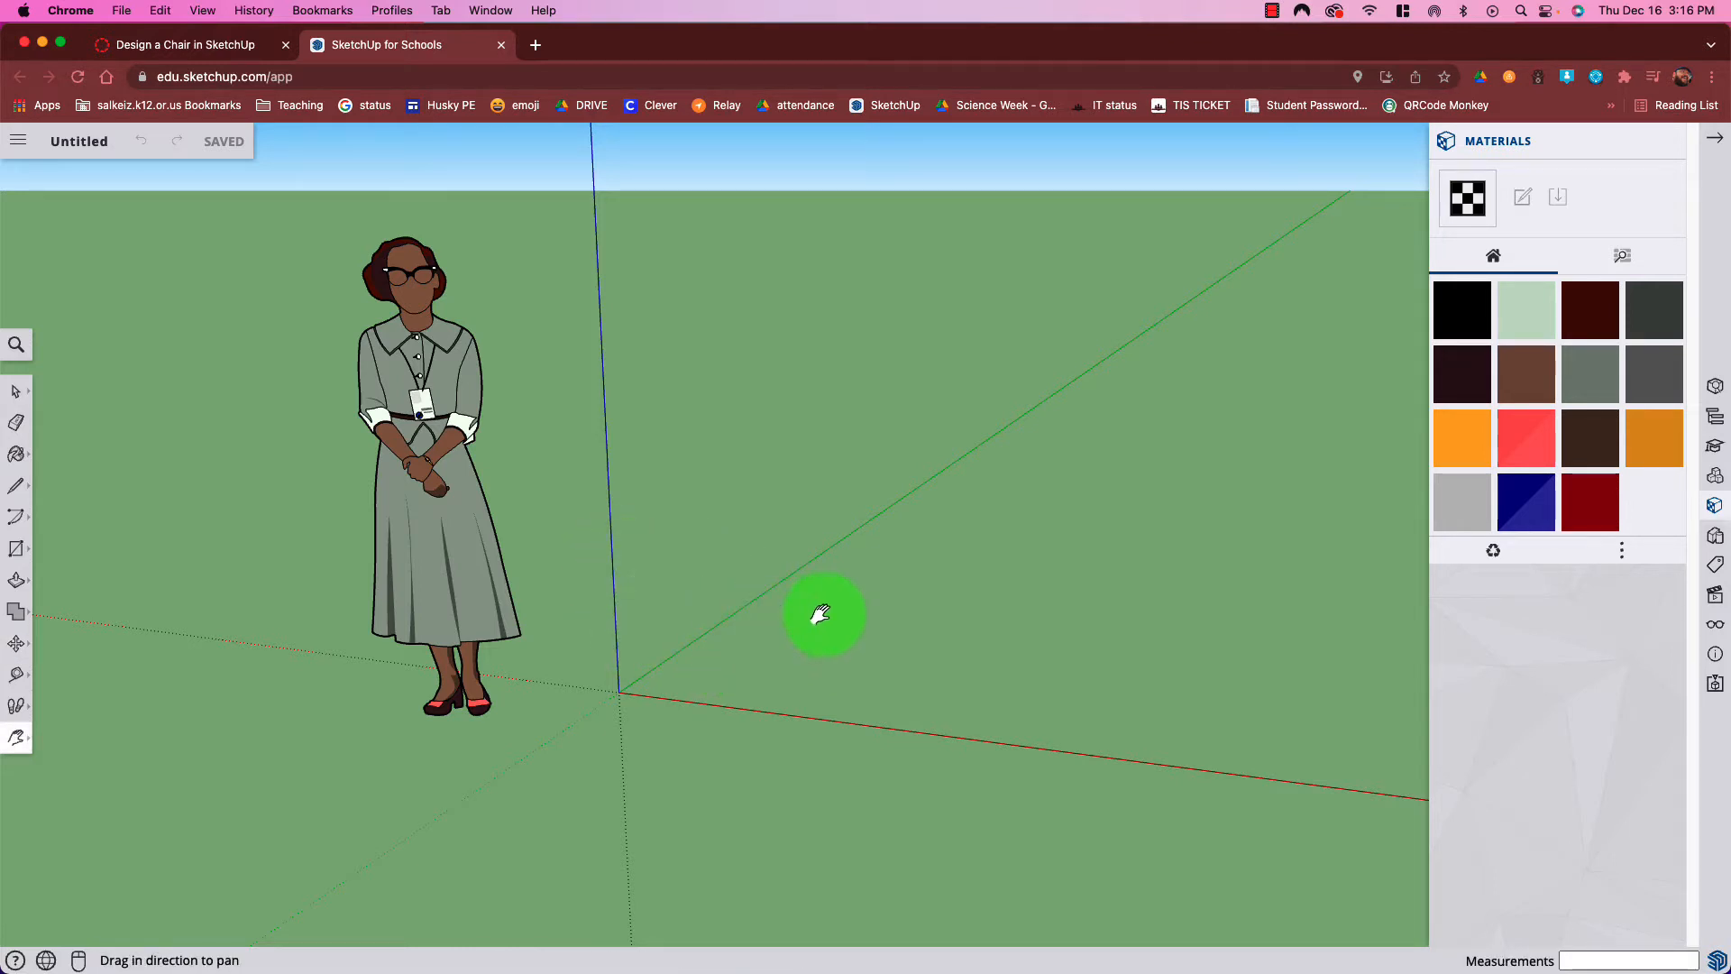
left_click_drag(820, 611, 776, 657)
left_click_drag(690, 423, 613, 575)
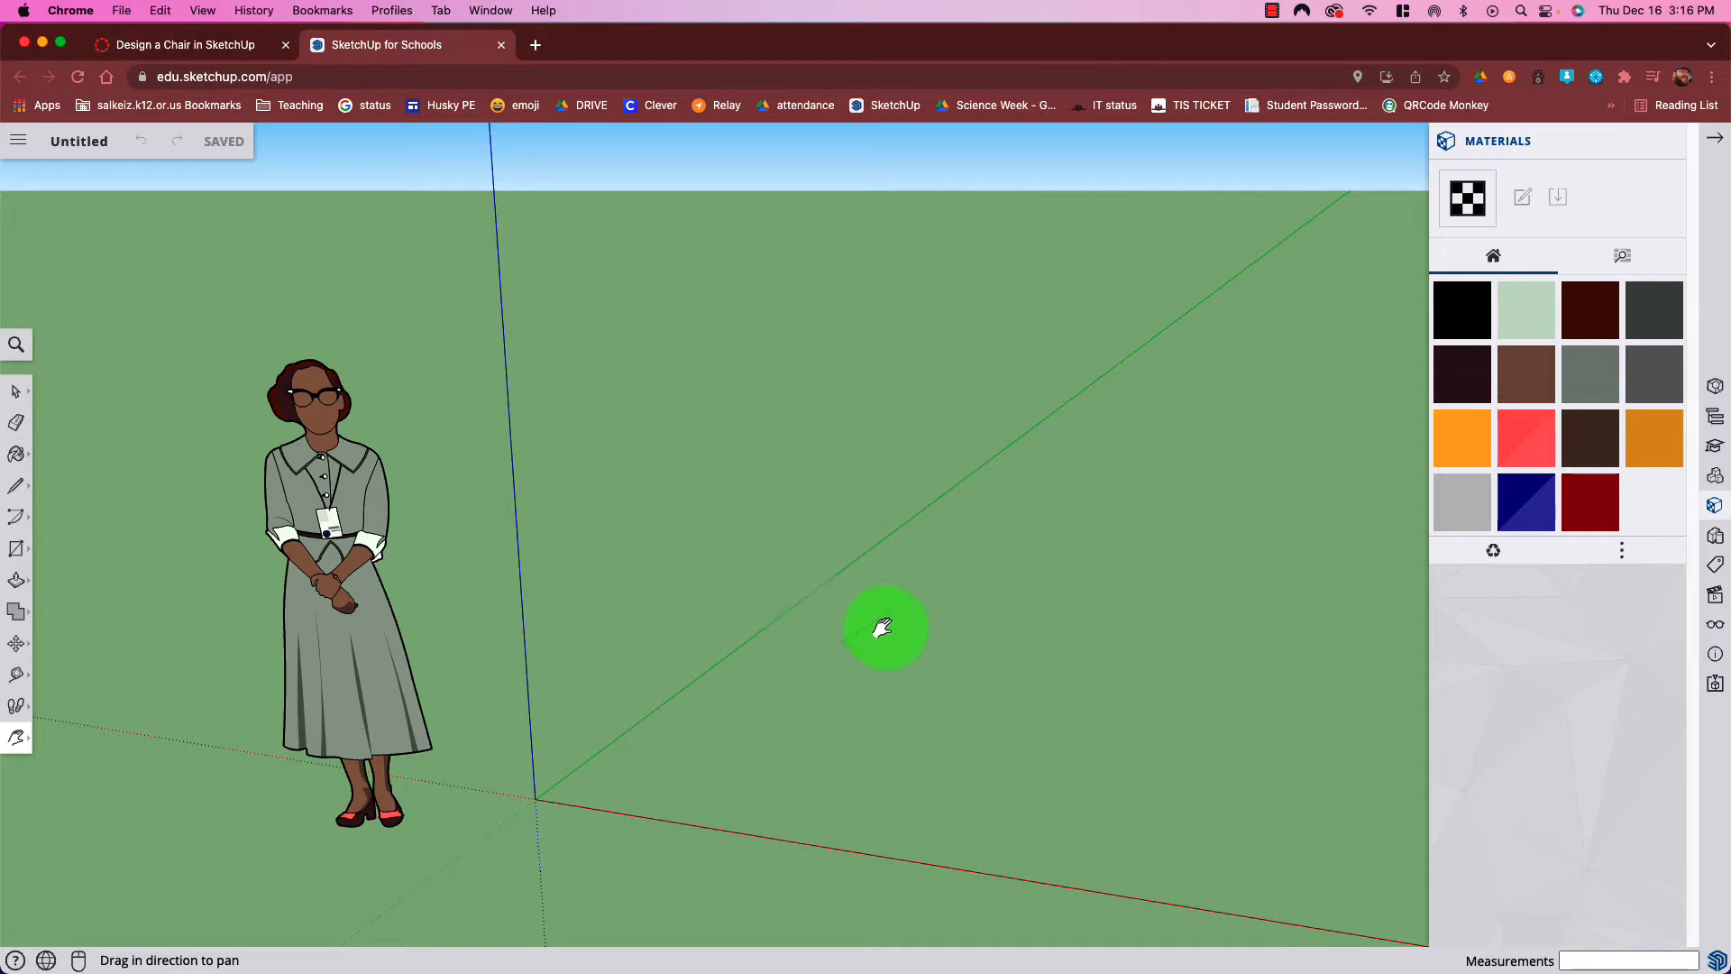
key("o")
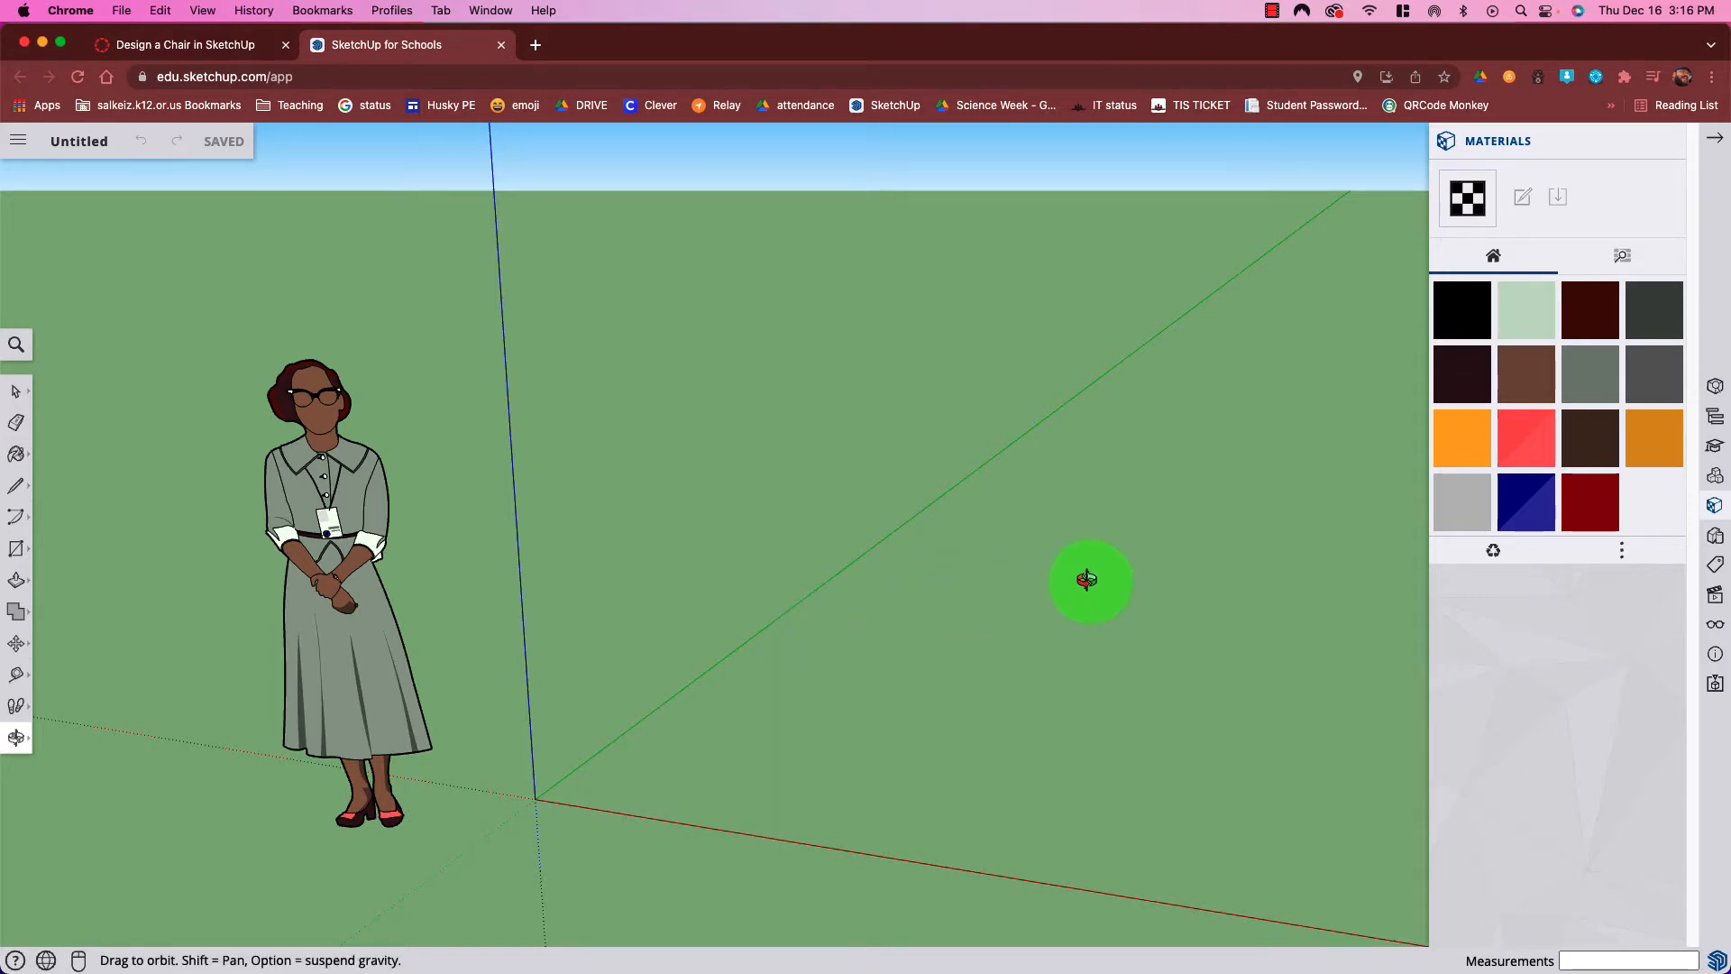
left_click_drag(1094, 580, 721, 726)
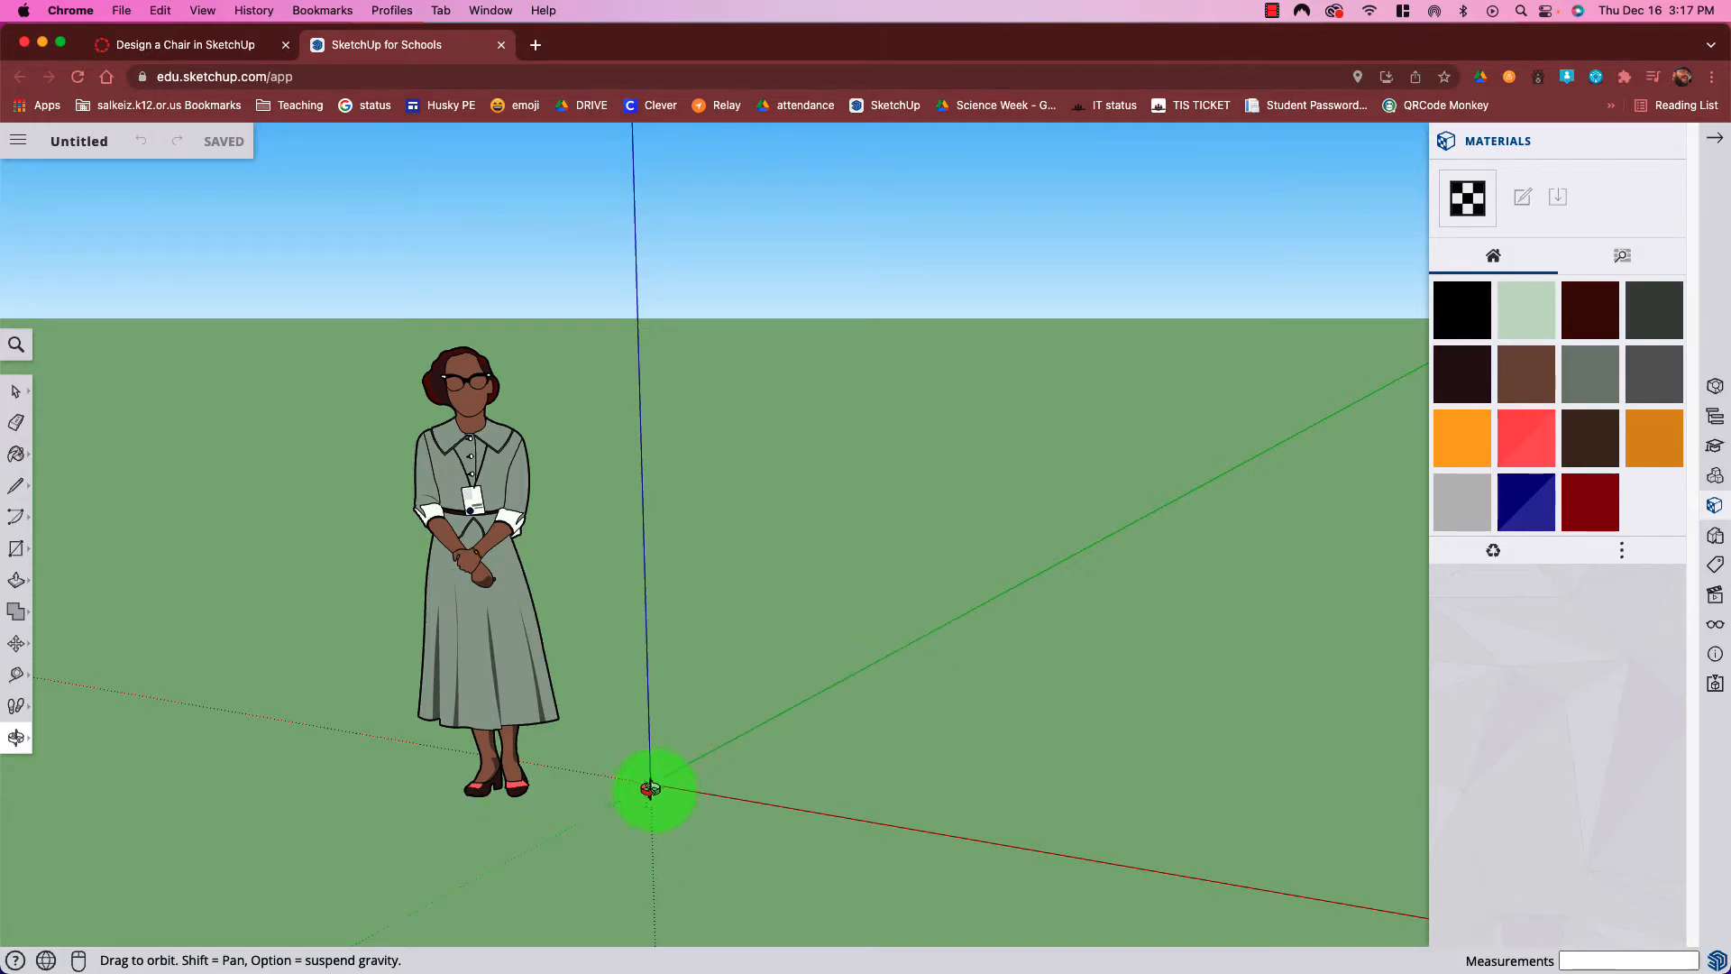
key("space")
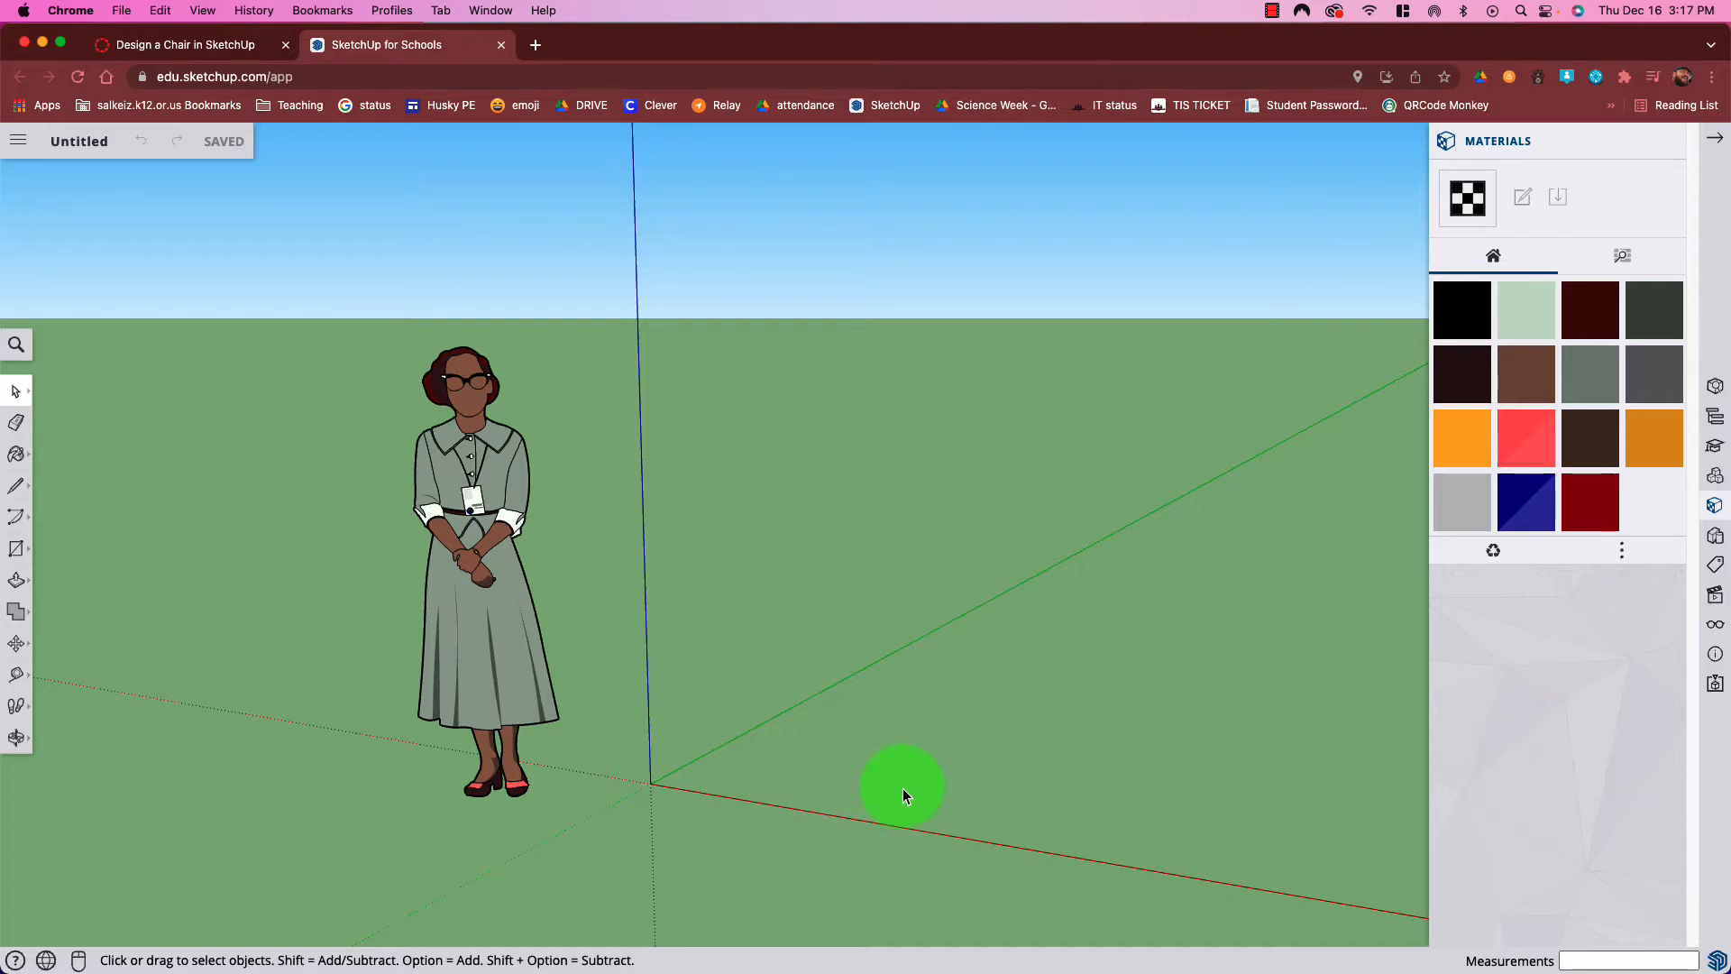
key("r")
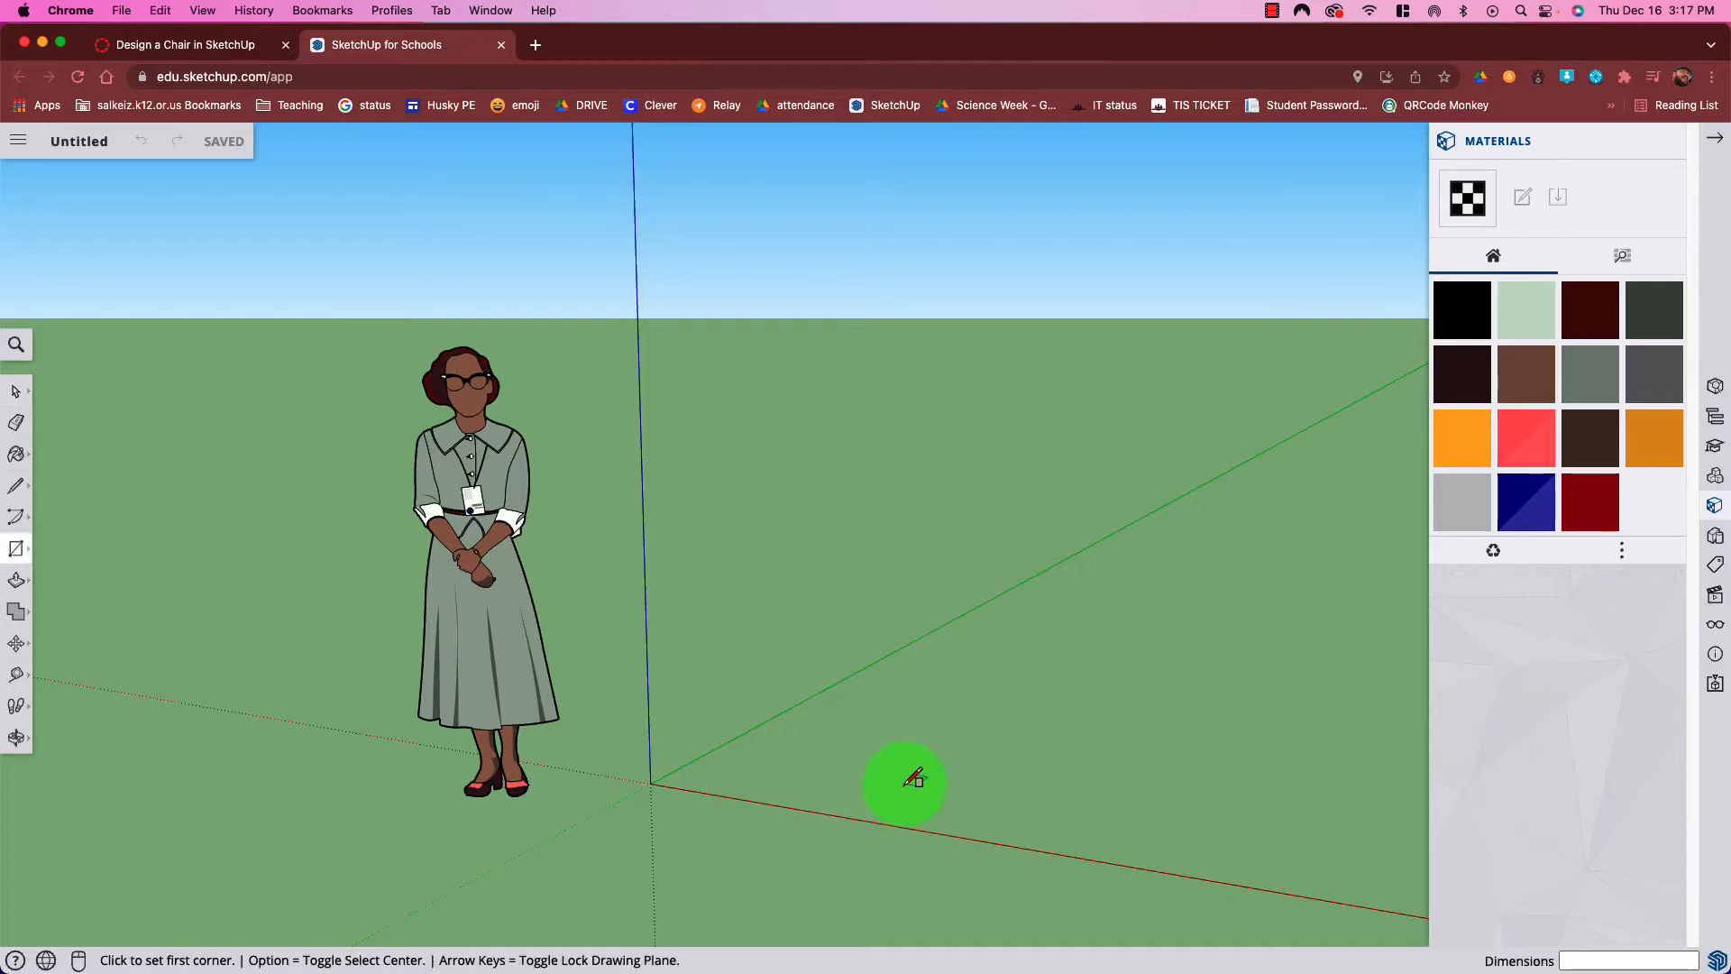
left_click(651, 782)
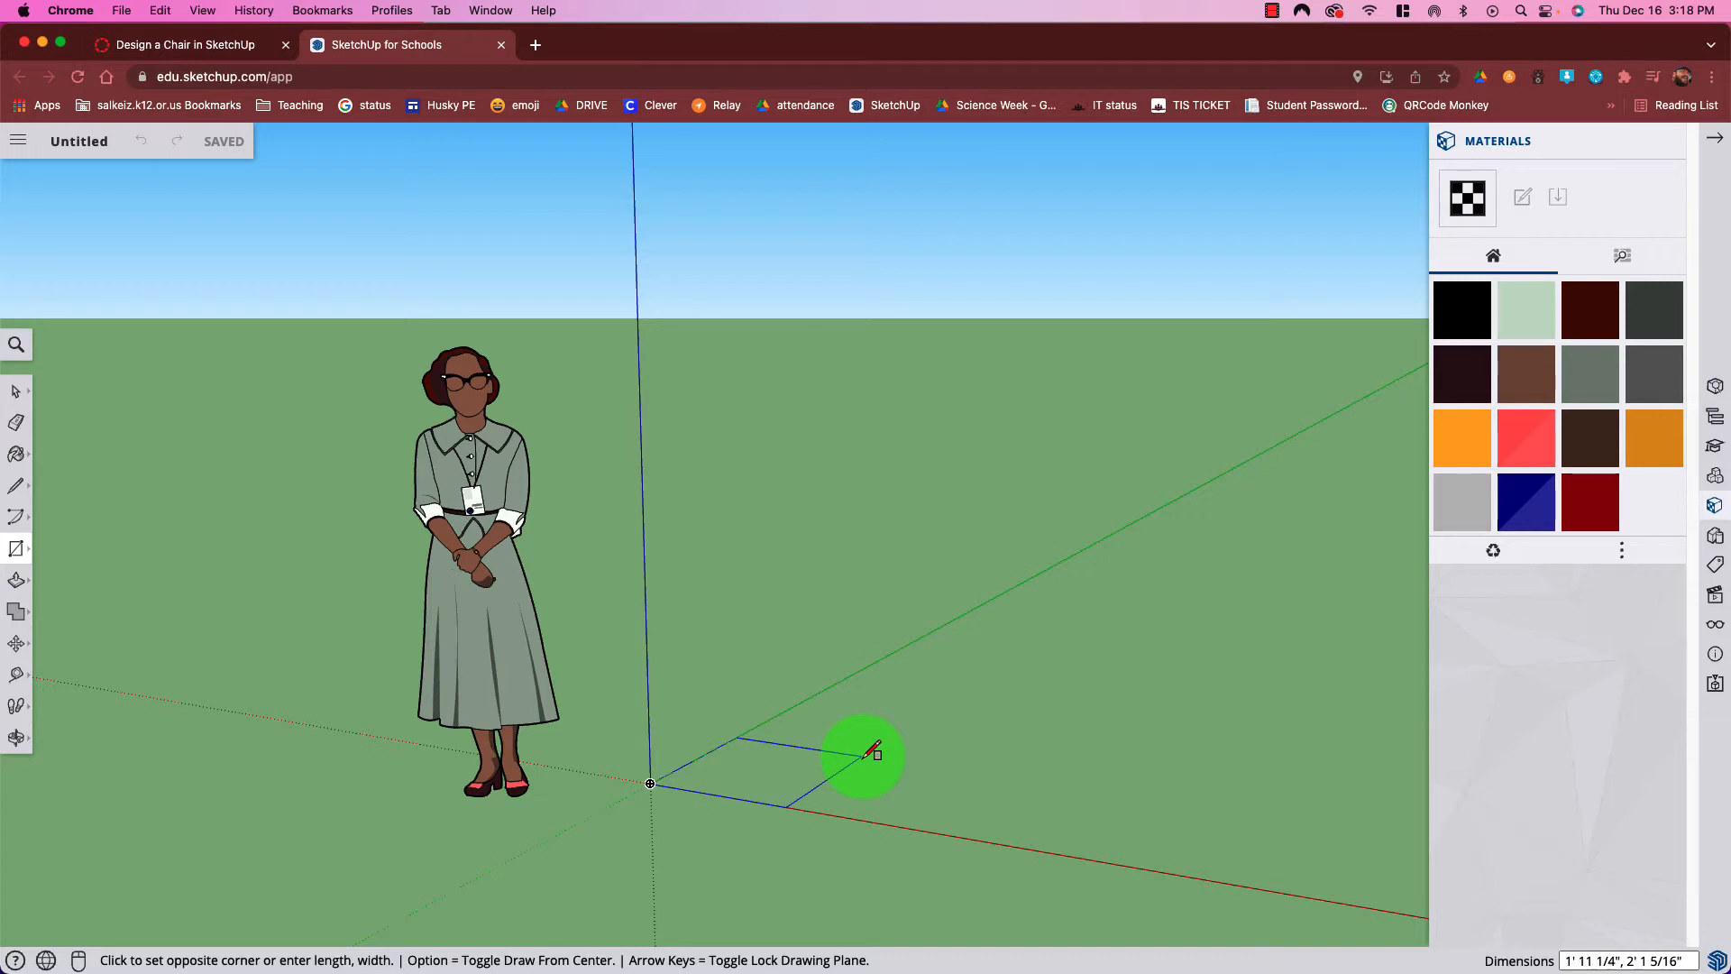
left_click(873, 752)
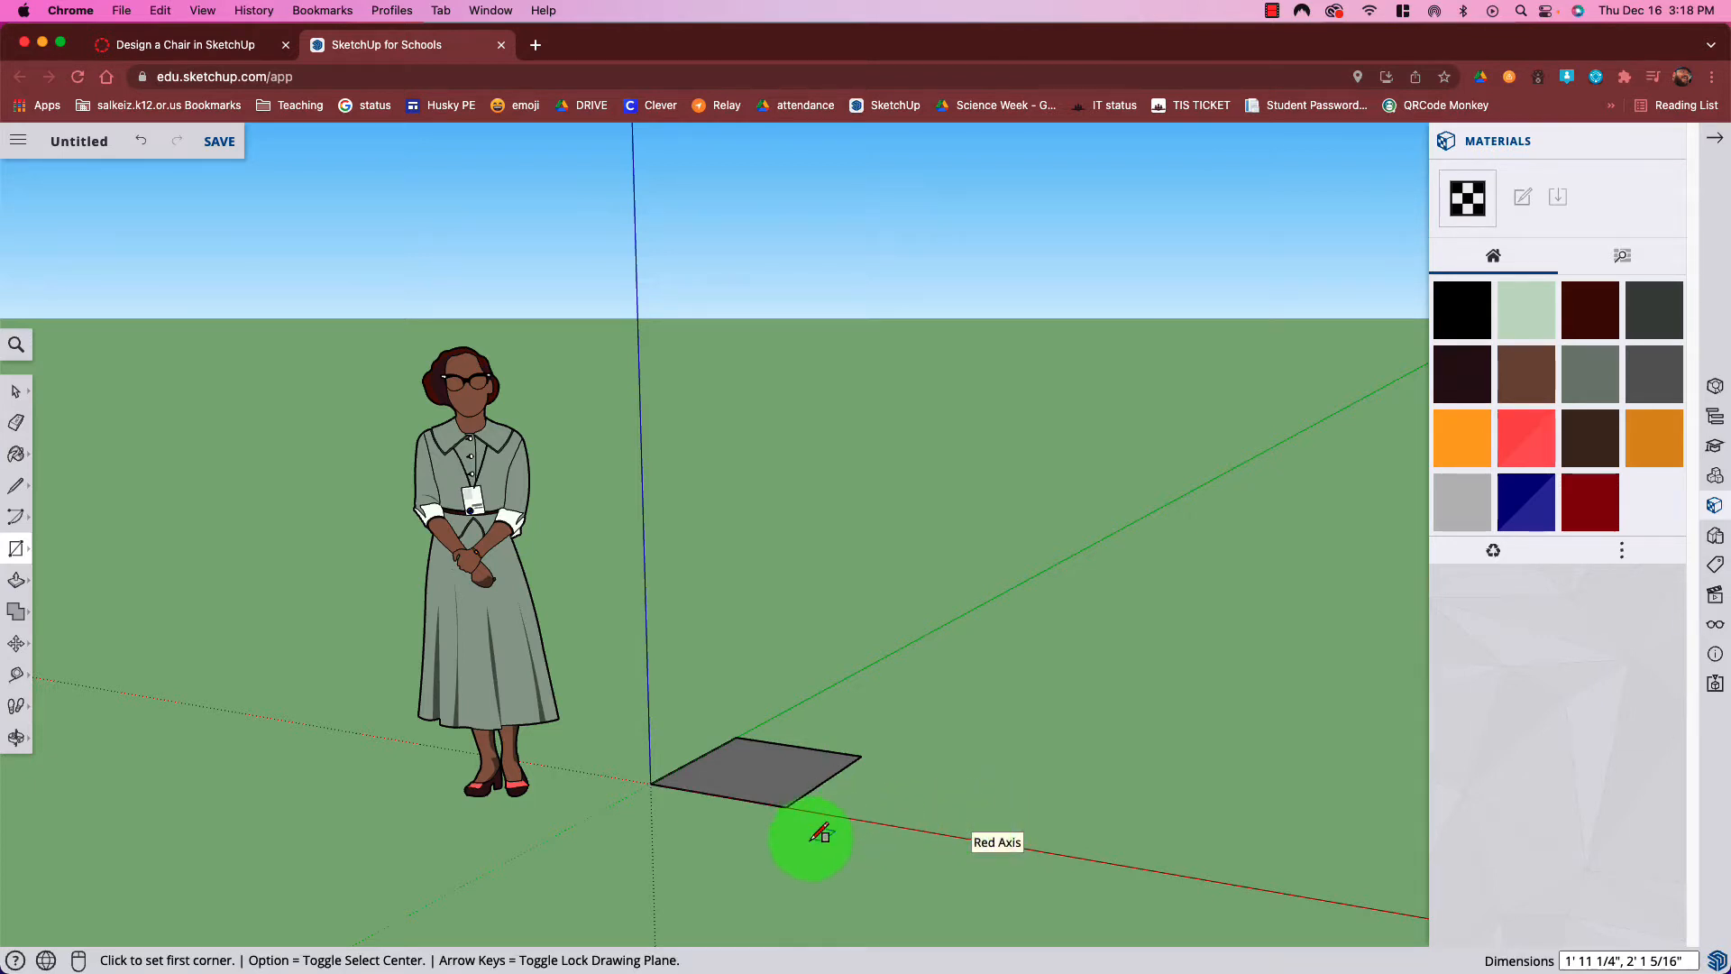
Push/Pull the rectangle up about 1' 2 3/4" into a box and push its right-hand face inward about 2 1/4"
key("p")
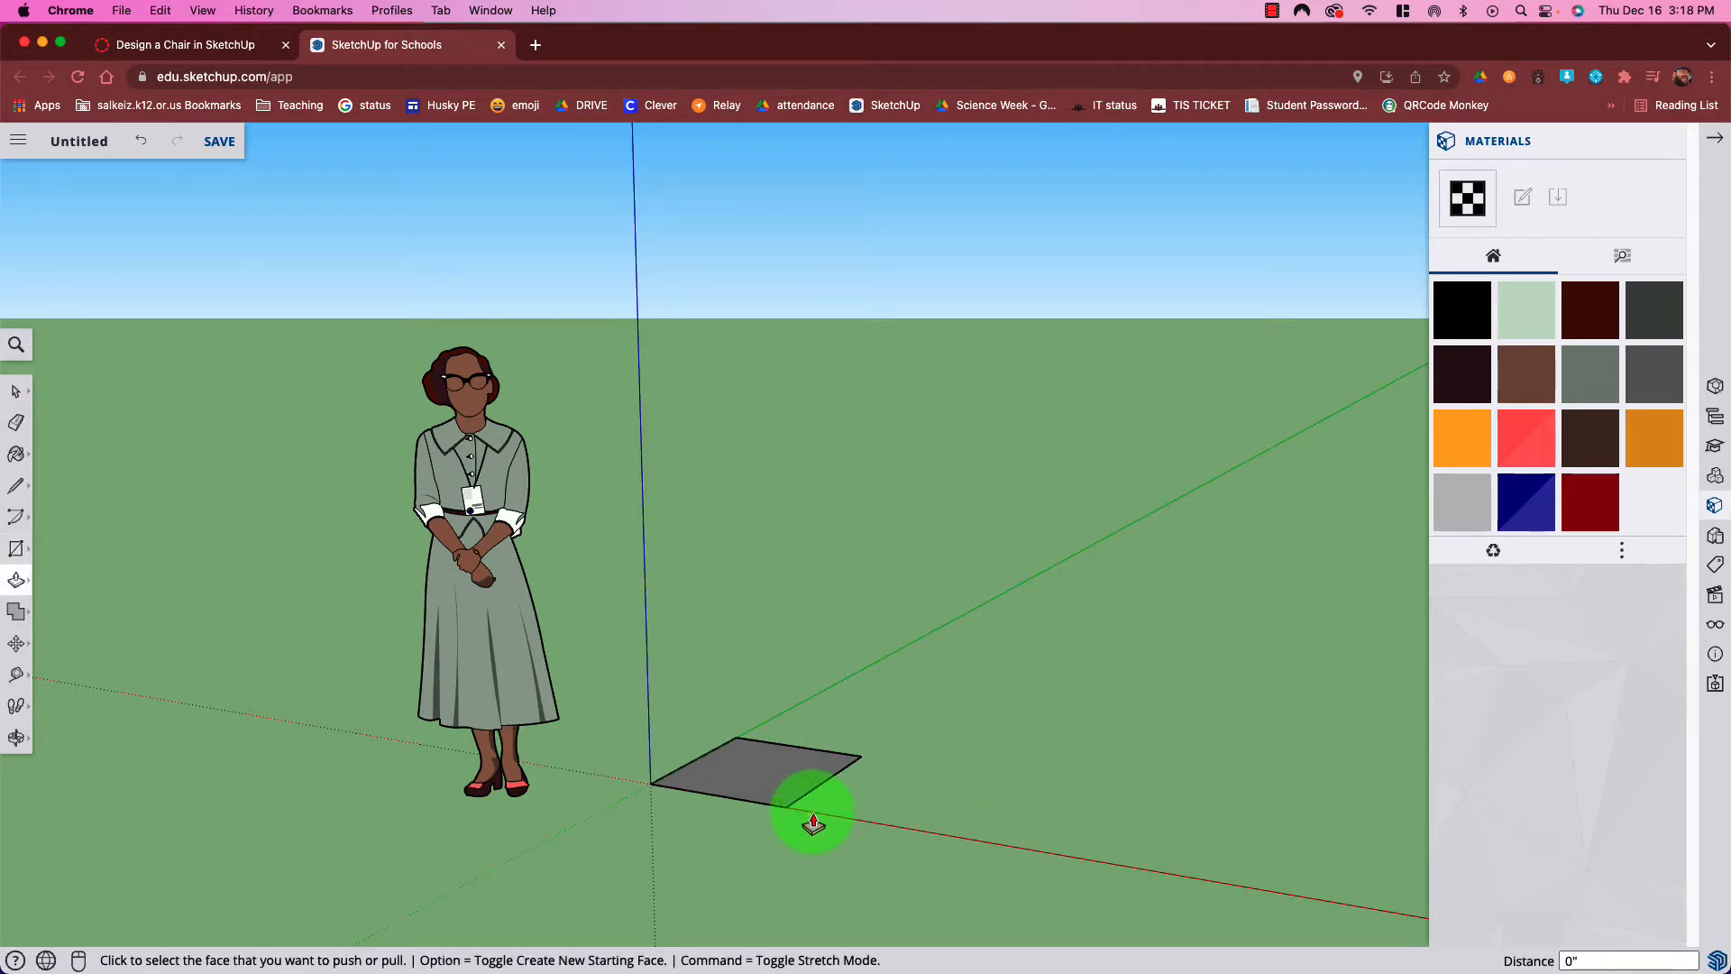
left_click(759, 781)
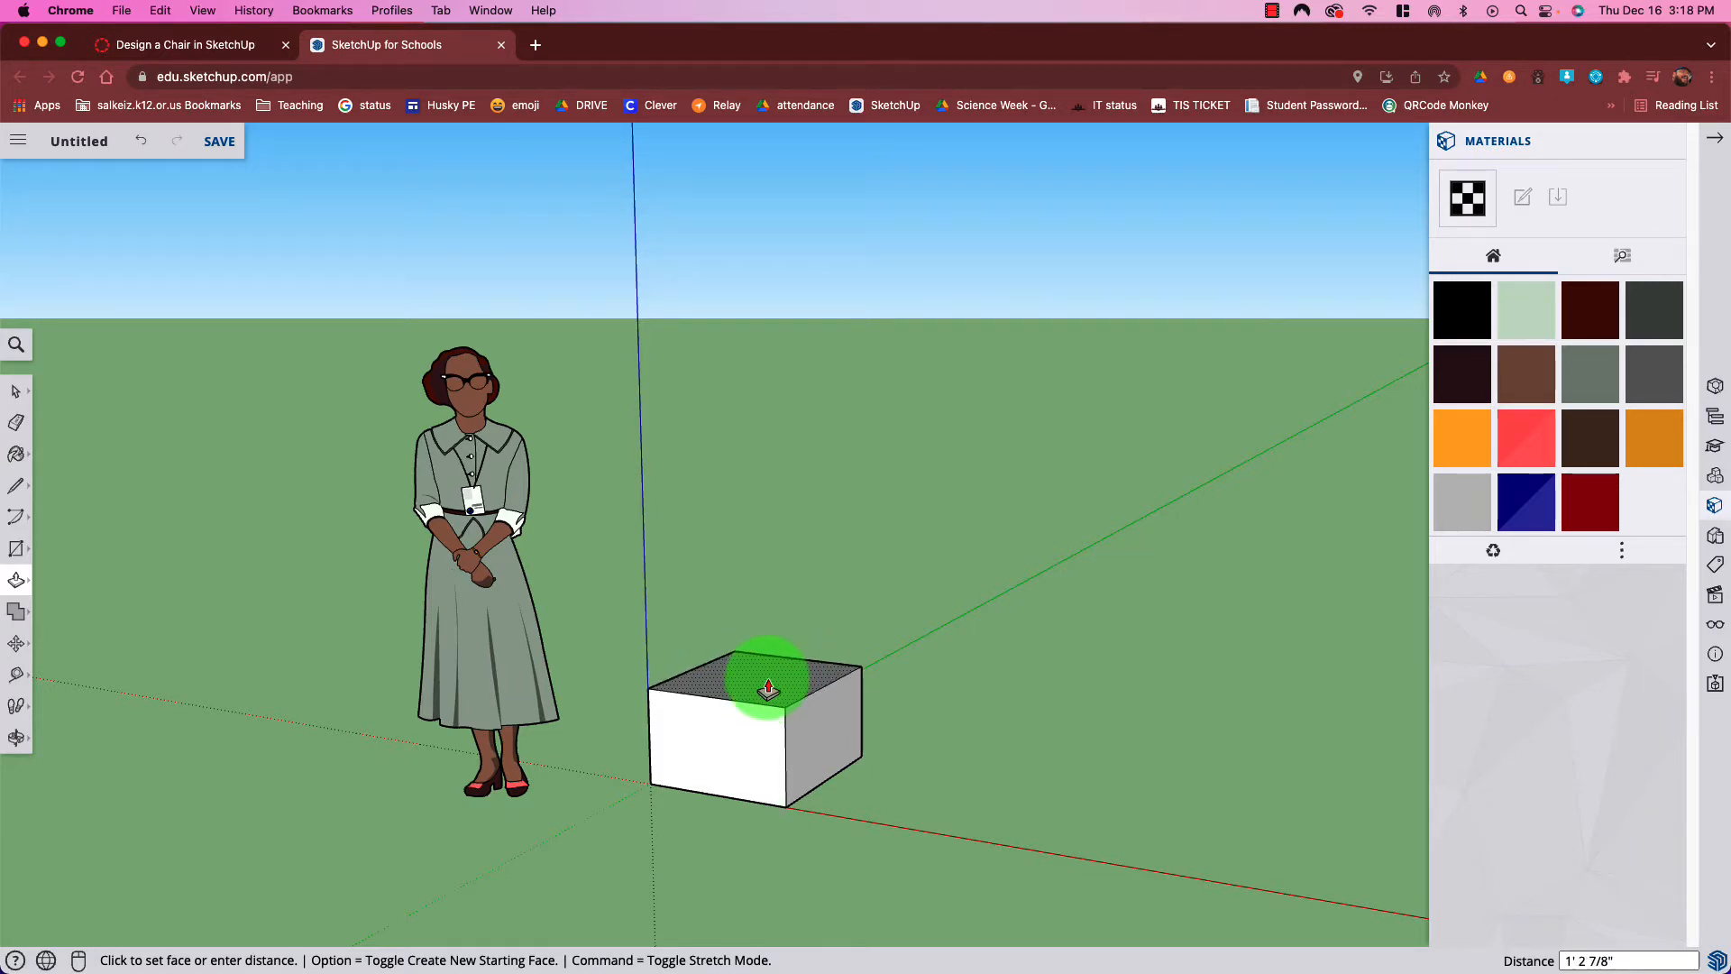
left_click(767, 690)
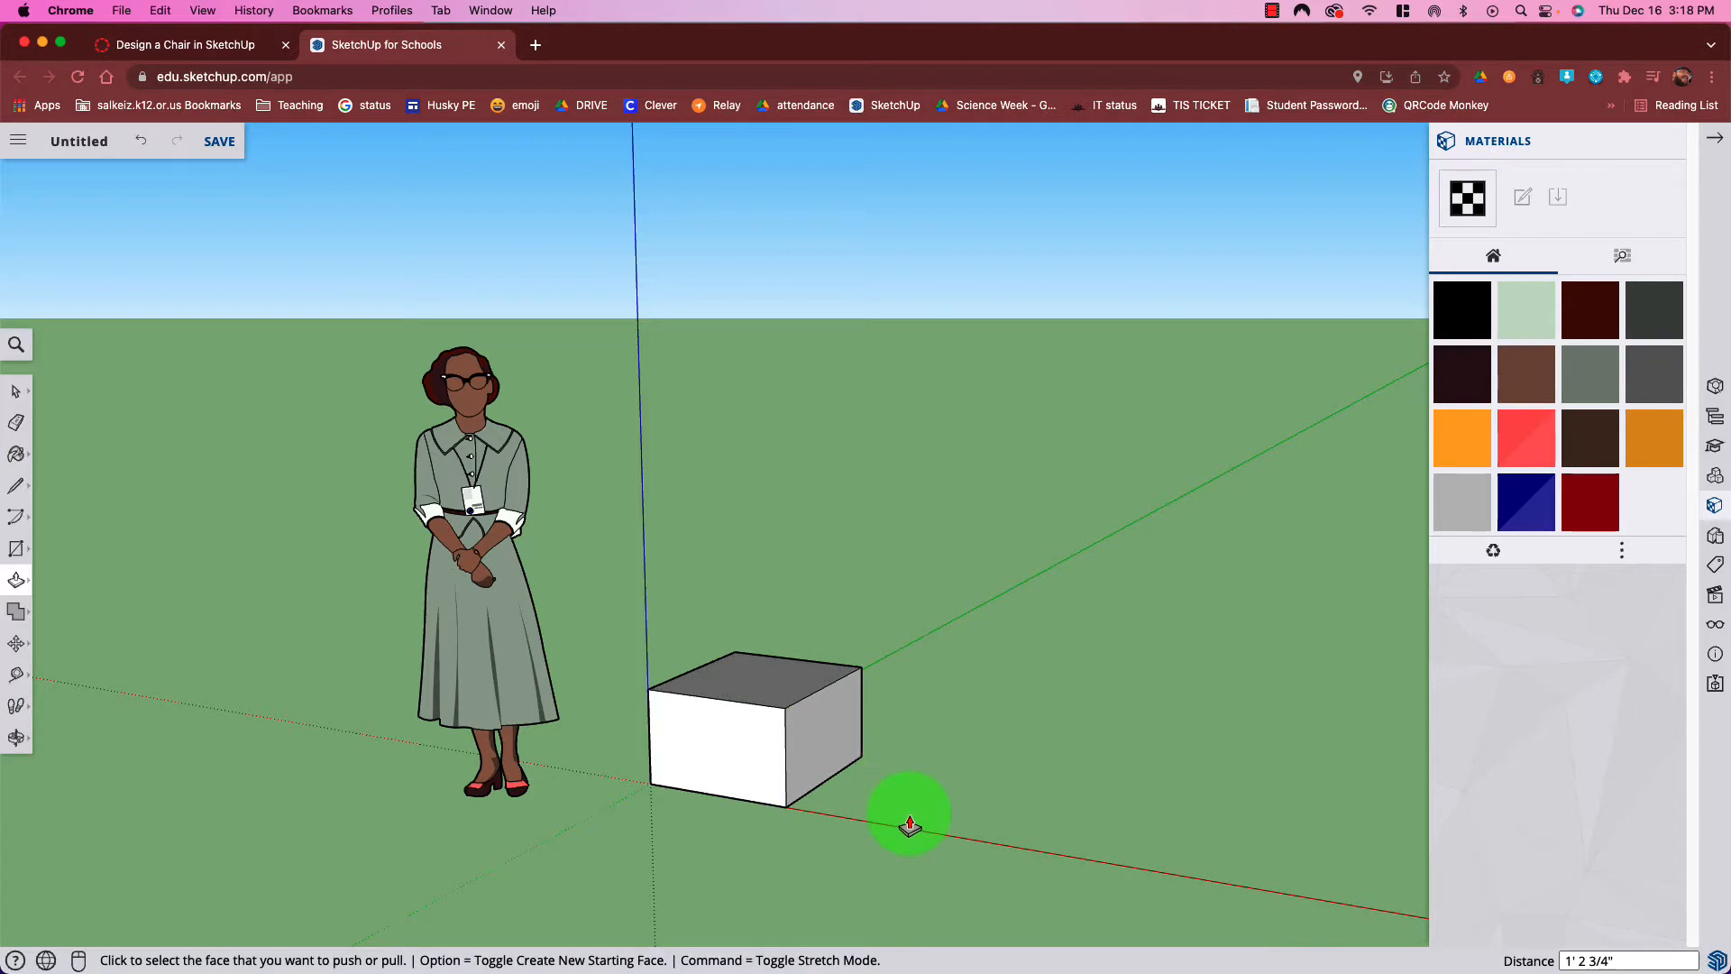
left_click(846, 750)
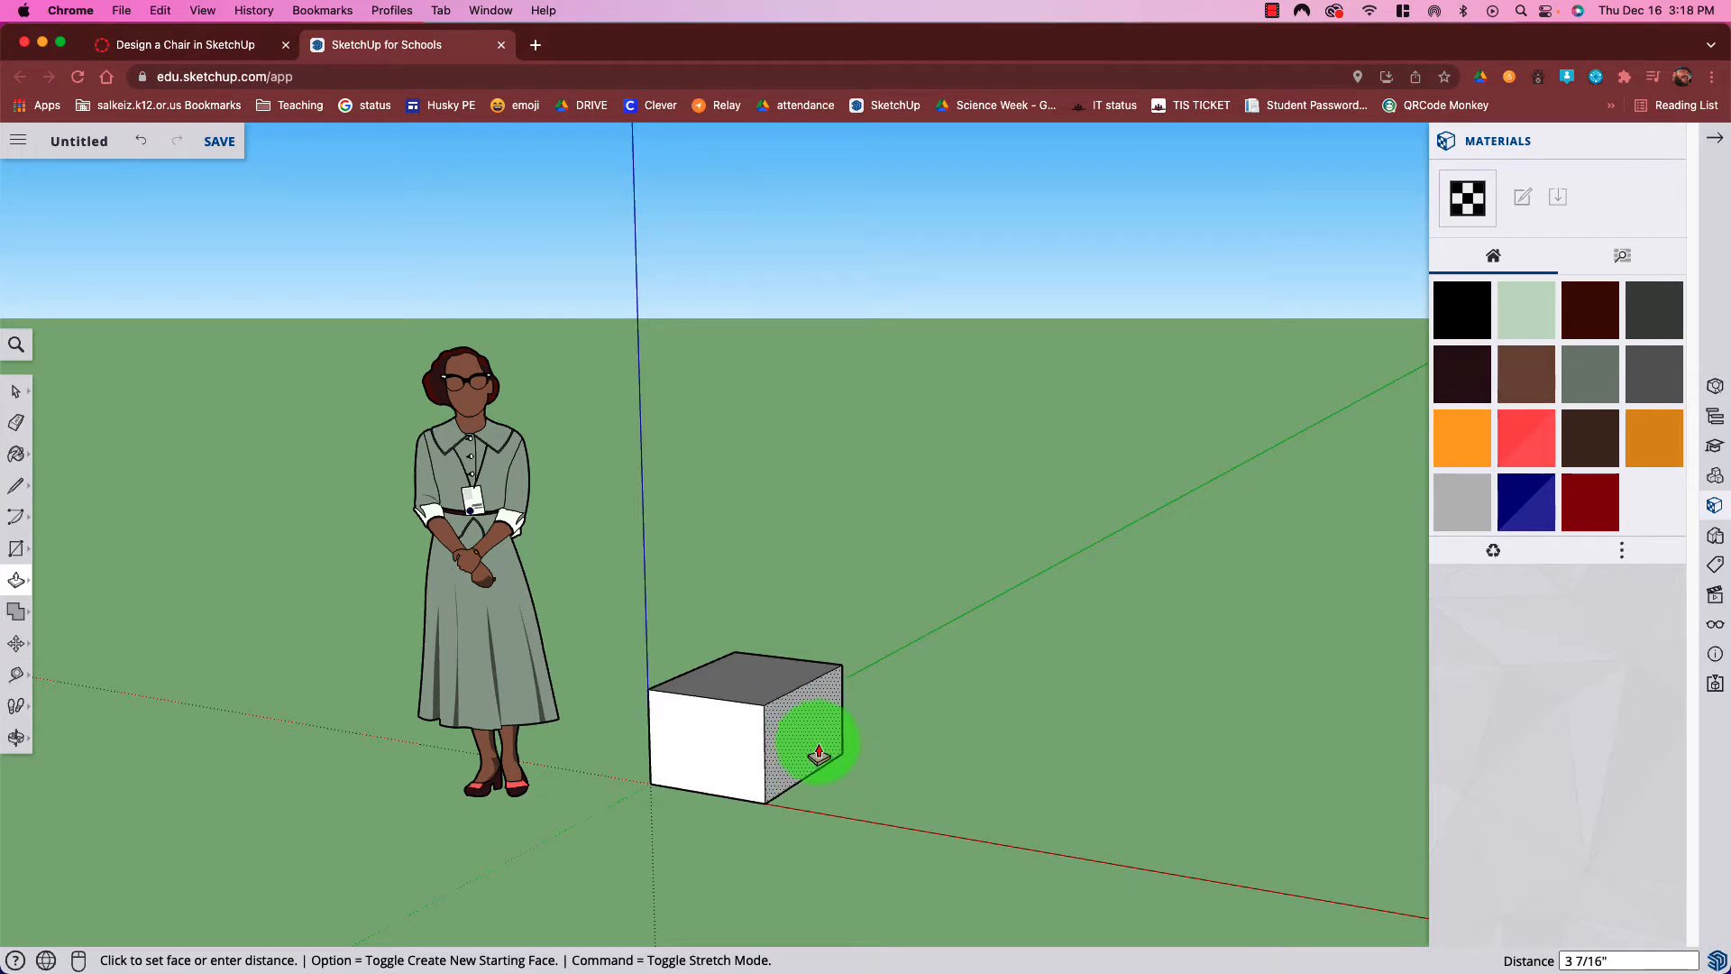
left_click(825, 756)
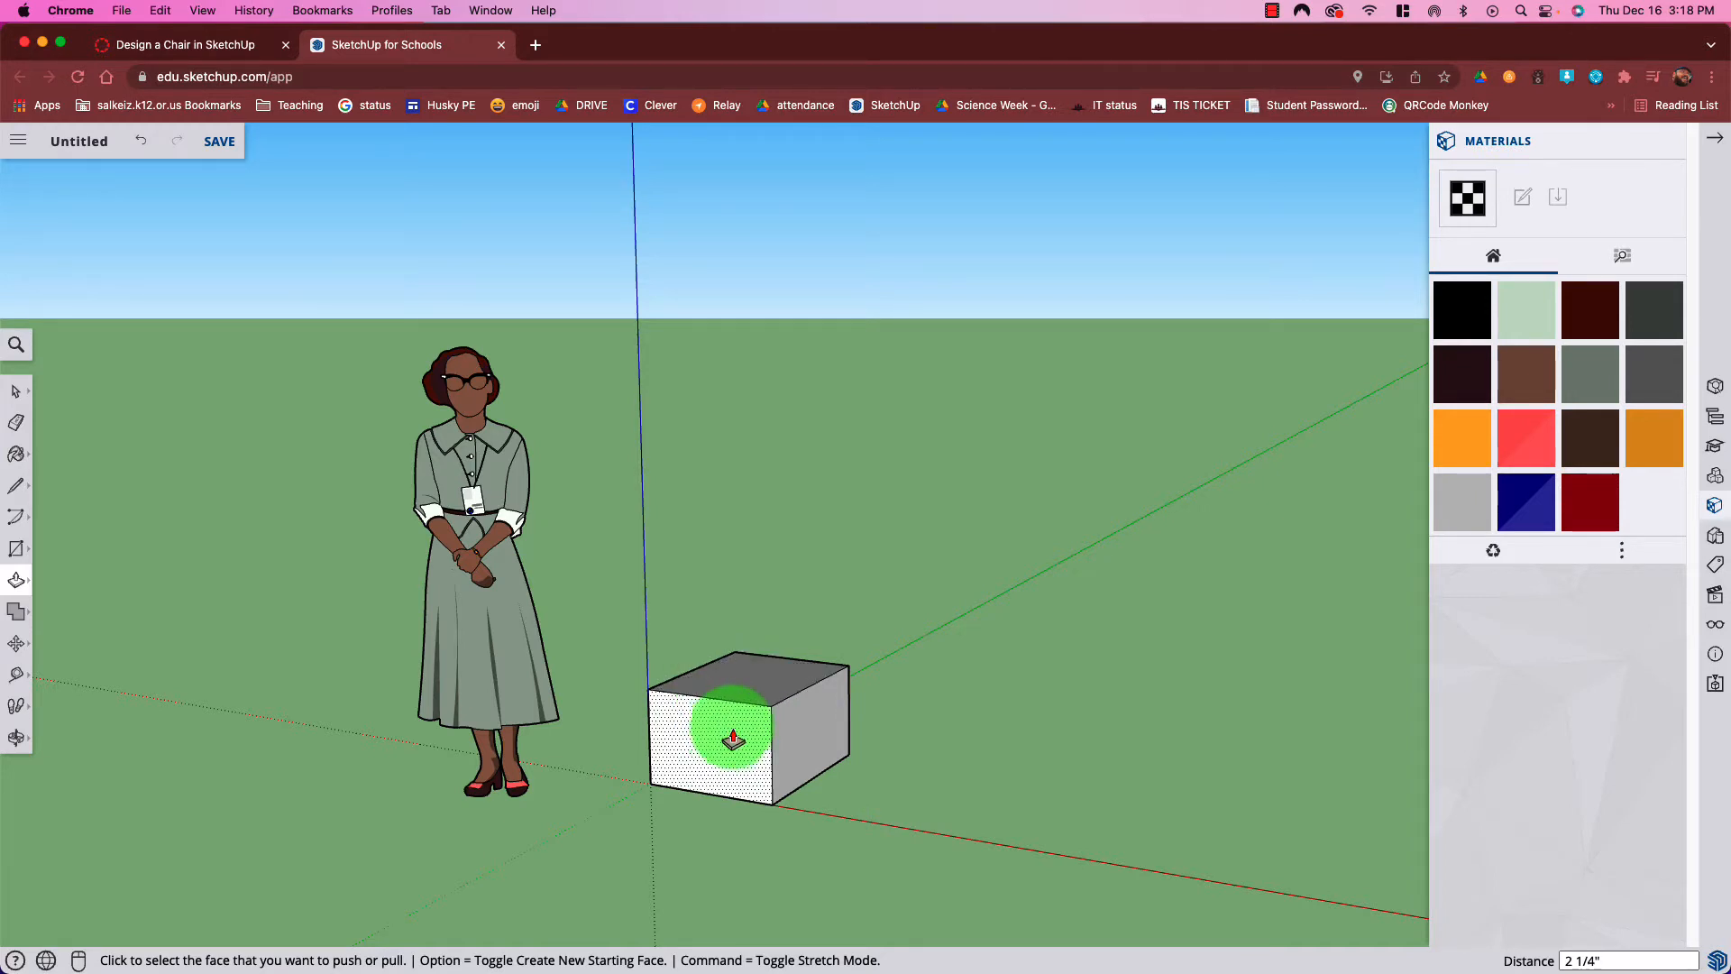
Draw a rectangular strip of 1' 9" by about 5 5/16" along the back edge of the box's top face
key("o")
left_click_drag(699, 695, 745, 697)
scroll(742, 716, "up", 4)
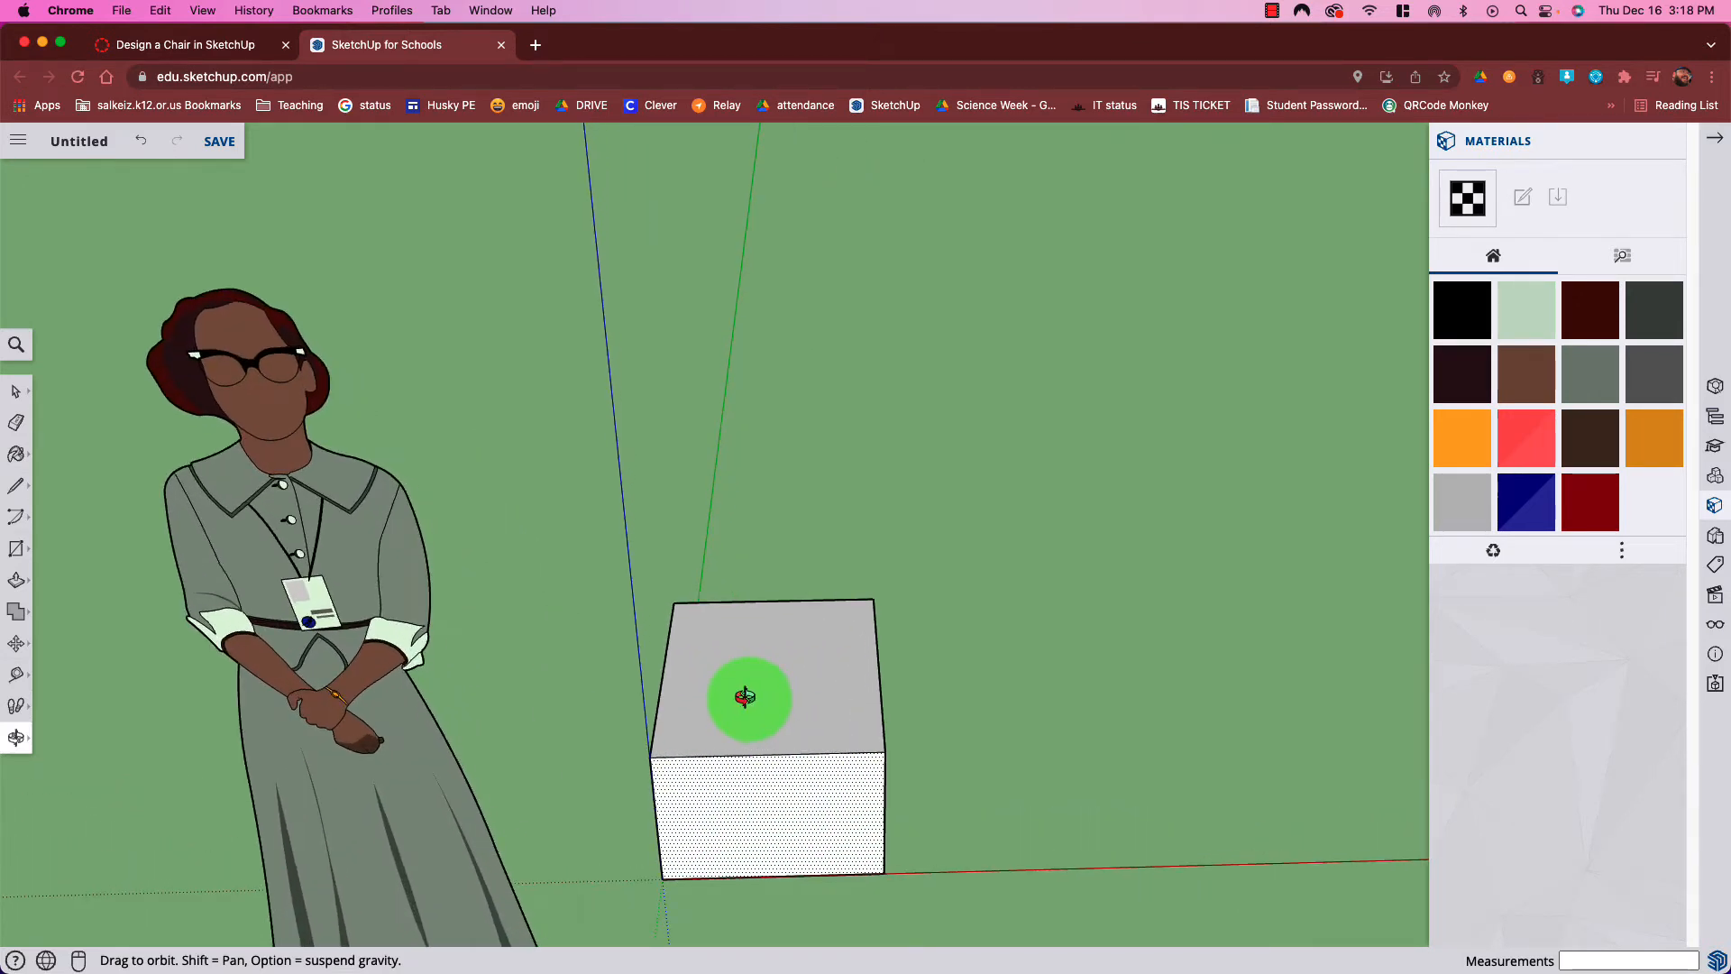
key("r")
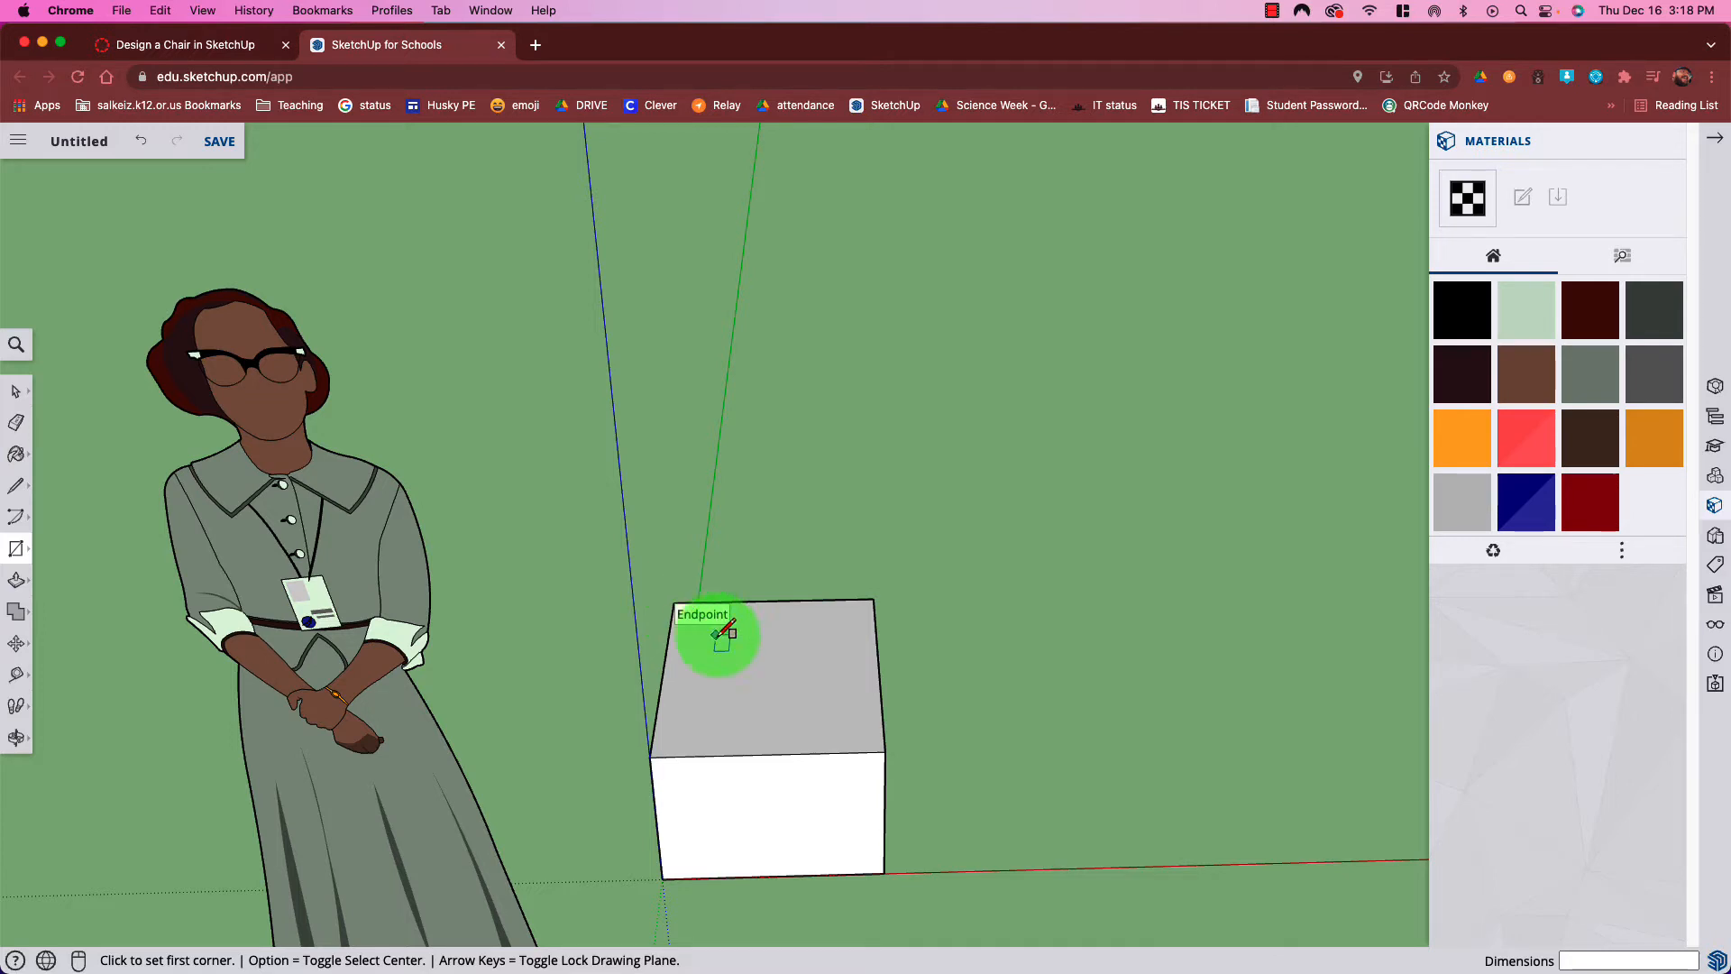
left_click(674, 602)
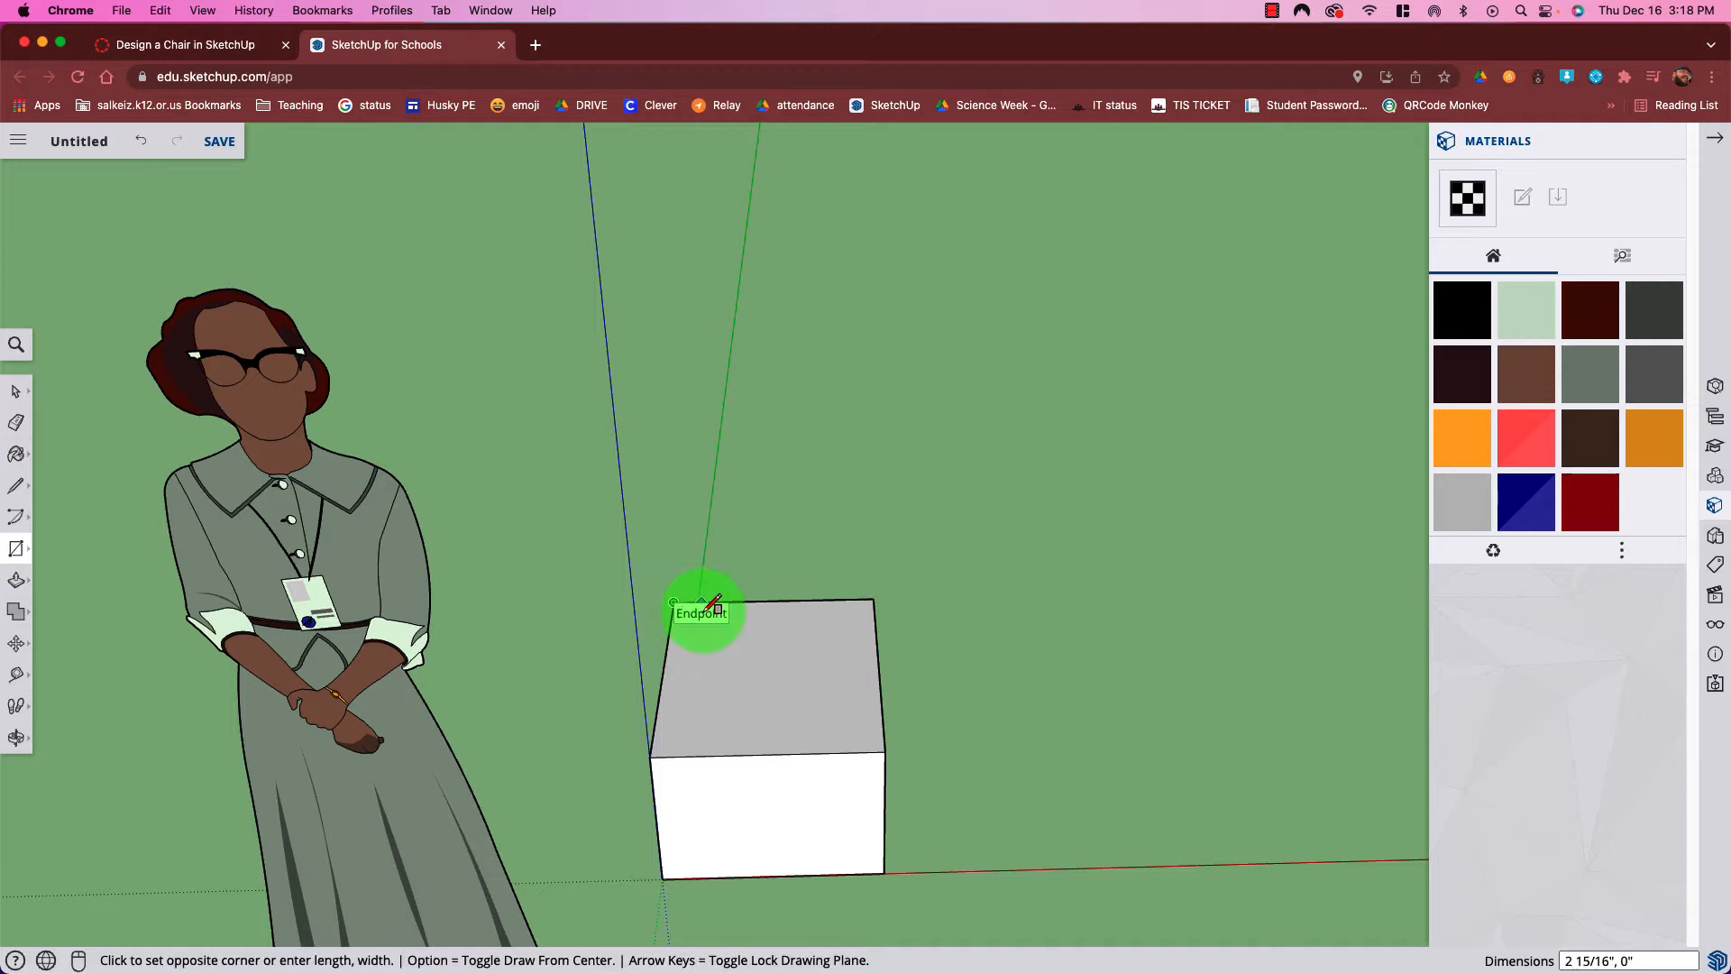
left_click(879, 625)
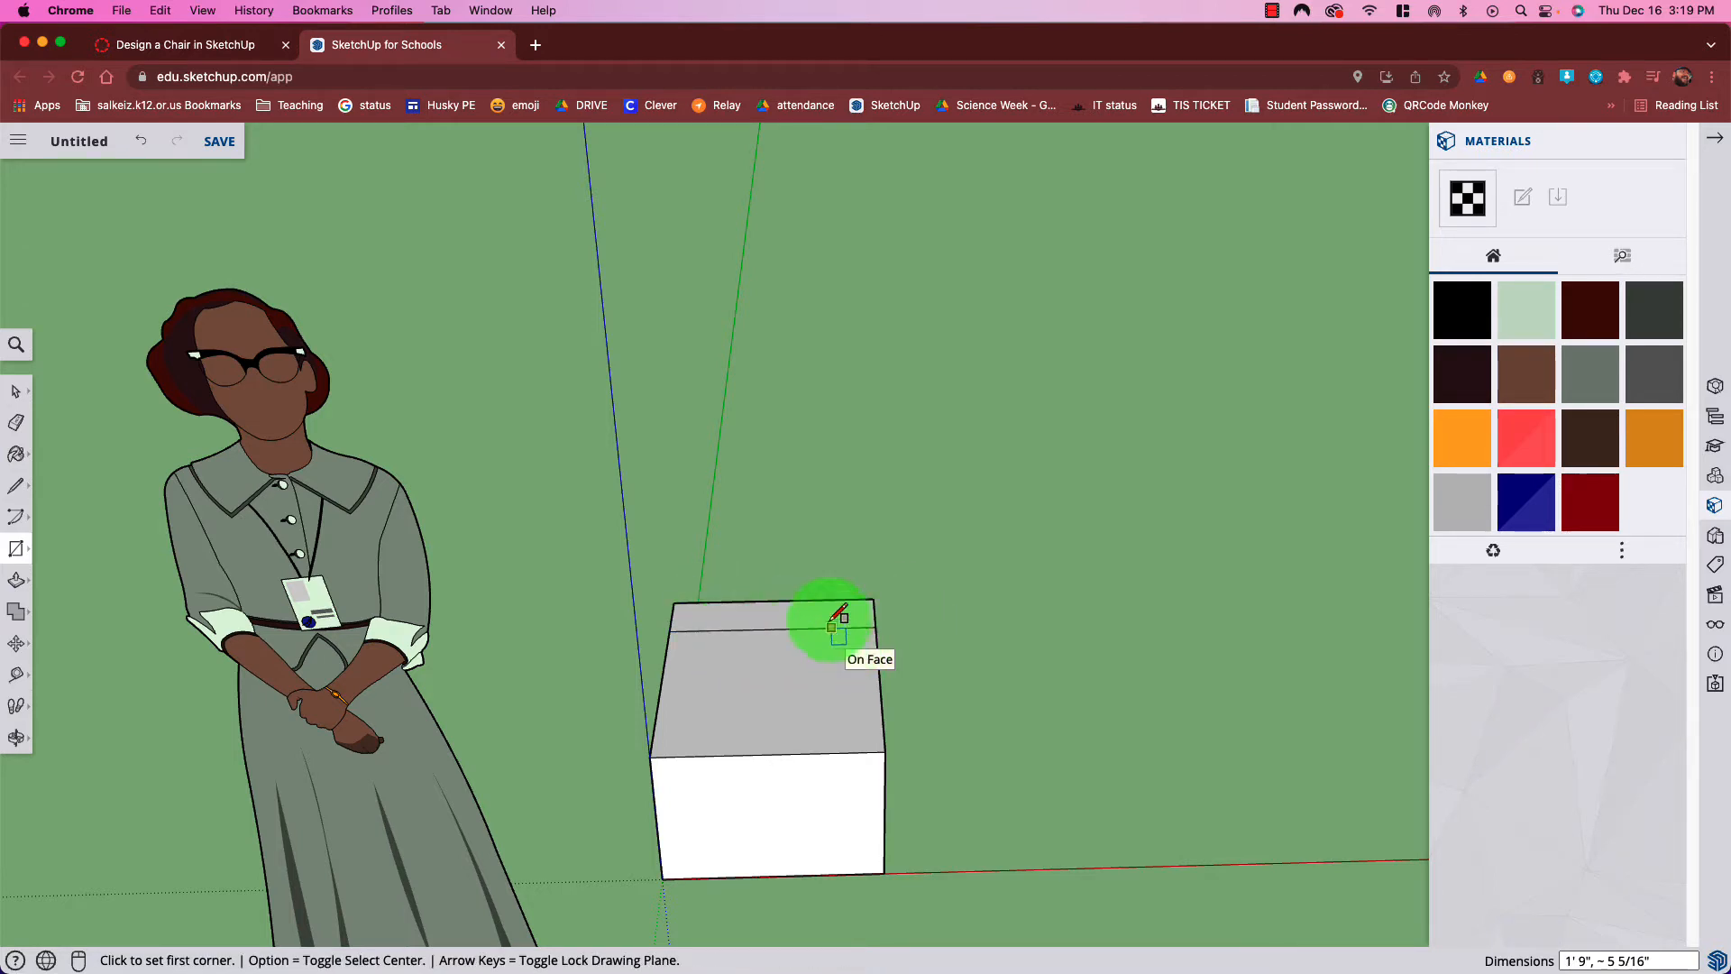
Push/Pull the strip along the back of the seat up about 1' 8 5/16" to form the backrest
key("p")
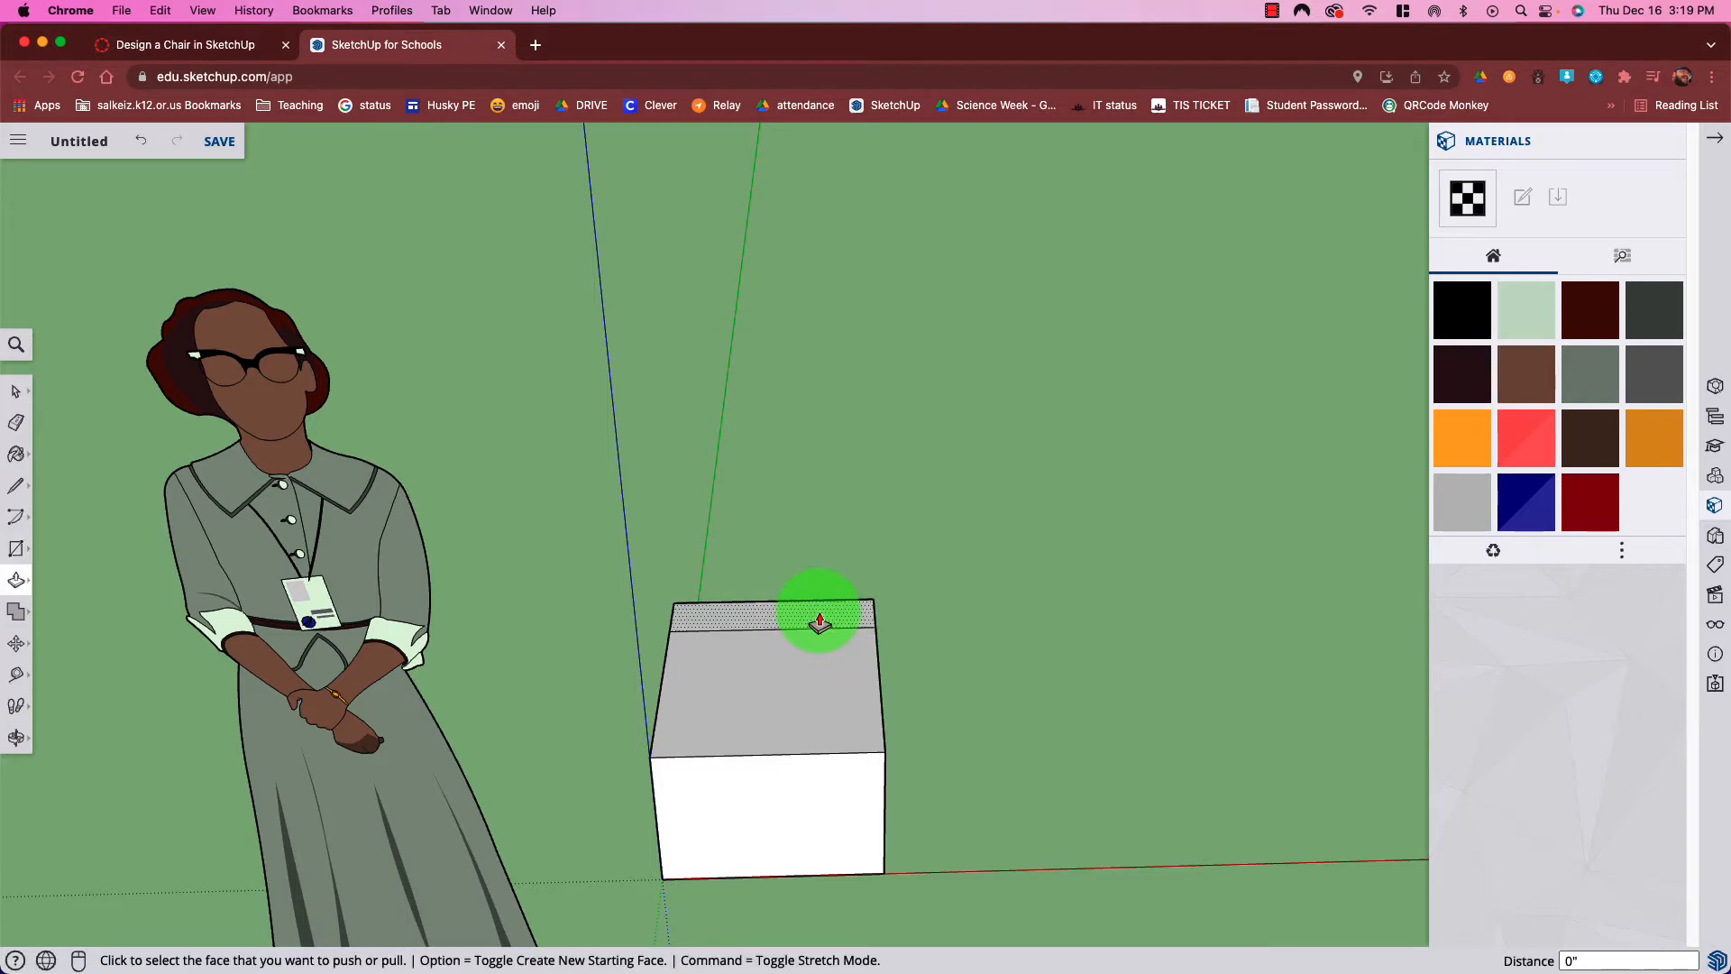
left_click(816, 625)
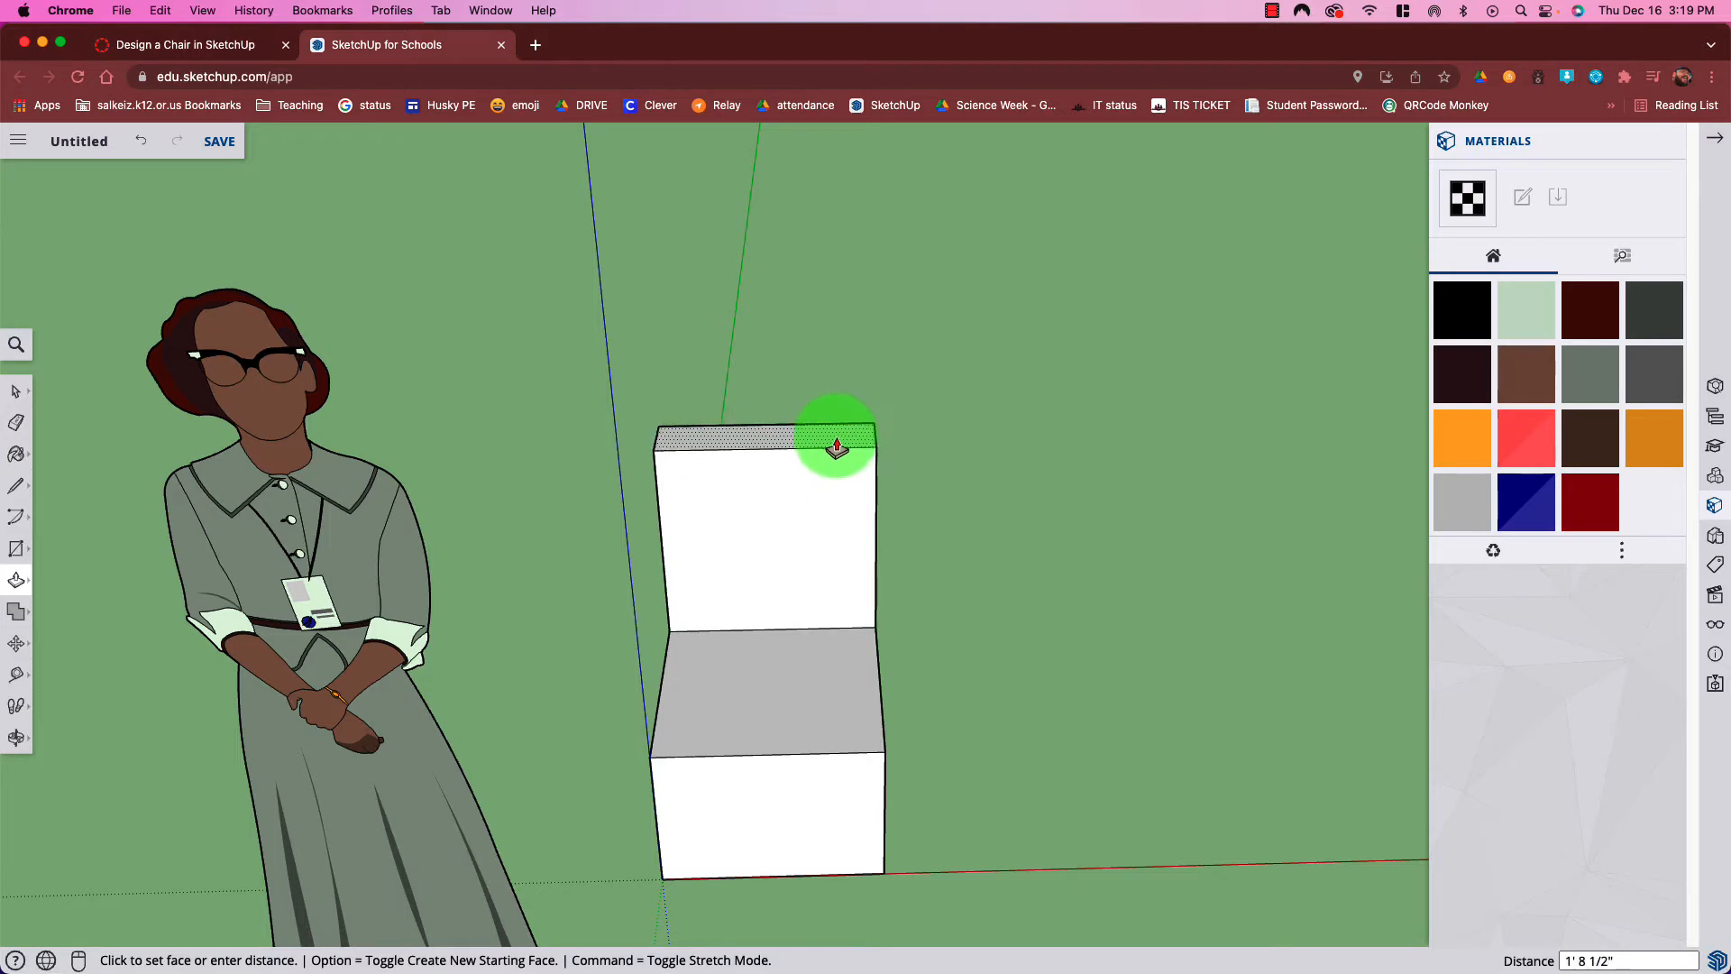
left_click(836, 448)
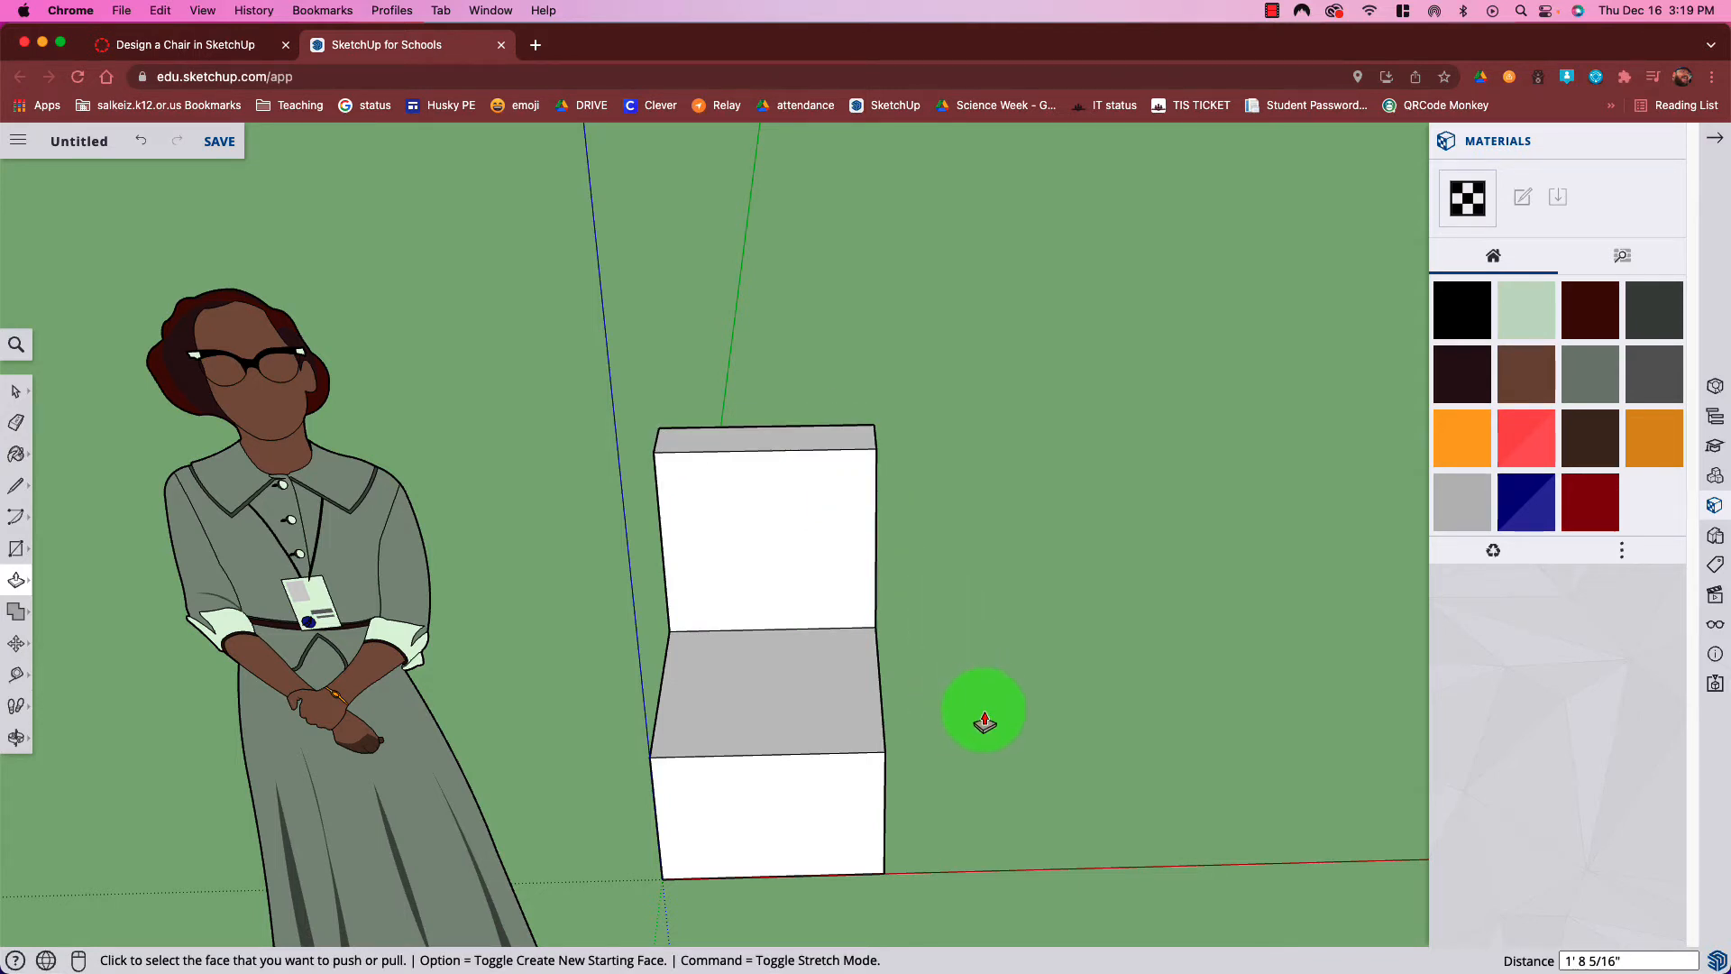
Select the large L-shaped side face of the chair, and instead of it the vertical front edge bordering that face
key("o")
left_click_drag(993, 684, 1133, 742)
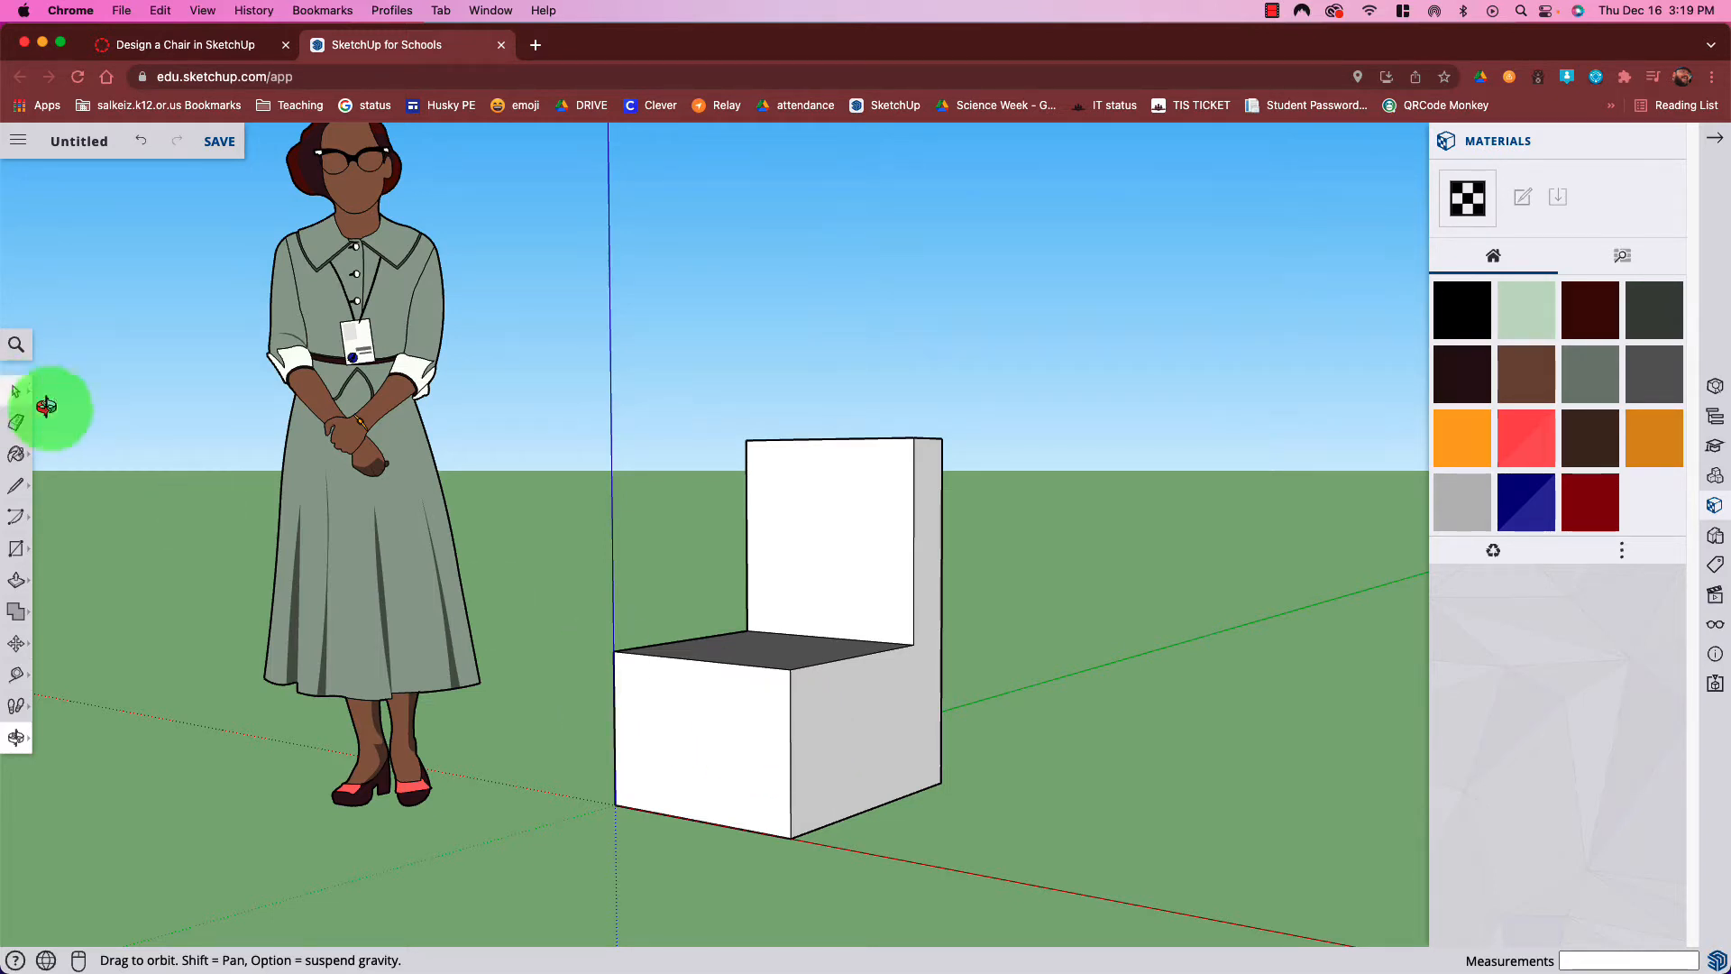
left_click(15, 391)
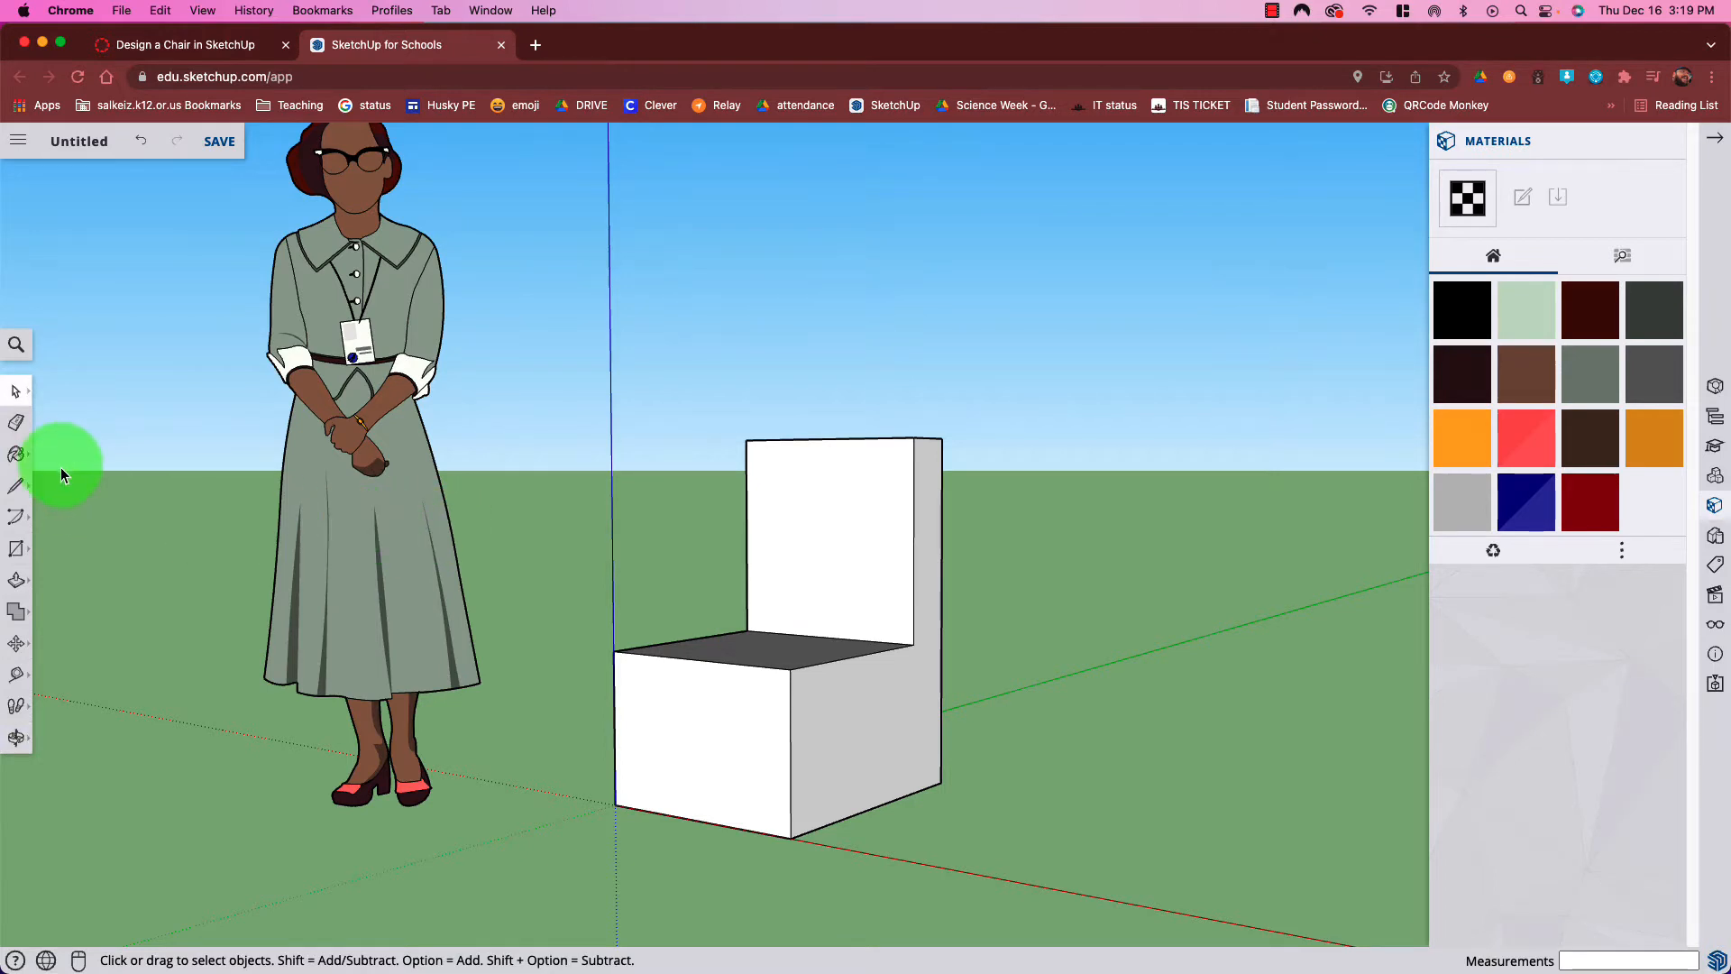
left_click(13, 391)
left_click(385, 429)
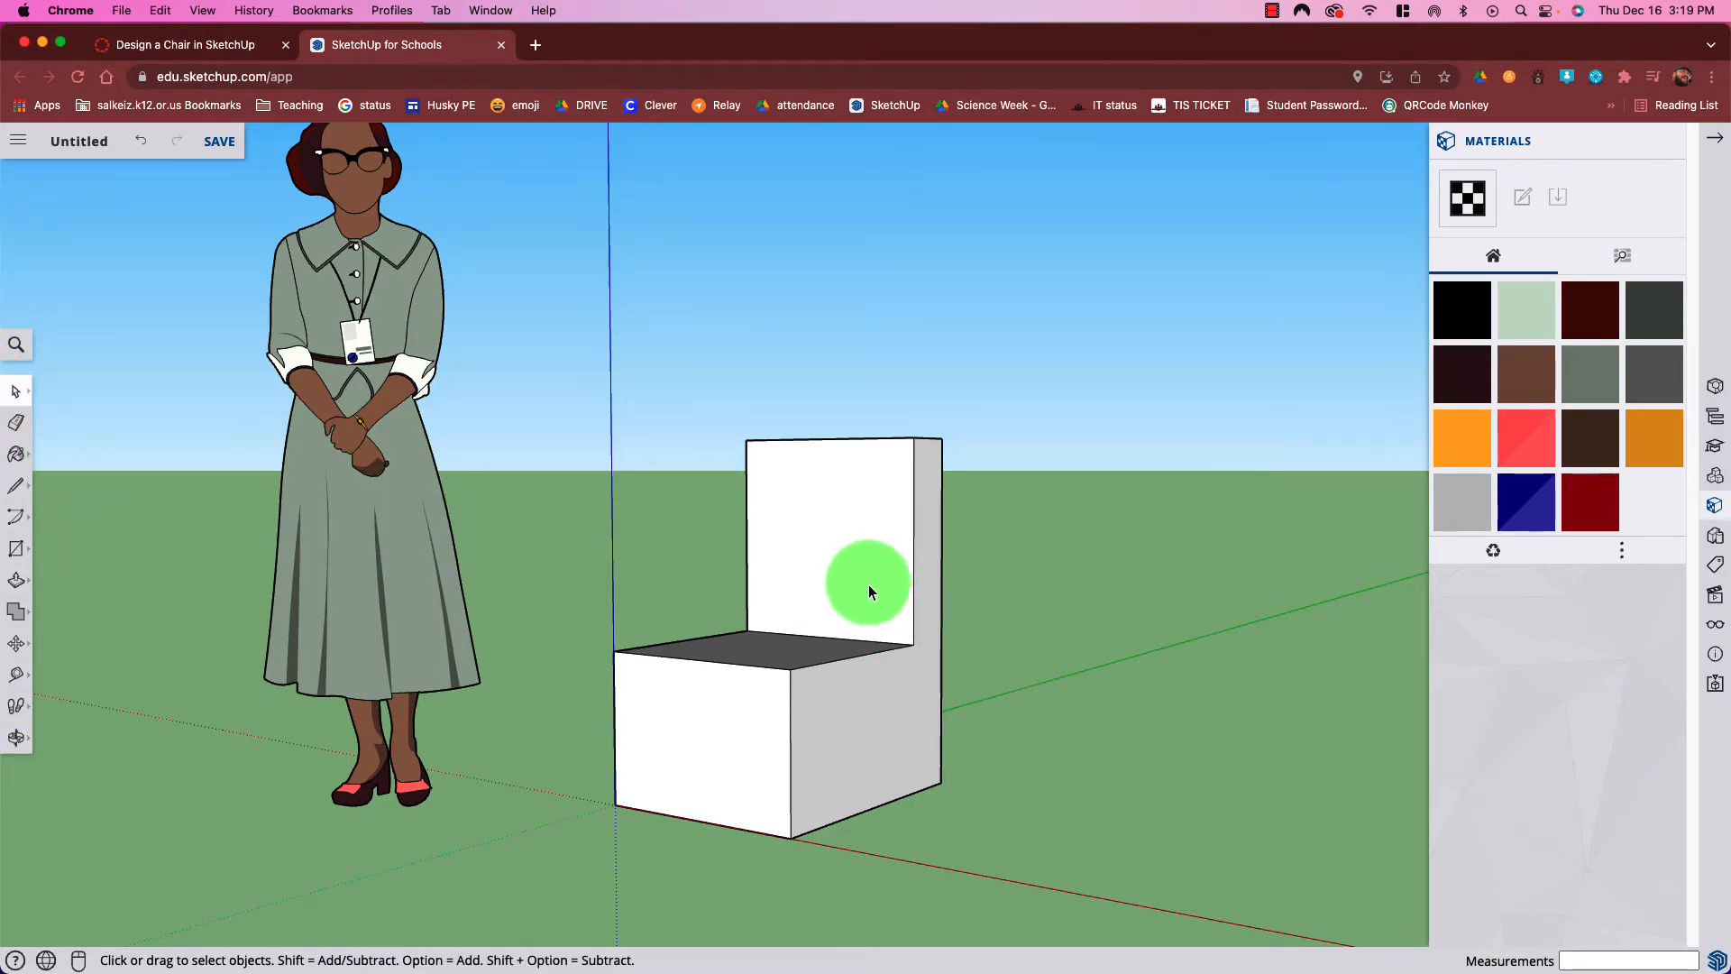
left_click(875, 707)
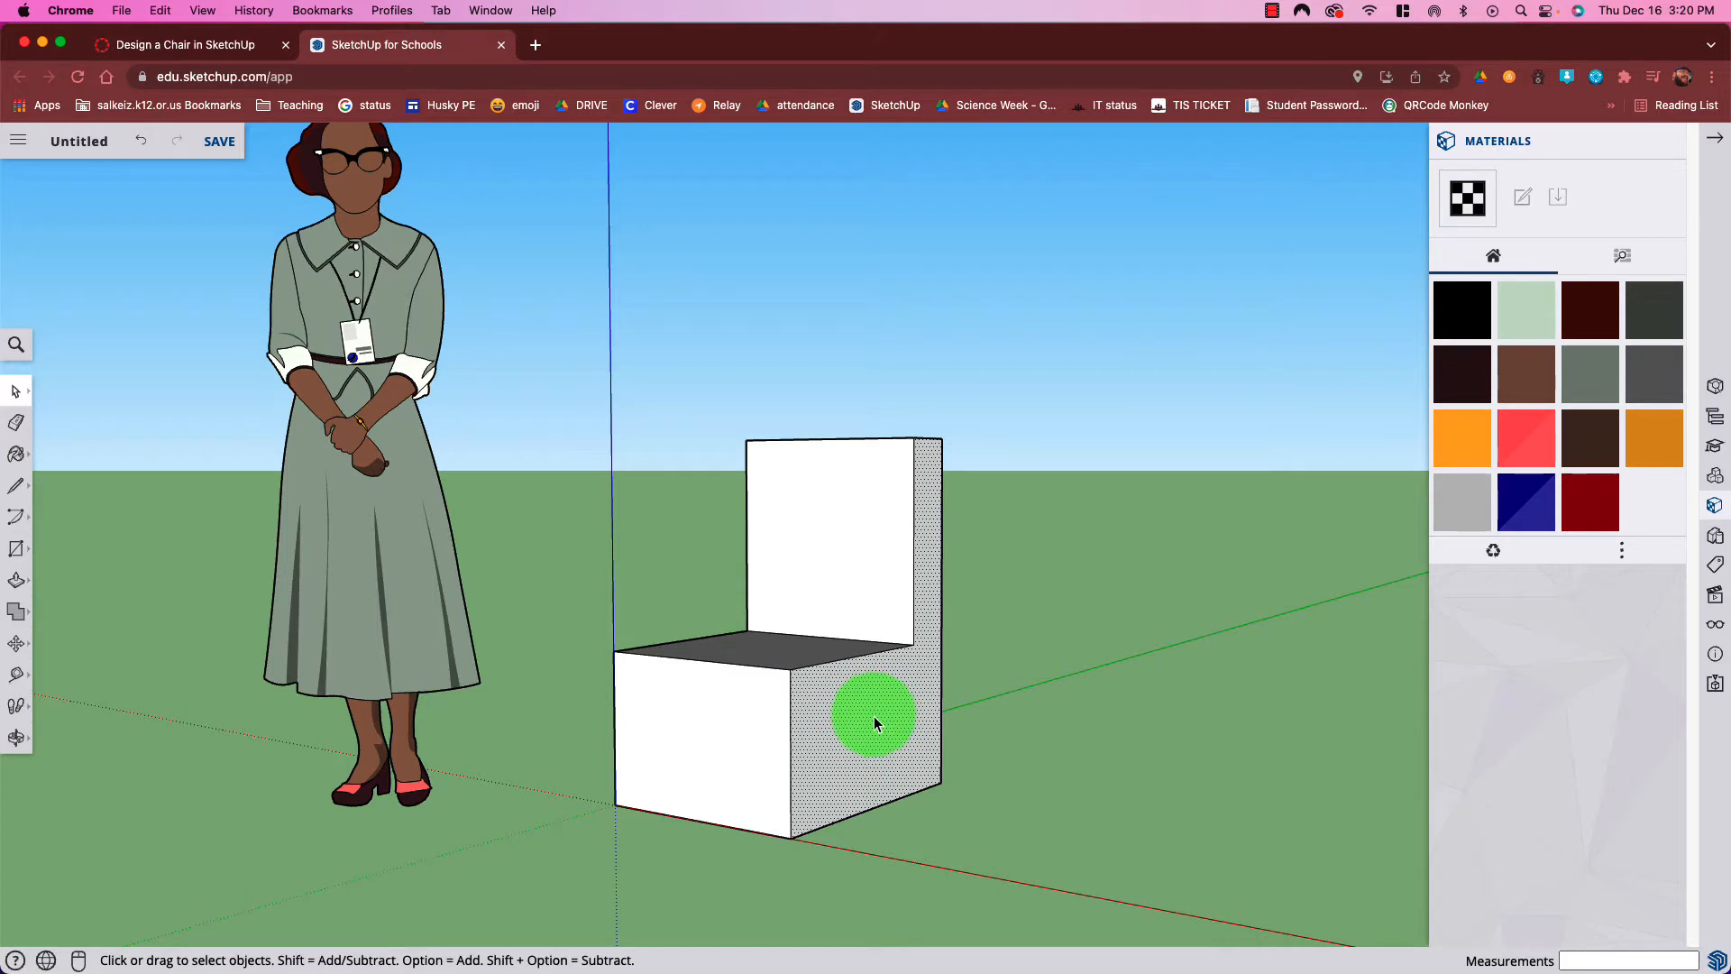
left_click(791, 765)
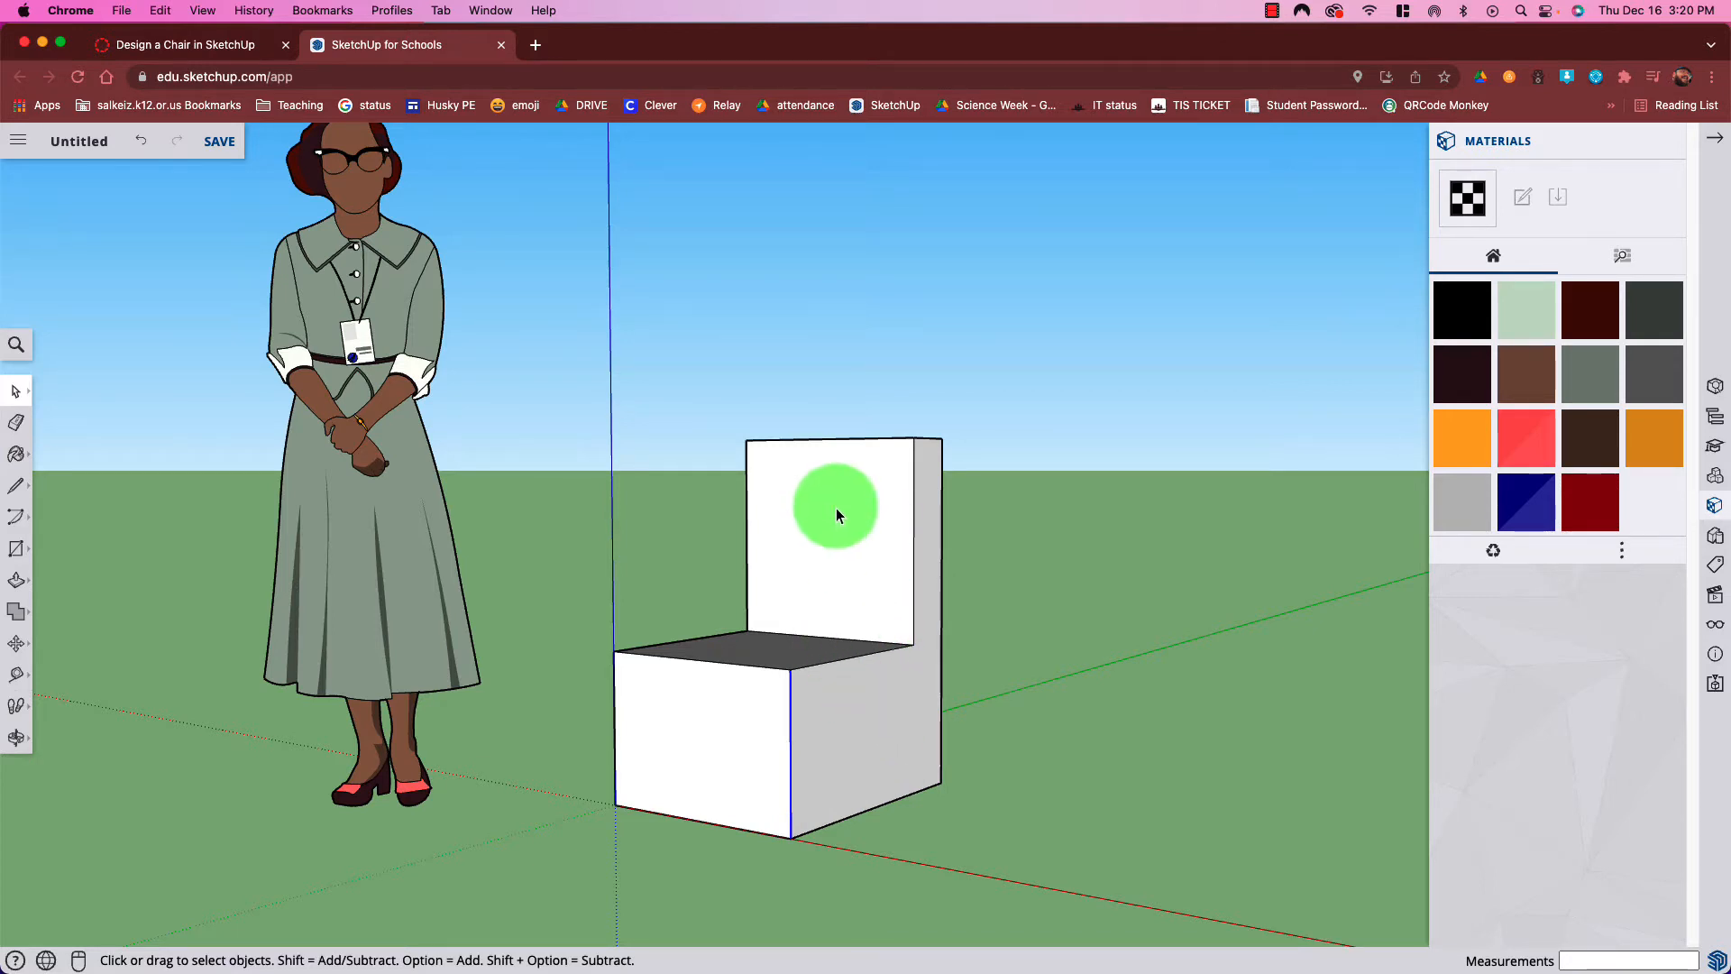
Select the entire connected chair, starting from its backrest face, and move it about 3' 1 7/16" away from the origin
left_click(842, 550)
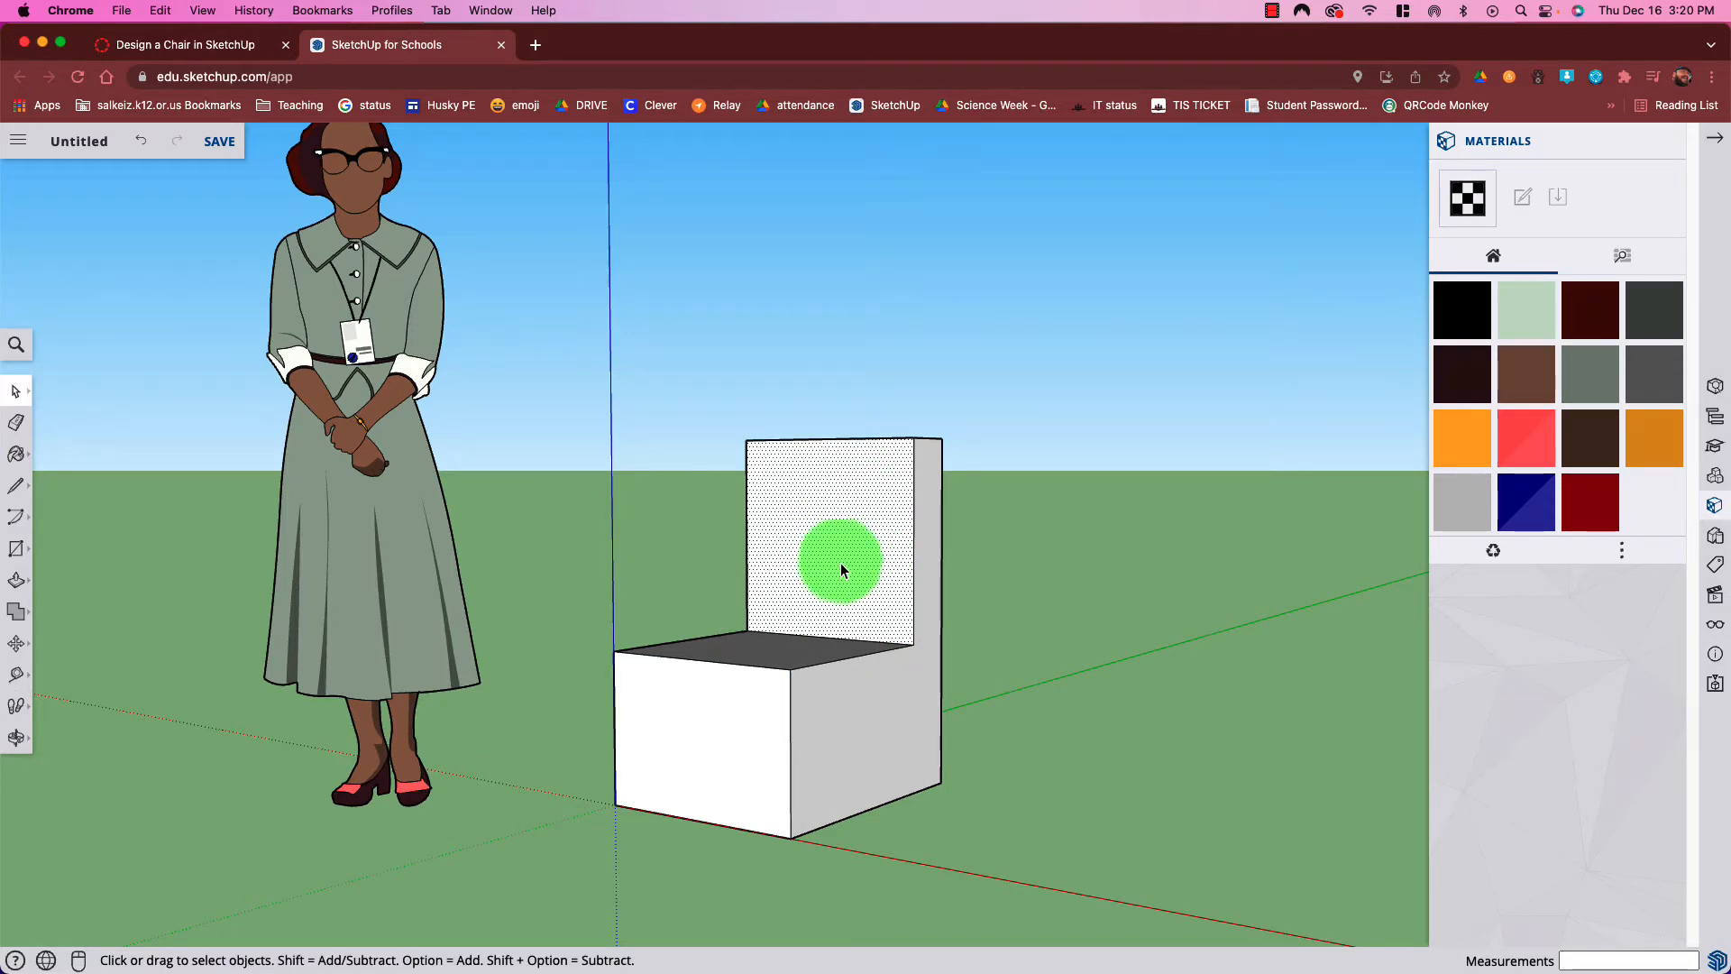
double_click(847, 572)
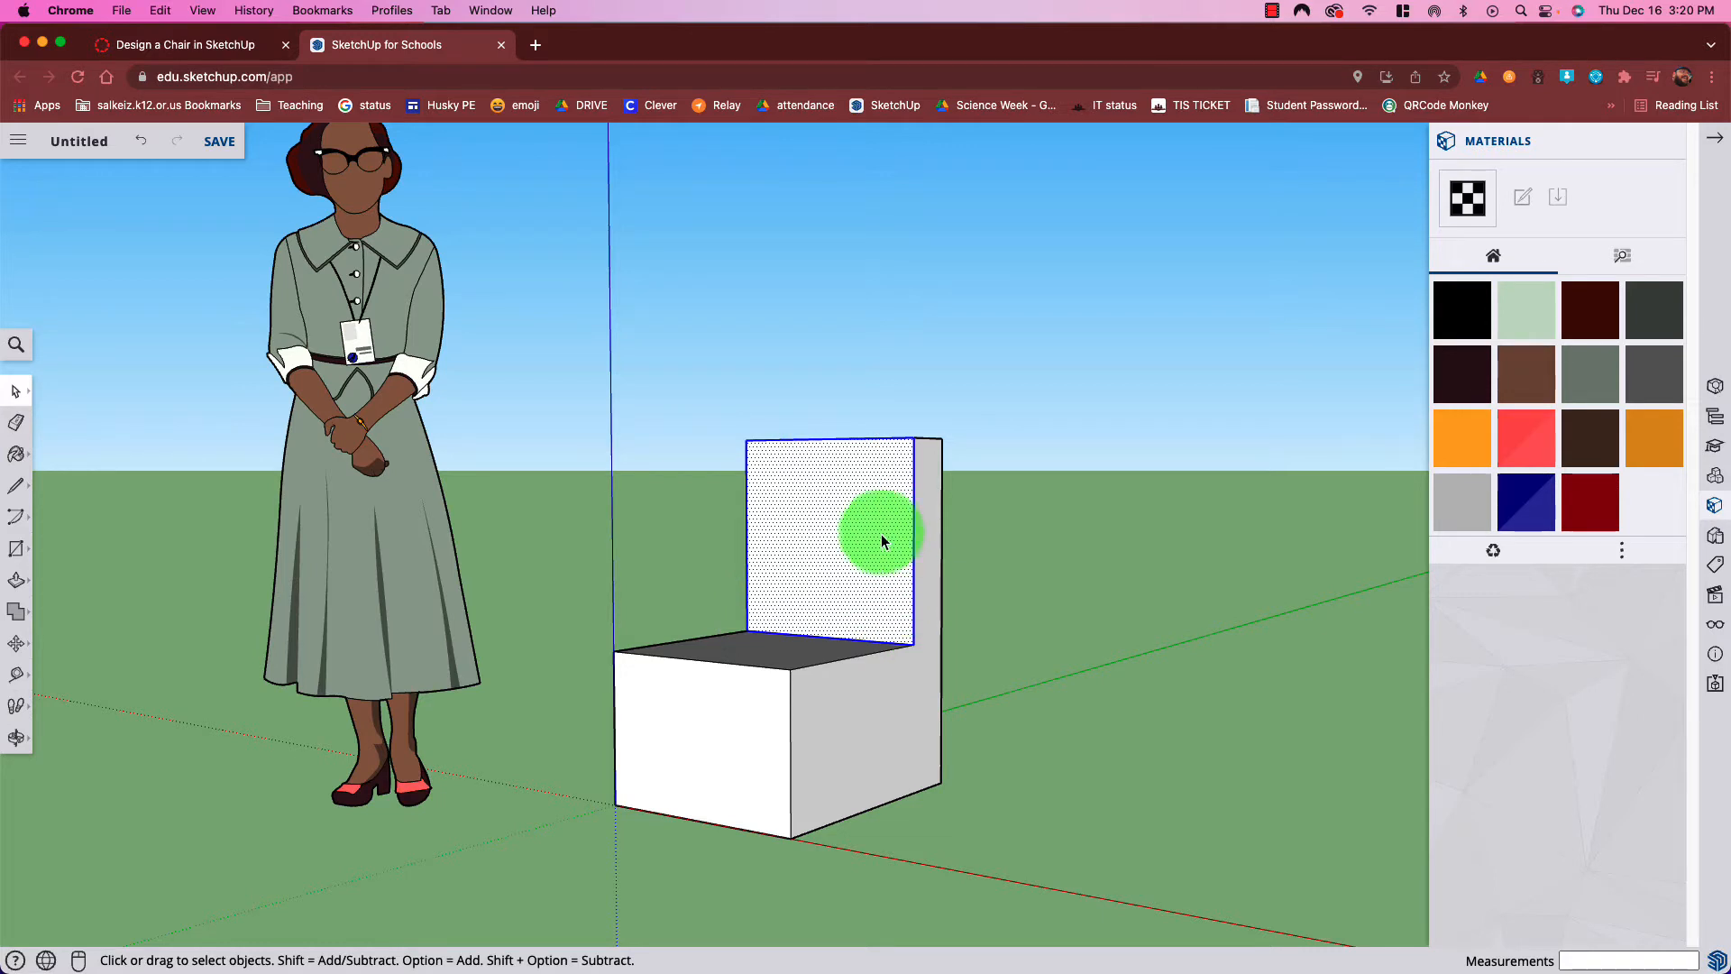
triple_click(837, 581)
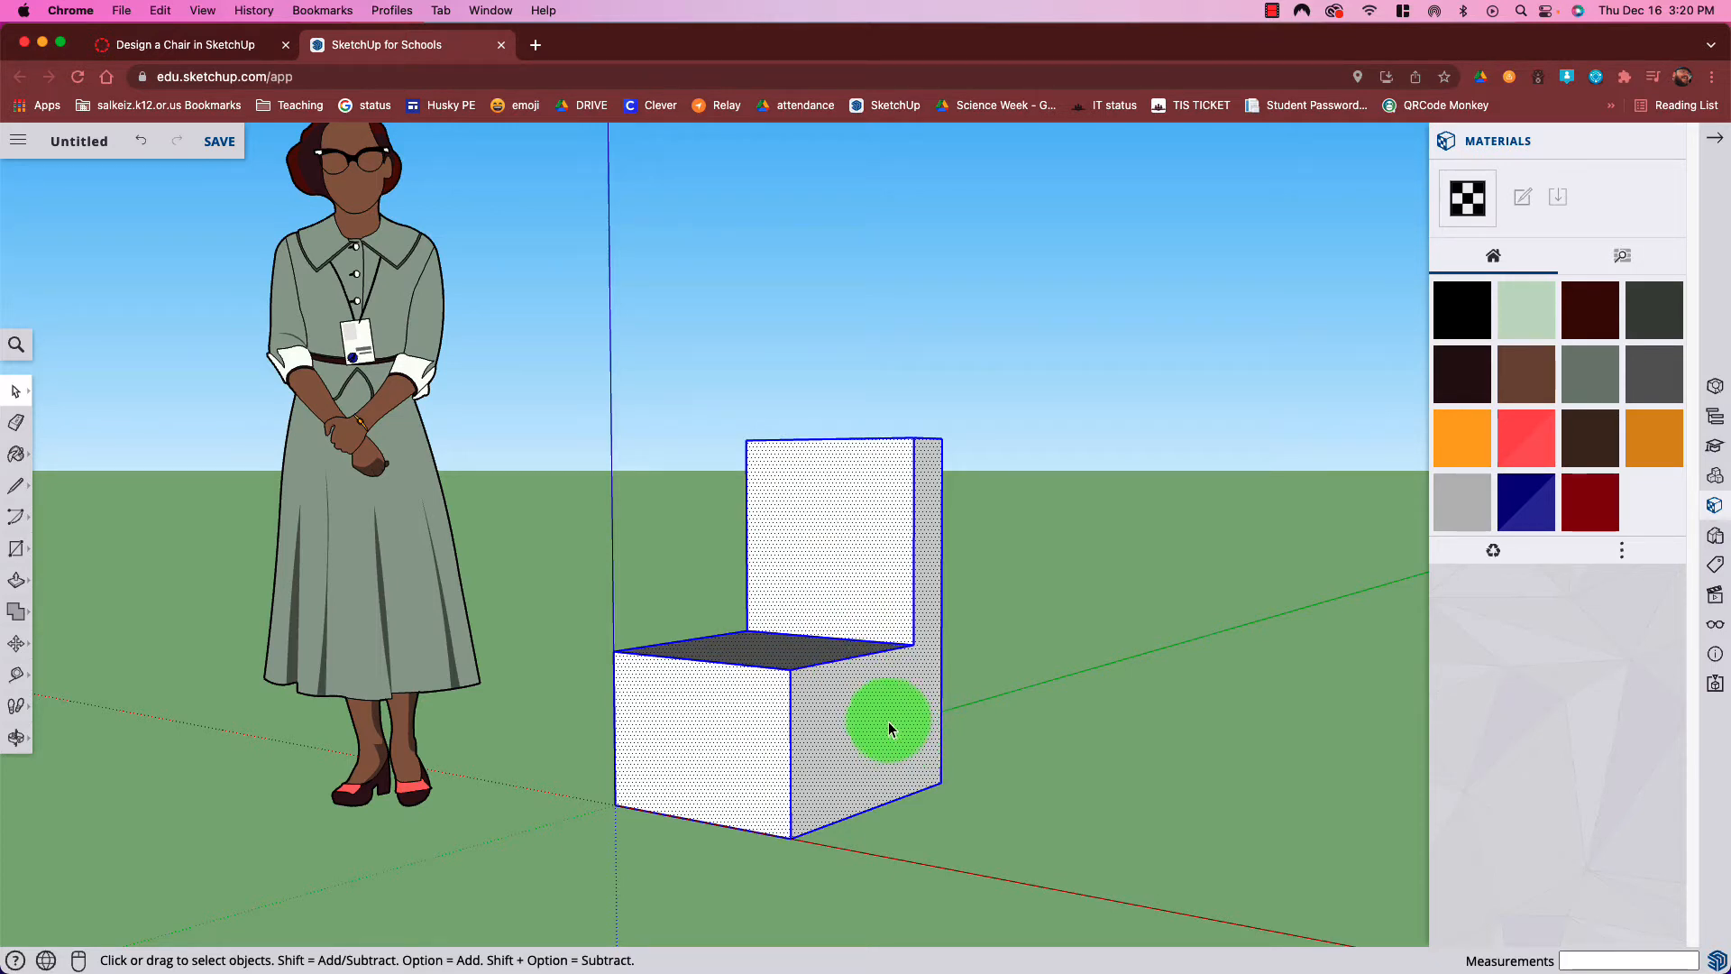
key("m")
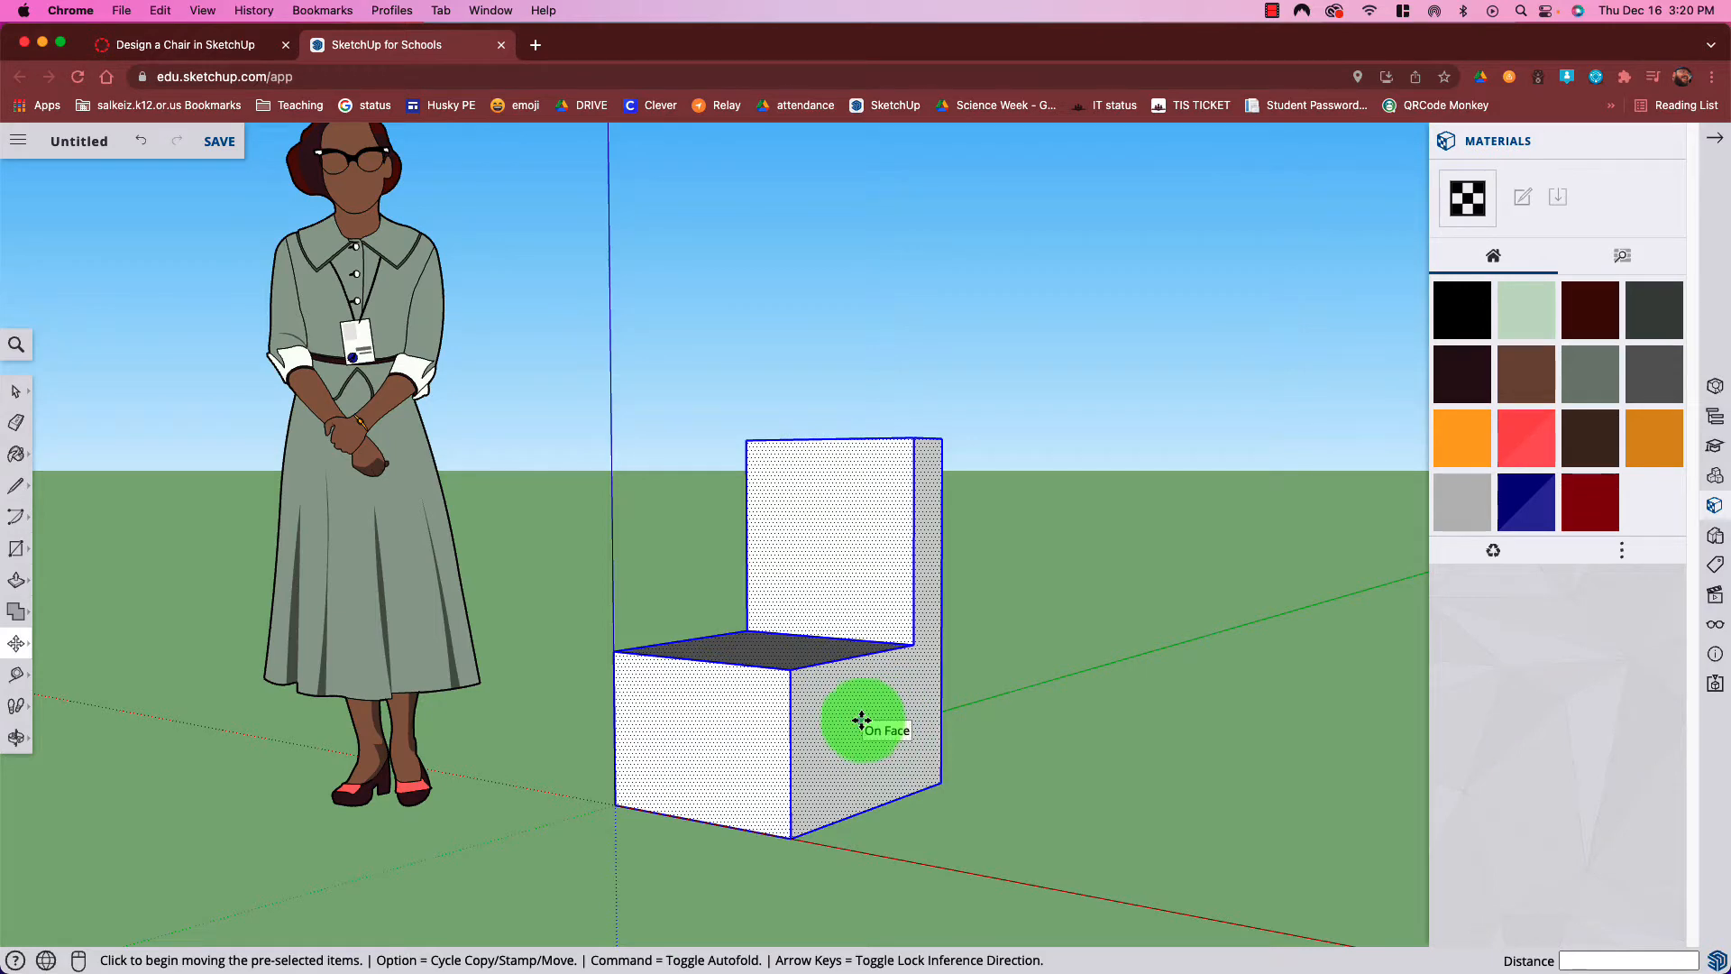
left_click(861, 722)
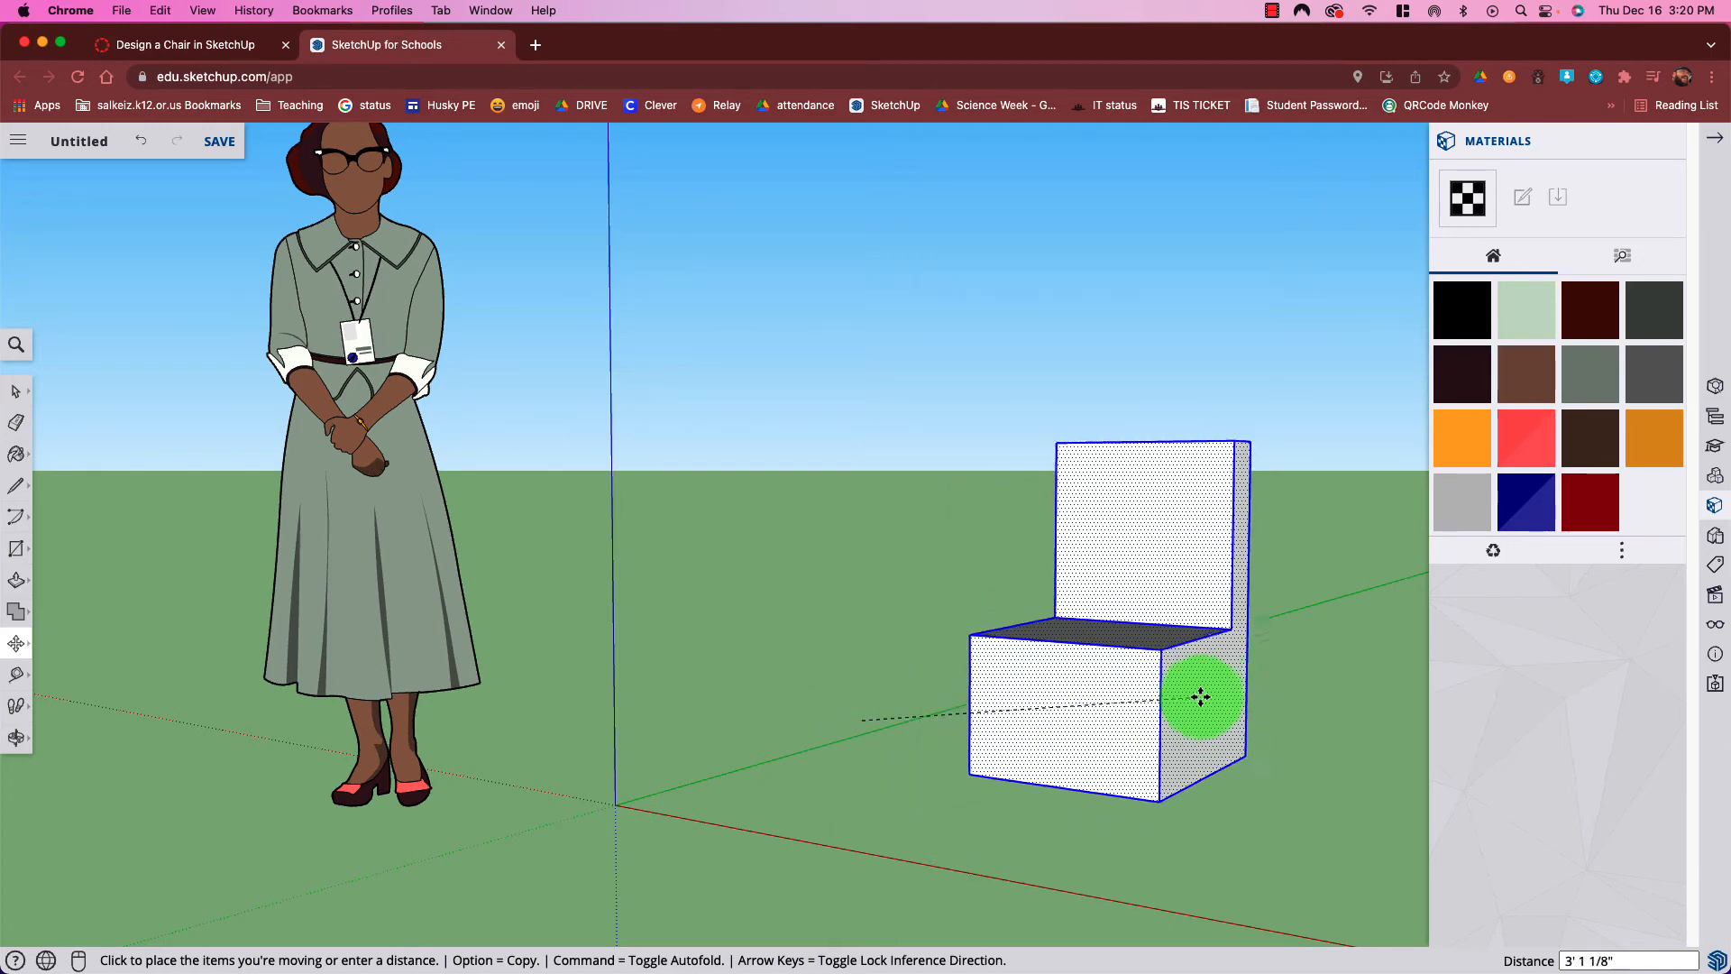
left_click(1204, 701)
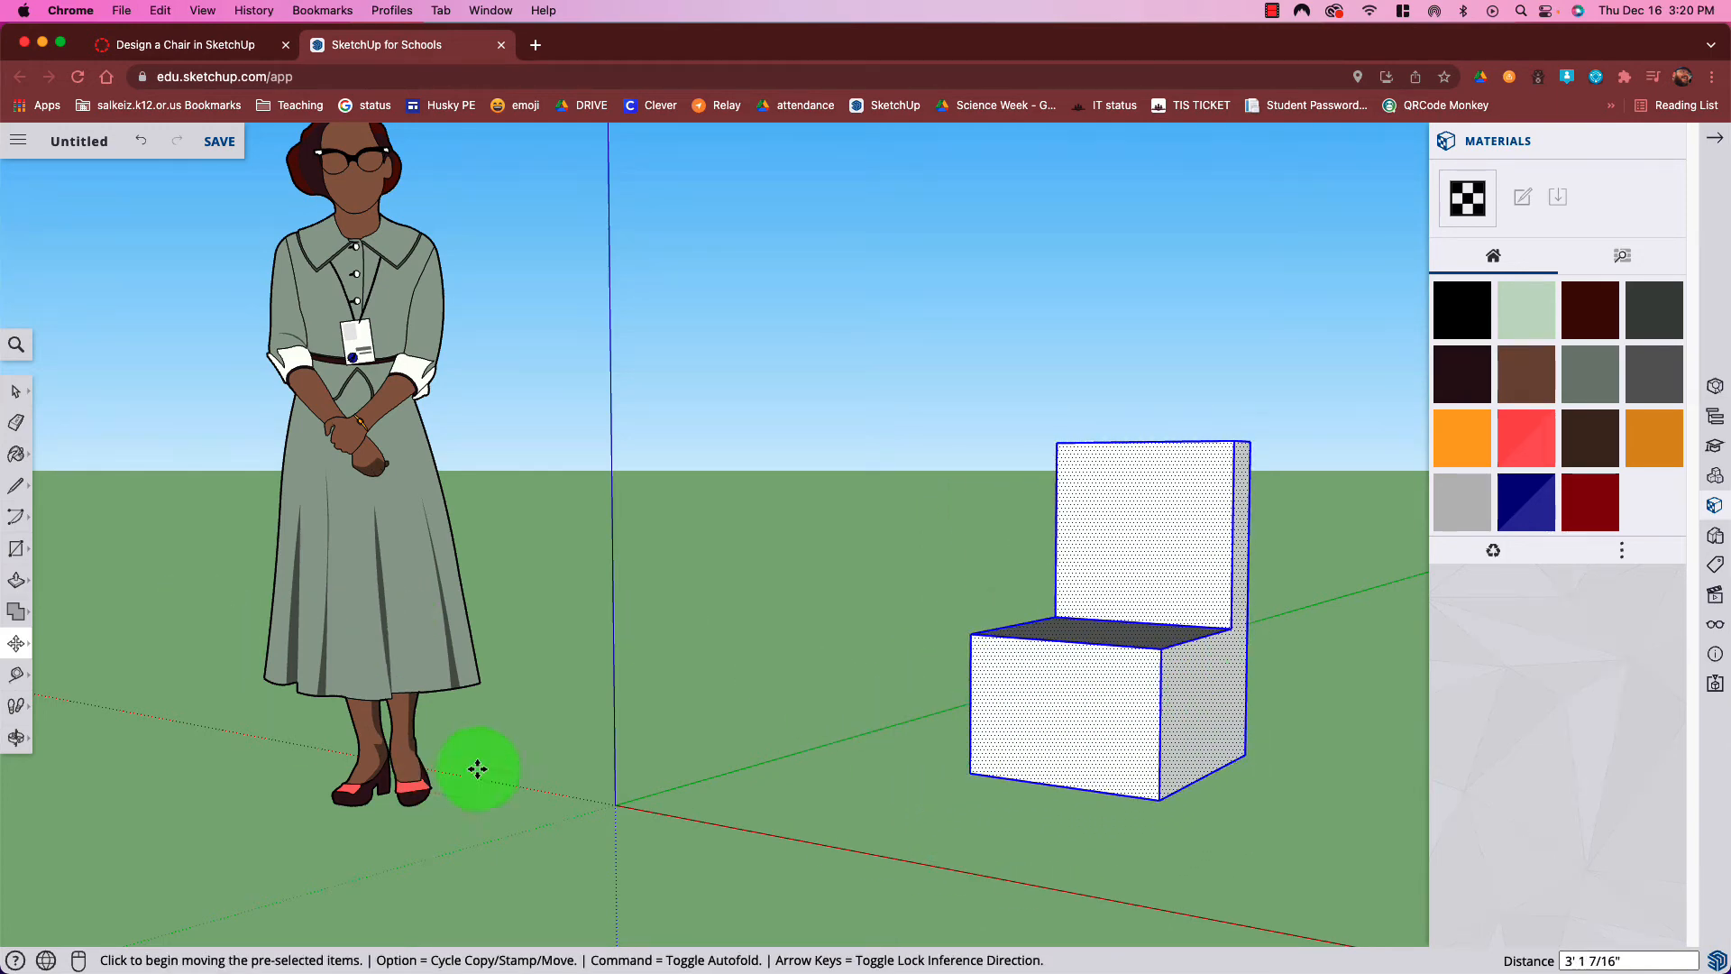
Rotate the selected chair about 39.4 degrees around a ground point in front of it, and clear the selection
key("q")
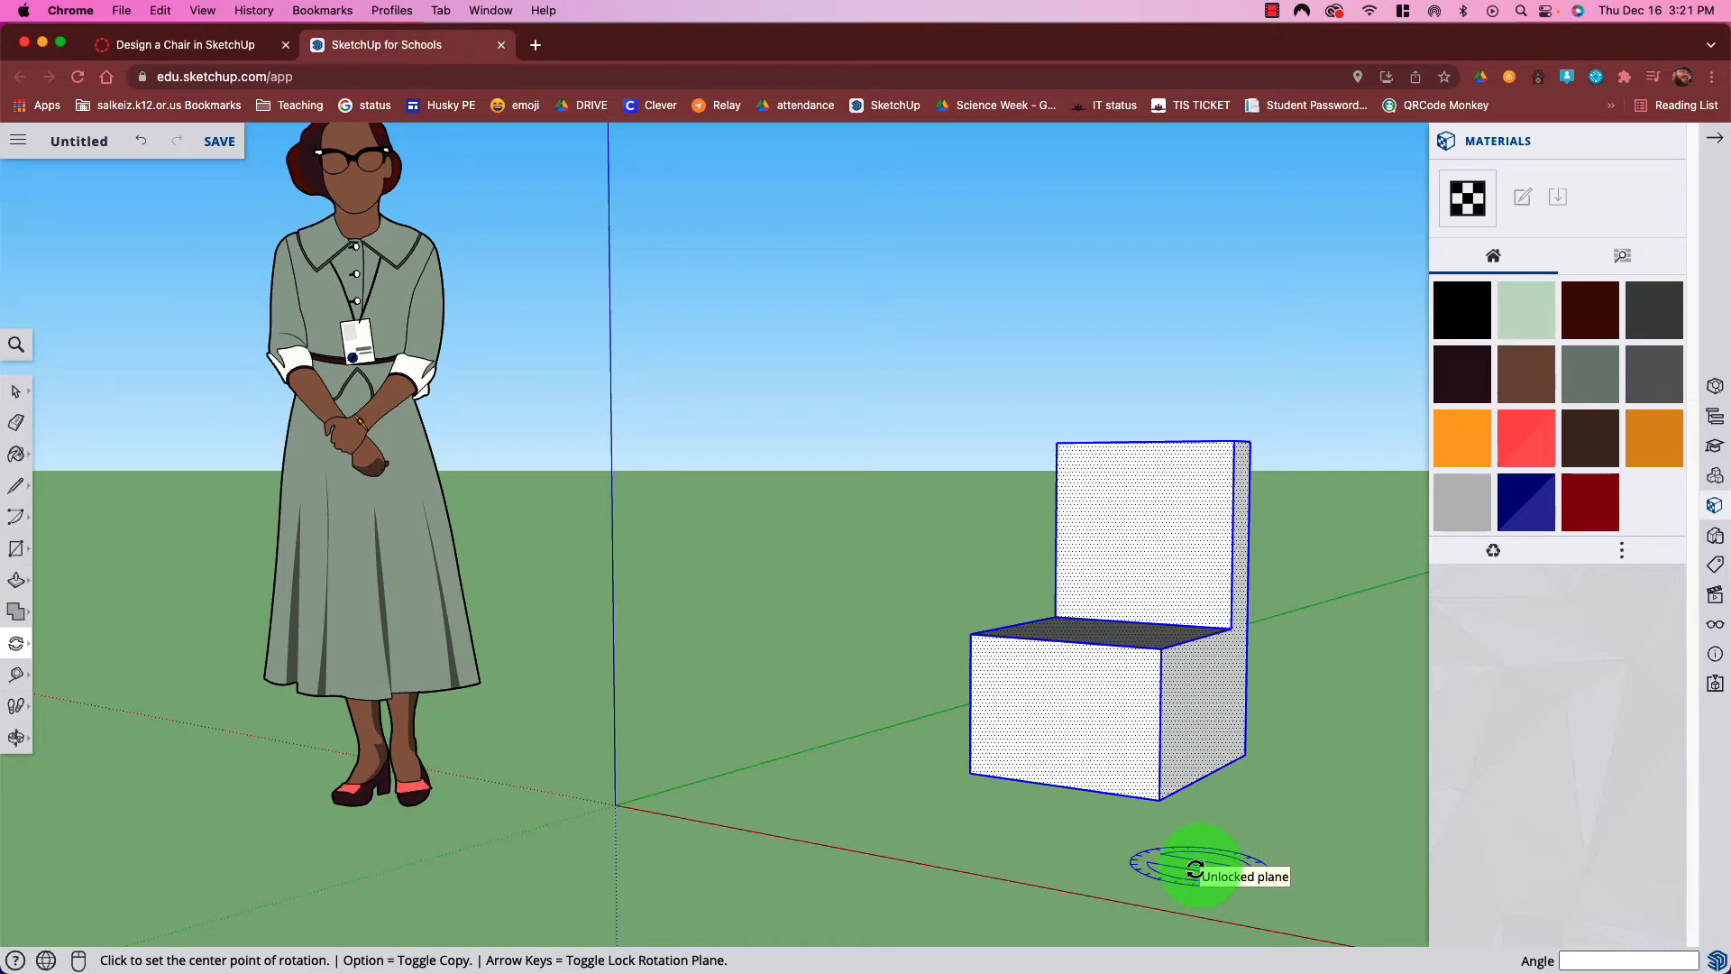
left_click(1195, 870)
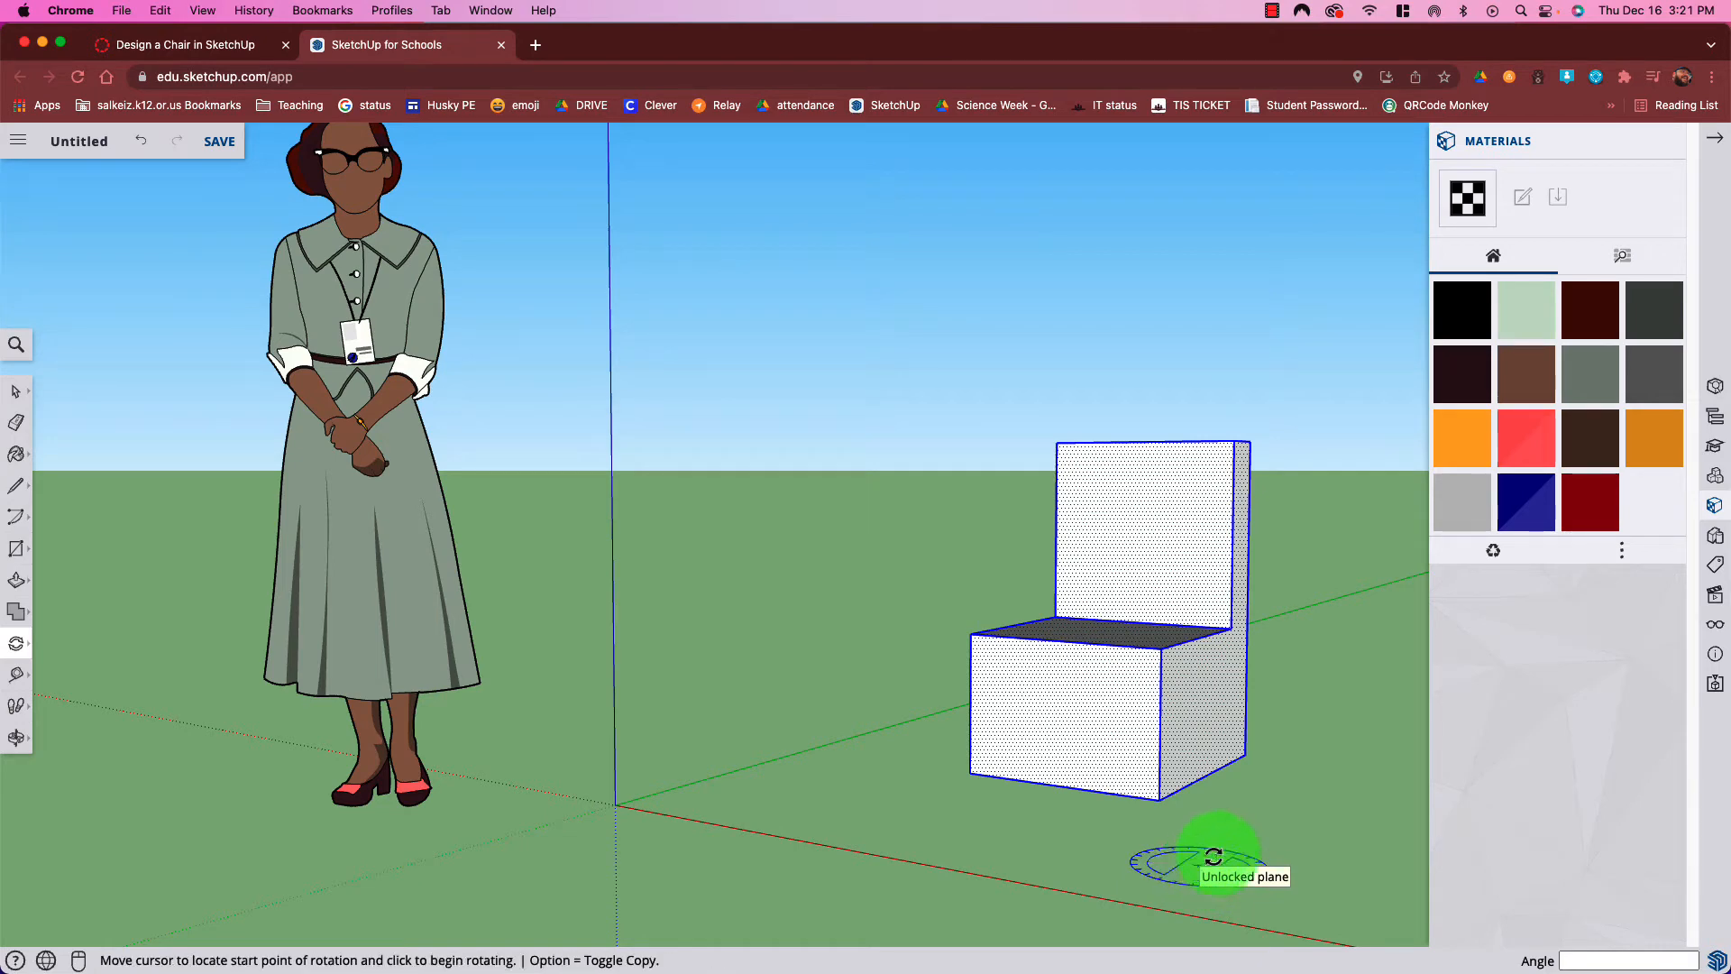
left_click(929, 726)
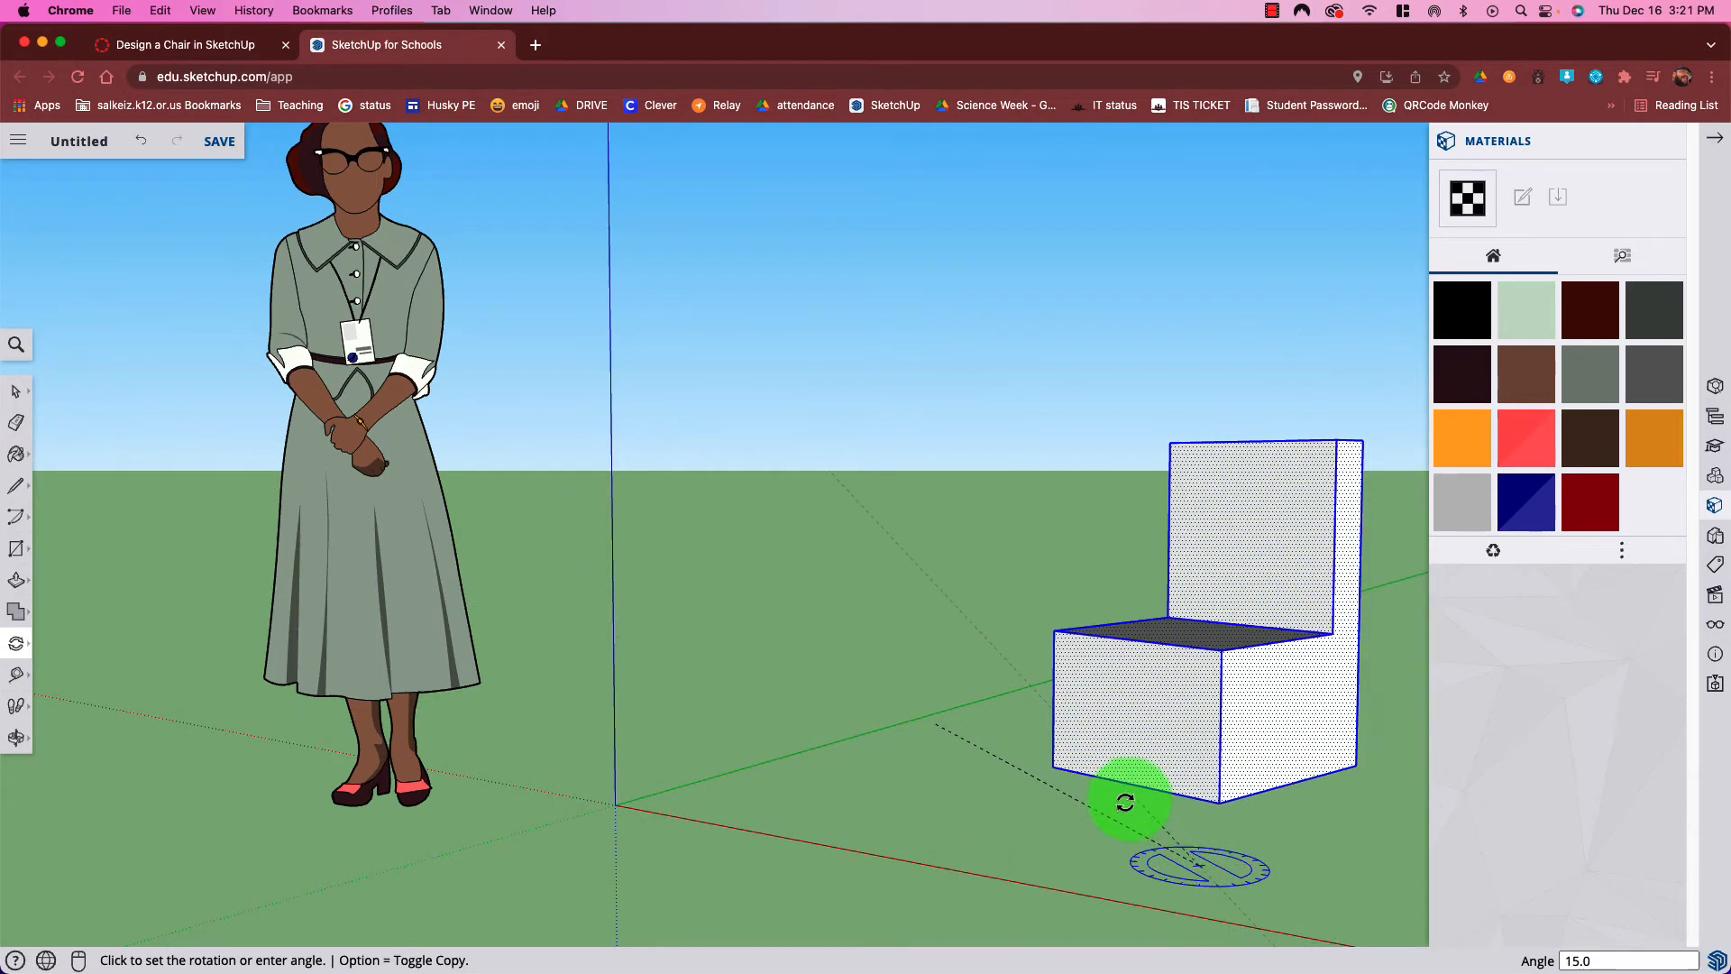
left_click(1014, 822)
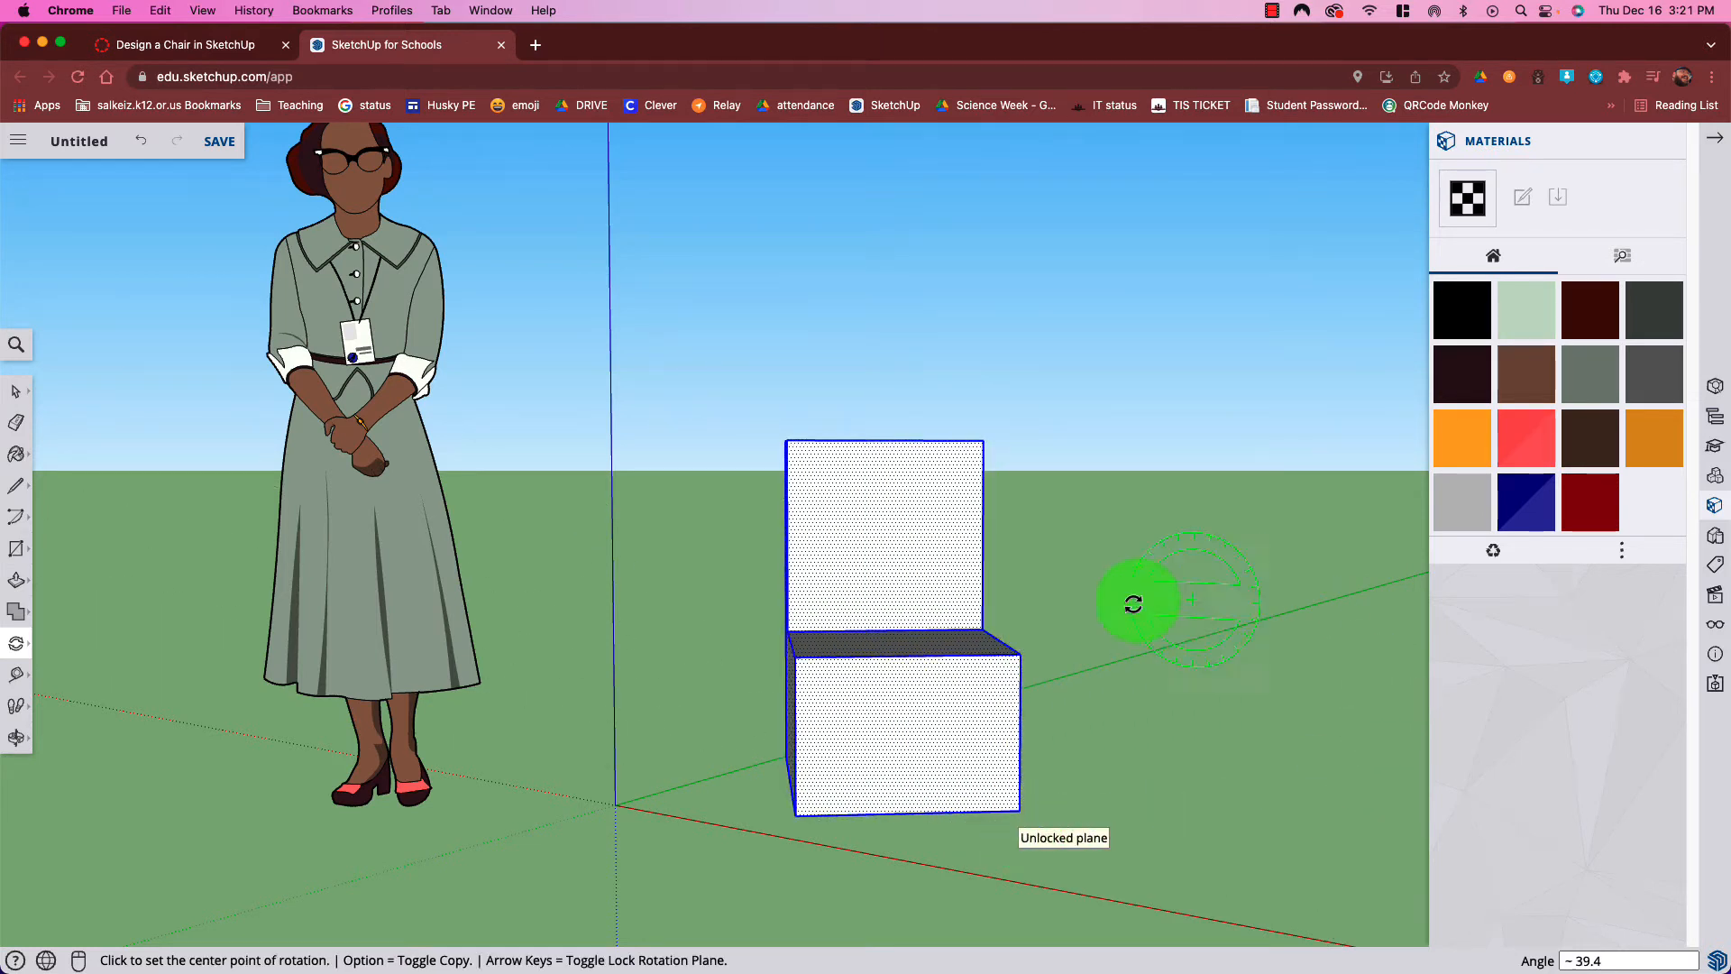
left_click(18, 397)
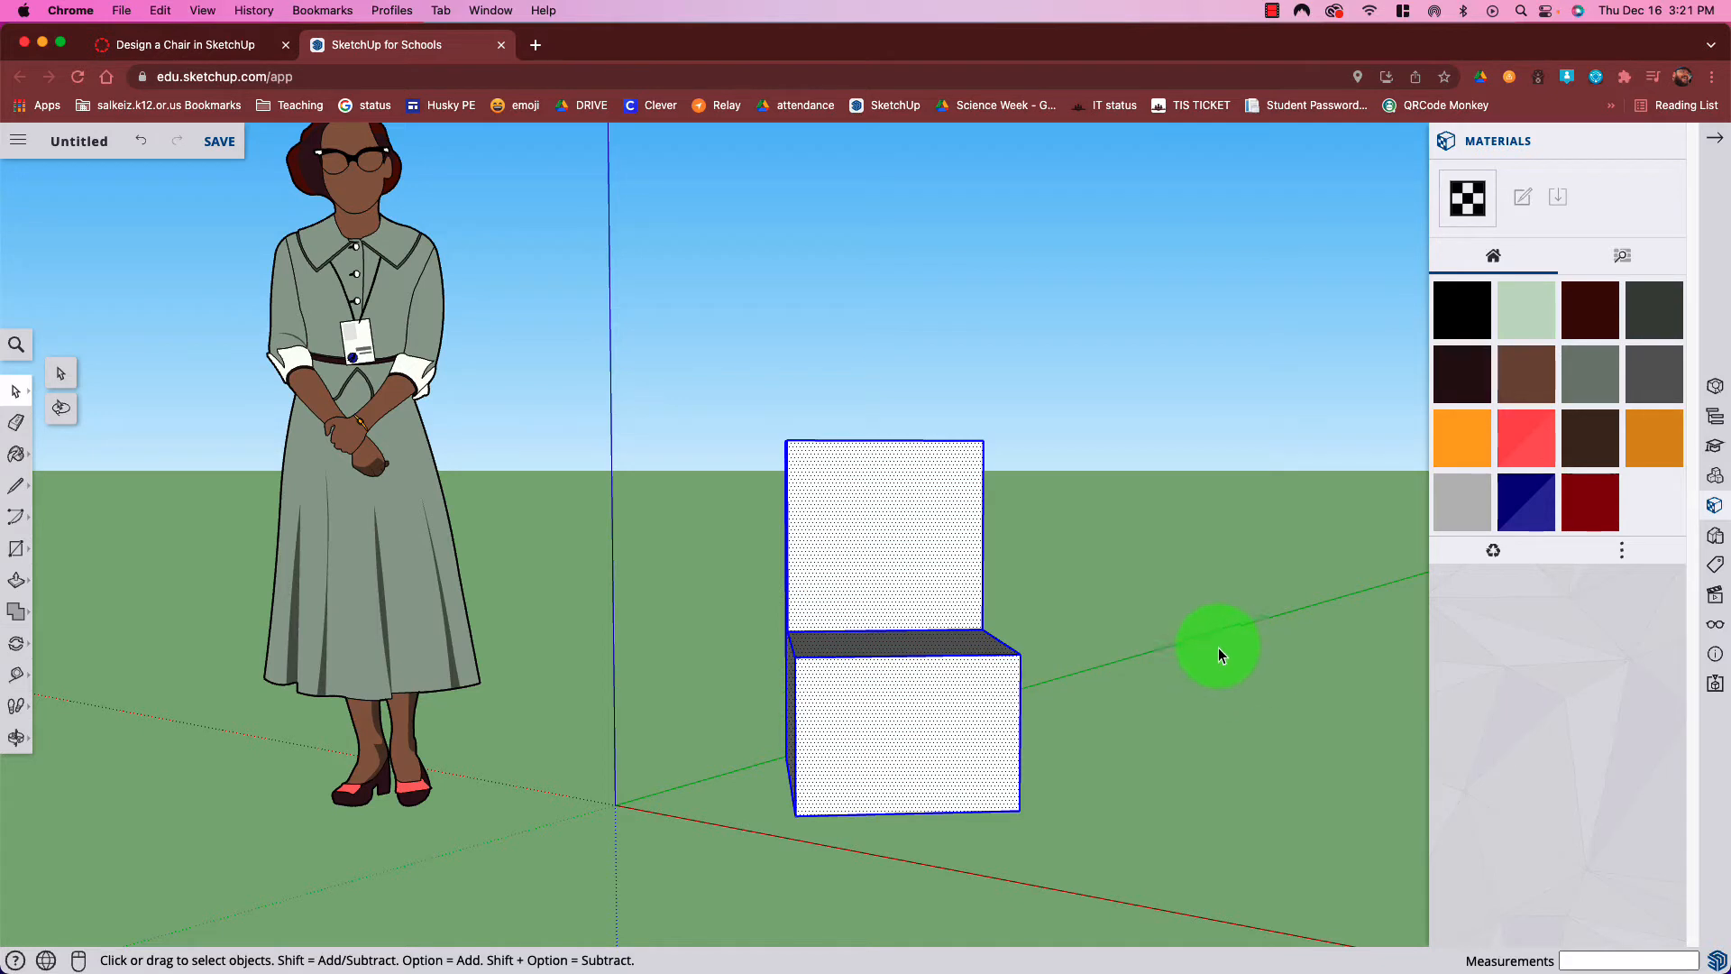
left_click(1119, 642)
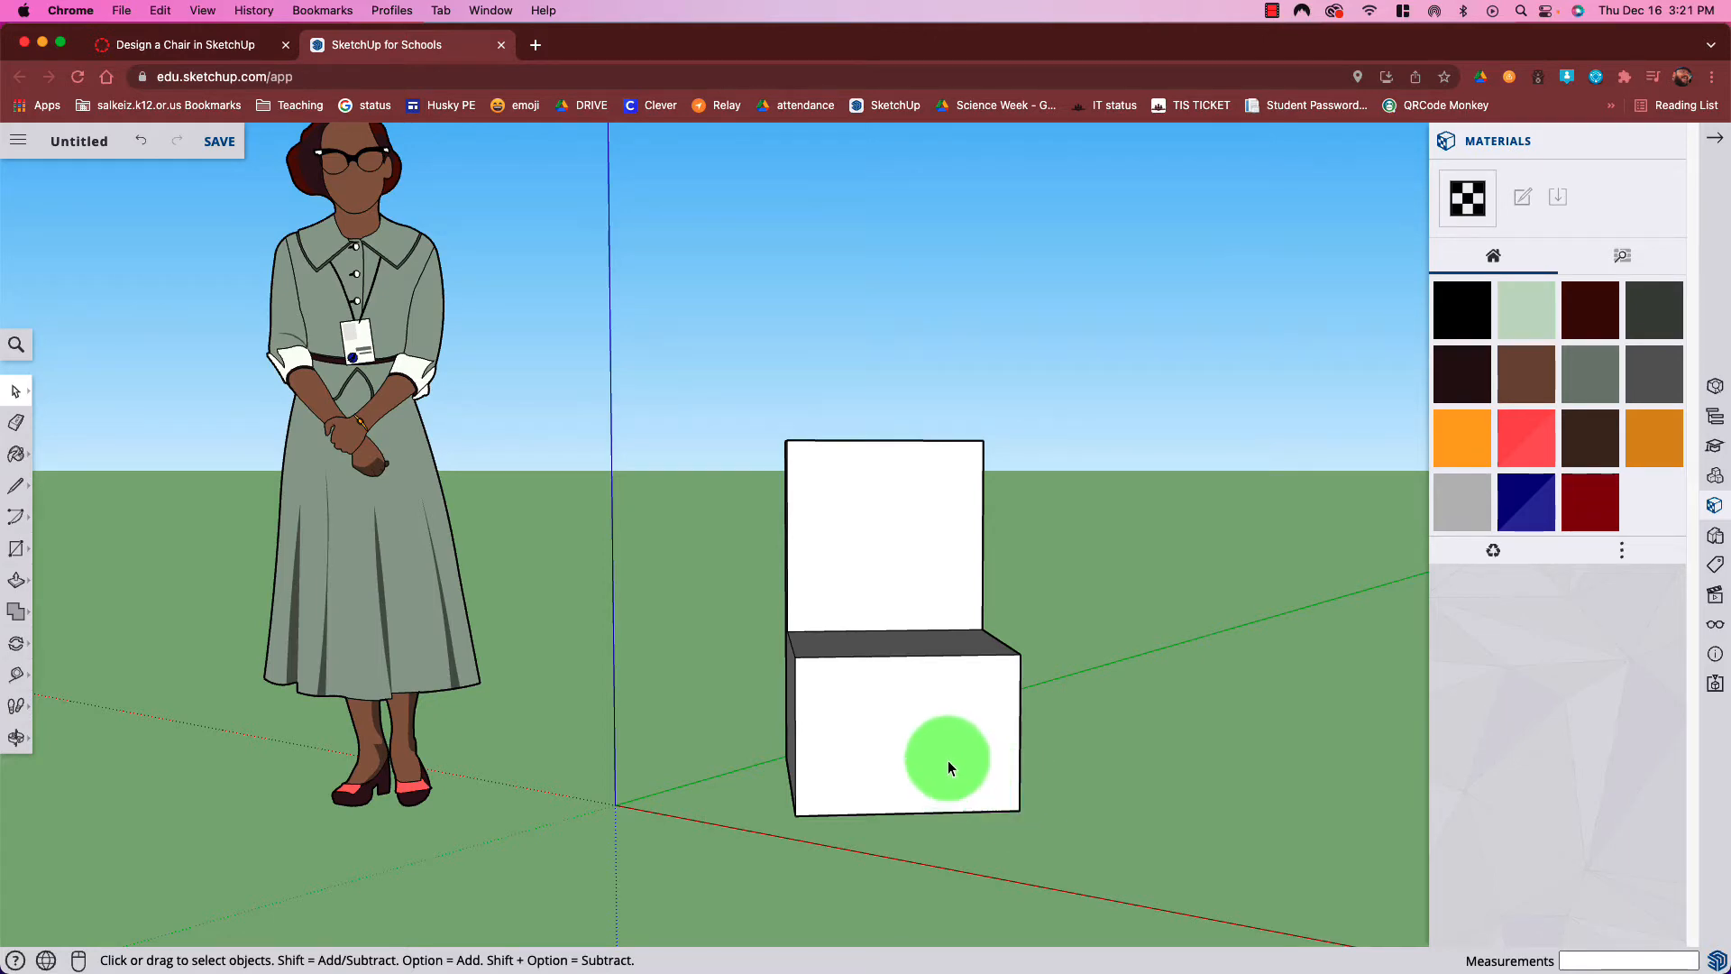
Try corner rectangles of about 6" by 1 15/16" and 5 9/16" by 2 1/4" on the underside, and undo back to before the chair's move
middle_click_drag(948, 769, 867, 502)
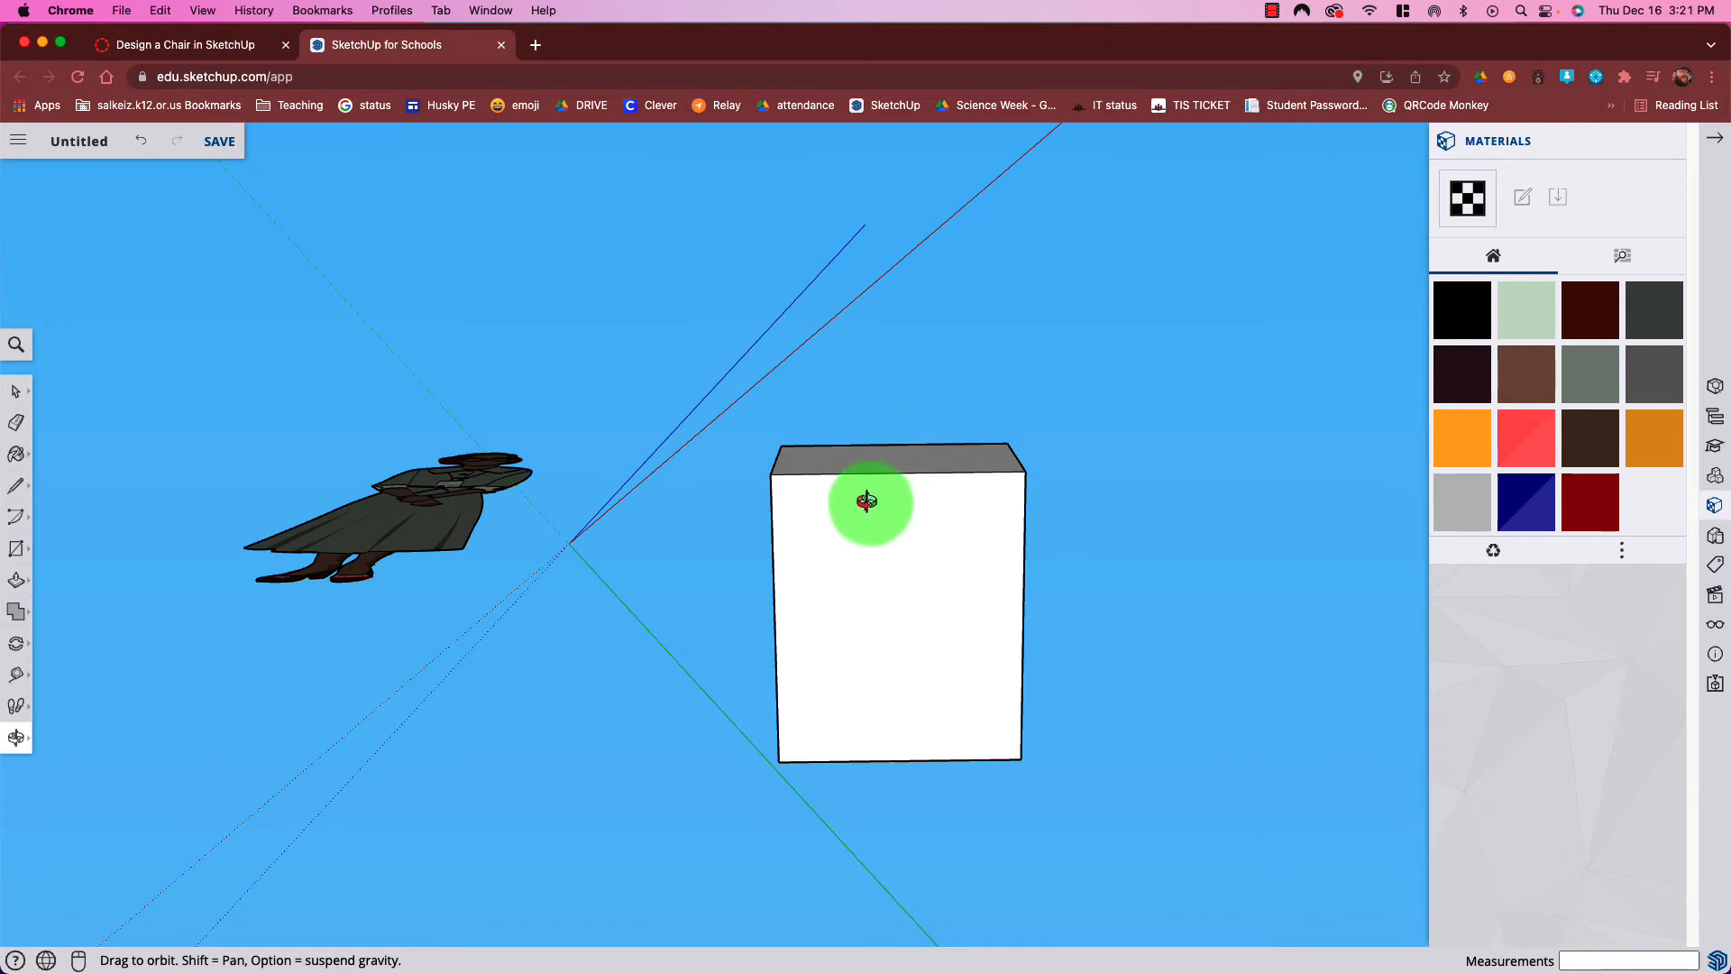
key("r")
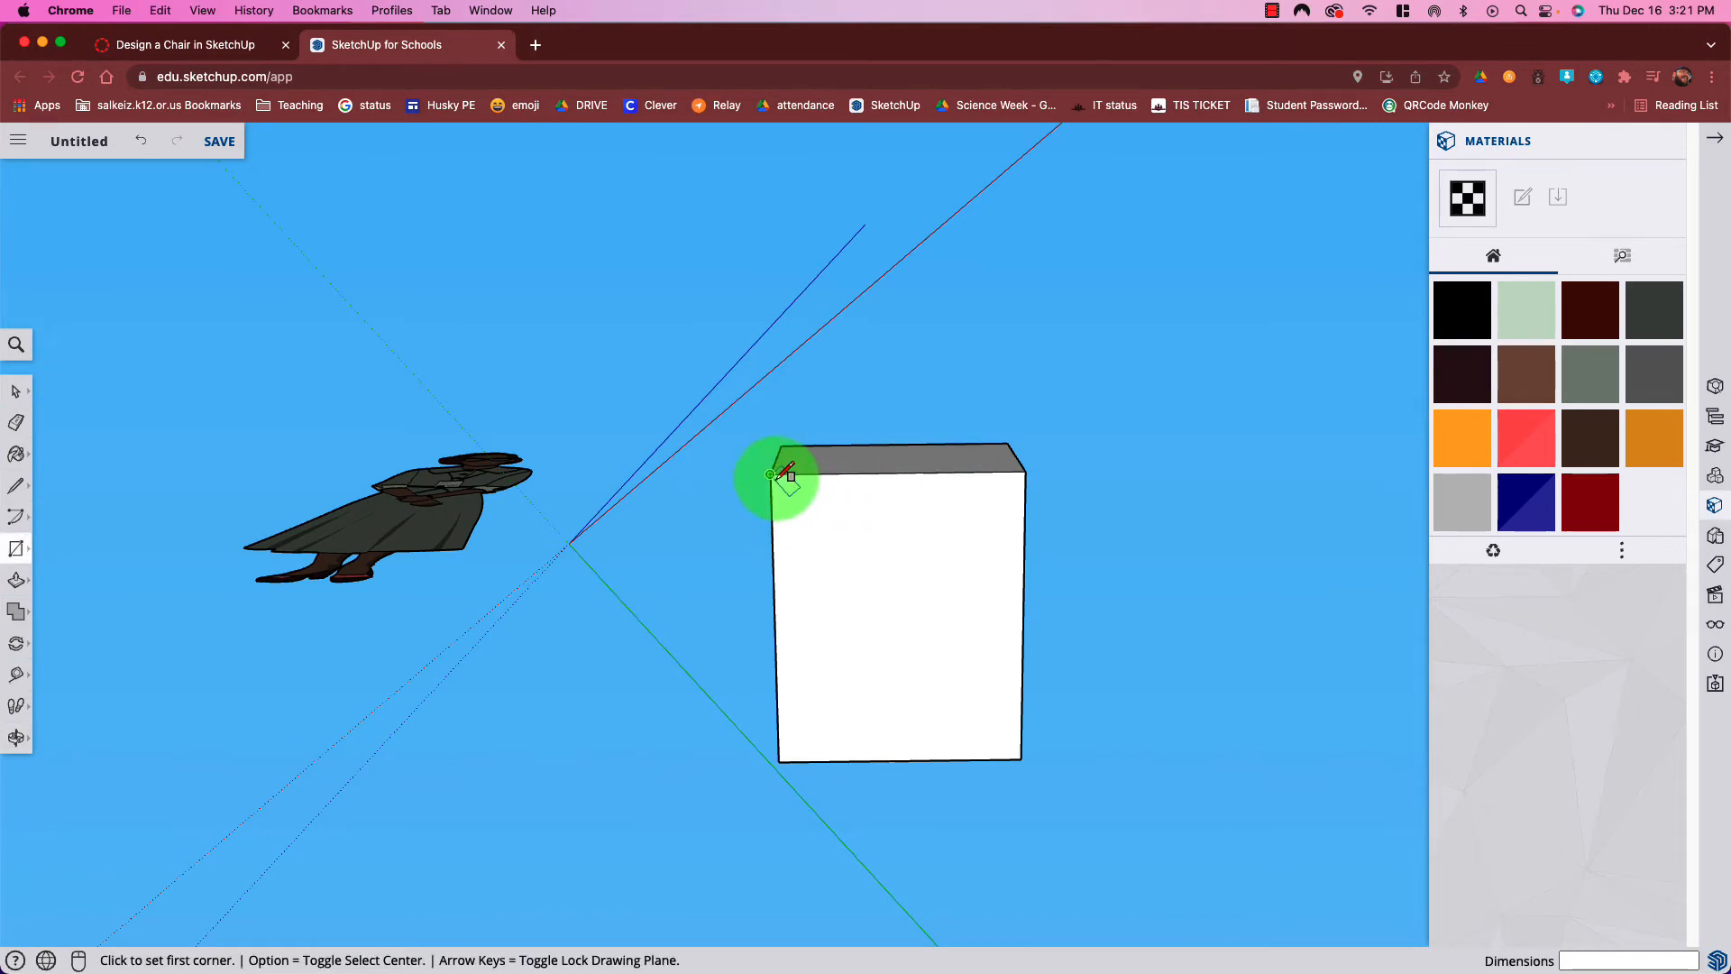
left_click(771, 475)
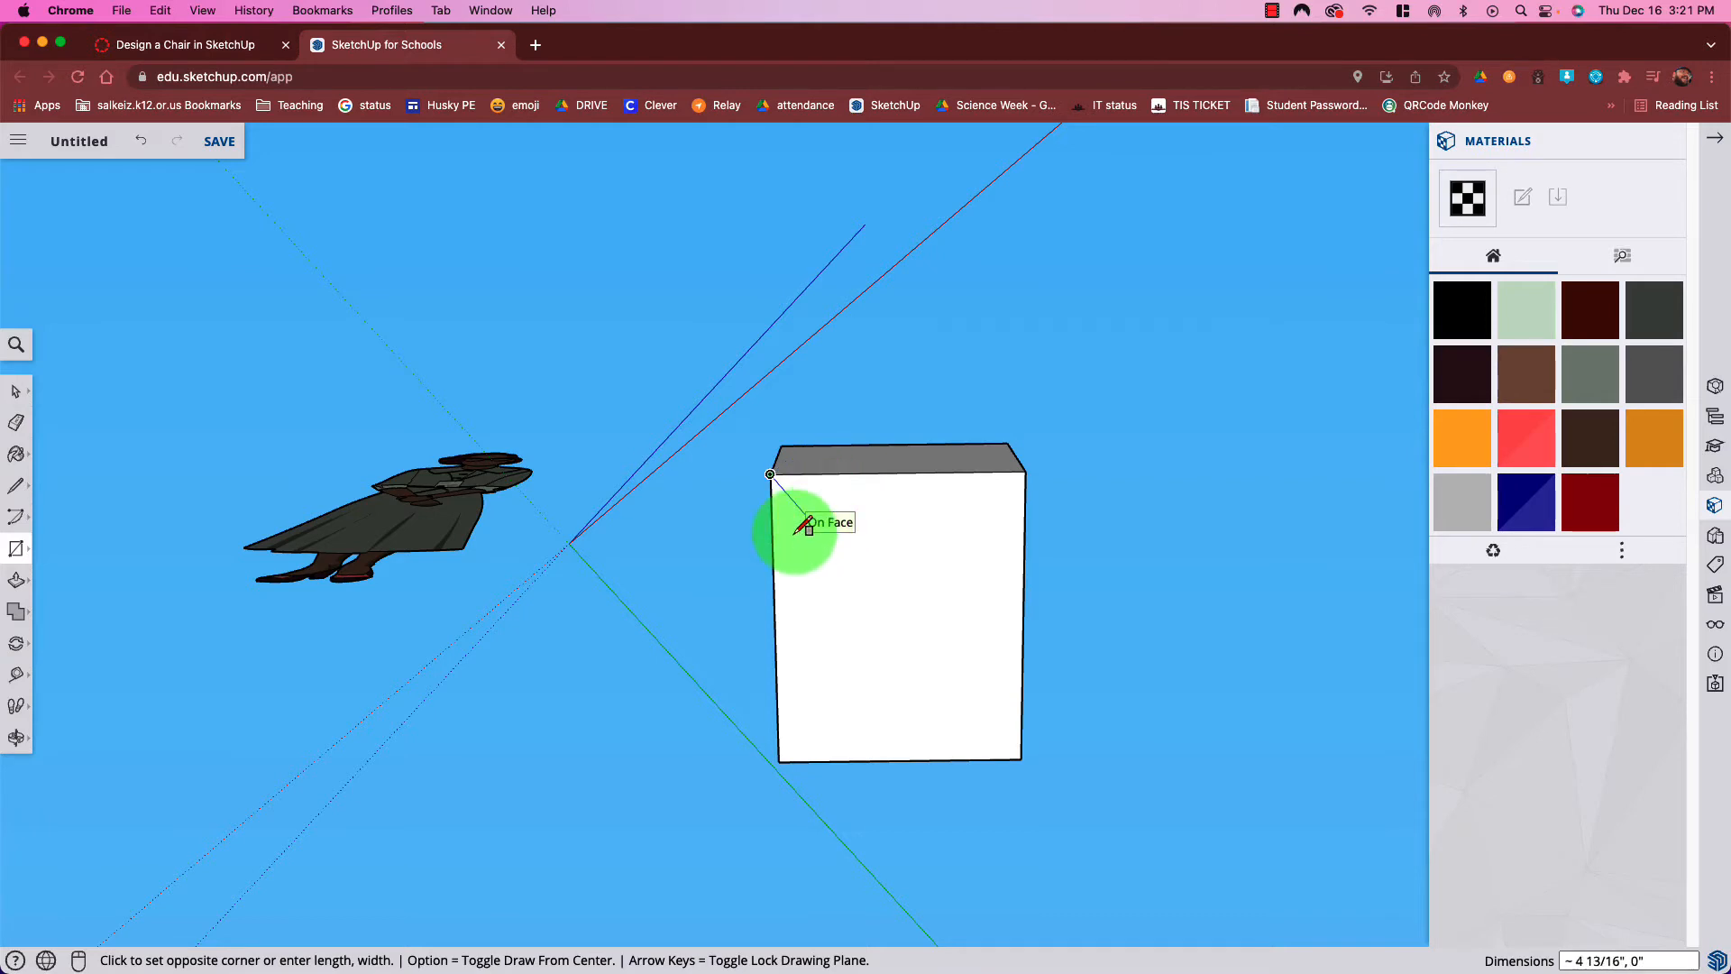
left_click(837, 557)
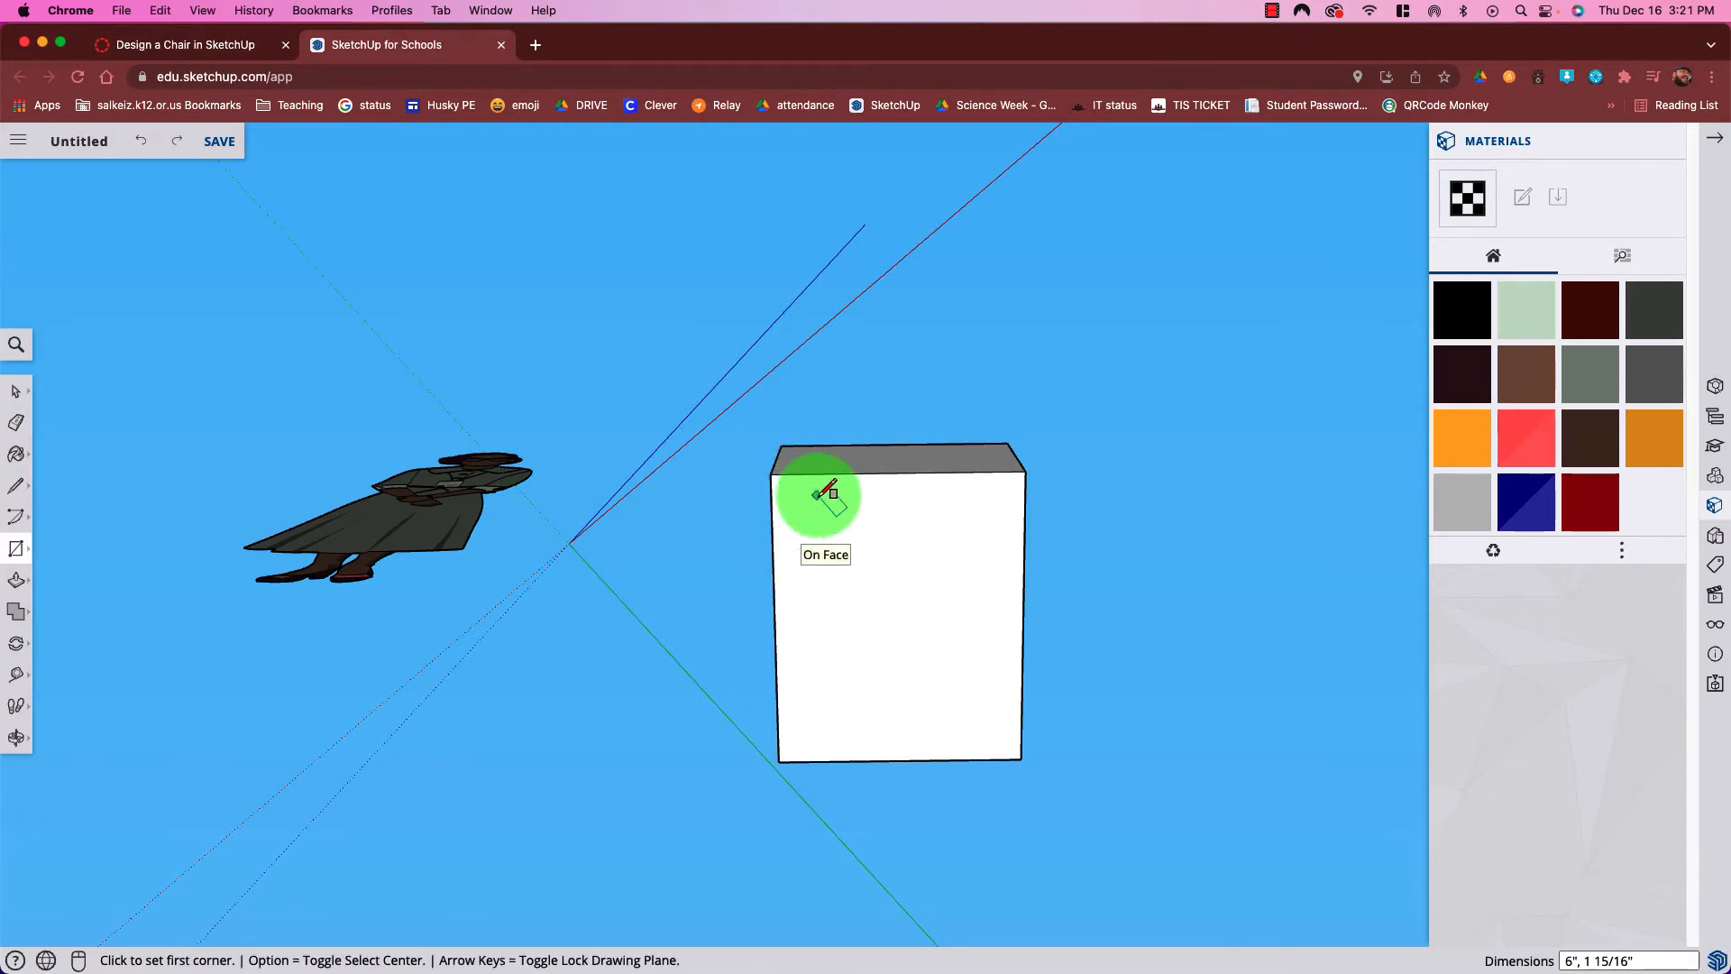
mouse_move(1025, 472)
left_mouse_down()
mouse_move(958, 530)
mouse_move(1025, 514)
mouse_move(990, 532)
left_mouse_up()
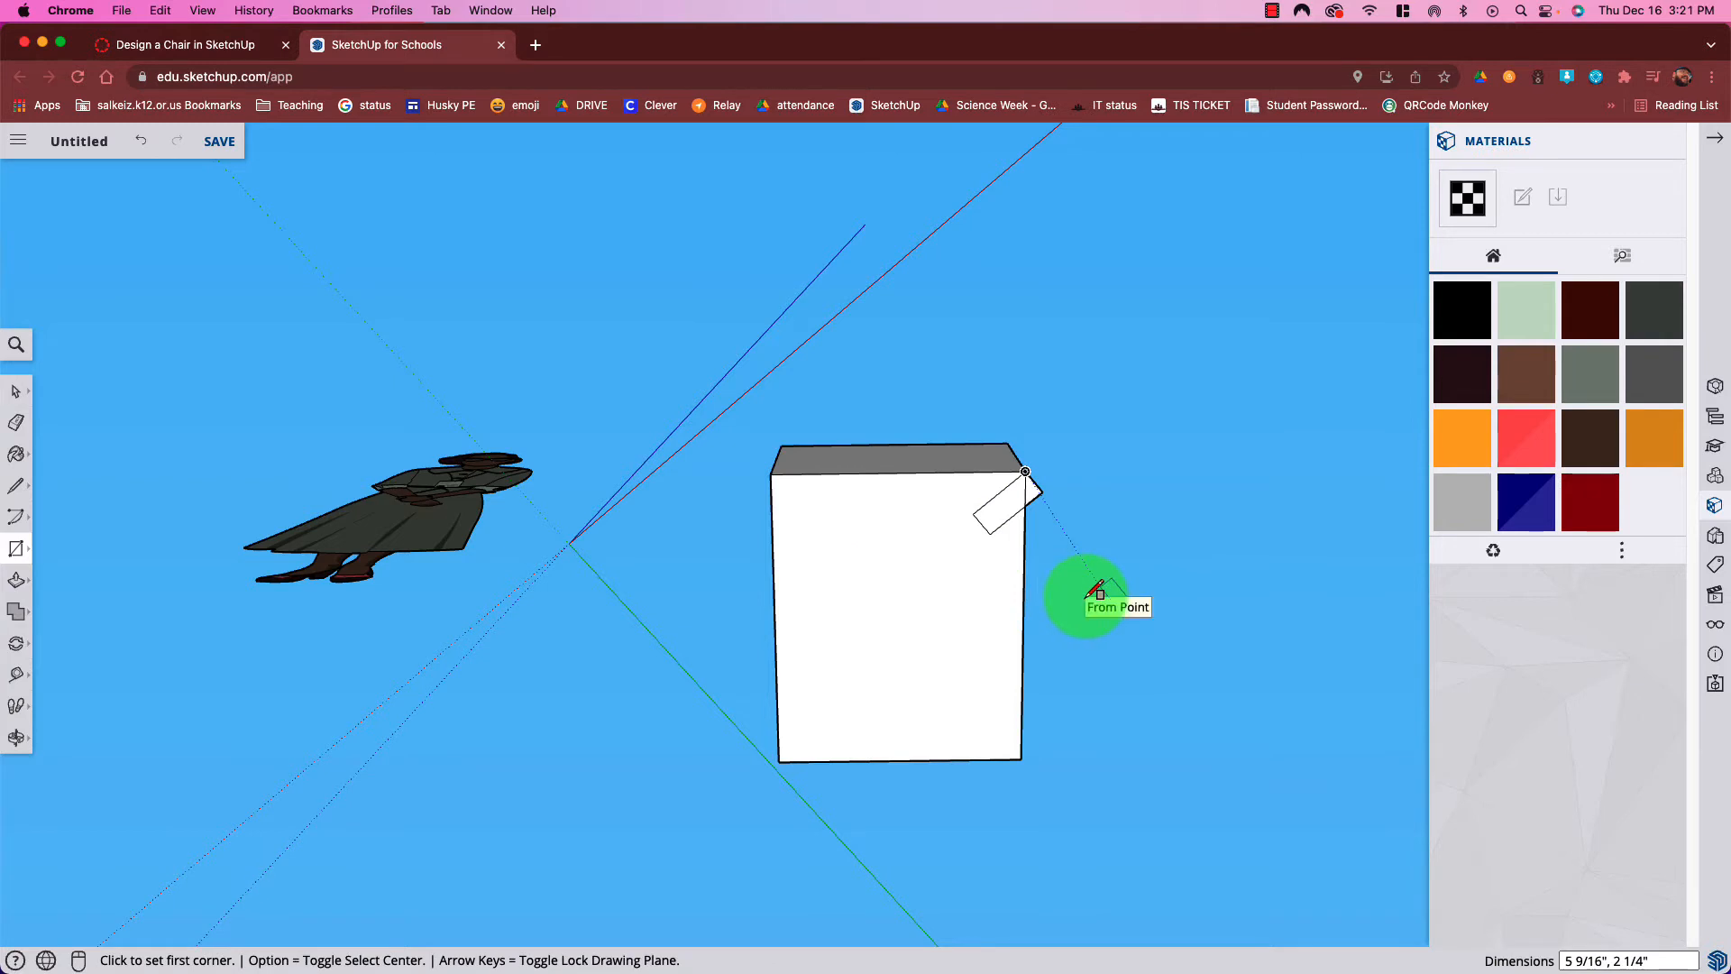
key("super+z")
key("super+z")
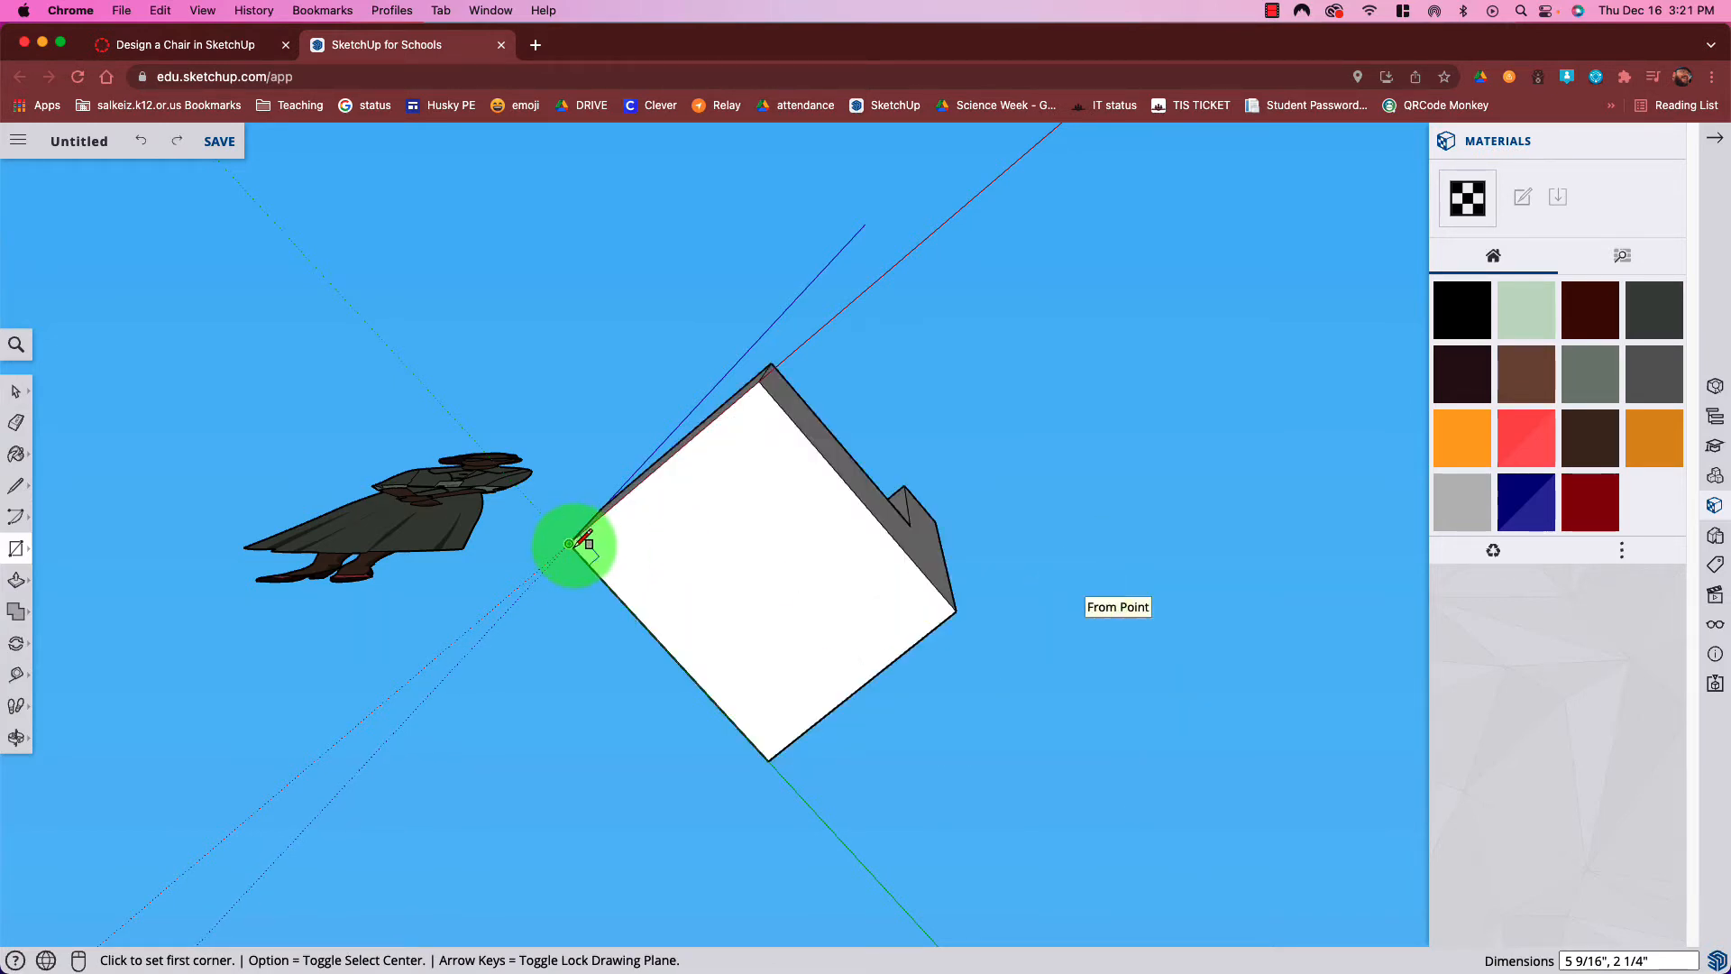
Draw a square of about 3 11/16" at the underside's origin corner and Push/Pull it out about 2' 4 13/16" as a leg
left_click_drag(577, 541, 599, 547)
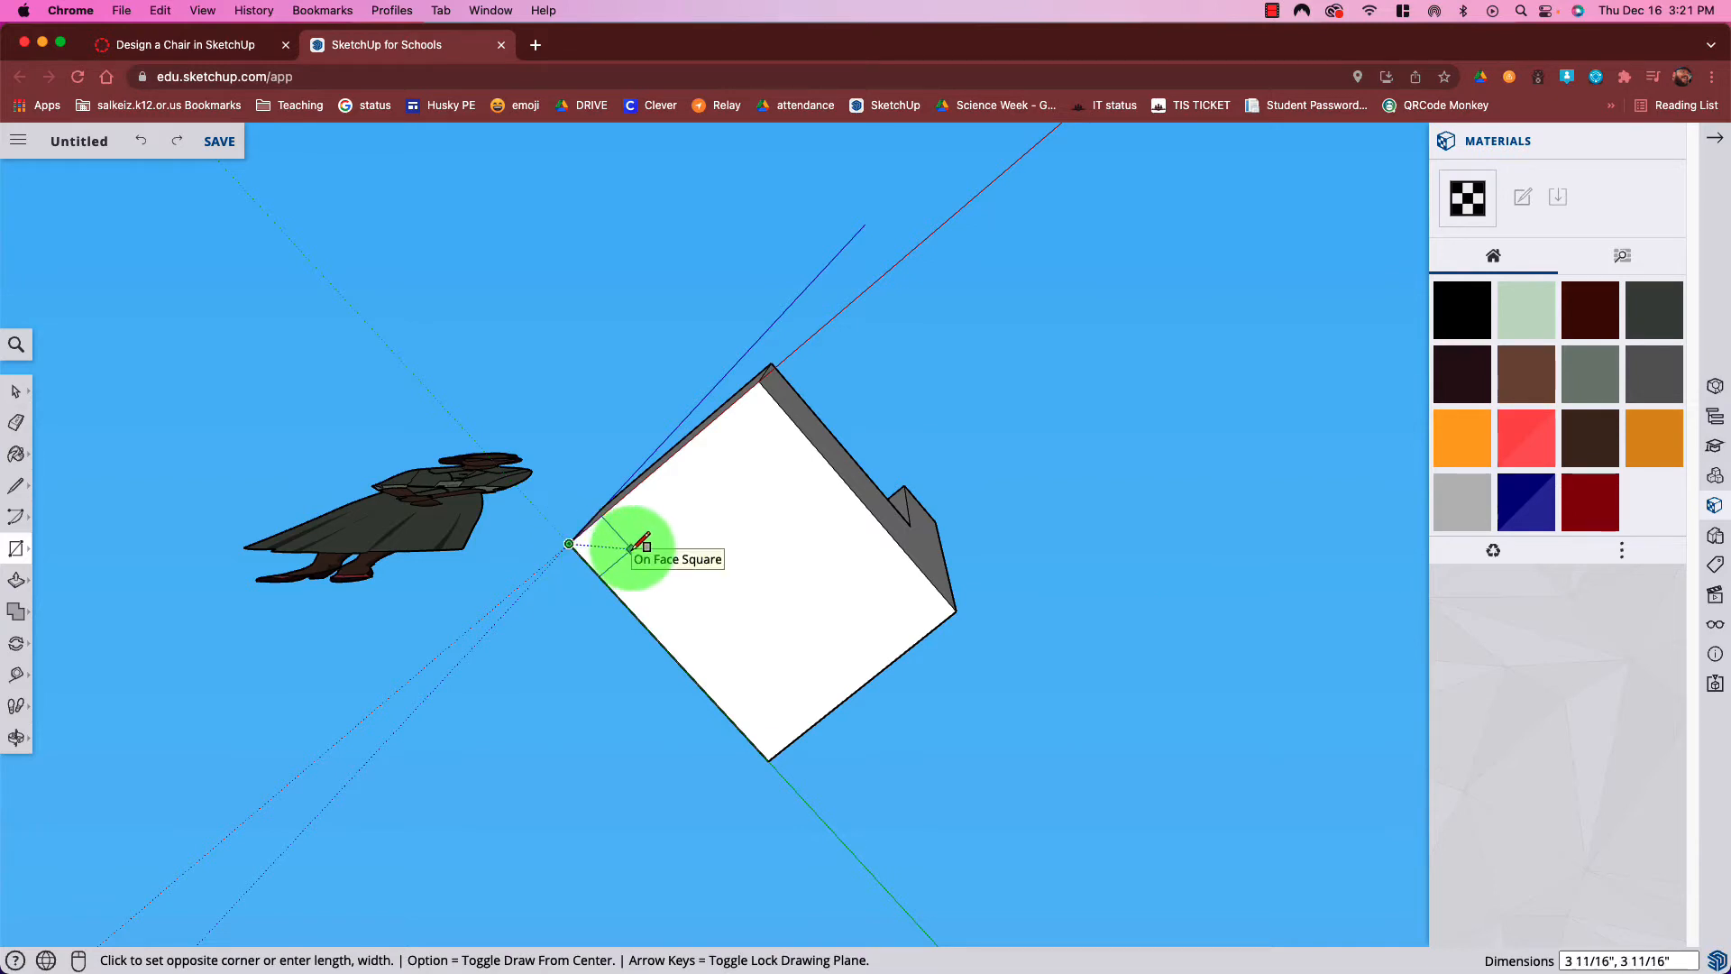
left_click(636, 541)
key("p")
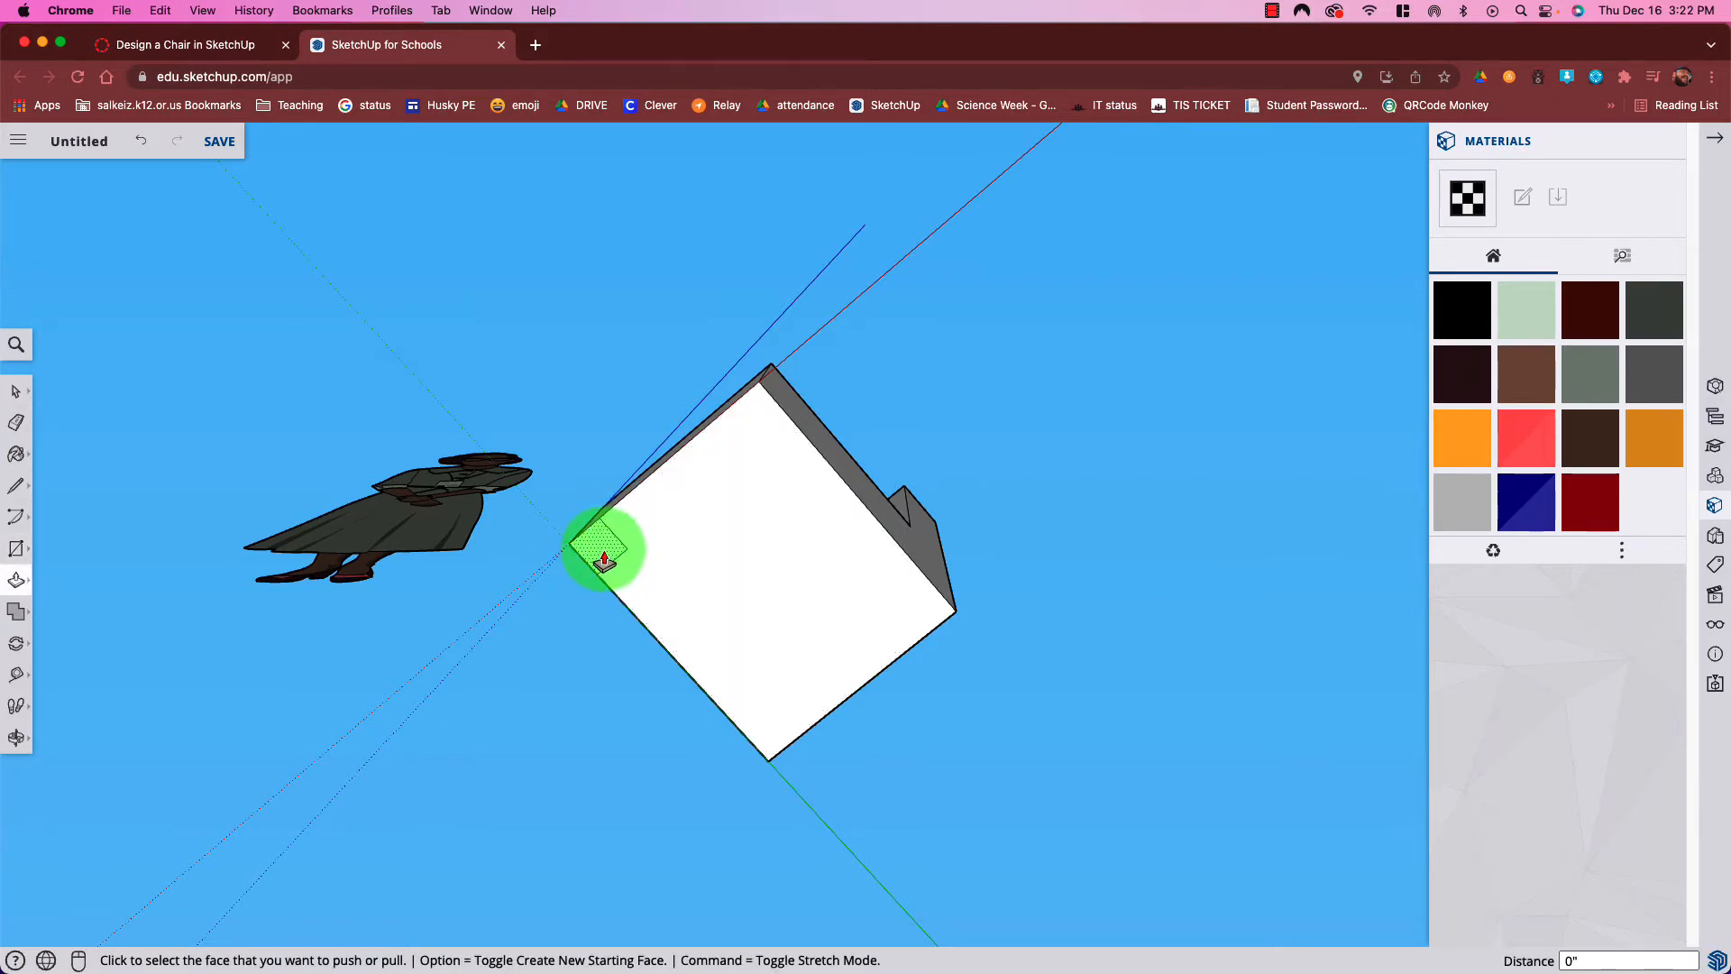
left_click(604, 555)
left_click(551, 681)
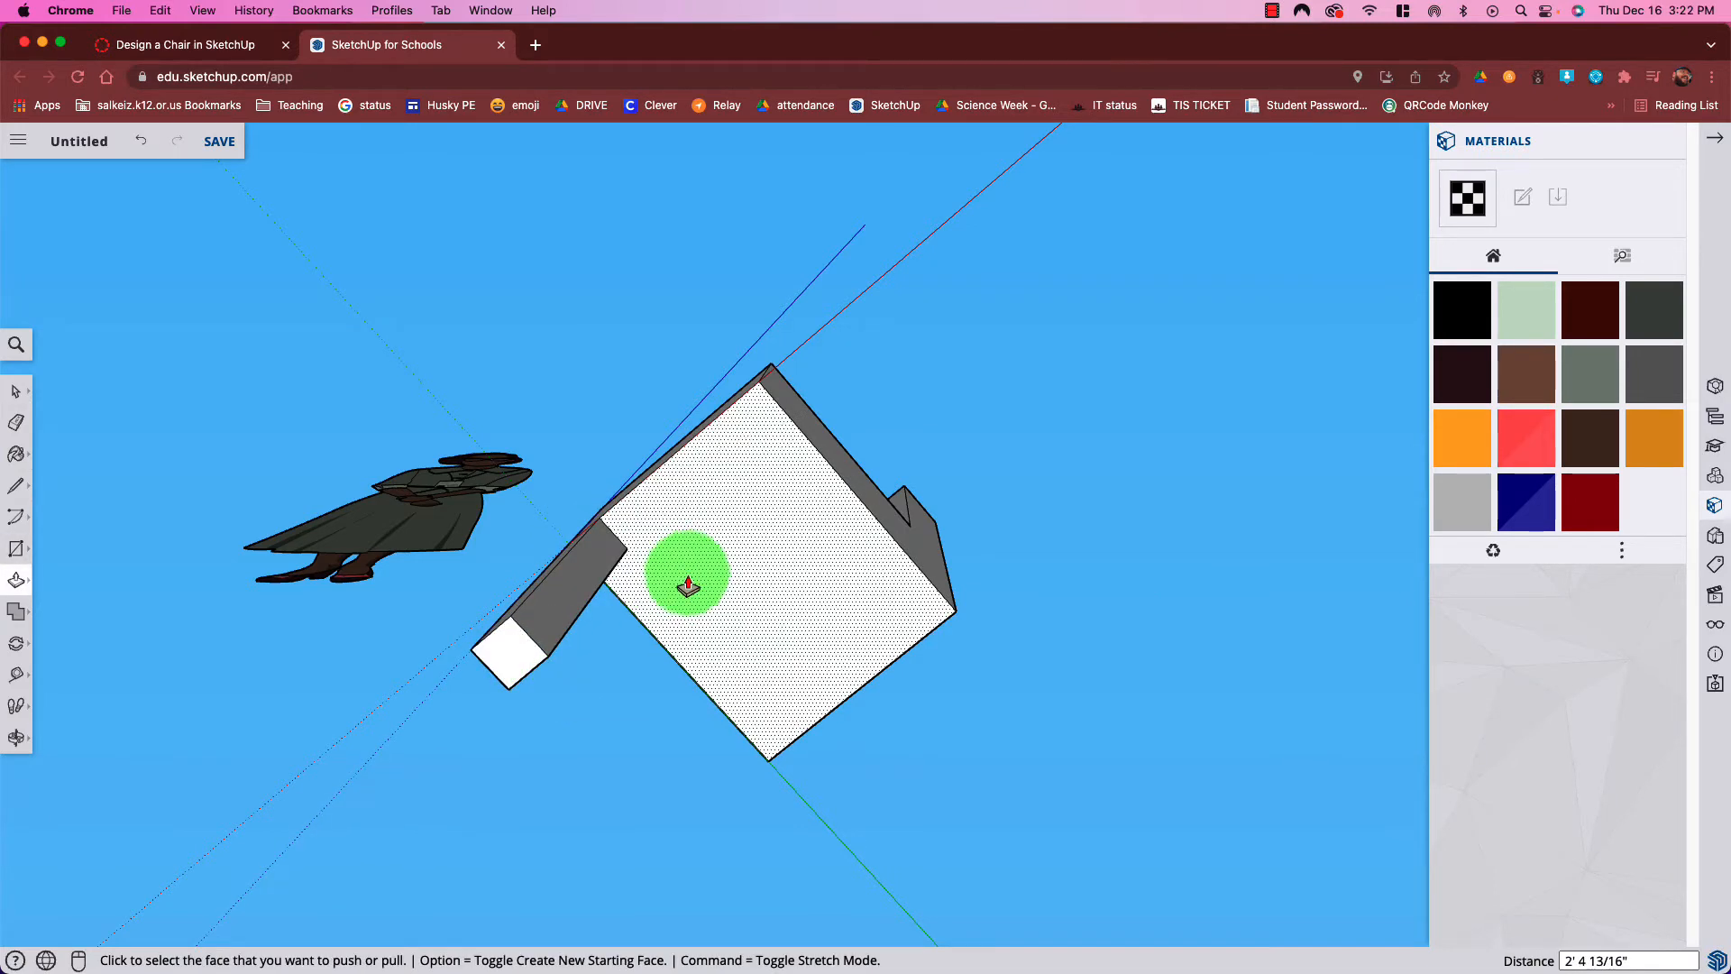
Draw a circle of about 1 9/16" radius near another underside corner, extrude it about 2' 8", and undo both trial legs
middle_click_drag(687, 577, 842, 574)
key("c")
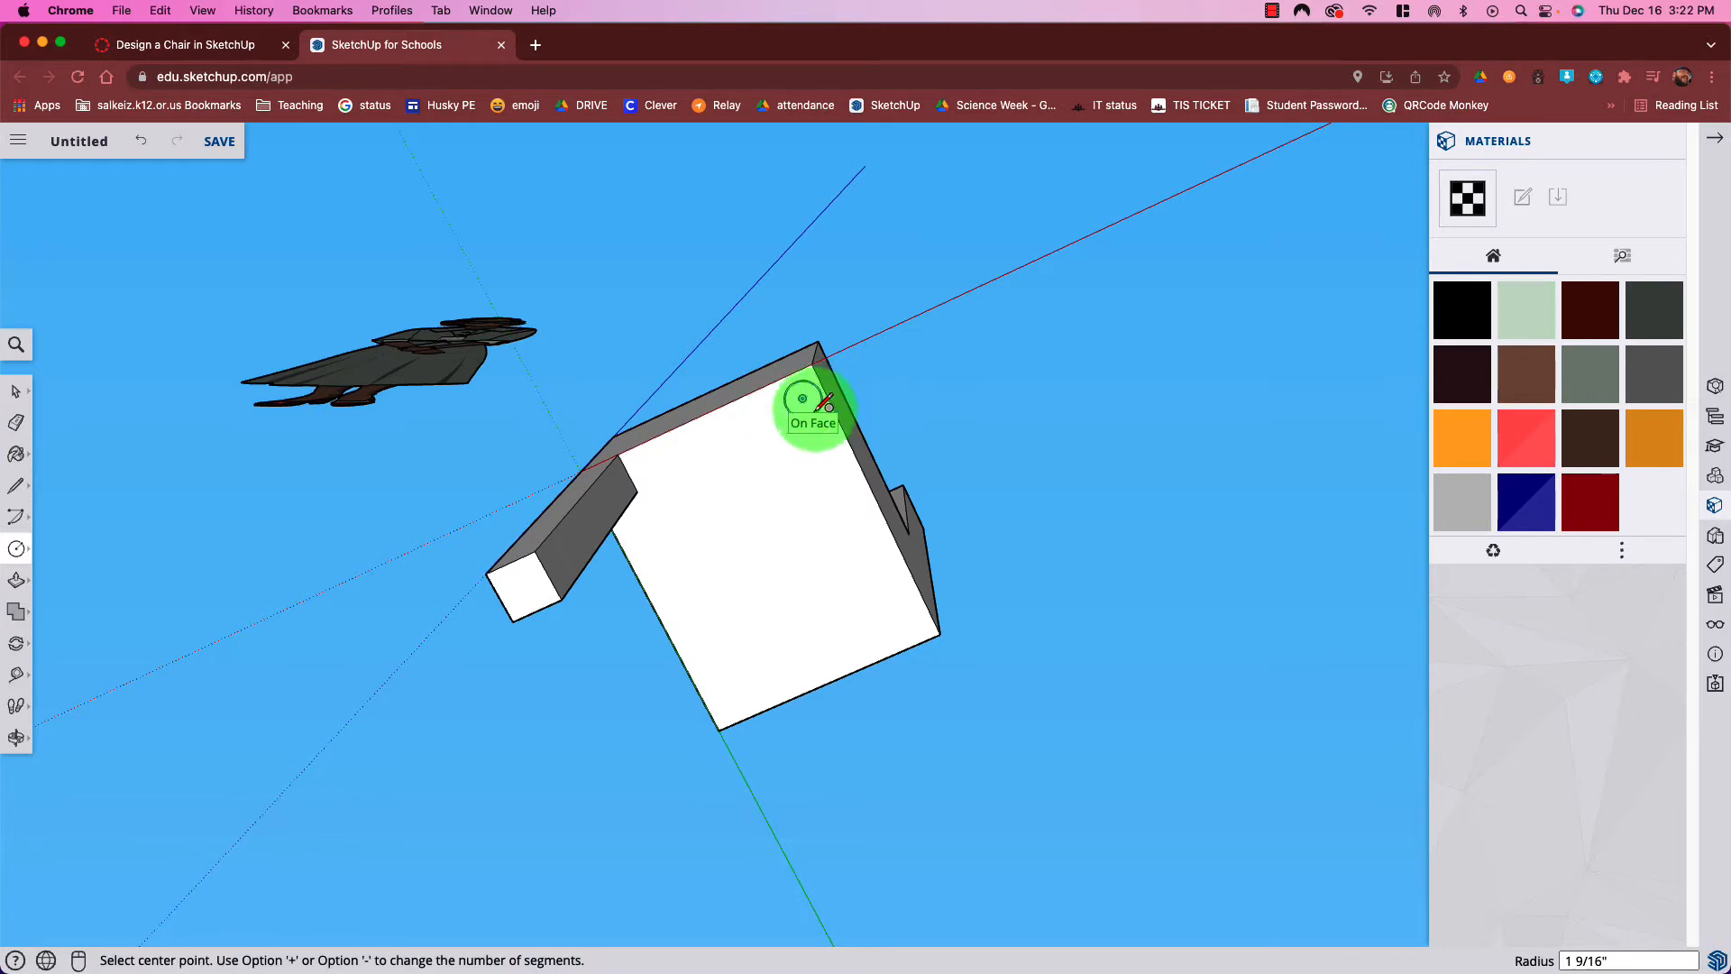
key("p")
left_click_drag(803, 398, 744, 544)
left_click(760, 507)
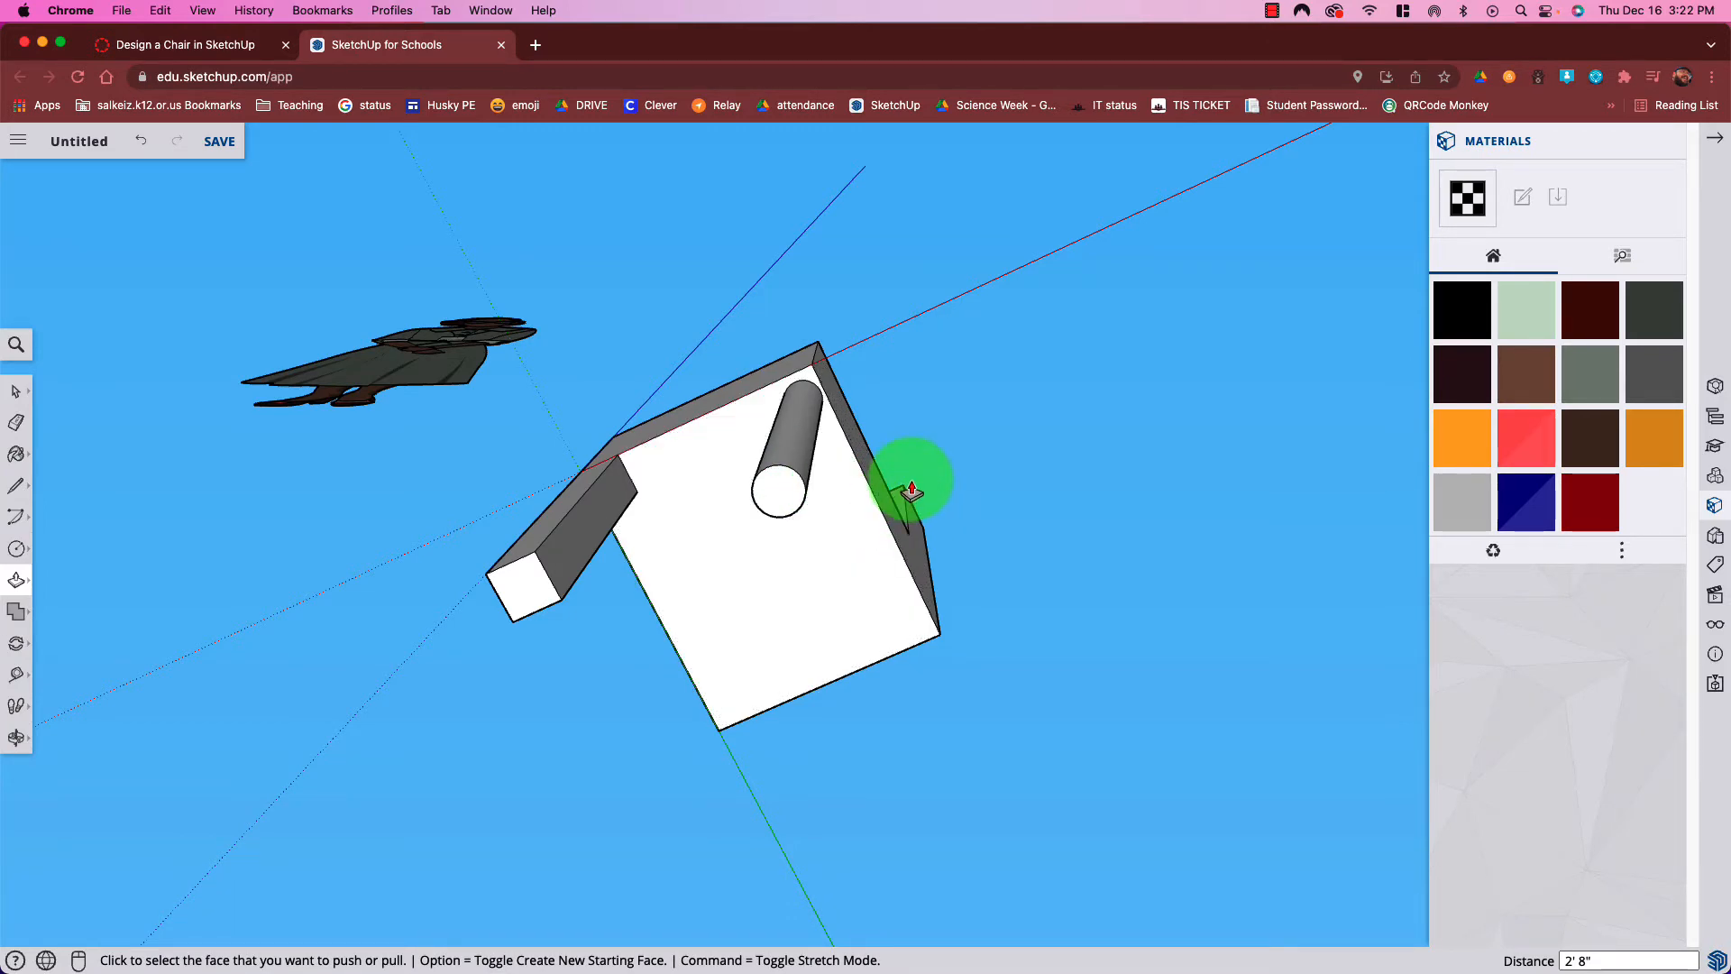
mouse_move(911, 479)
middle_mouse_down()
mouse_move(765, 665)
mouse_move(1043, 880)
mouse_move(1167, 889)
mouse_move(999, 963)
mouse_move(611, 893)
mouse_move(792, 896)
mouse_move(908, 622)
mouse_move(1097, 834)
mouse_move(626, 707)
mouse_move(785, 522)
mouse_move(924, 454)
middle_mouse_up()
key("super+z")
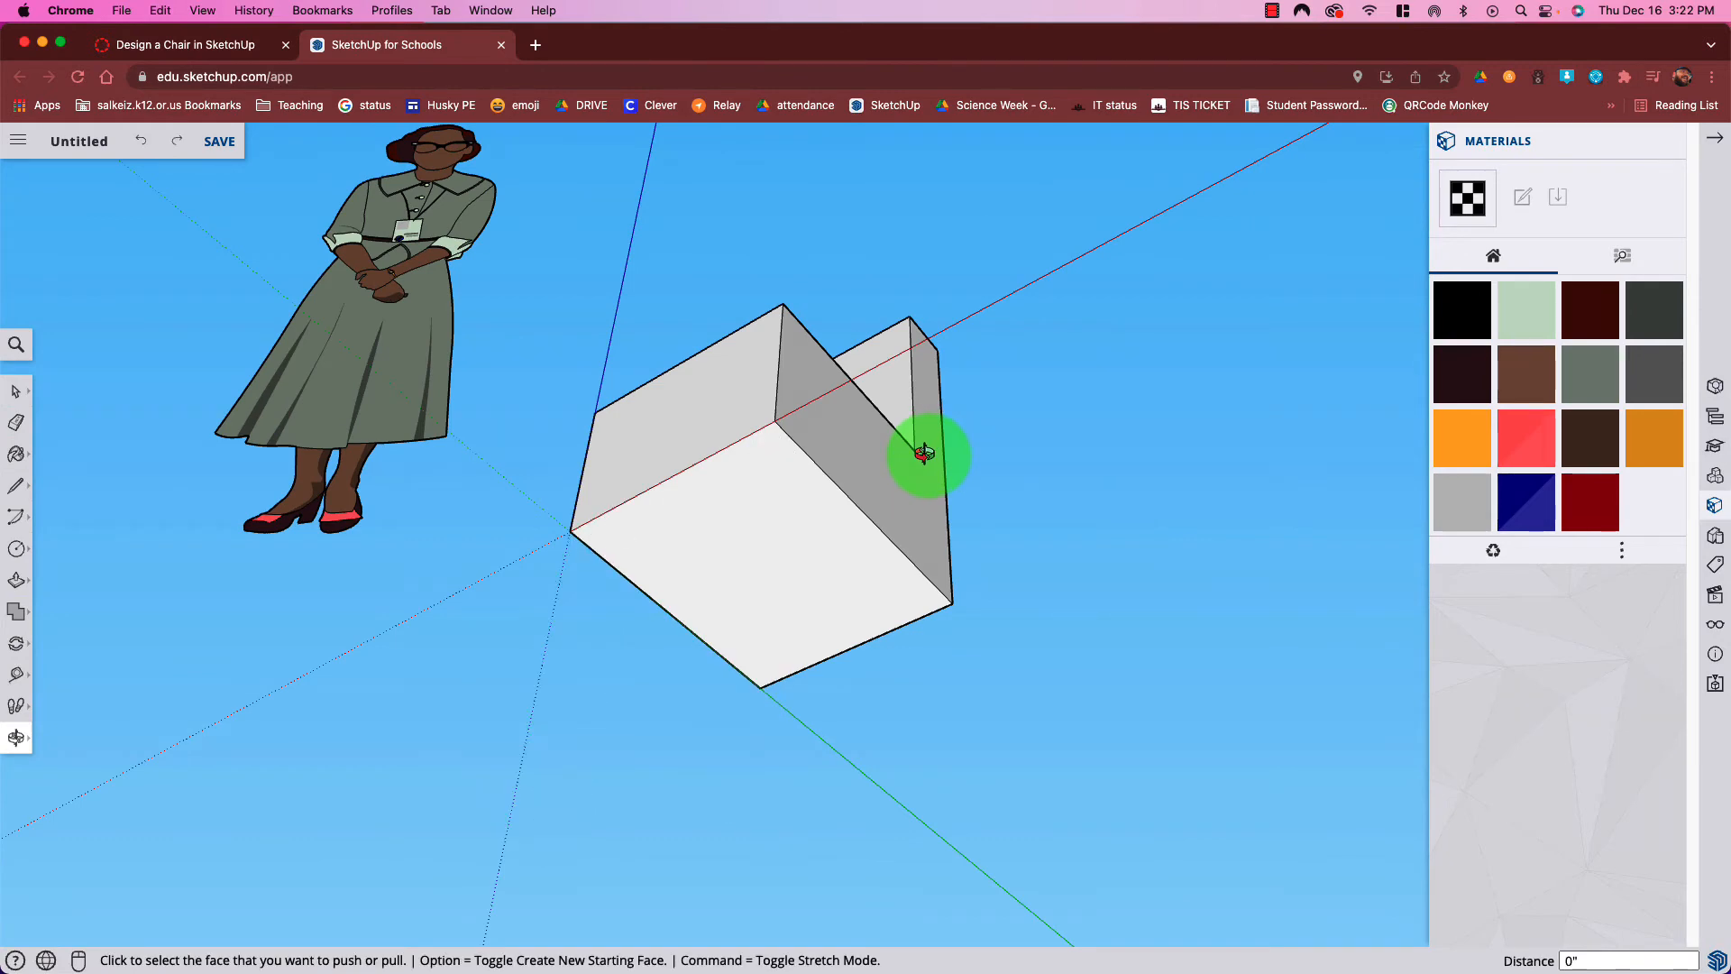
Draw a rectangle about 1' 2 5/8" by 11 3/16" on the seat block's front bottom edge and Push/Pull it through, about 2' 1 5/16"
middle_click_drag(600, 365, 891, 482)
left_click_drag(891, 483, 939, 468)
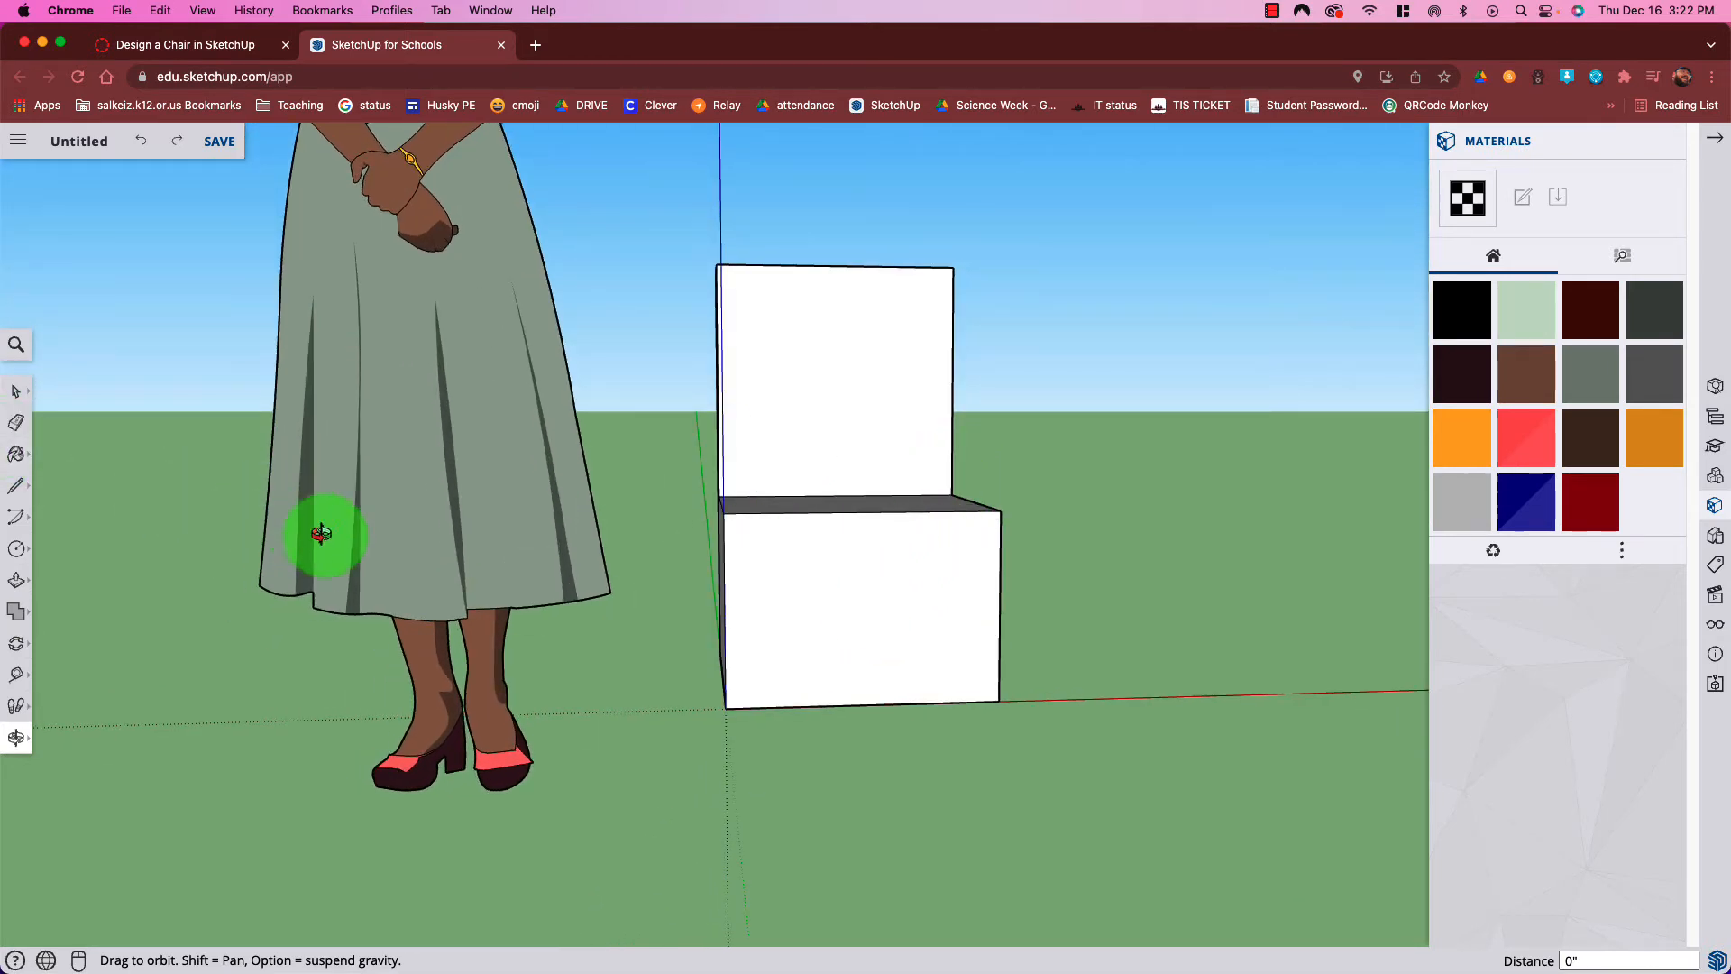
key("r")
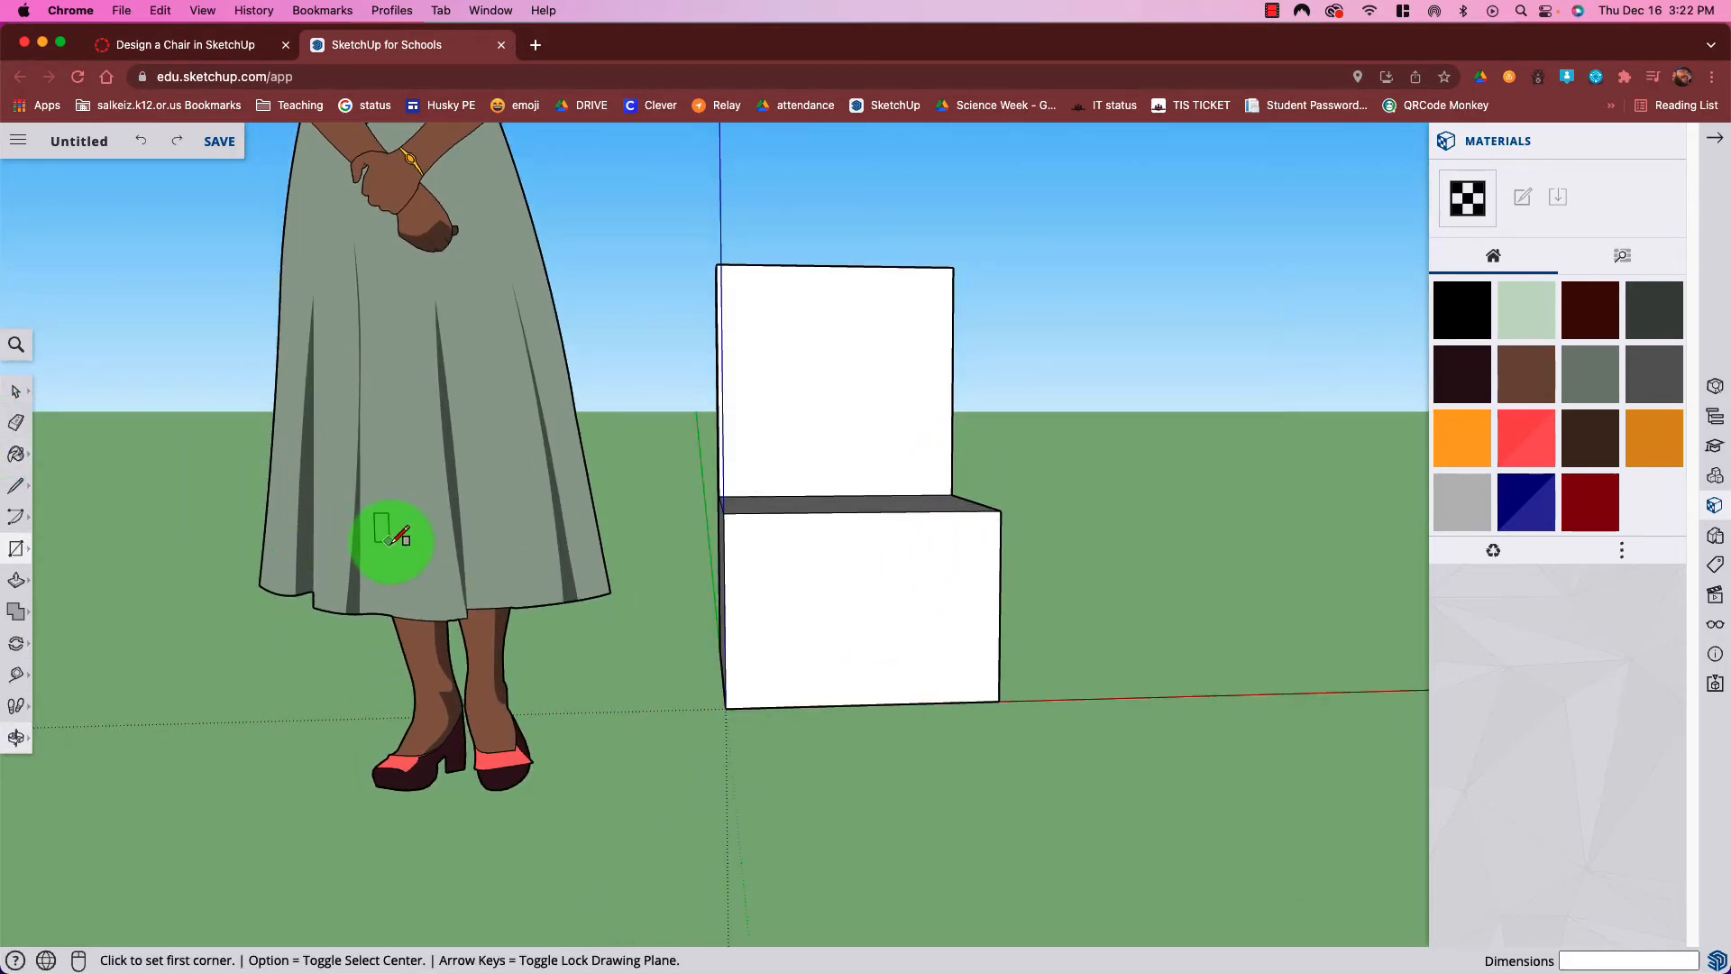
left_click(764, 707)
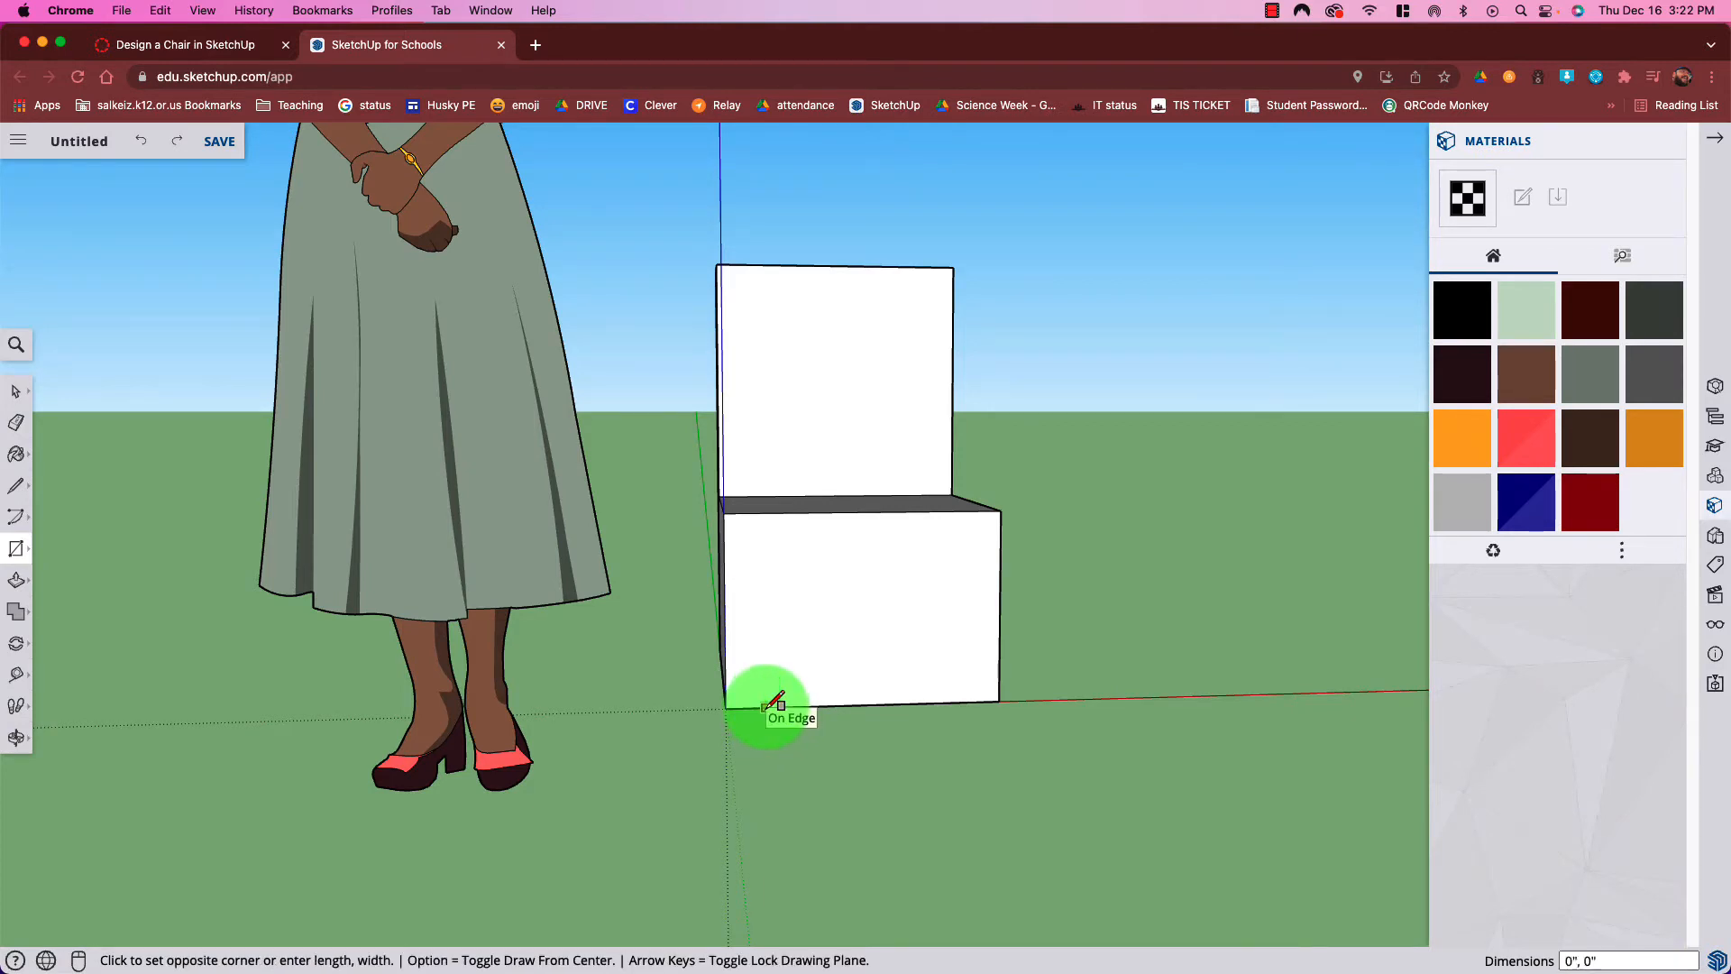
left_click(958, 559)
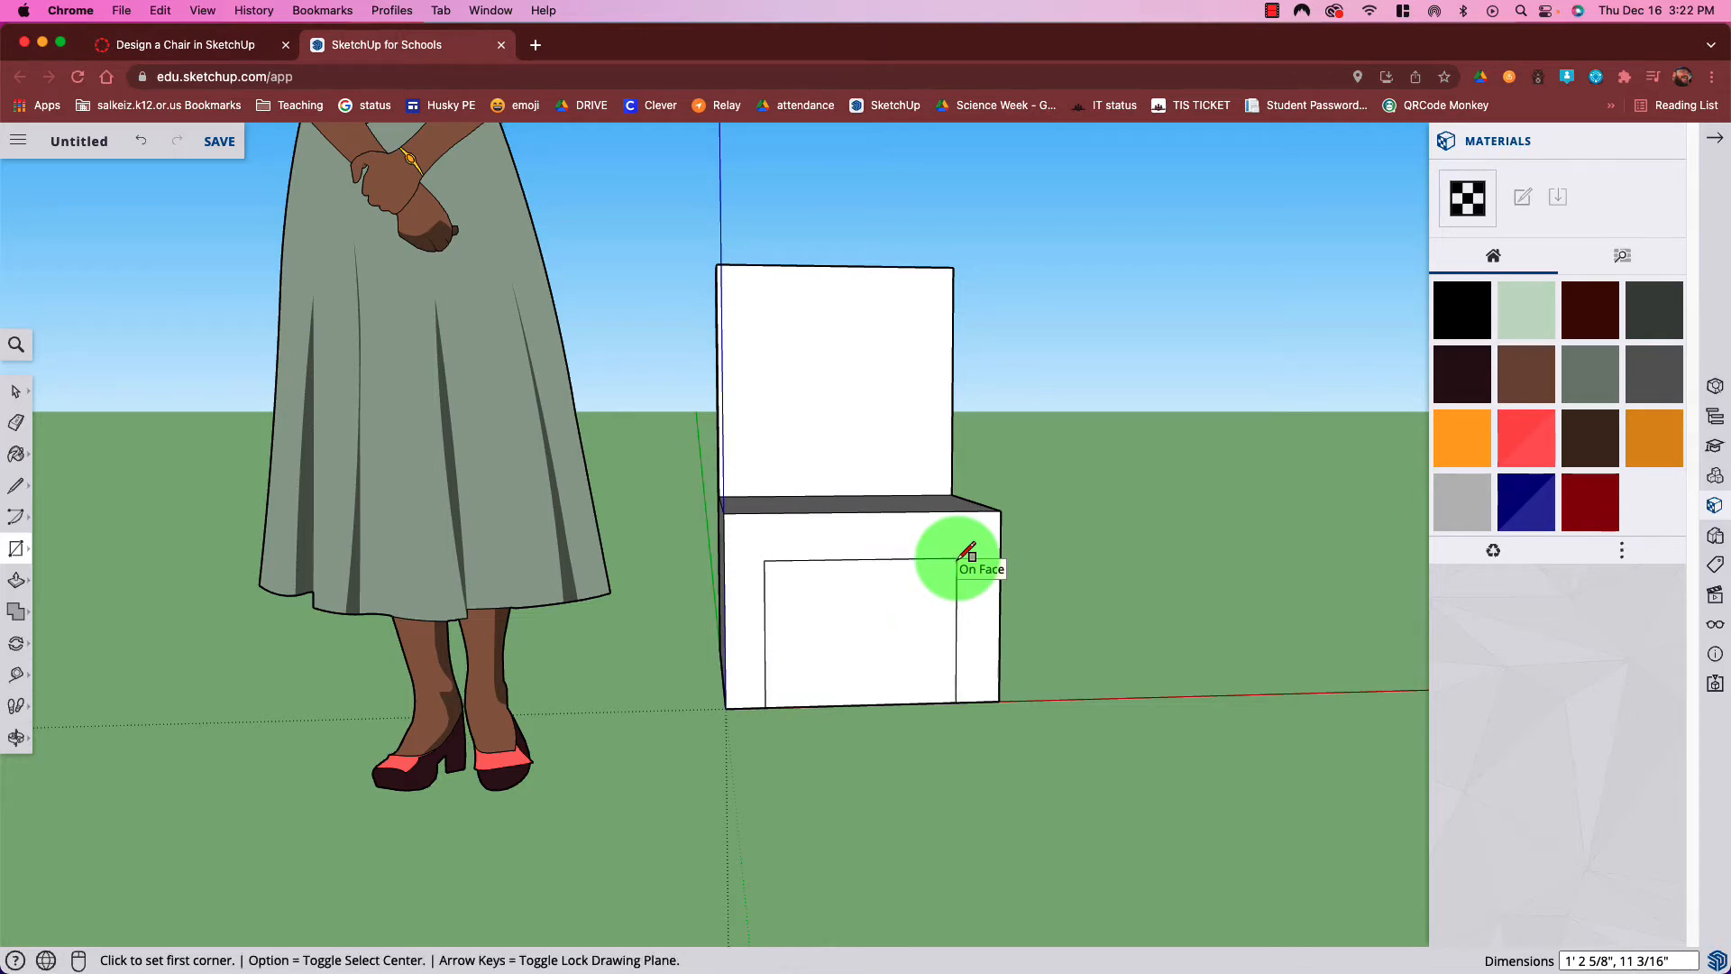
key("p")
left_click(889, 626)
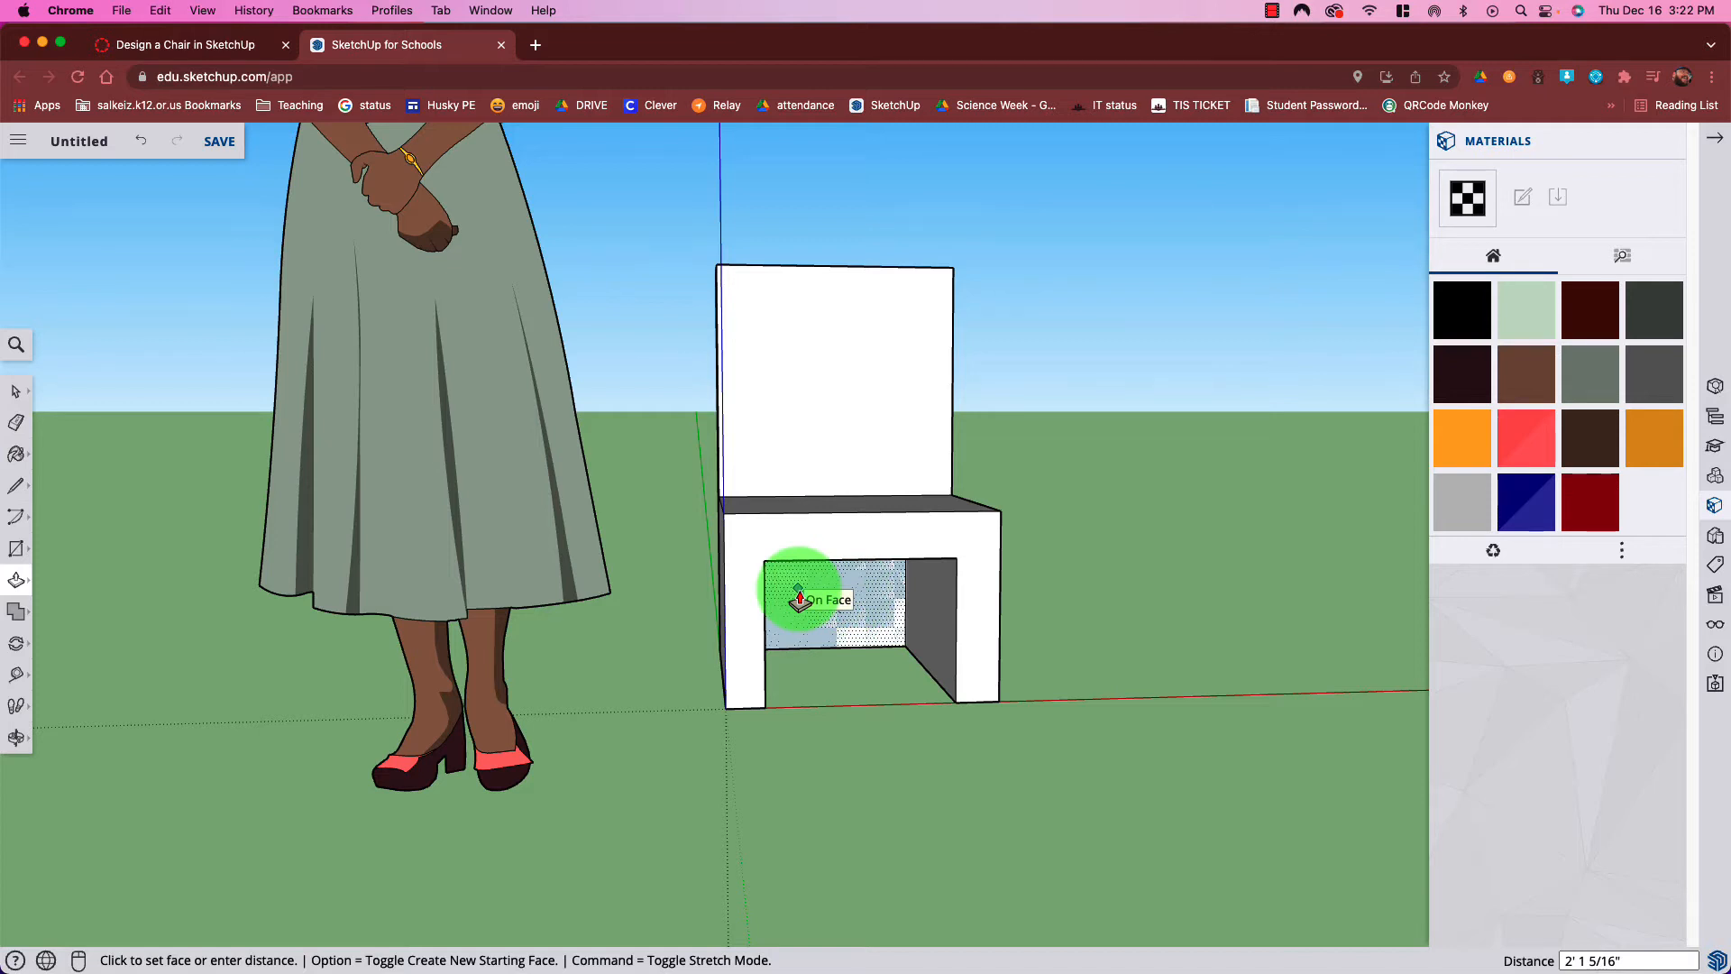
left_click(855, 611)
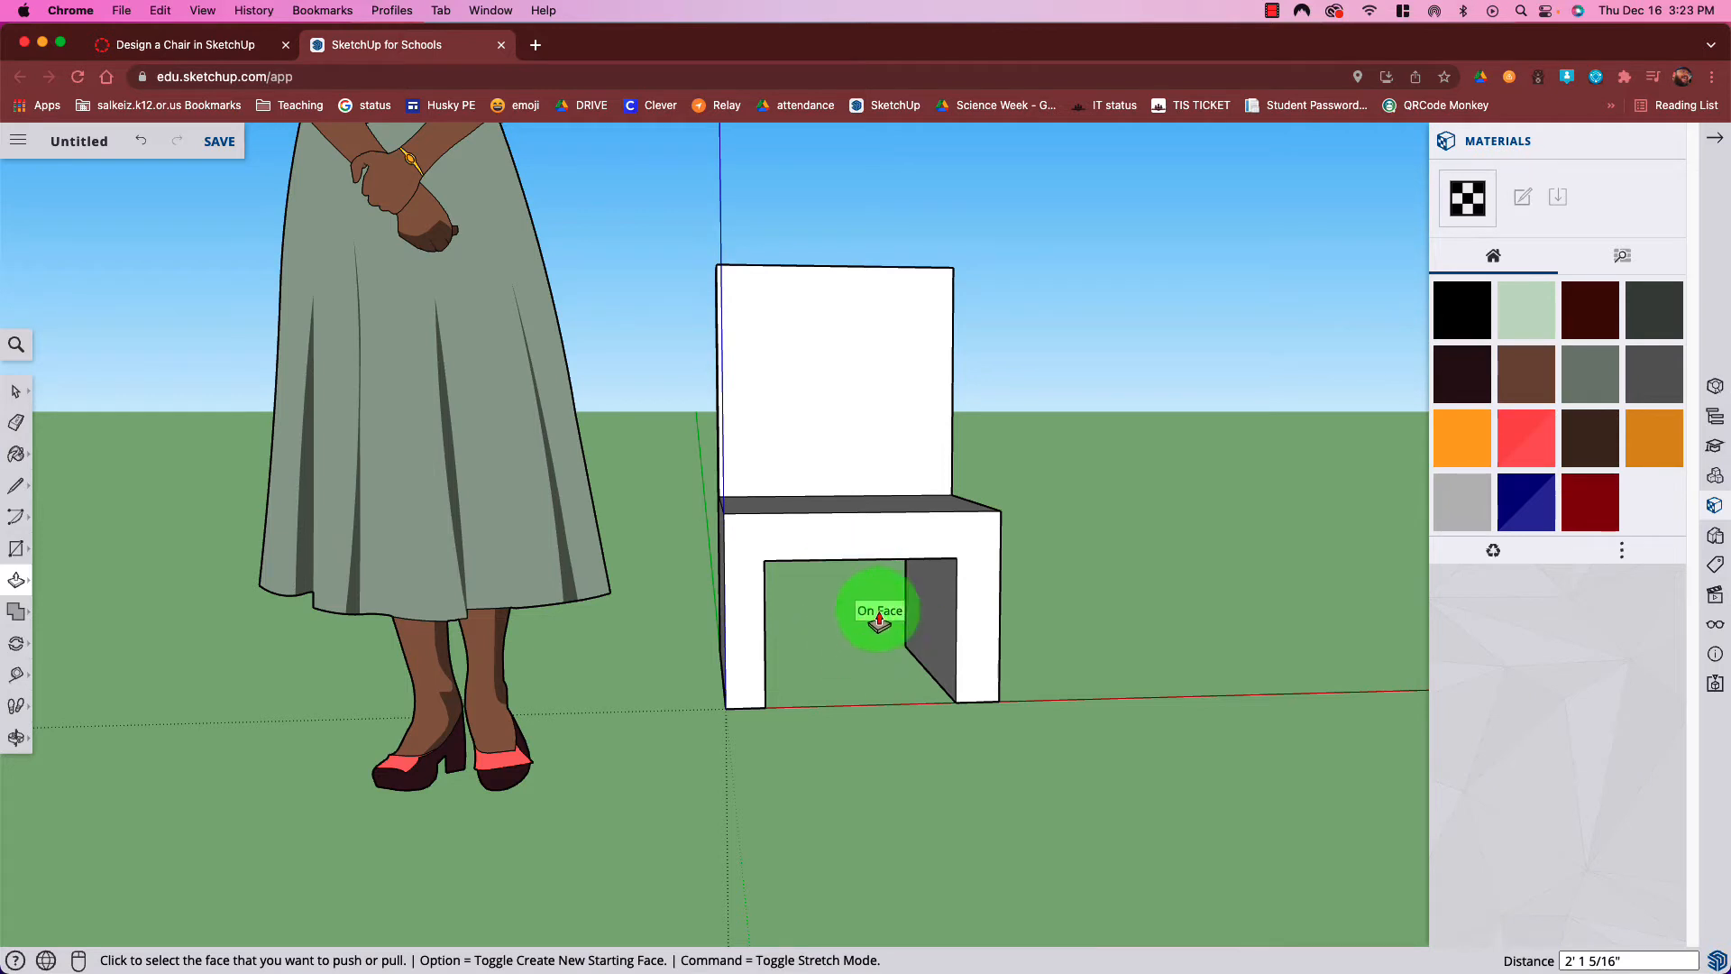
Draw a rectangle from the bottom edge of one side wall's inner face and Push/Pull it through about 3 3/8" to form two separate legs
key("o")
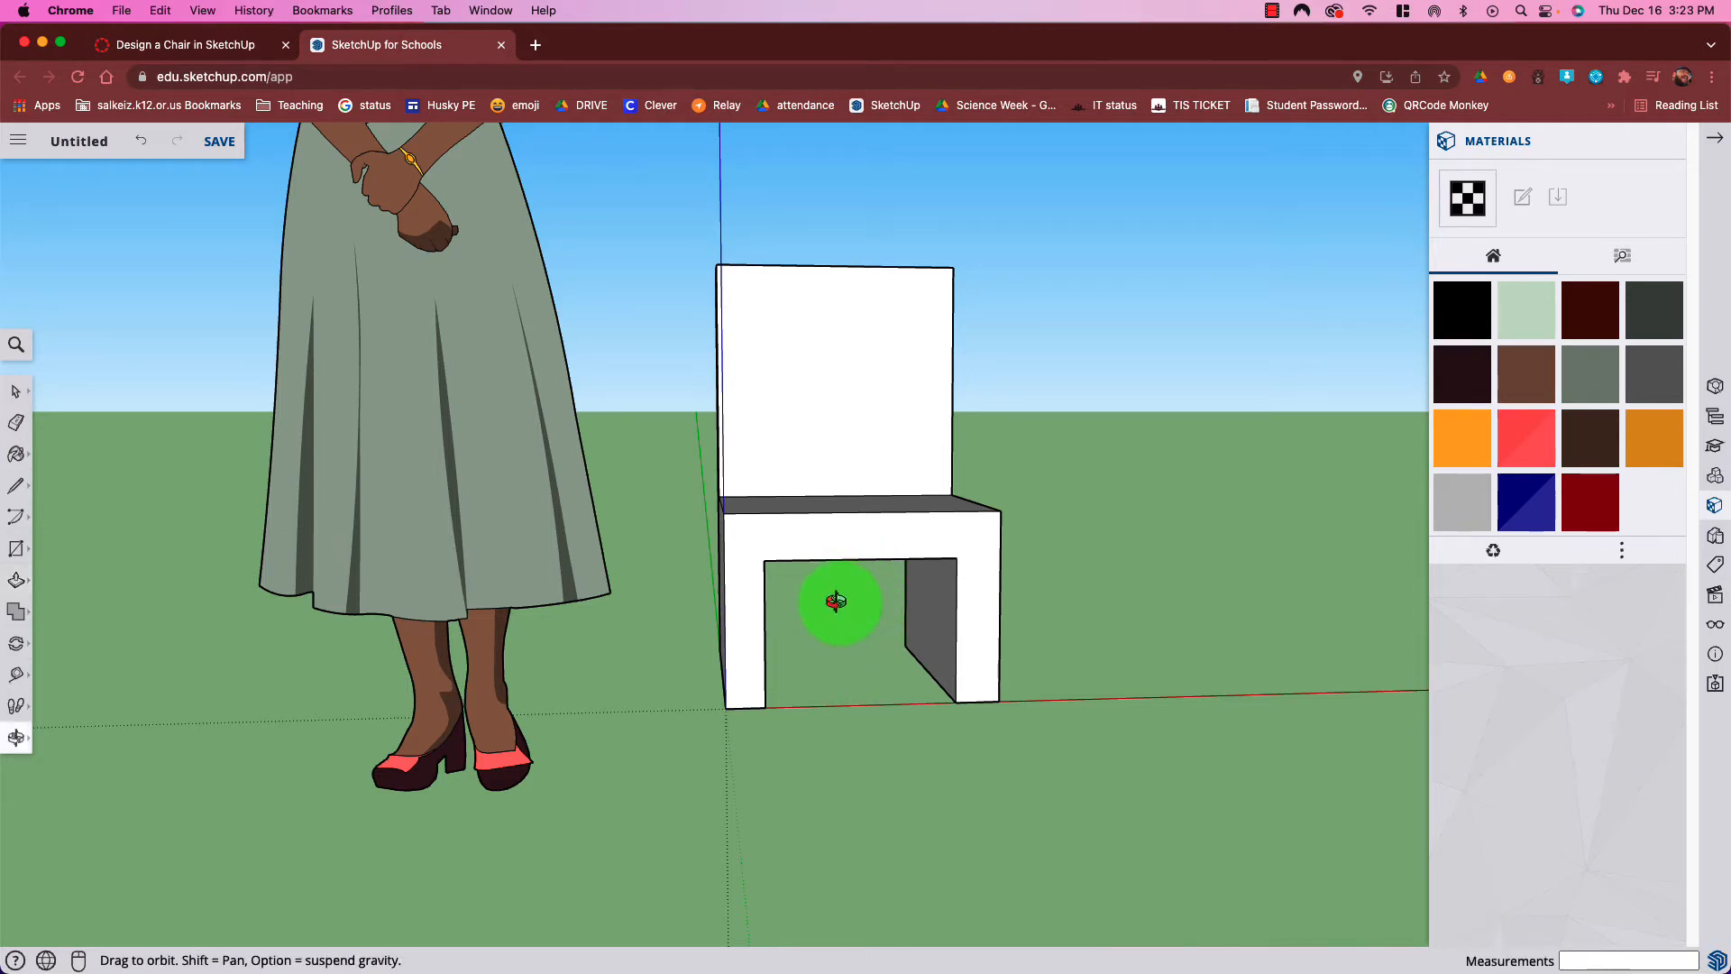
left_click_drag(803, 592, 1179, 552)
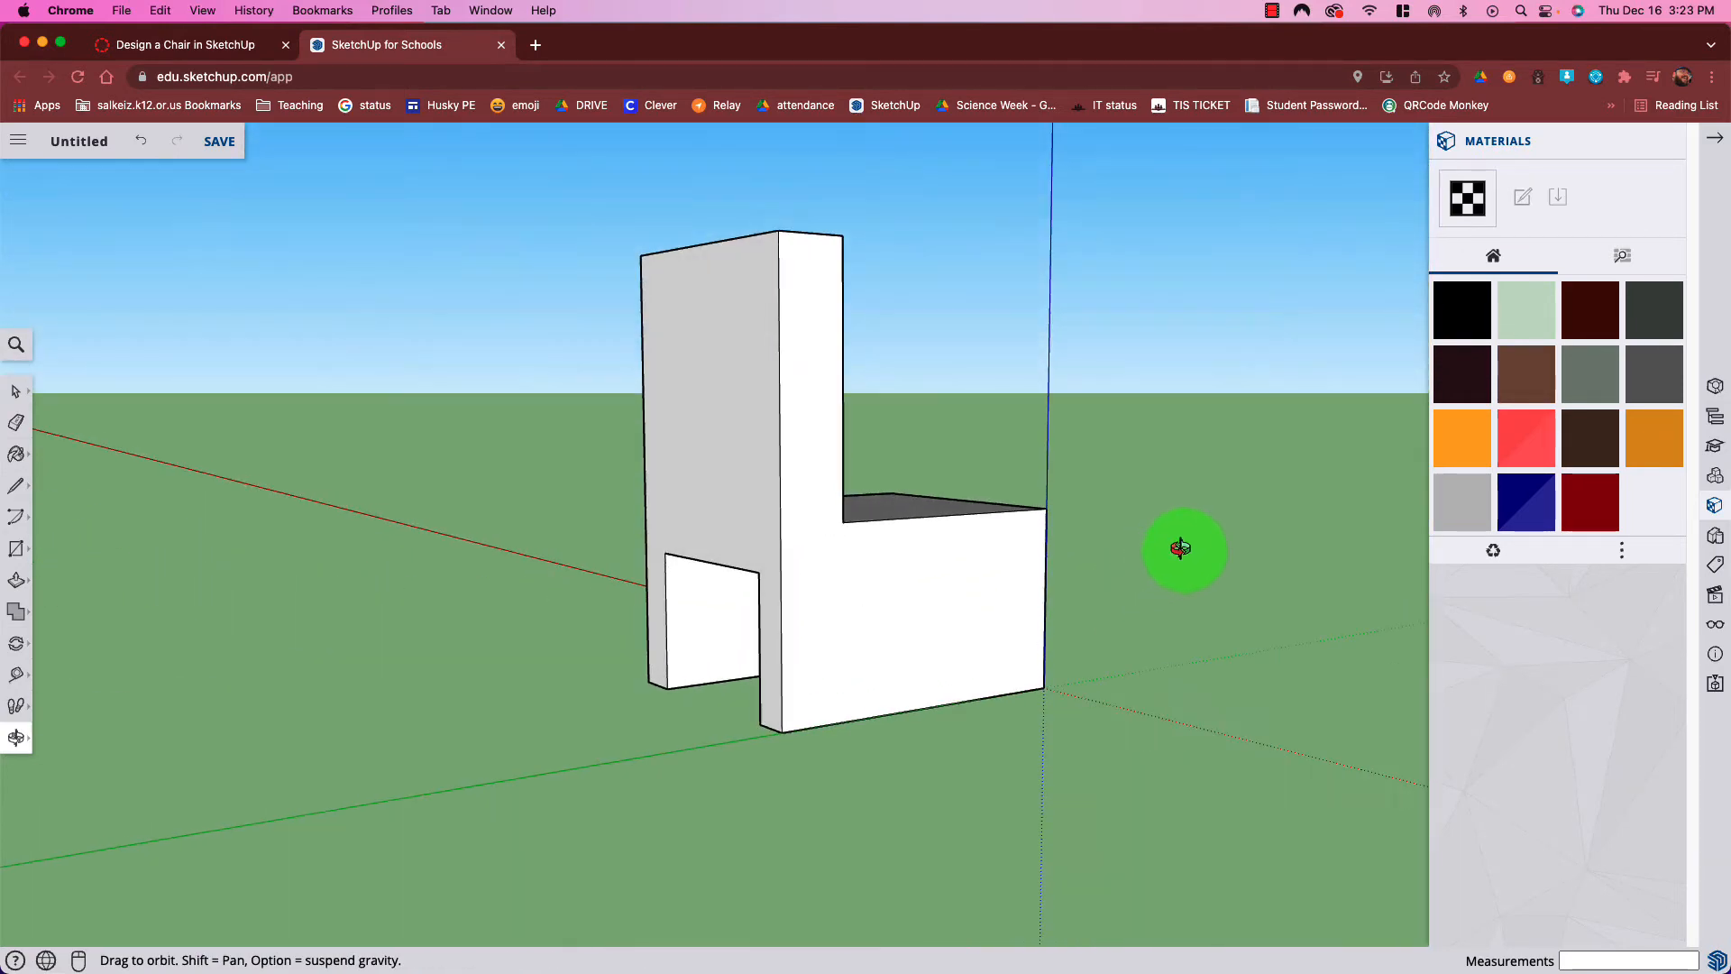
left_click_drag(722, 592, 1053, 536)
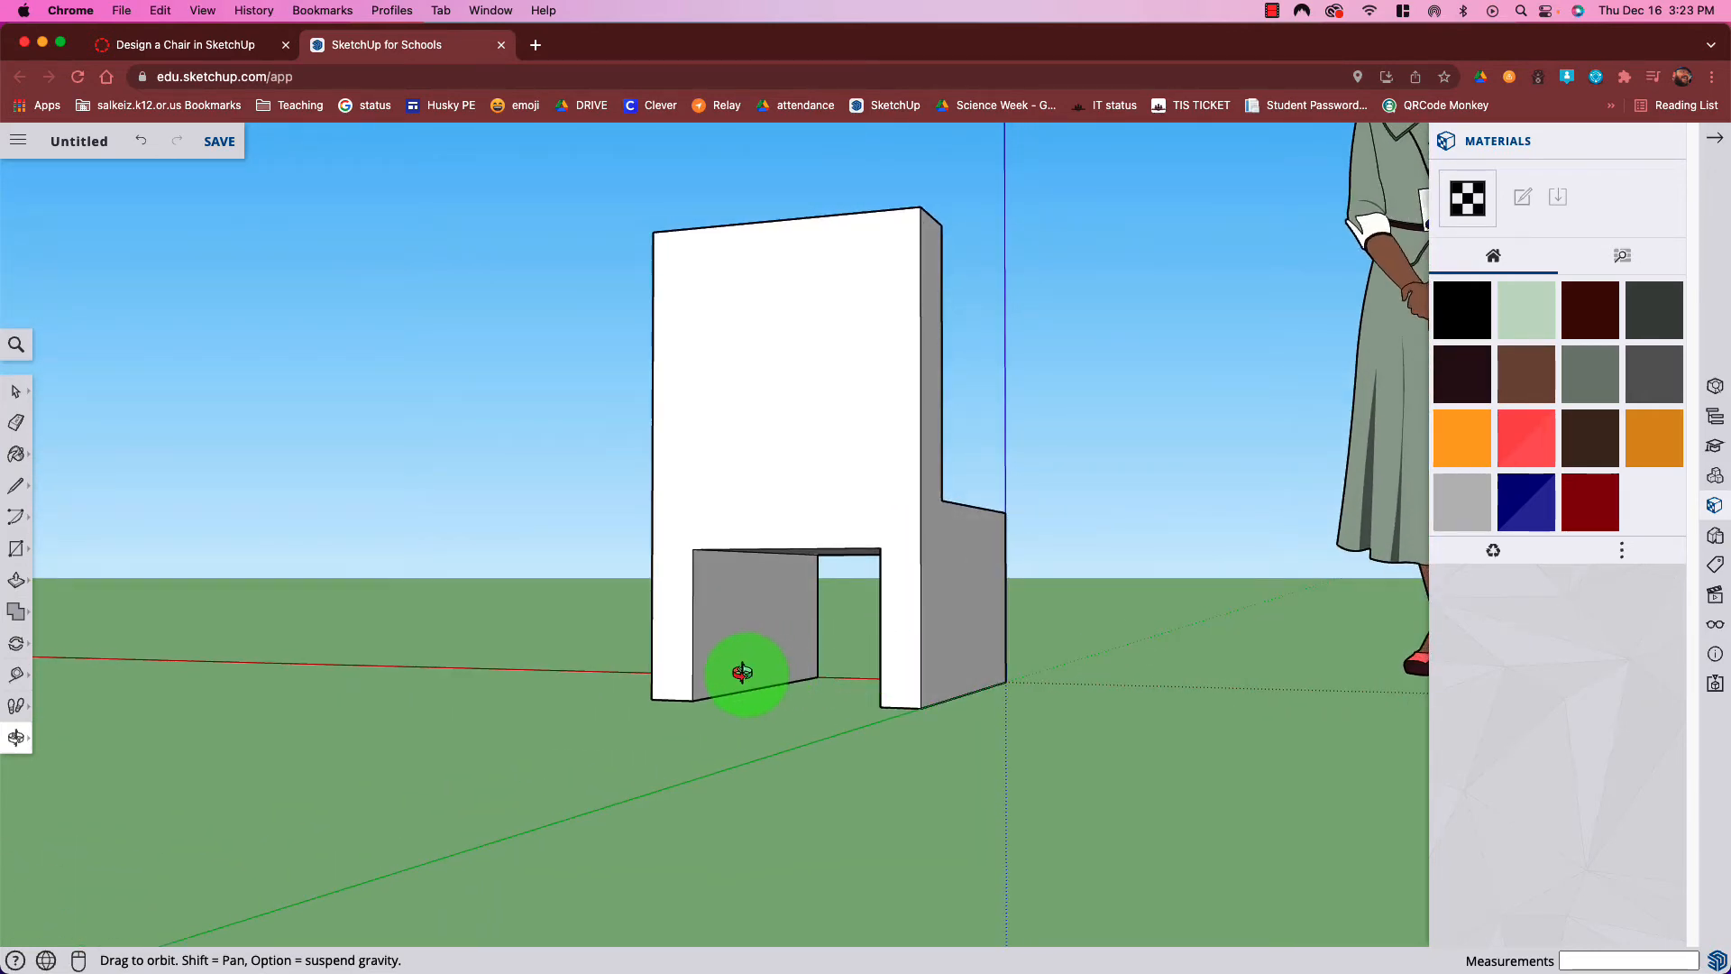
scroll(741, 672, "up", 5)
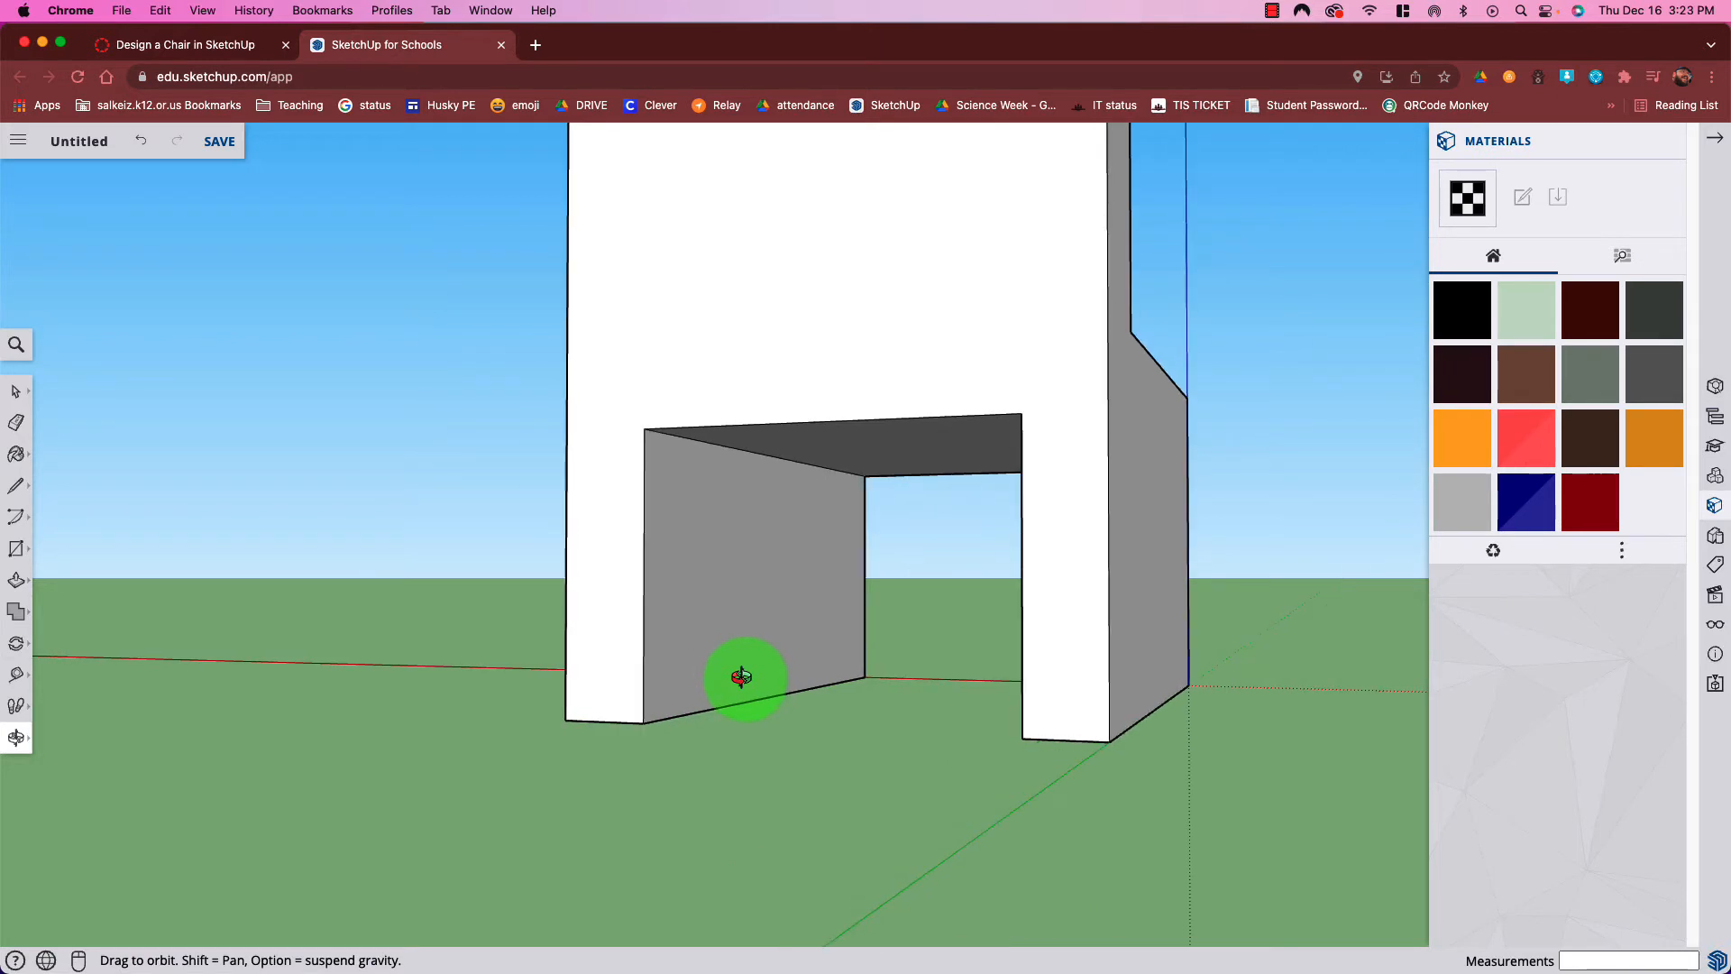
left_click(684, 708)
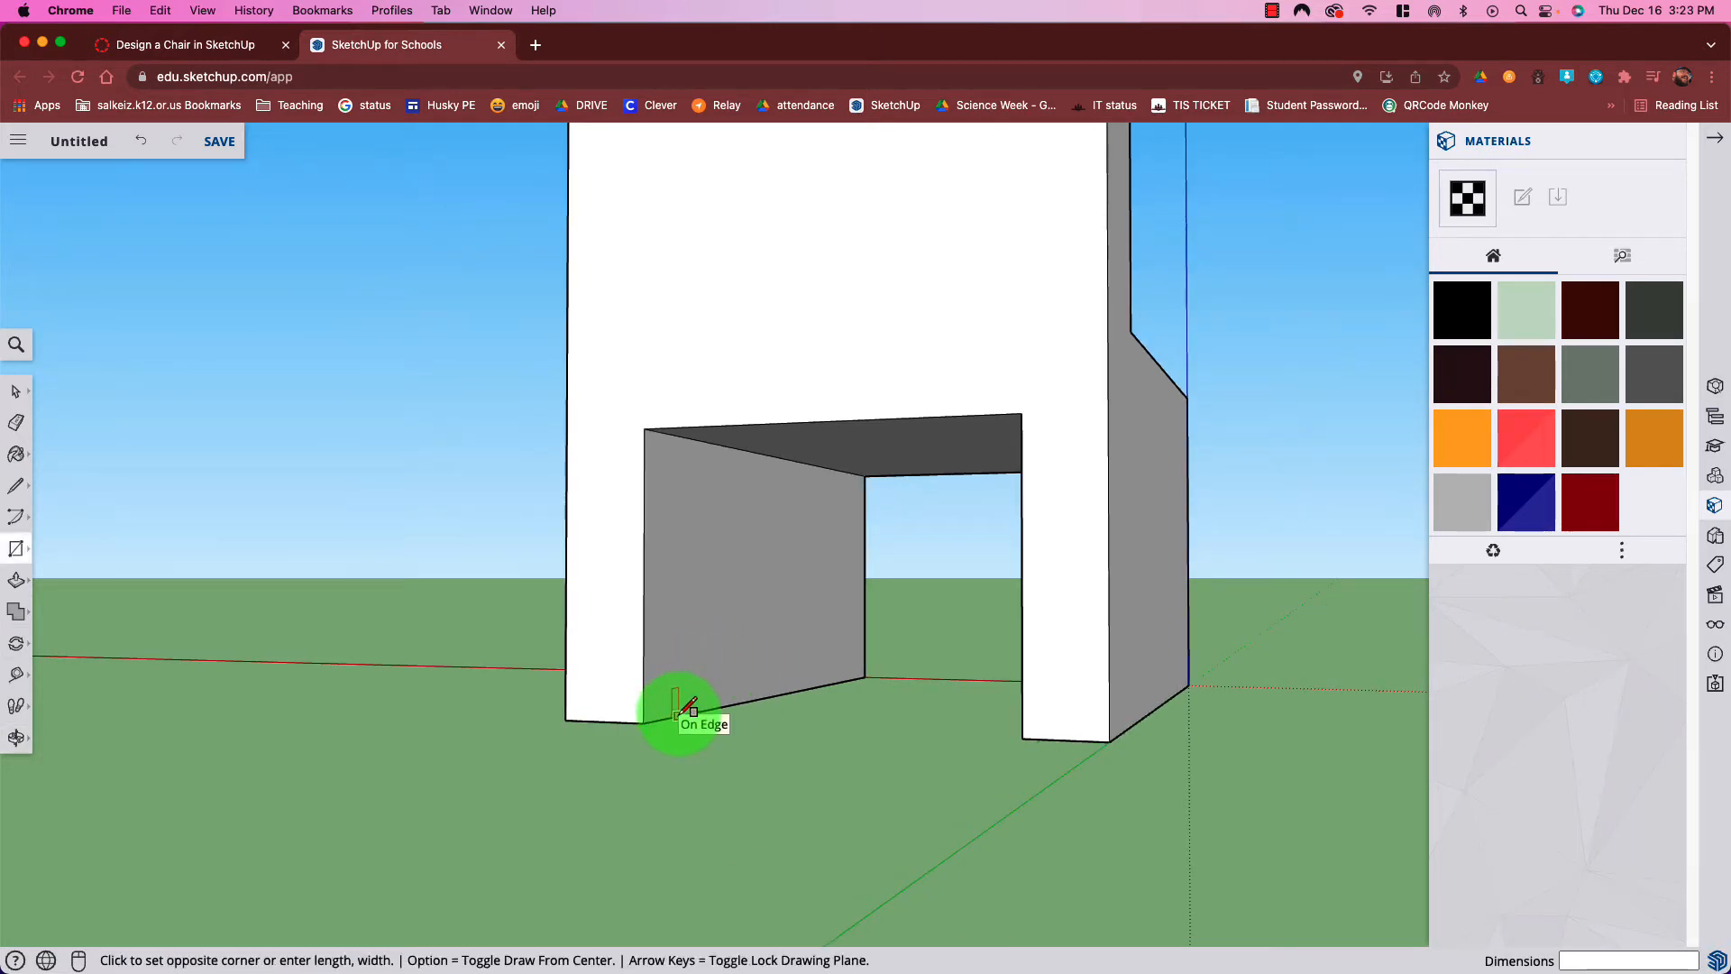
left_click(834, 508)
key("p")
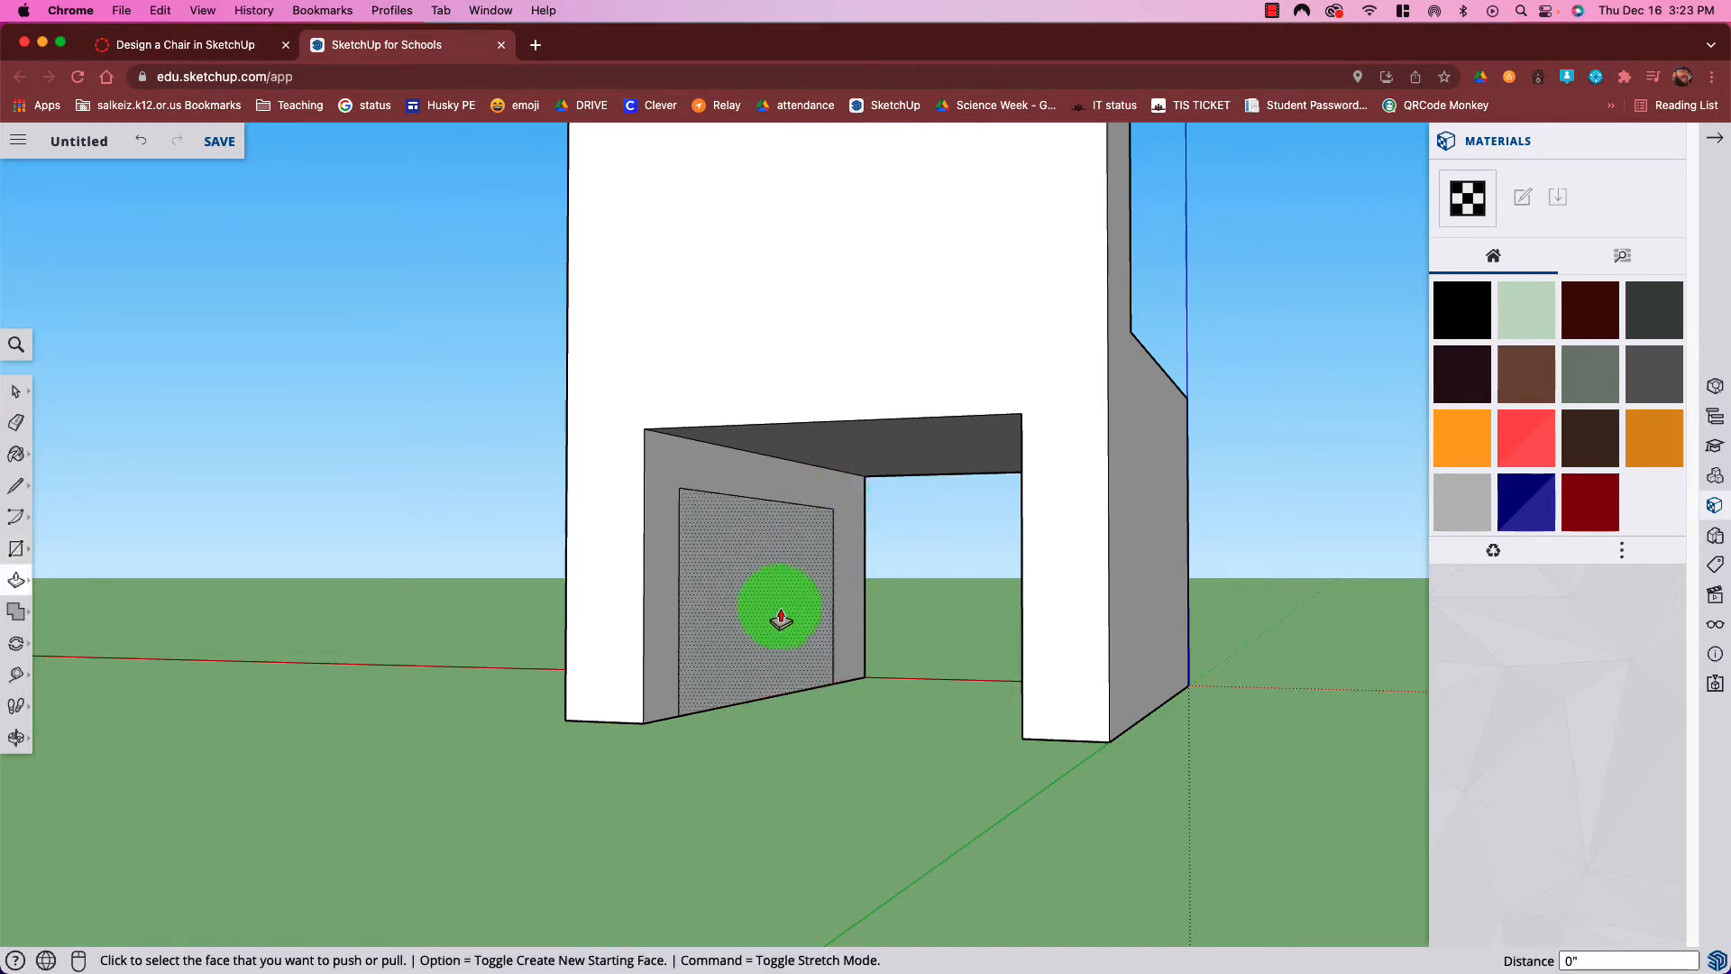
left_click(781, 618)
left_click(677, 591)
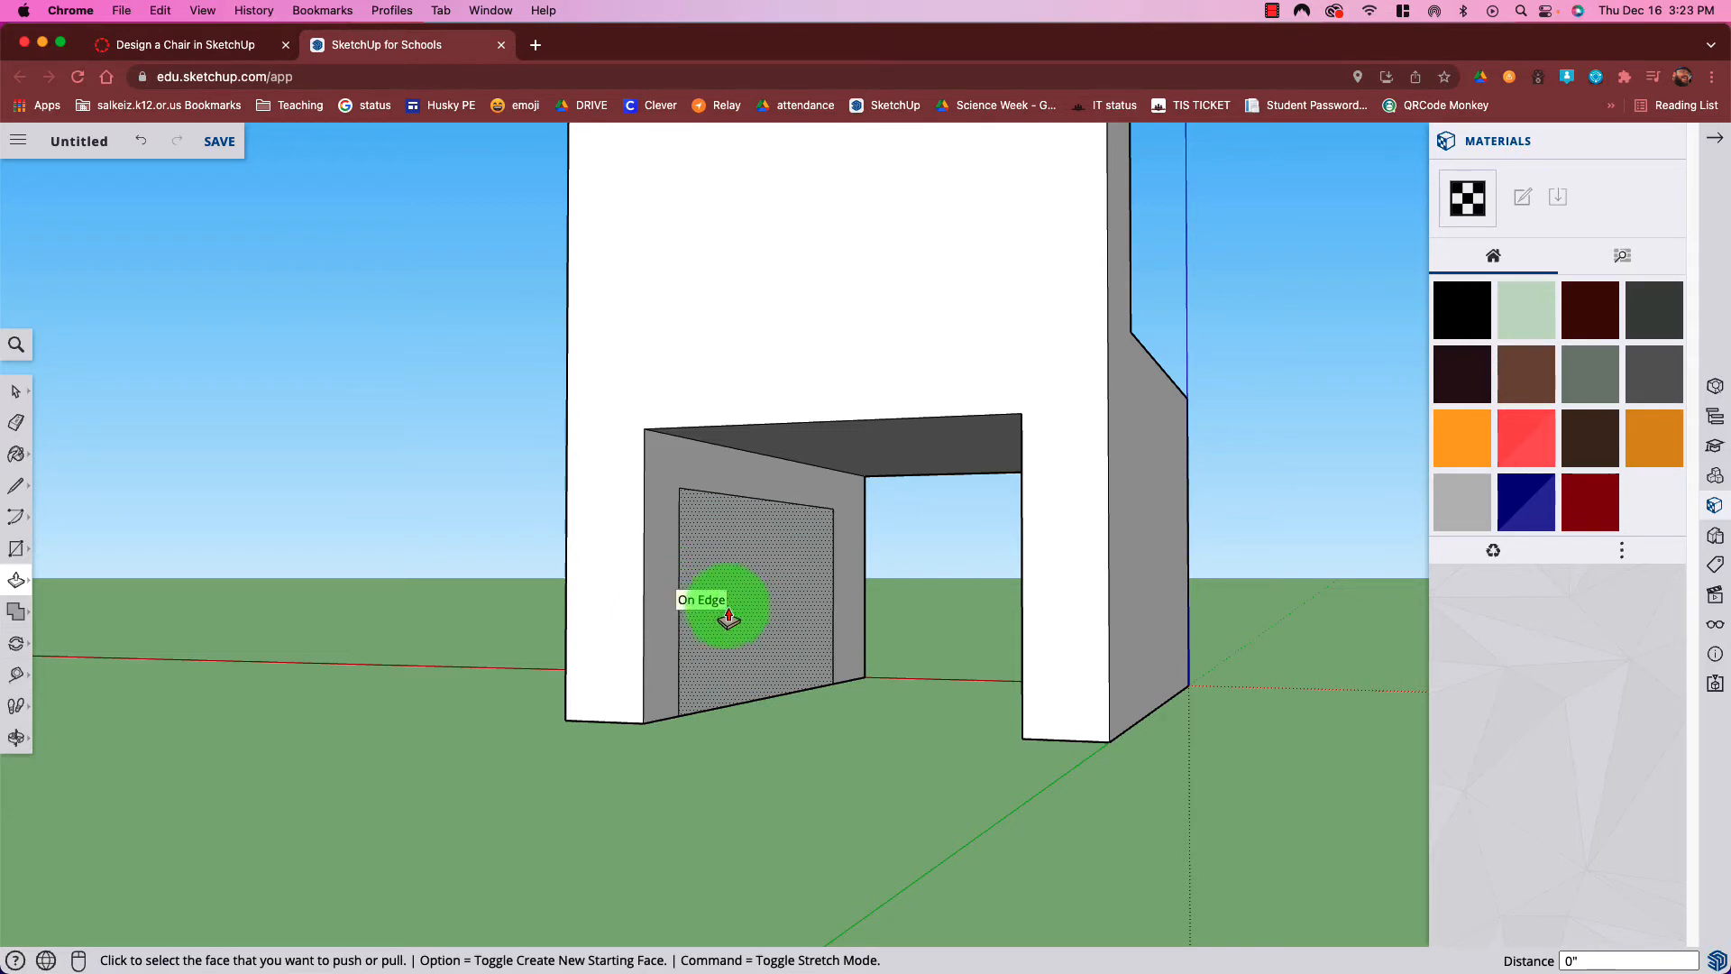
left_click(789, 615)
left_click(692, 594)
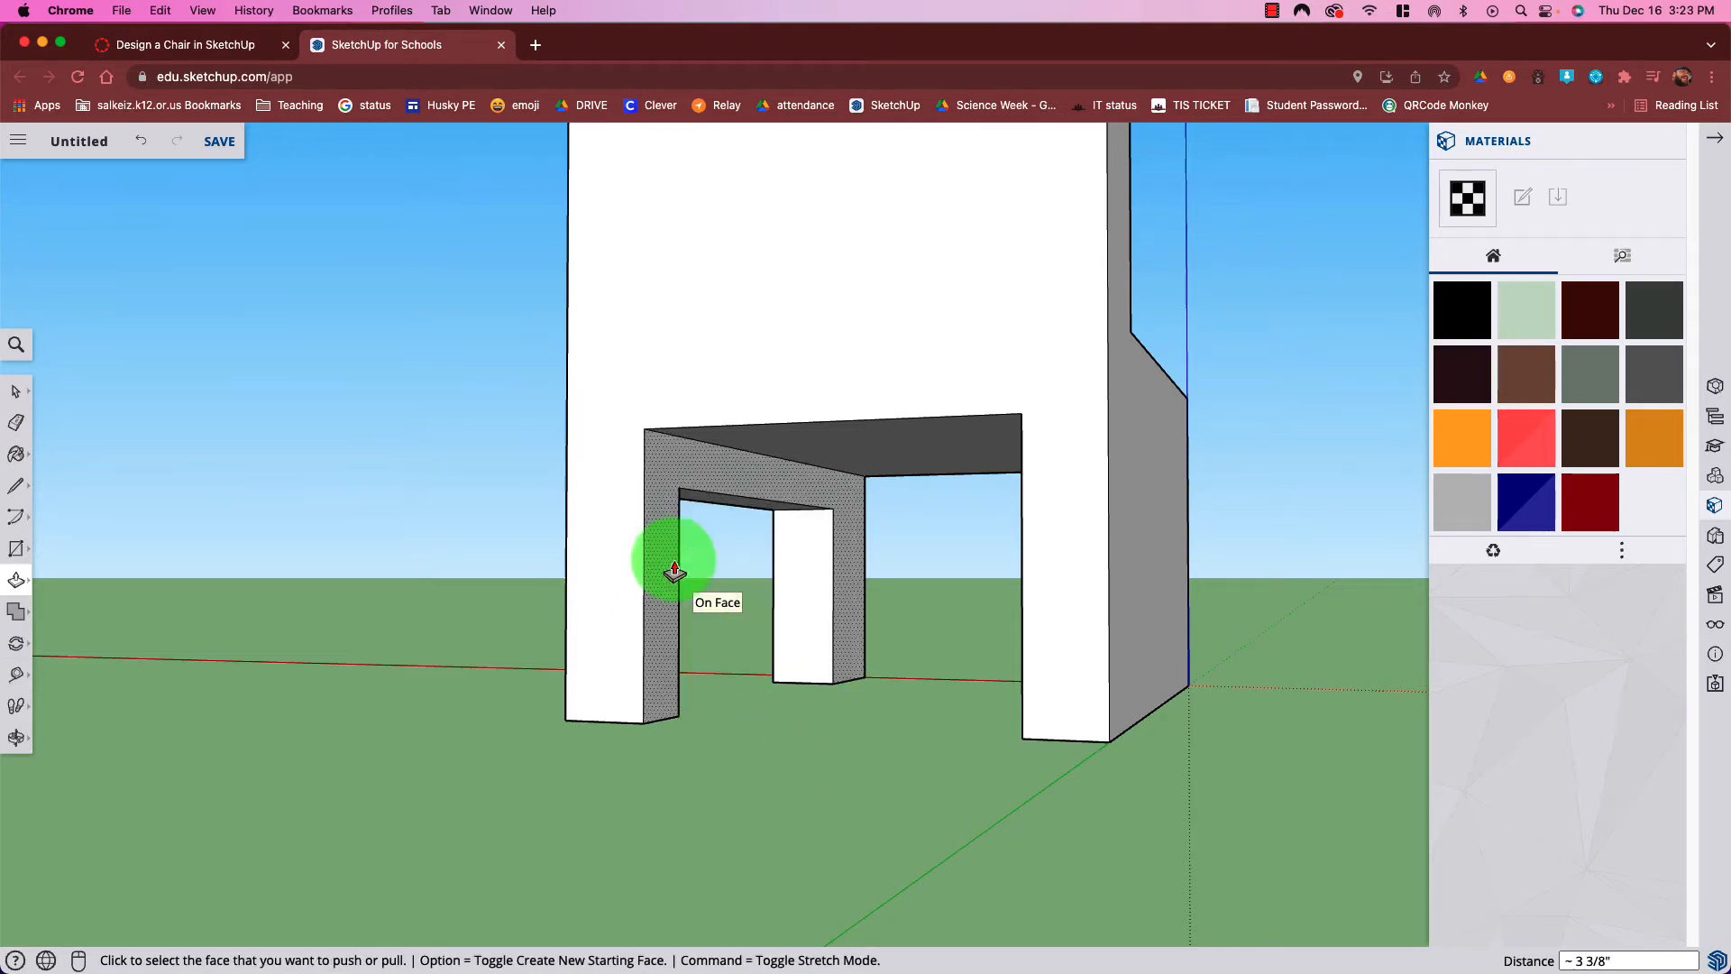
Push/Pull the outer face of the solid side wall outward about 1' 5 7/8" to widen the chair
middle_click_drag(770, 658, 925, 646)
left_click(933, 631)
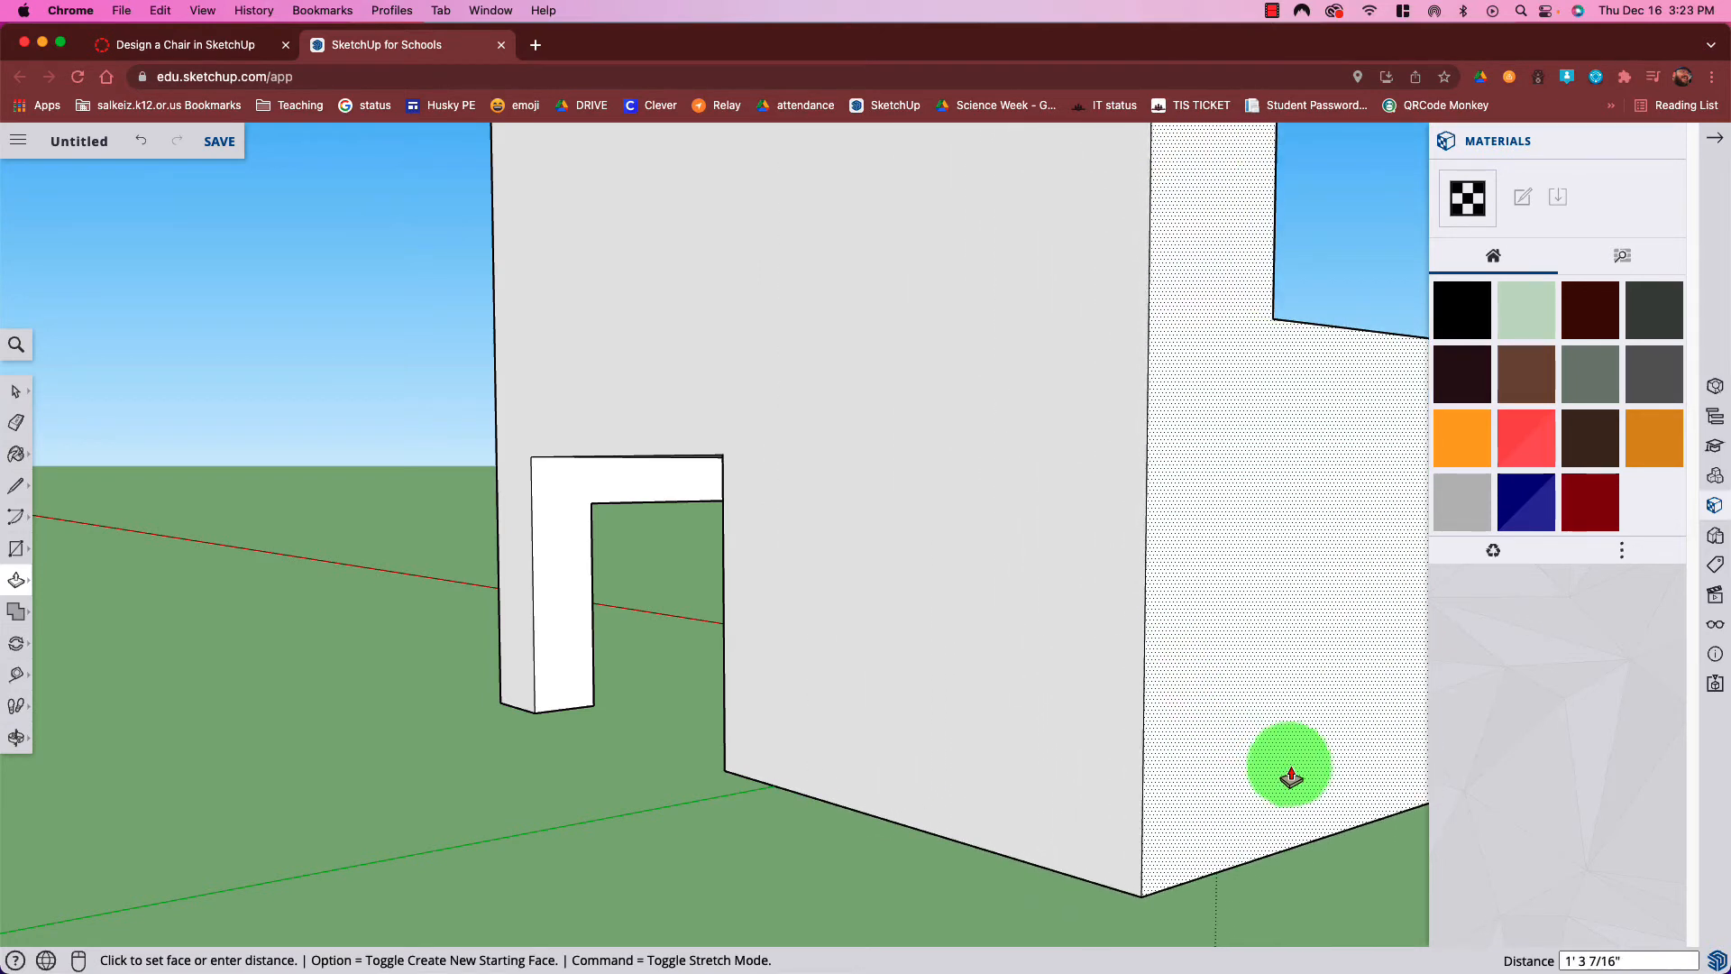
left_click(1359, 814)
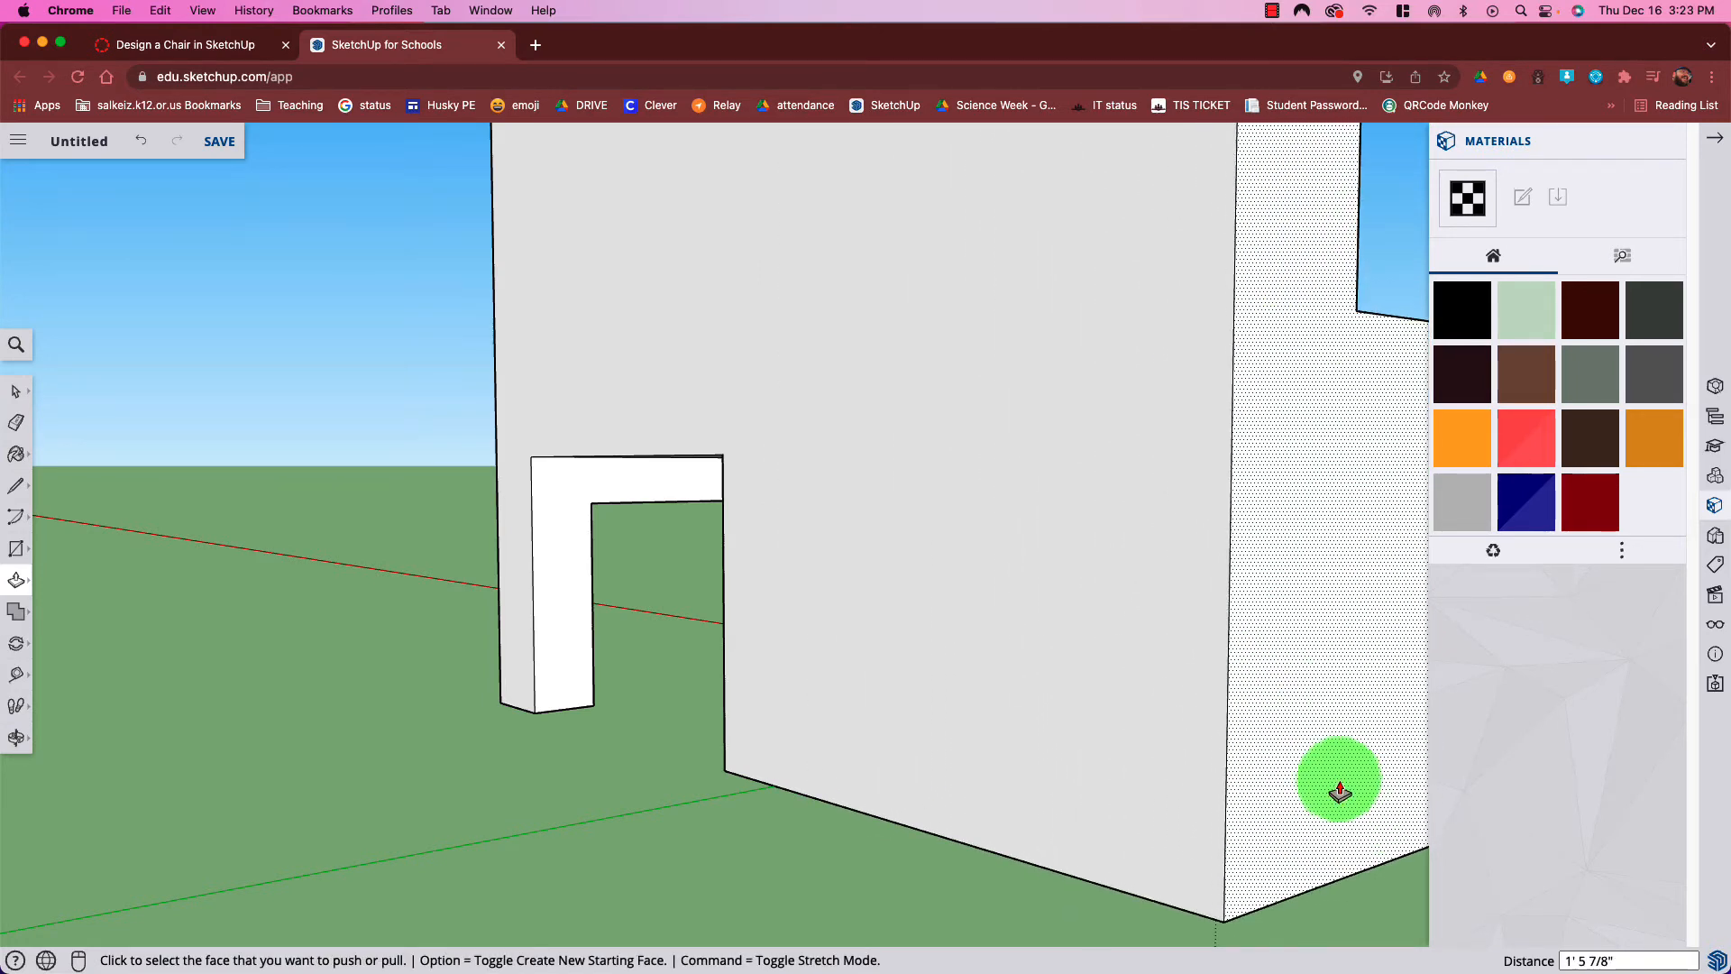
Draw a rectangle about 1' 4 1/4" by 9 3/4" low on the widened section's rear face and Push/Pull it inward about 1' 6 15/16"
left_click_drag(1302, 755, 688, 781)
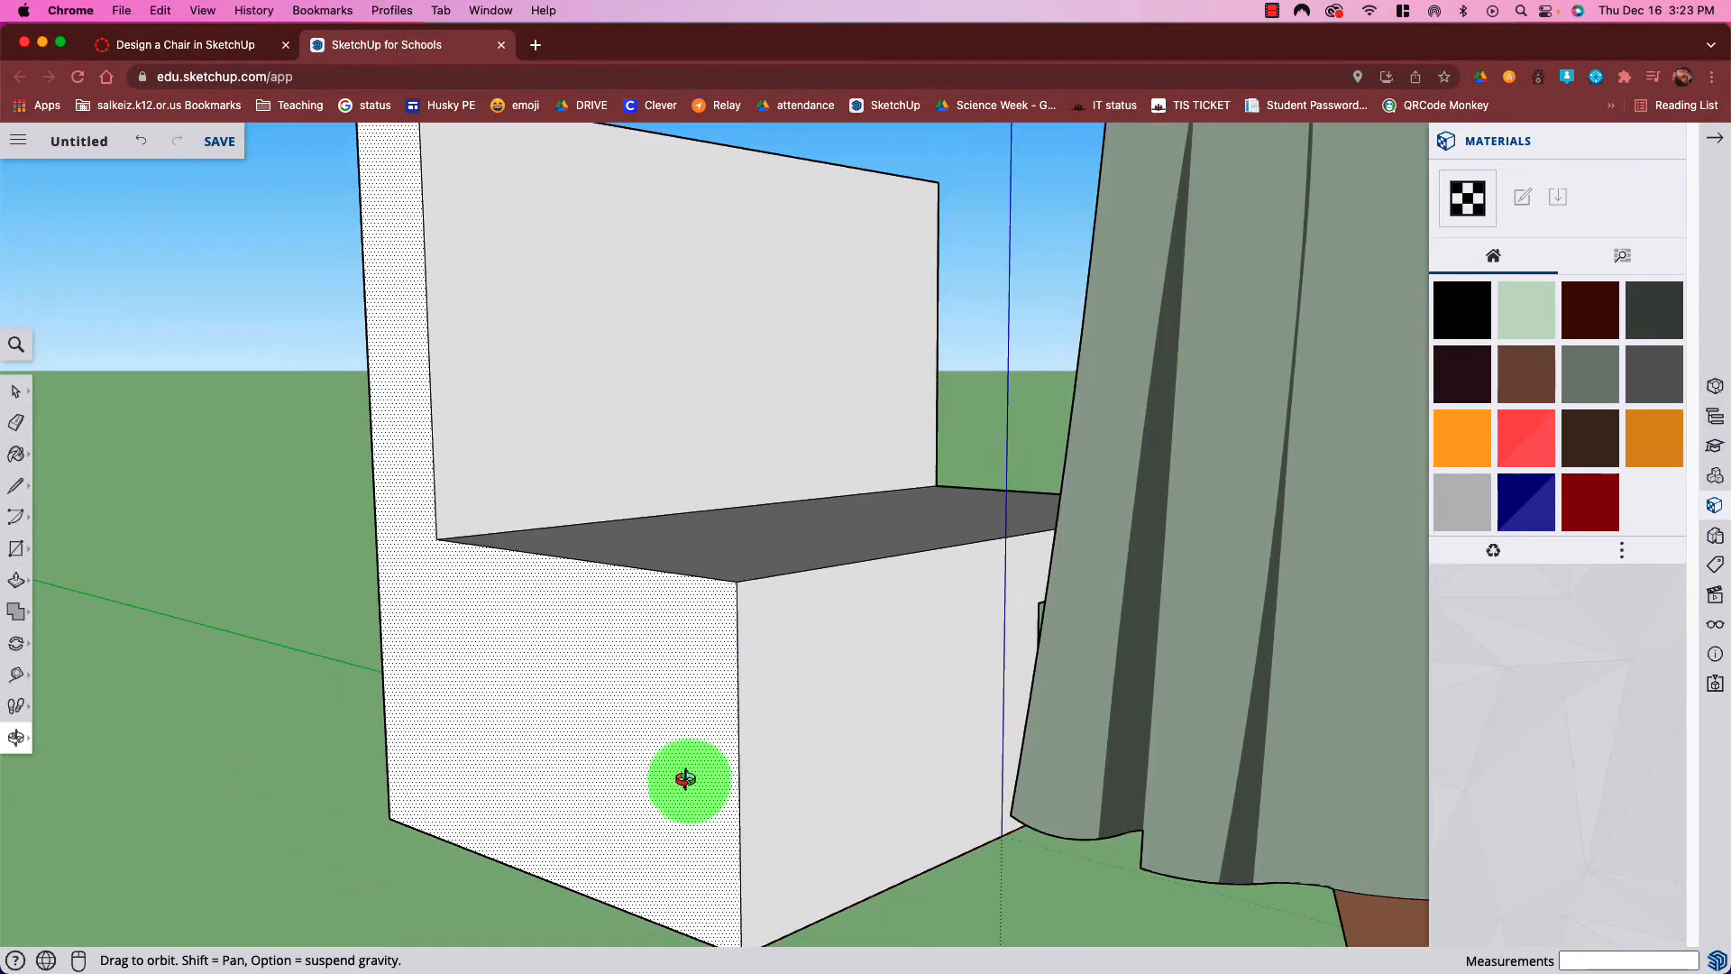
left_click_drag(478, 715, 1139, 645)
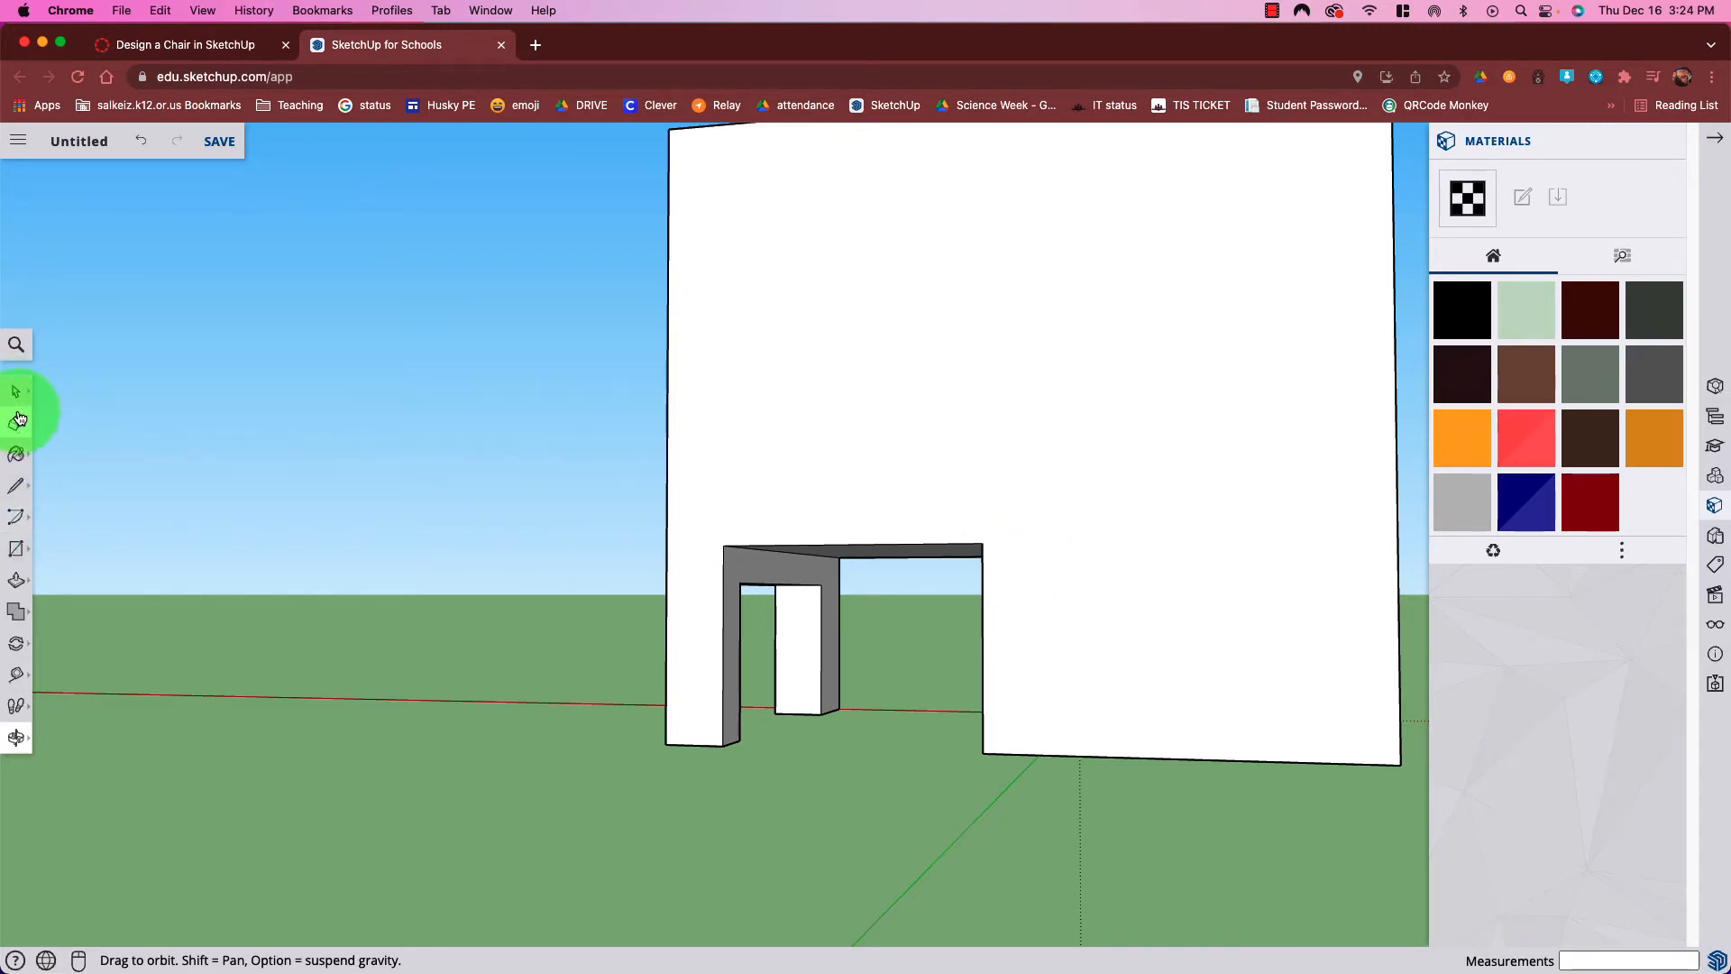
key("r")
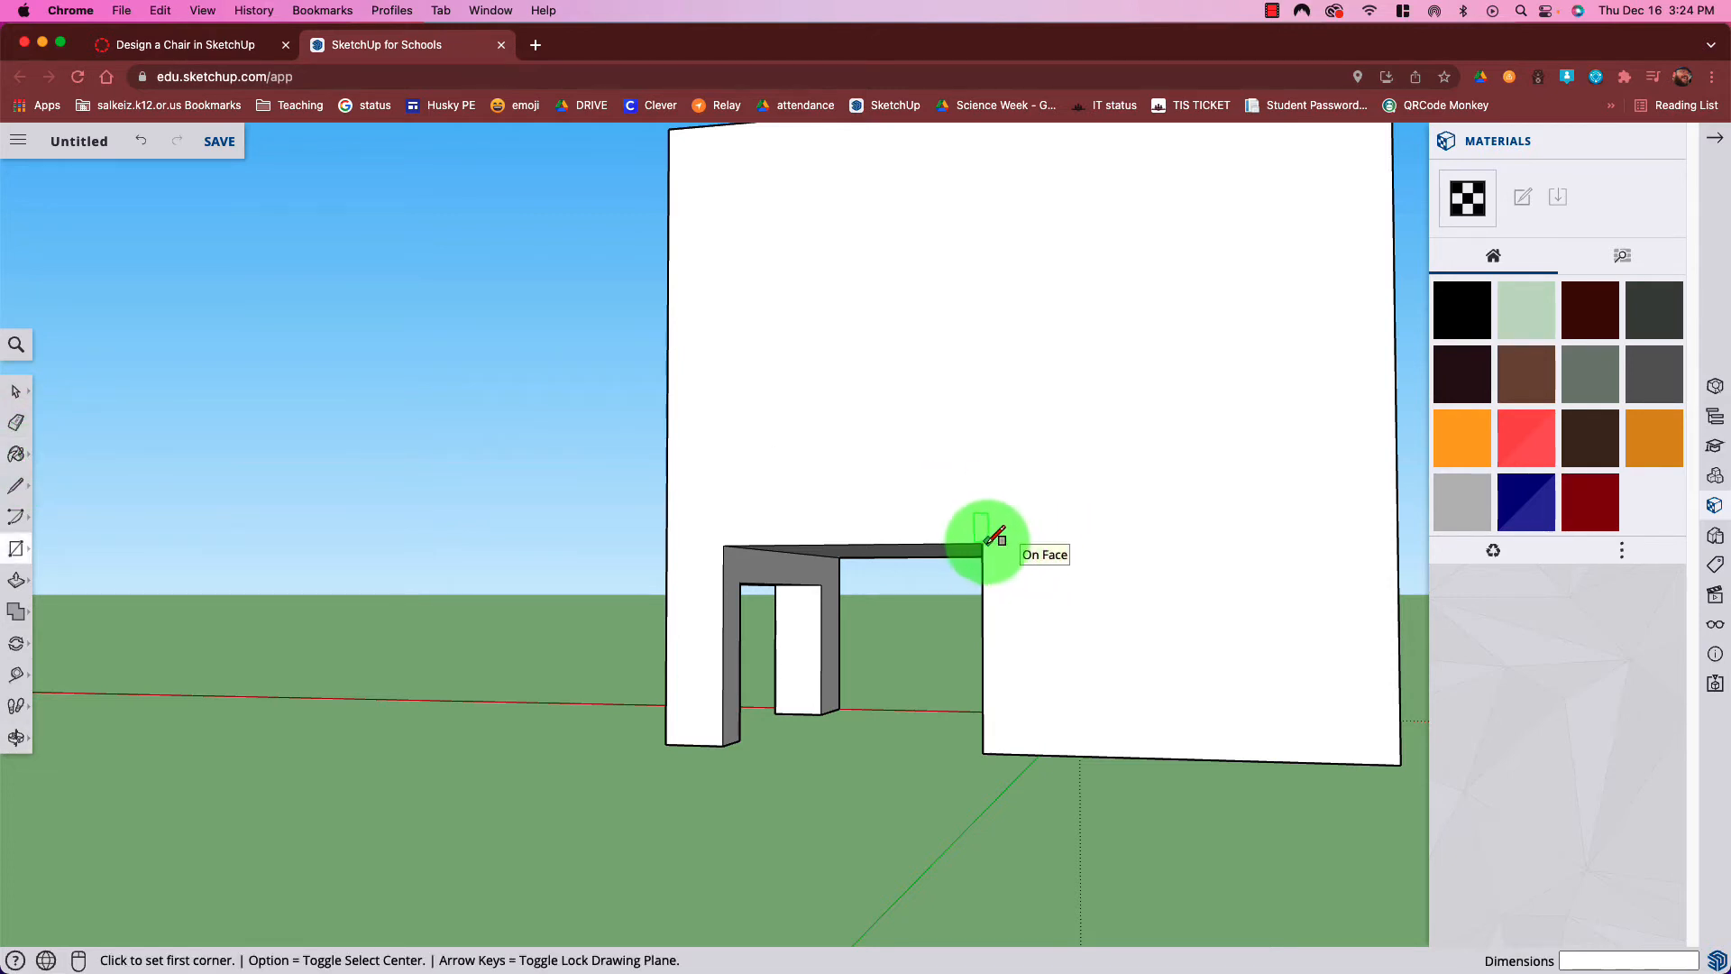
left_click(1032, 543)
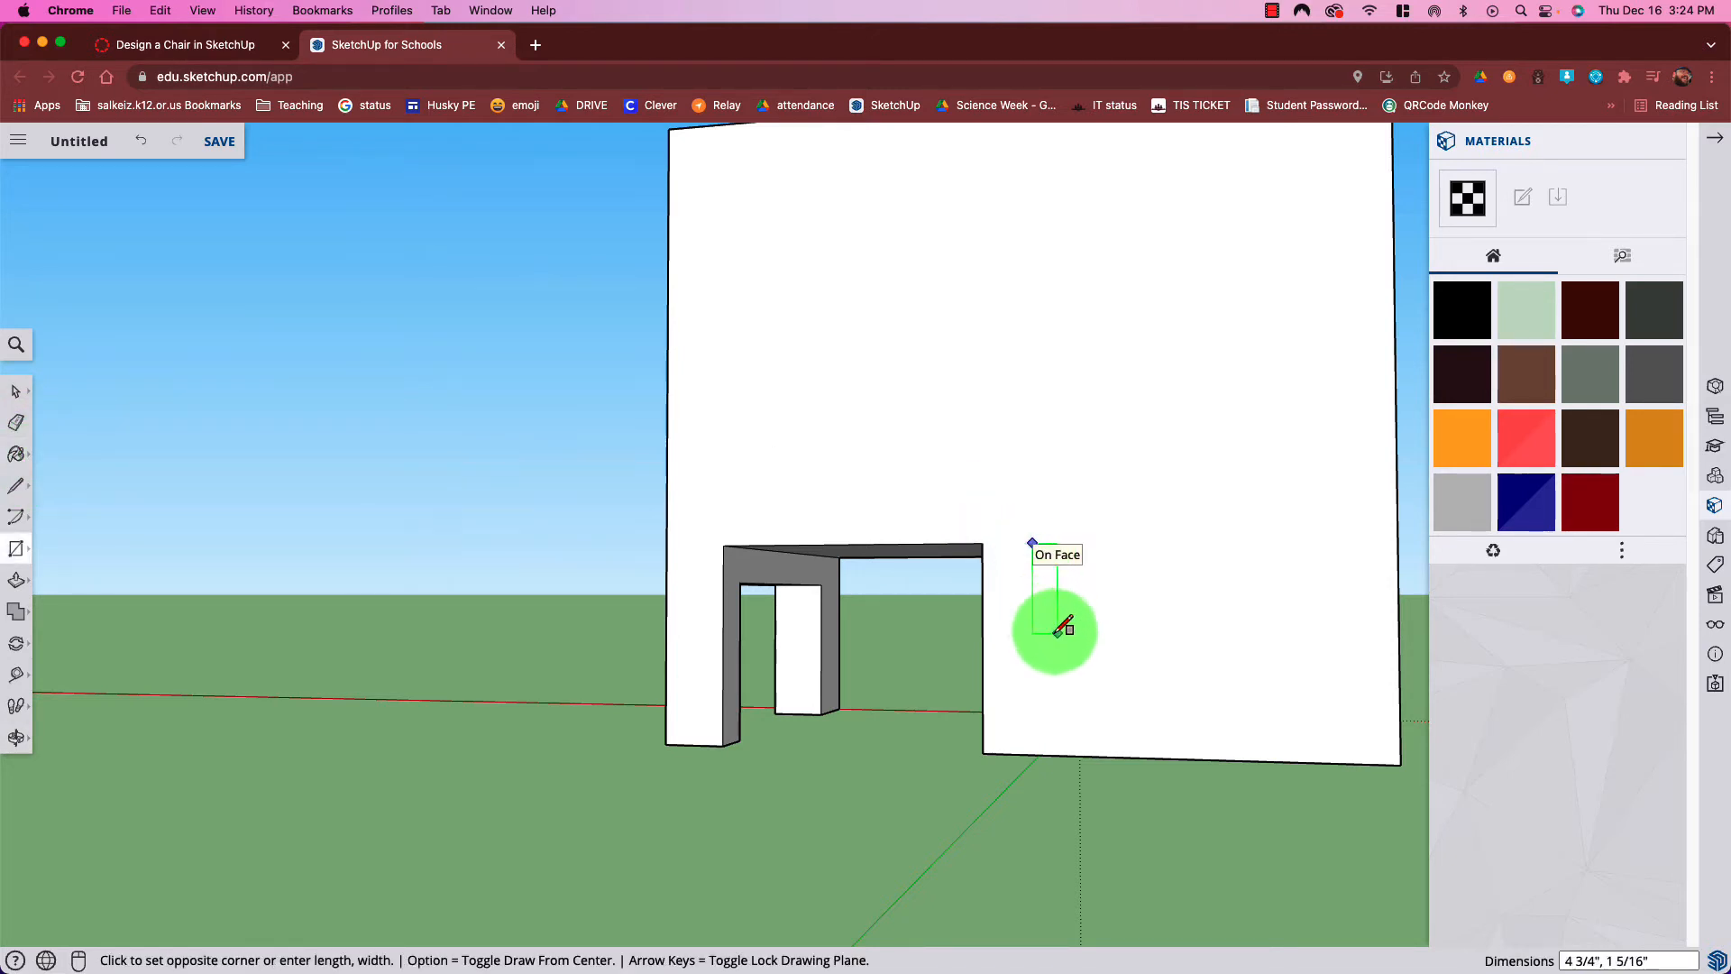
left_click(1359, 734)
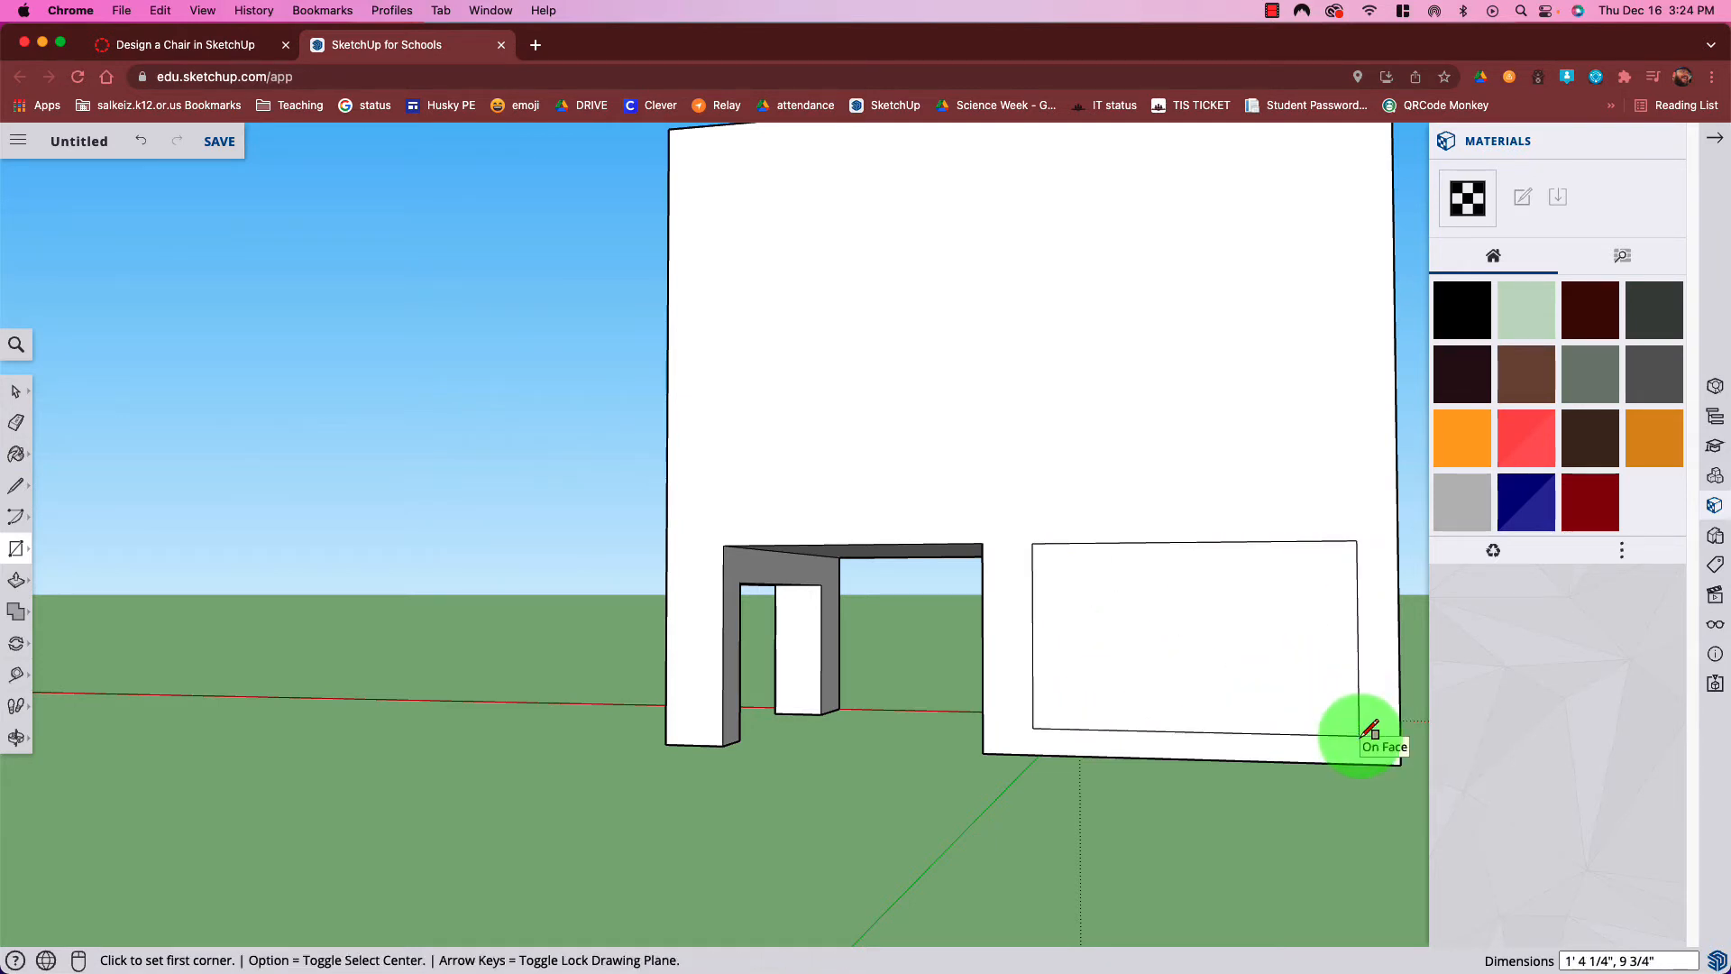
key("p")
left_click(1288, 710)
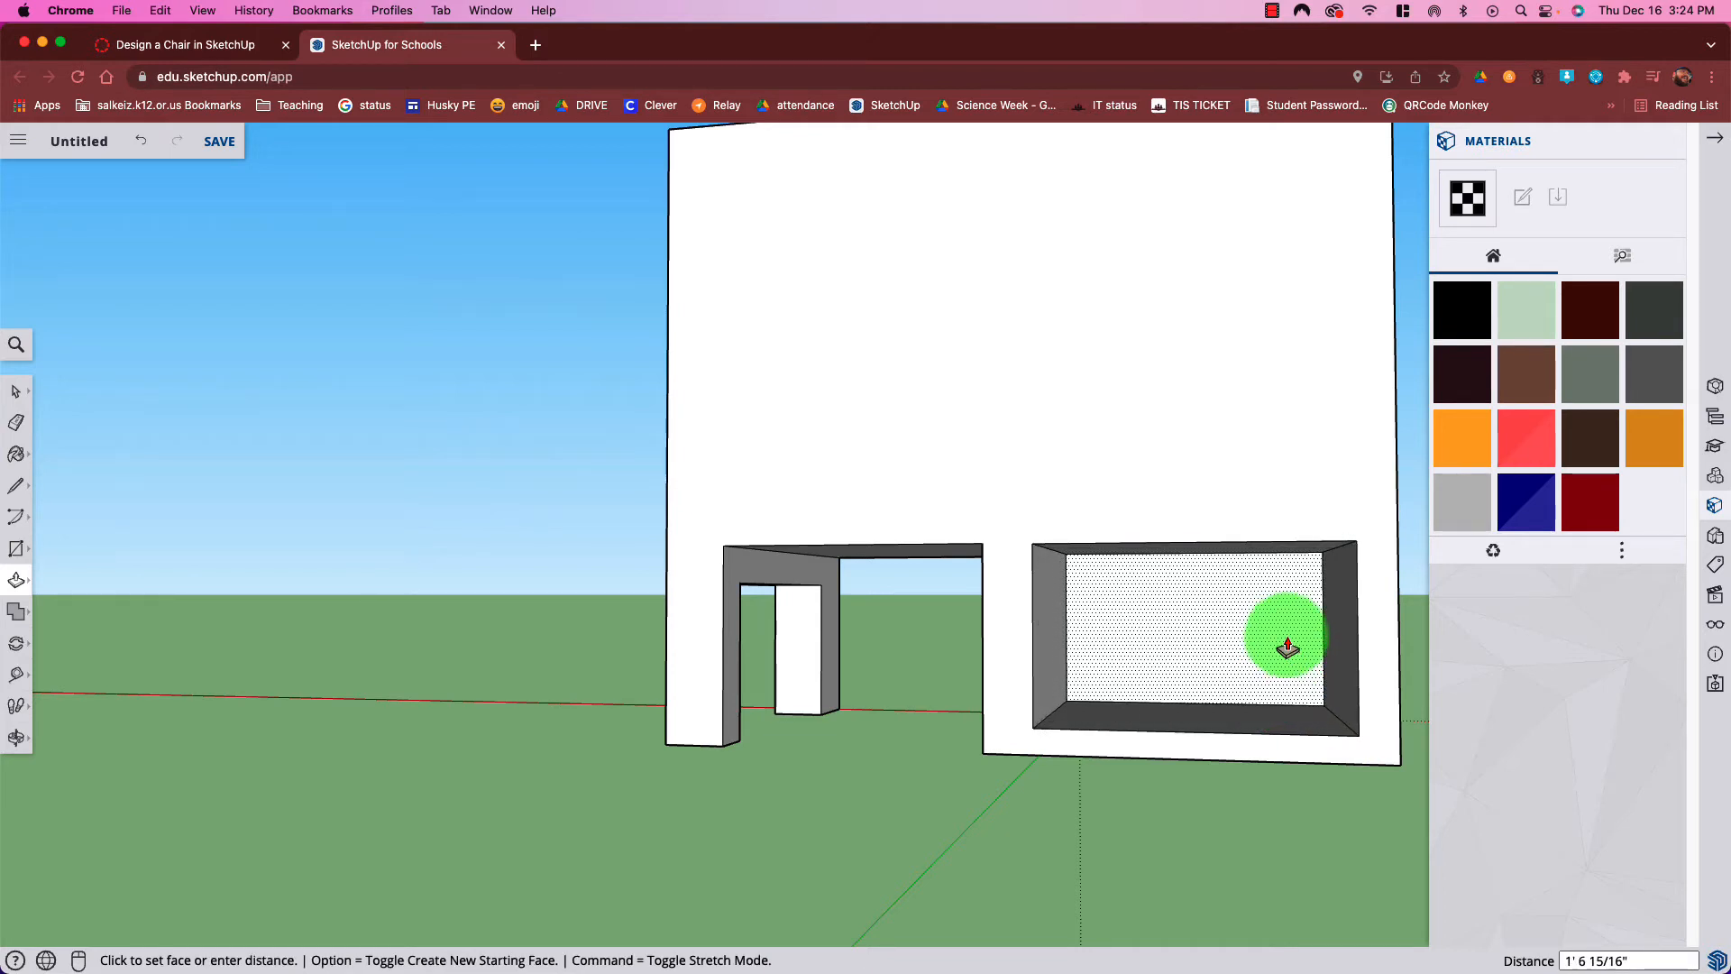
left_click(1288, 647)
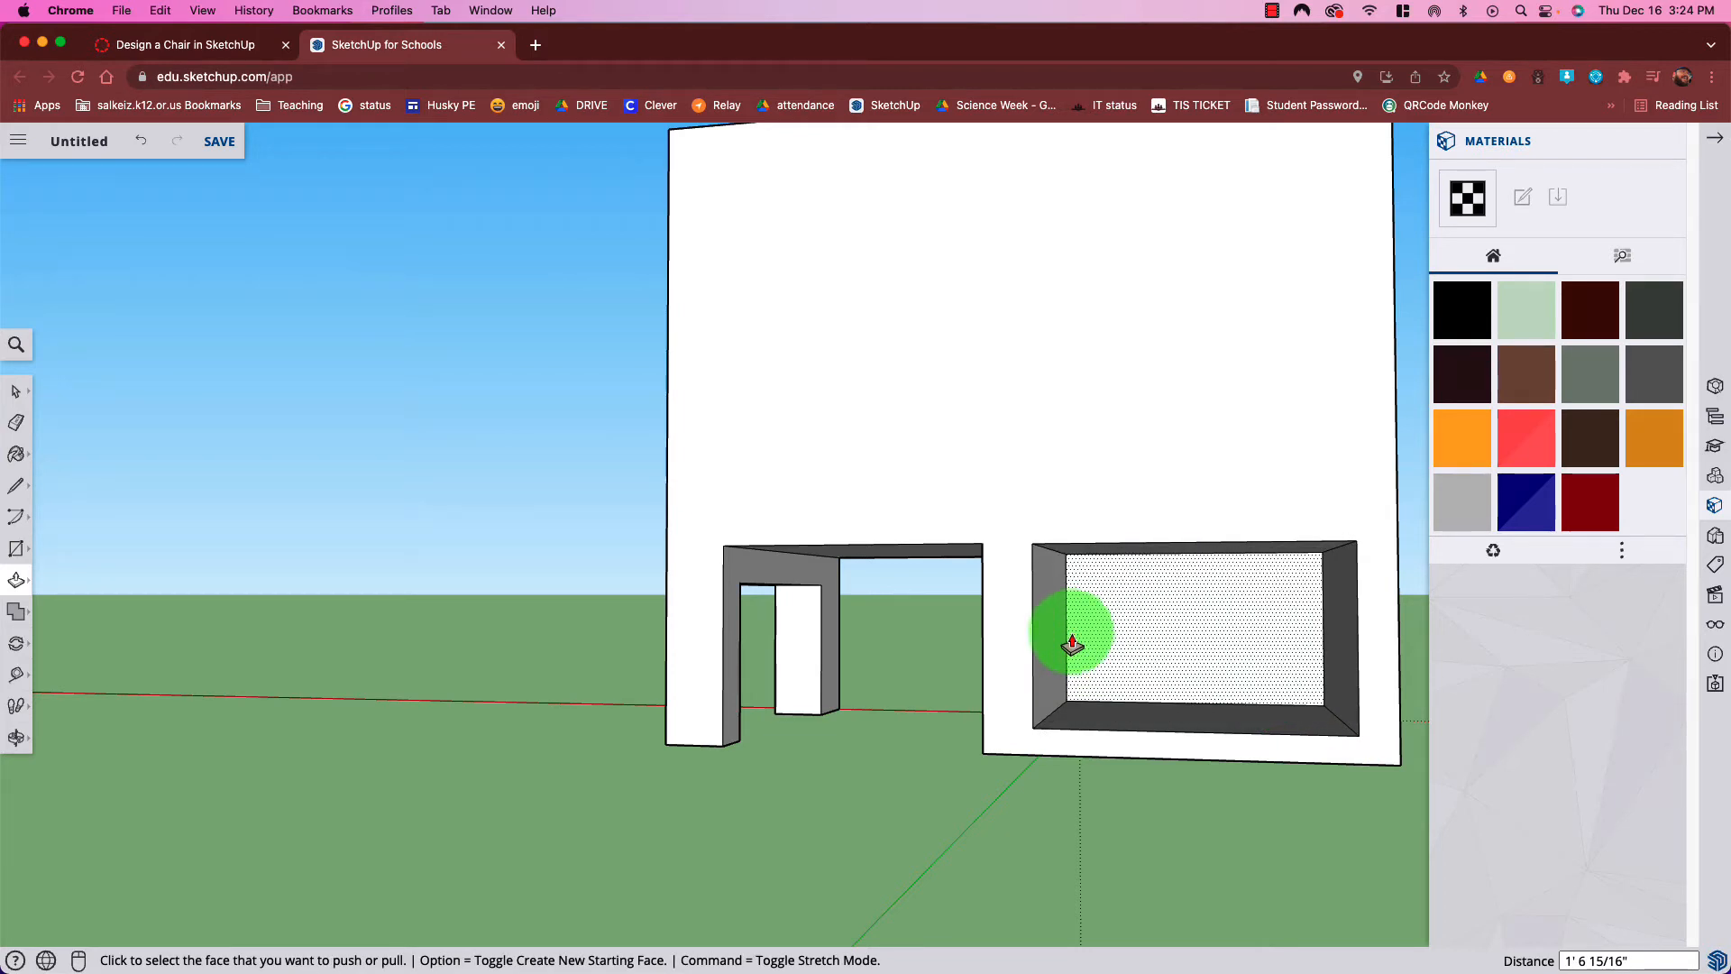
Draw a strip about 3/4" by 1' 4 1/4" across the recess's inner face and Push/Pull it out about 1' 6 15/16" as a shelf
key("r")
left_click(1066, 615)
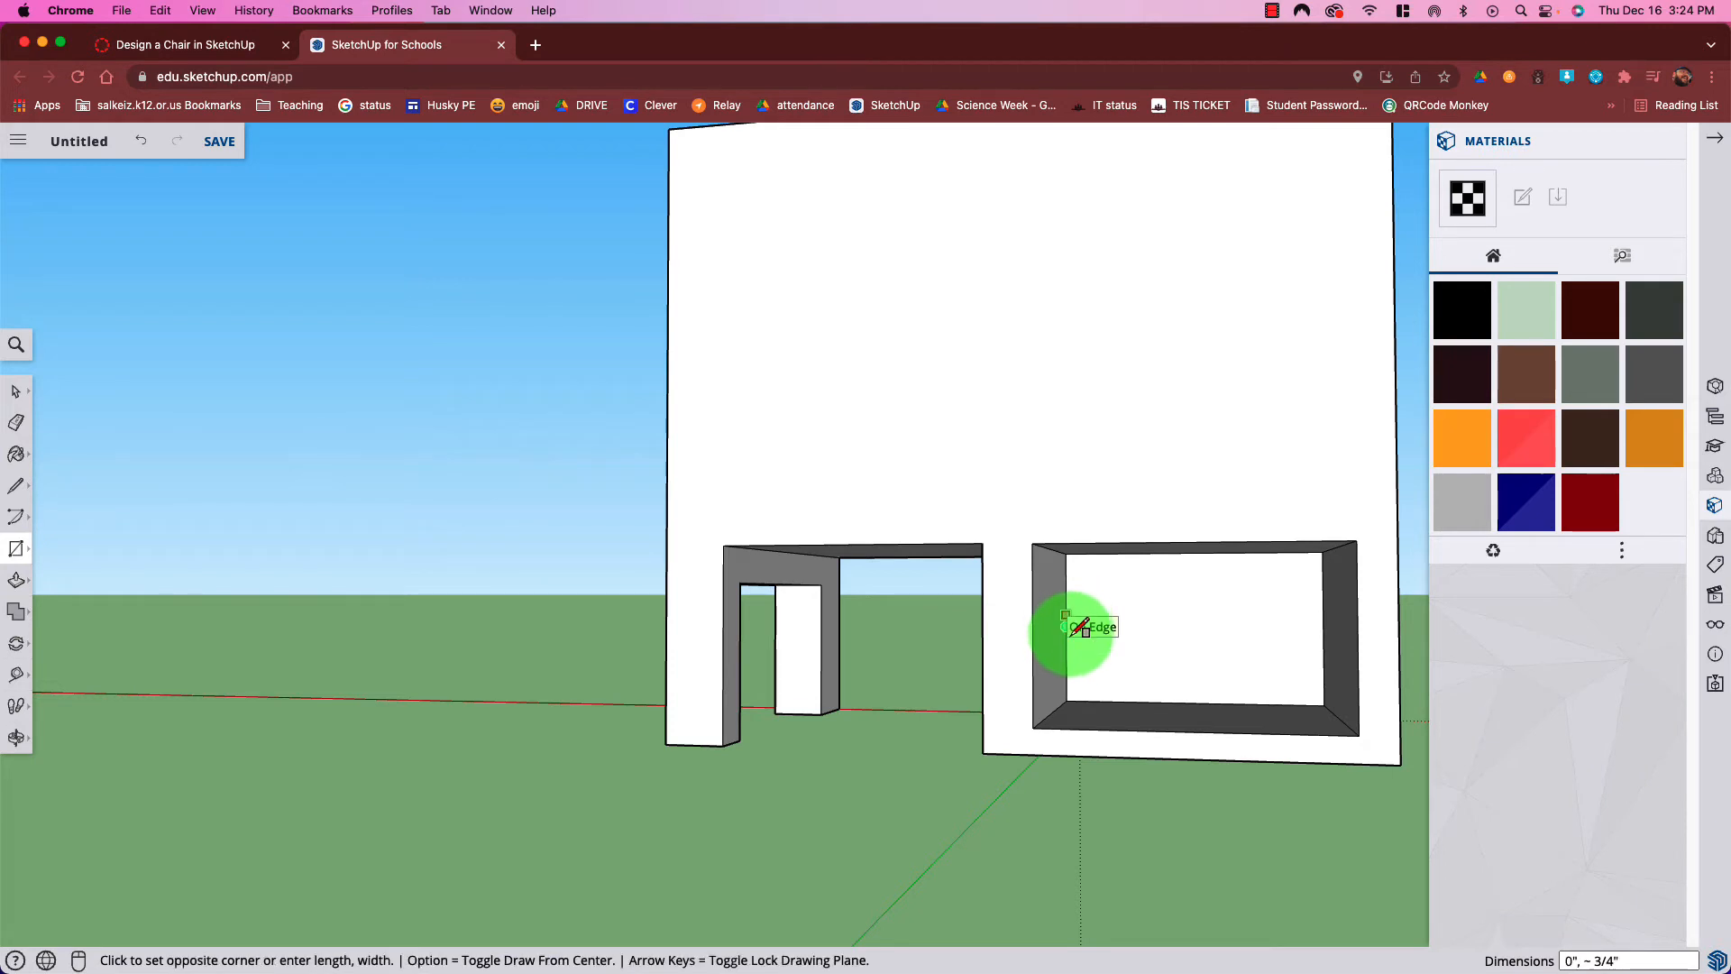
left_click(1325, 628)
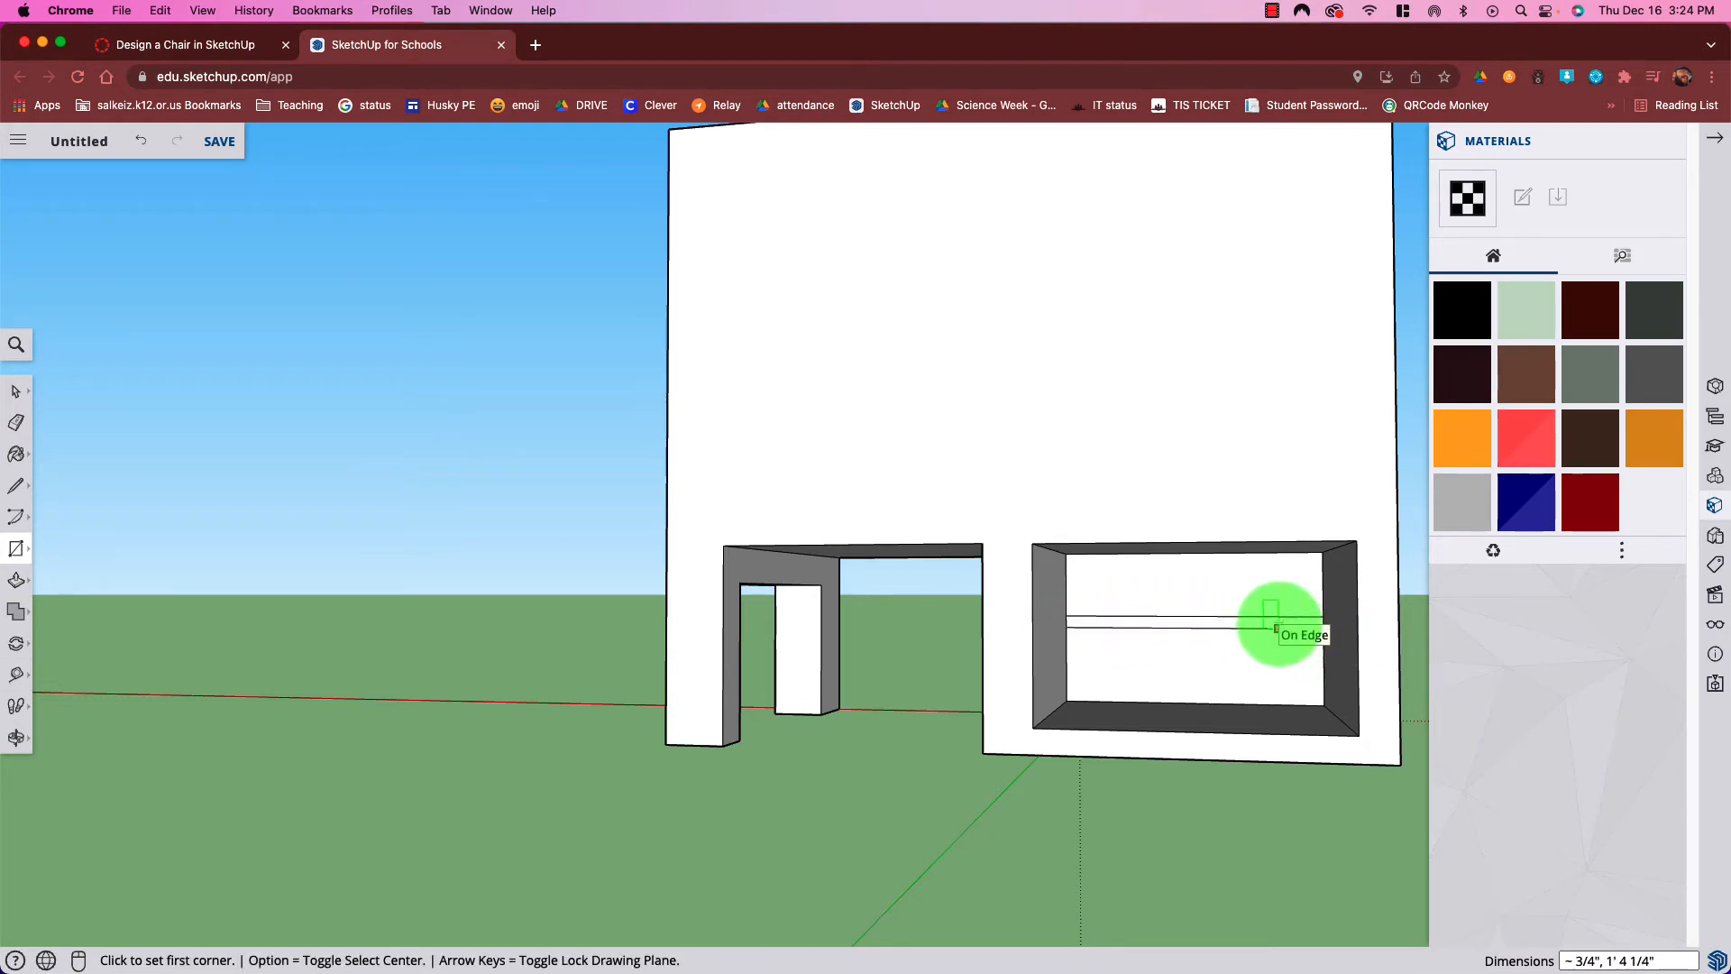
key("p")
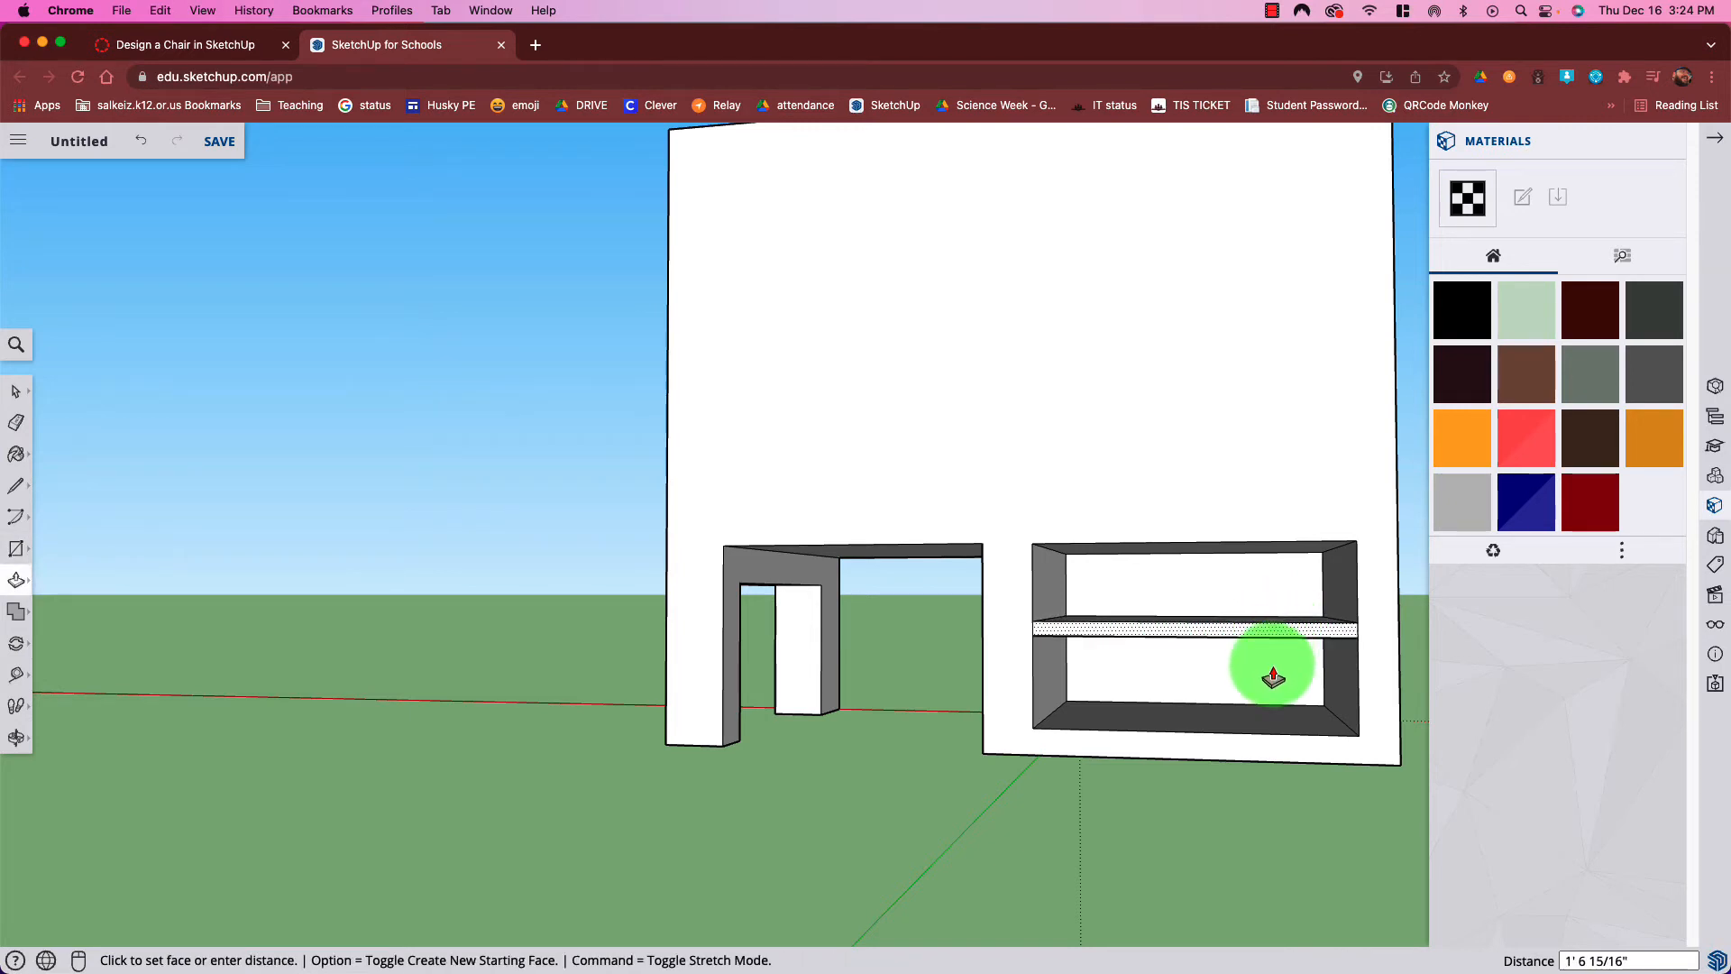
left_click(1273, 675)
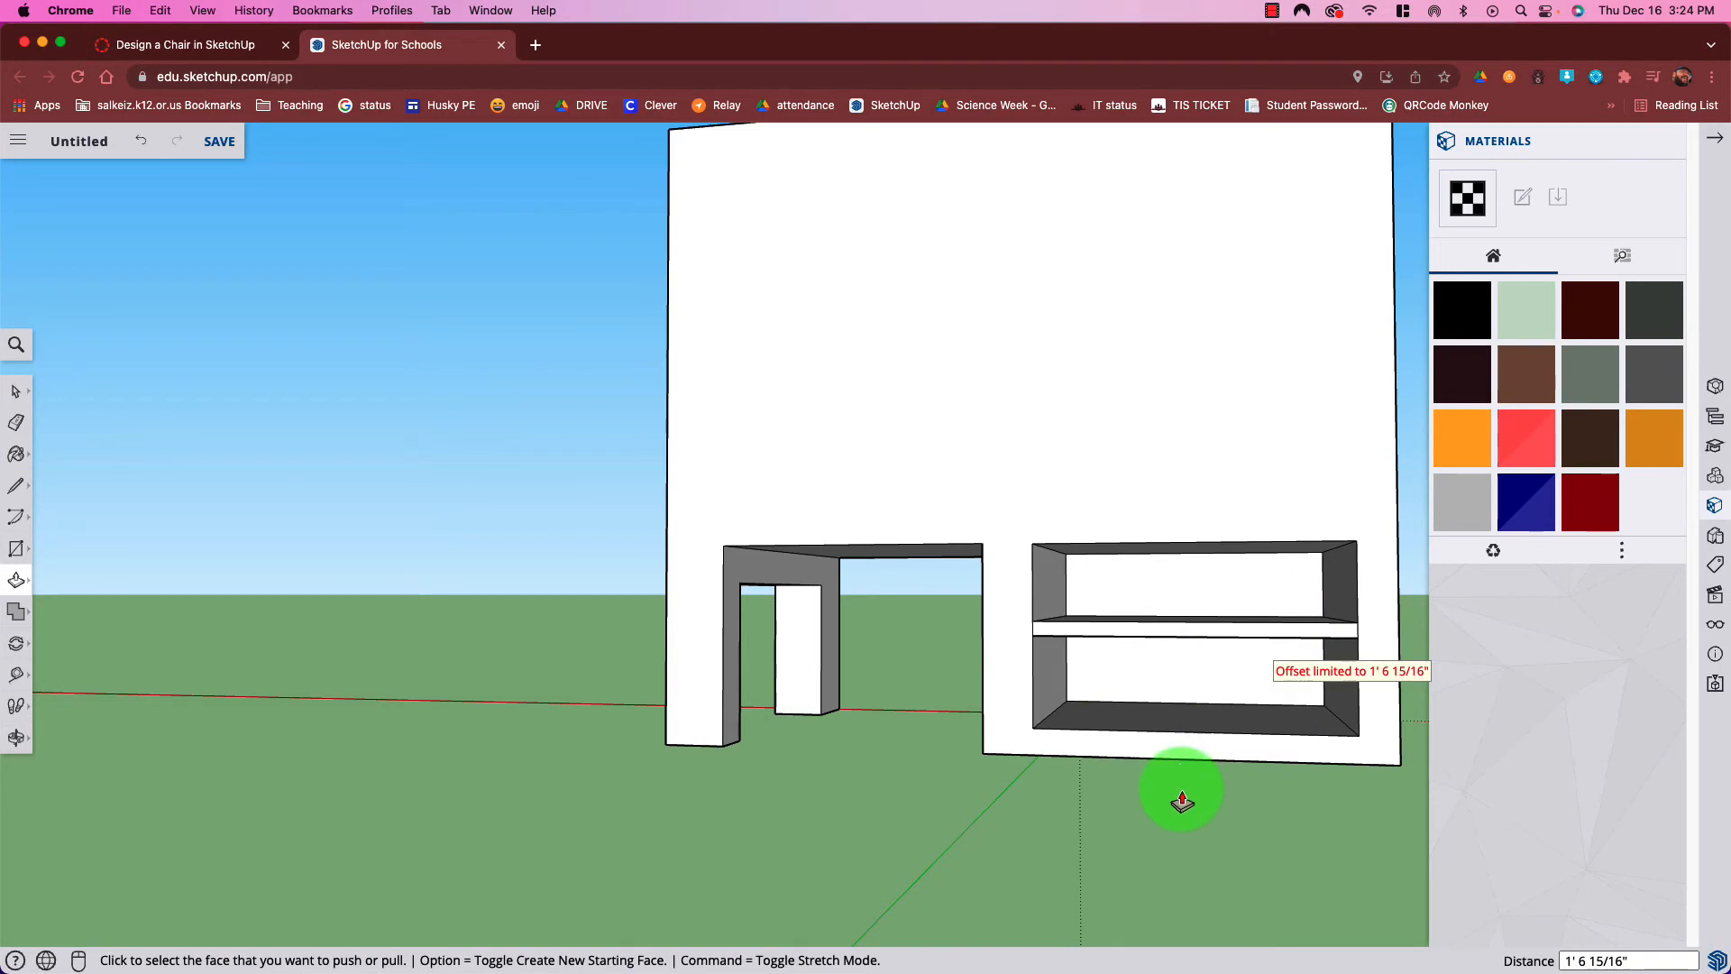
Select the edge where the seat meets the backrest and move it about 4 11/16" forward and down to slope both faces
key("o")
left_click_drag(1192, 783, 569, 741)
left_click_drag(337, 719, 1087, 530)
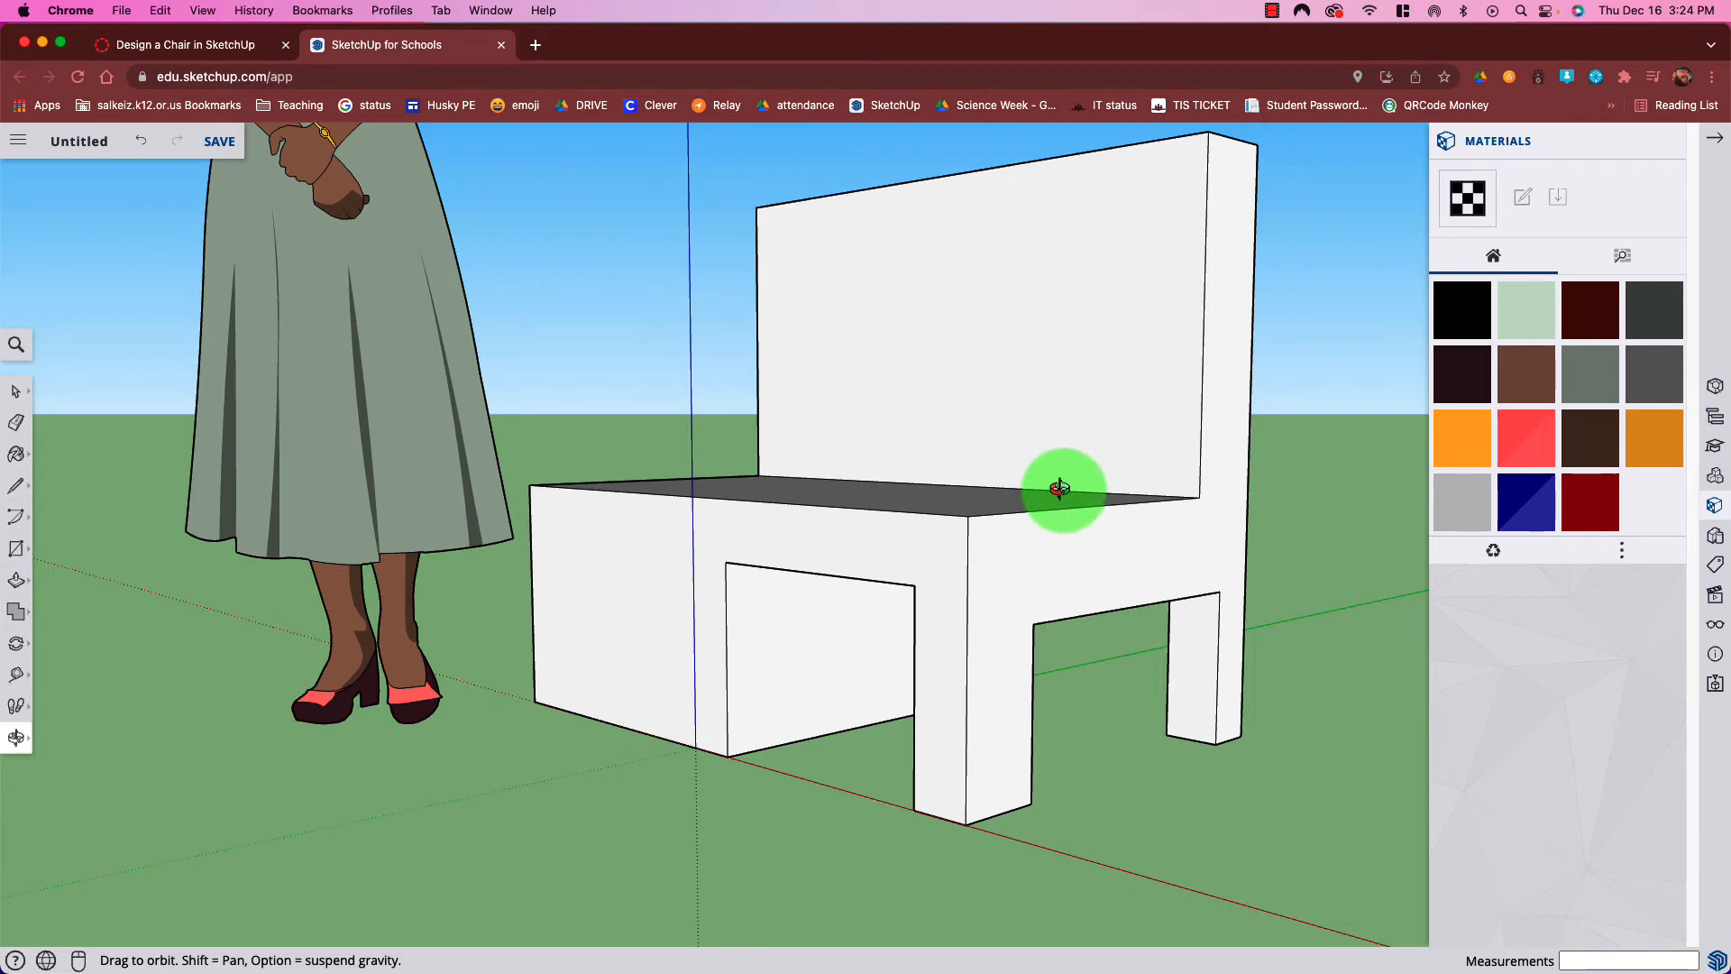
key("space")
scroll(1014, 485, "up", 3)
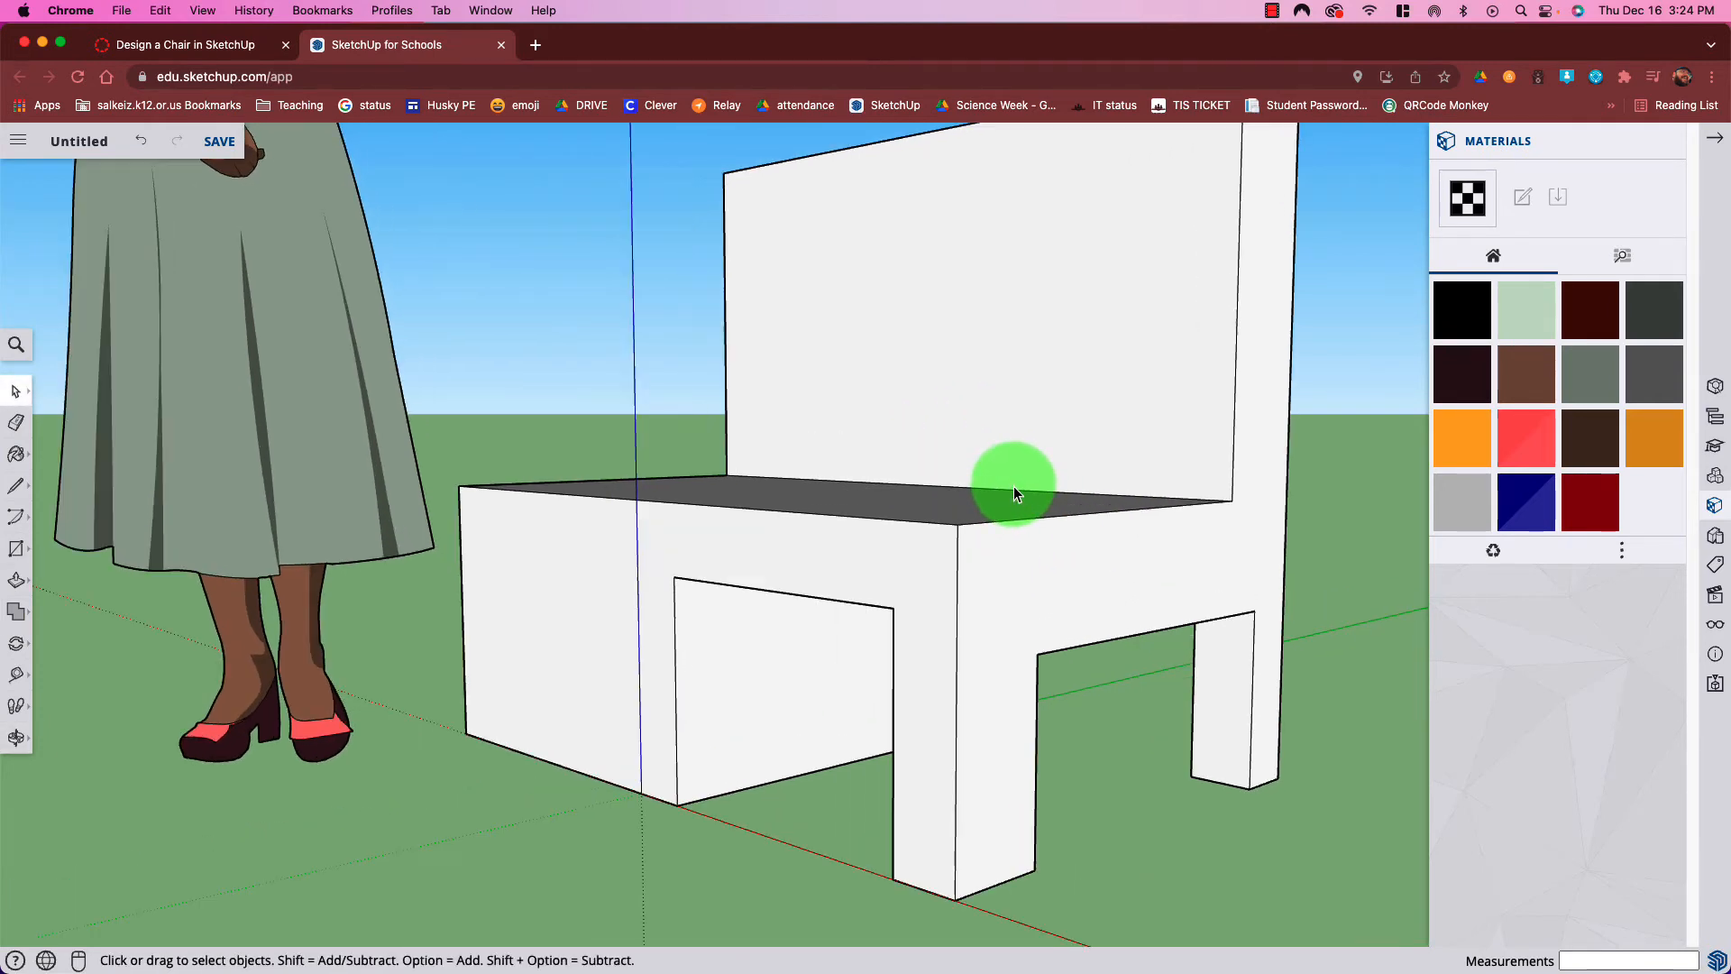
left_click(1019, 488)
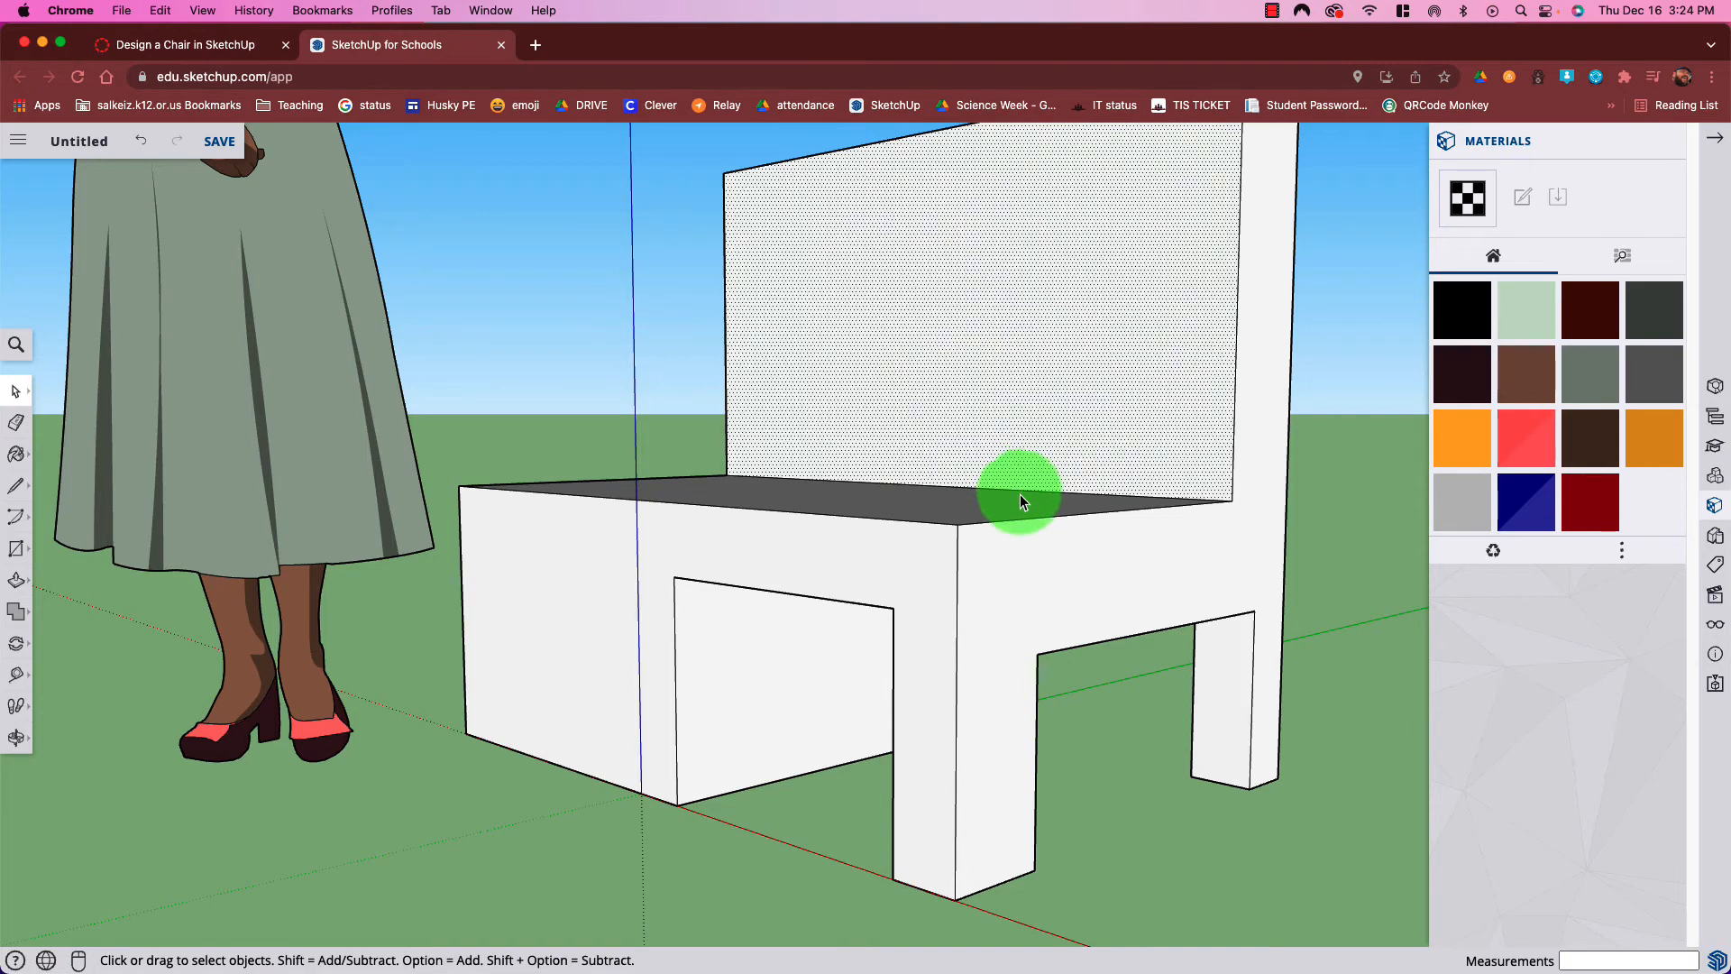
left_click(972, 516)
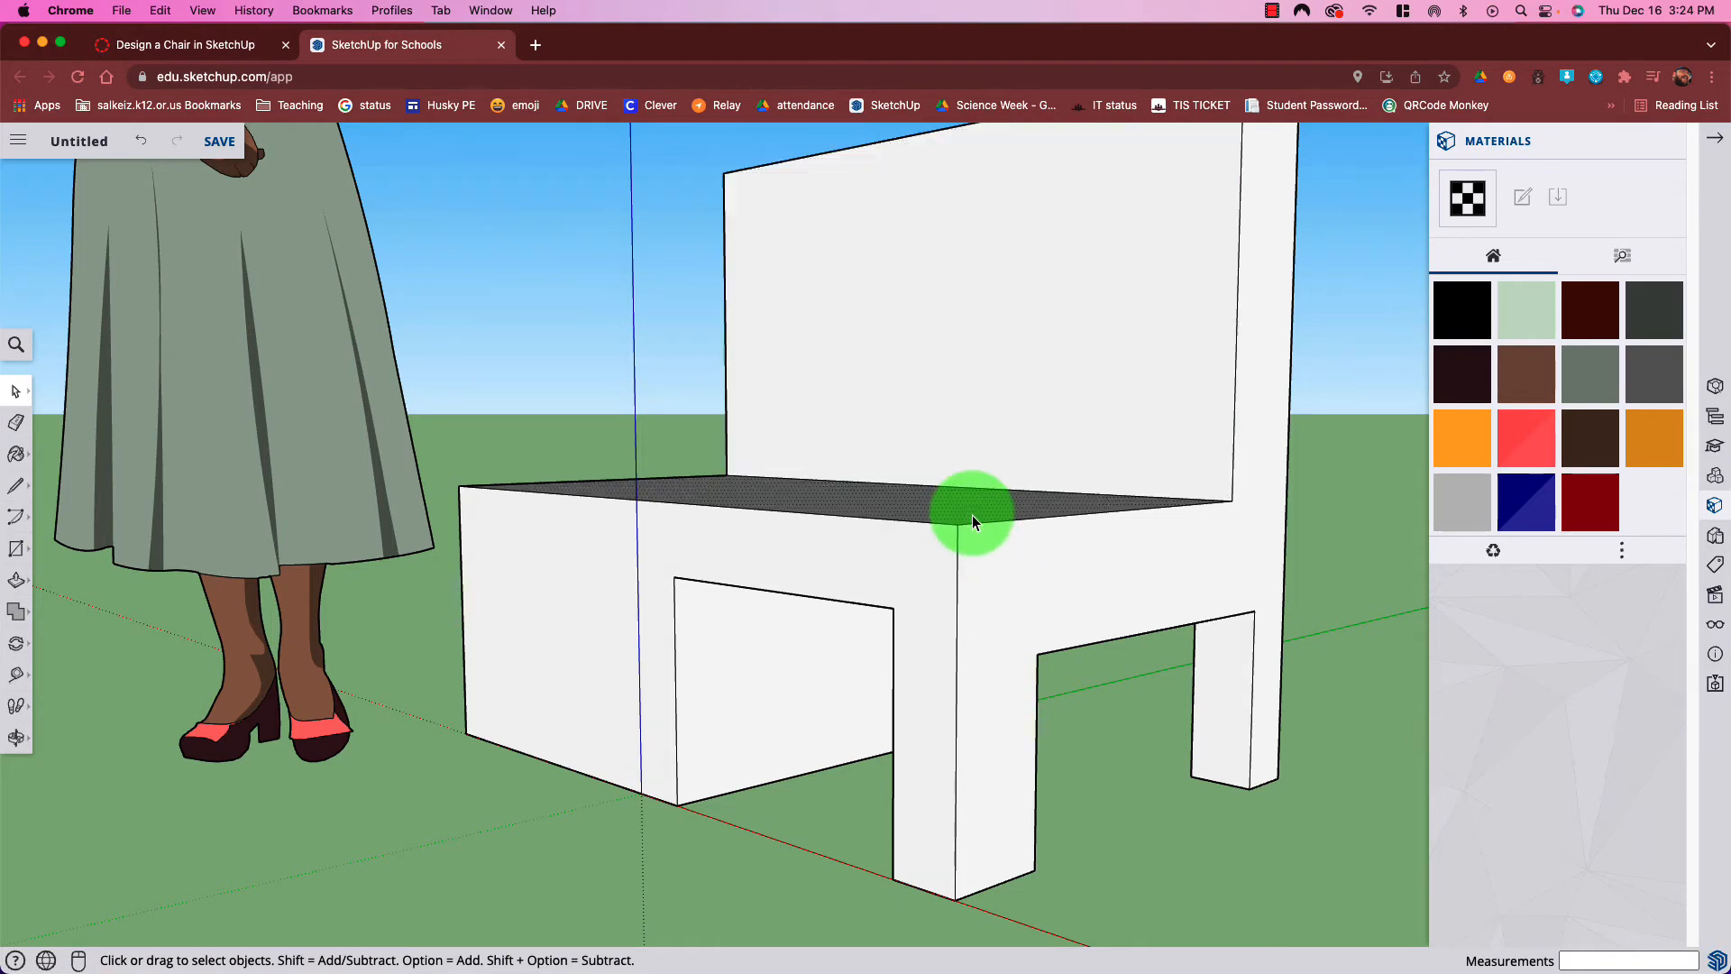
left_click(1037, 462, "shift")
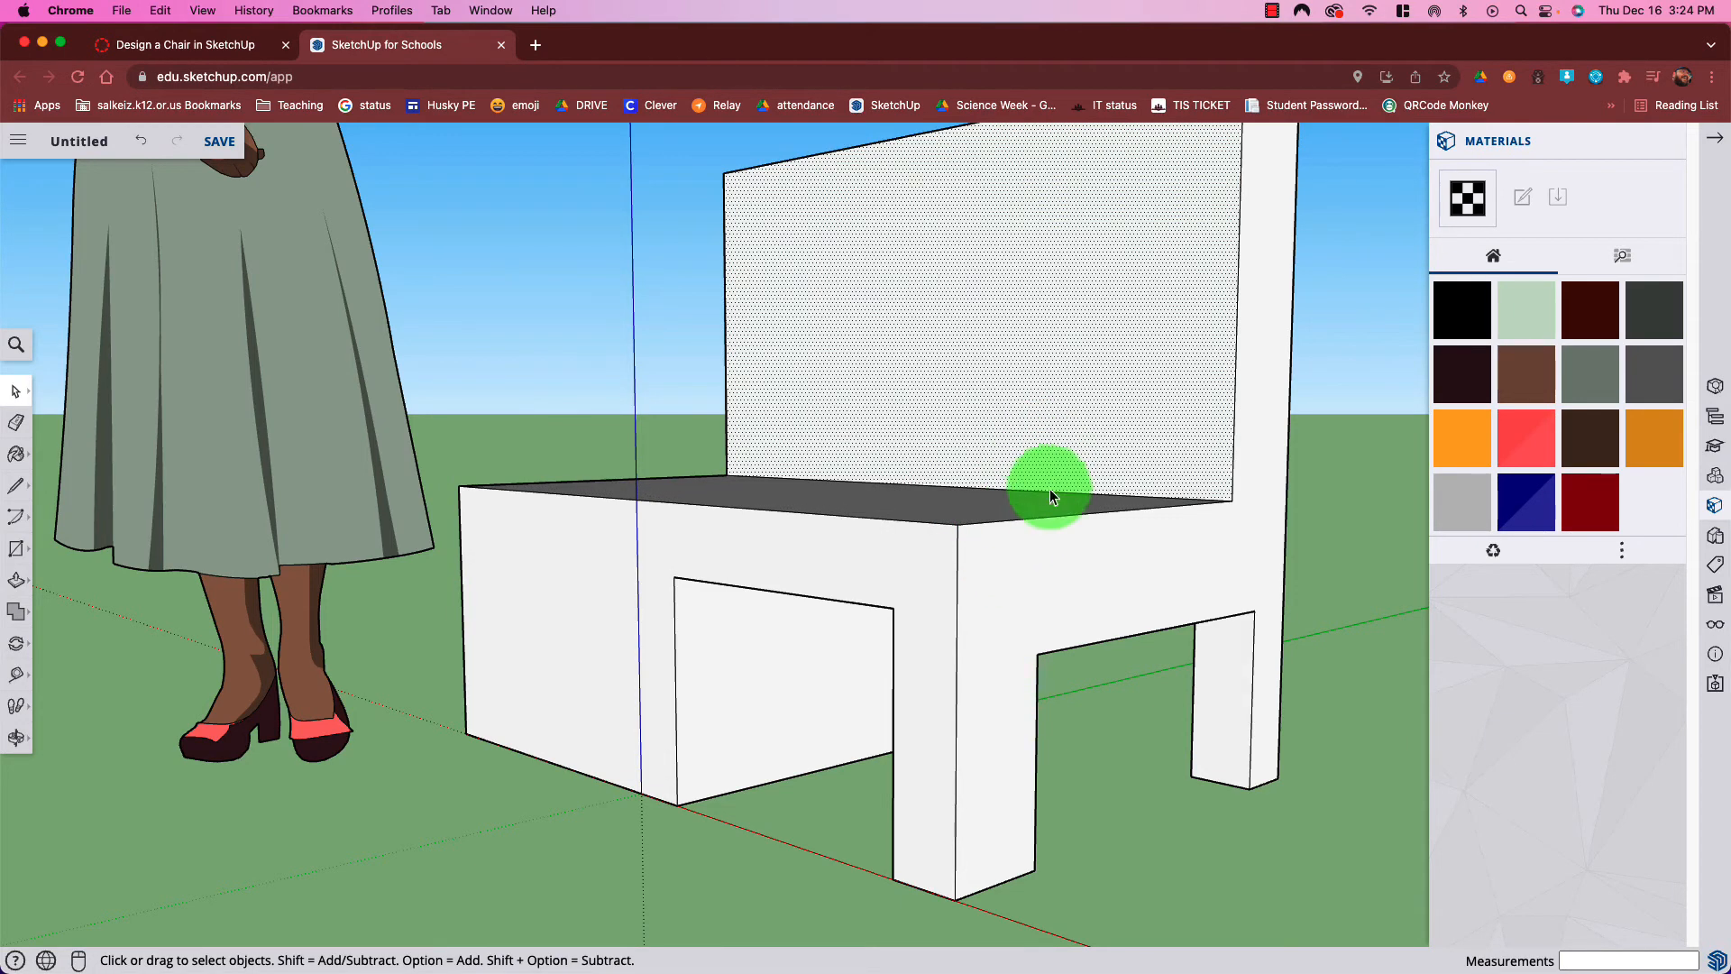
left_click(1032, 495)
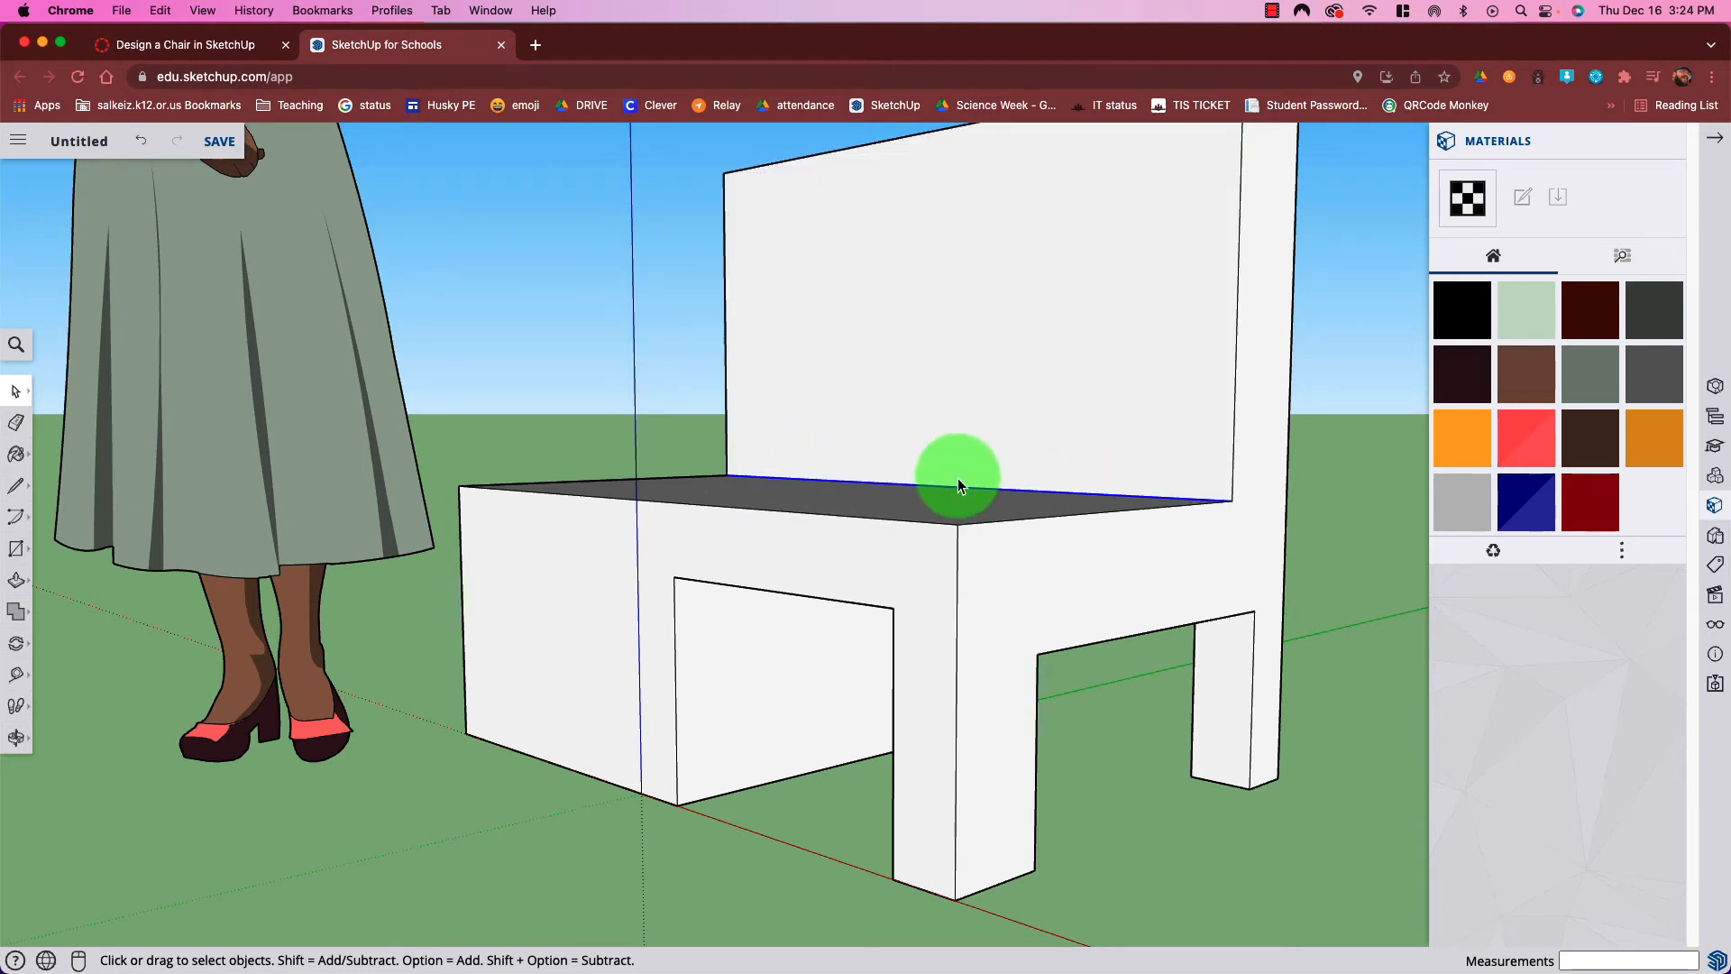
key("m")
left_click(1178, 501)
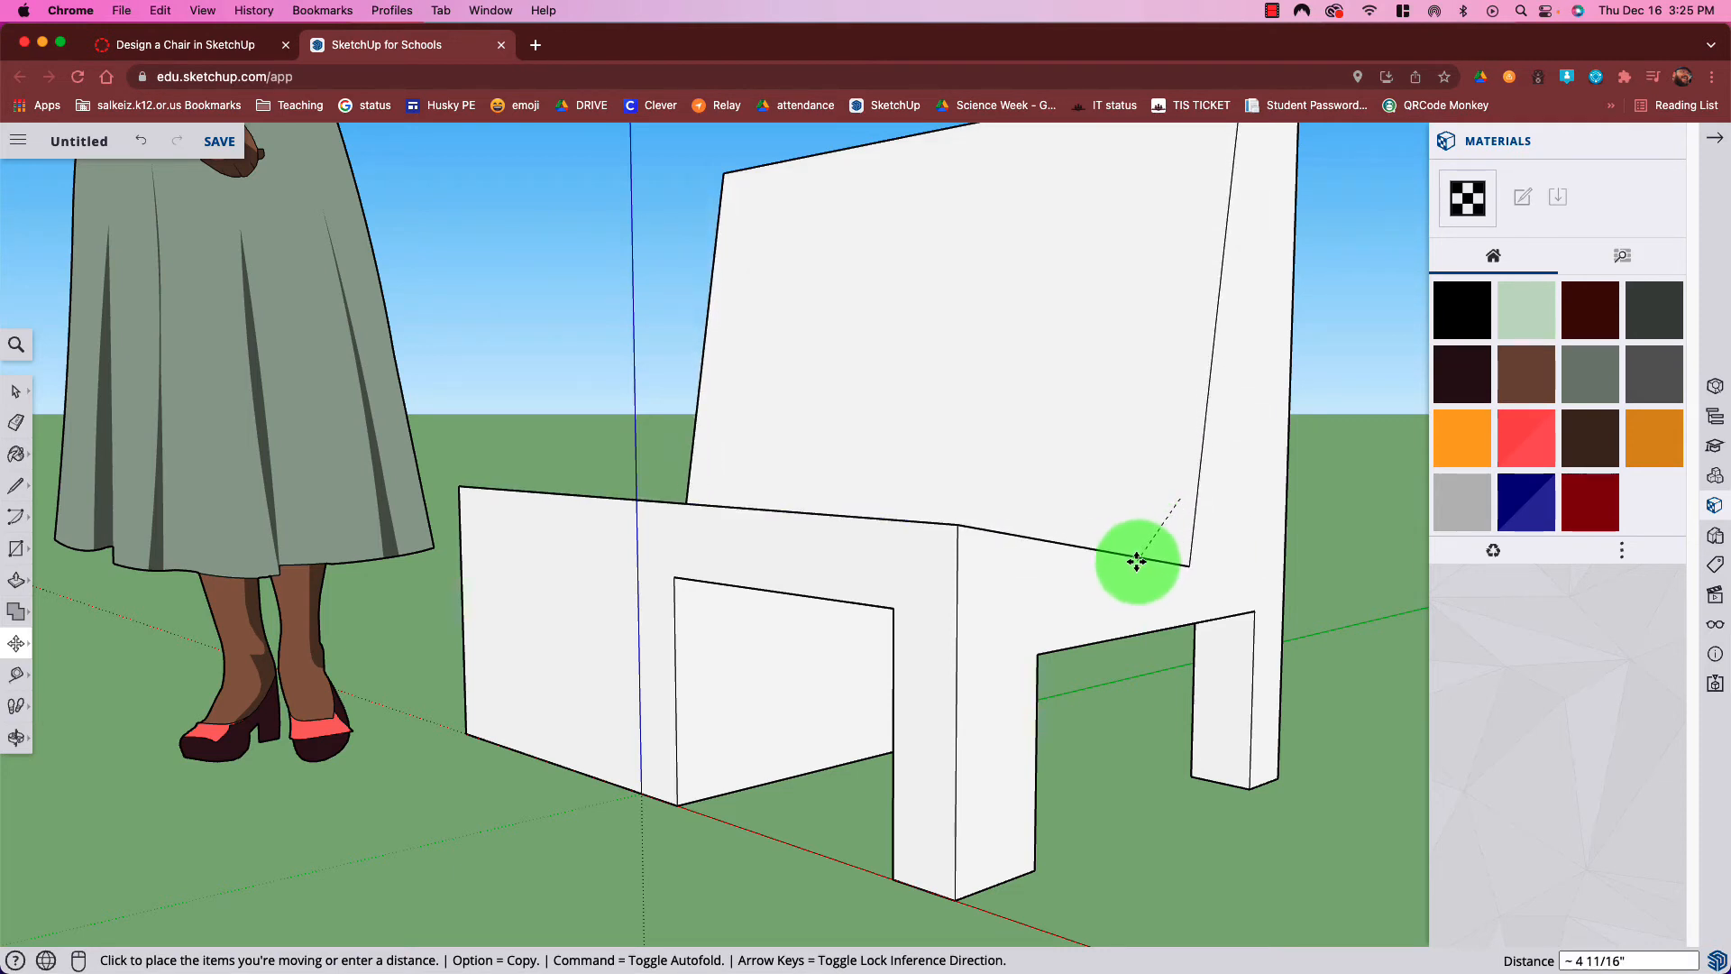
left_click(1137, 561)
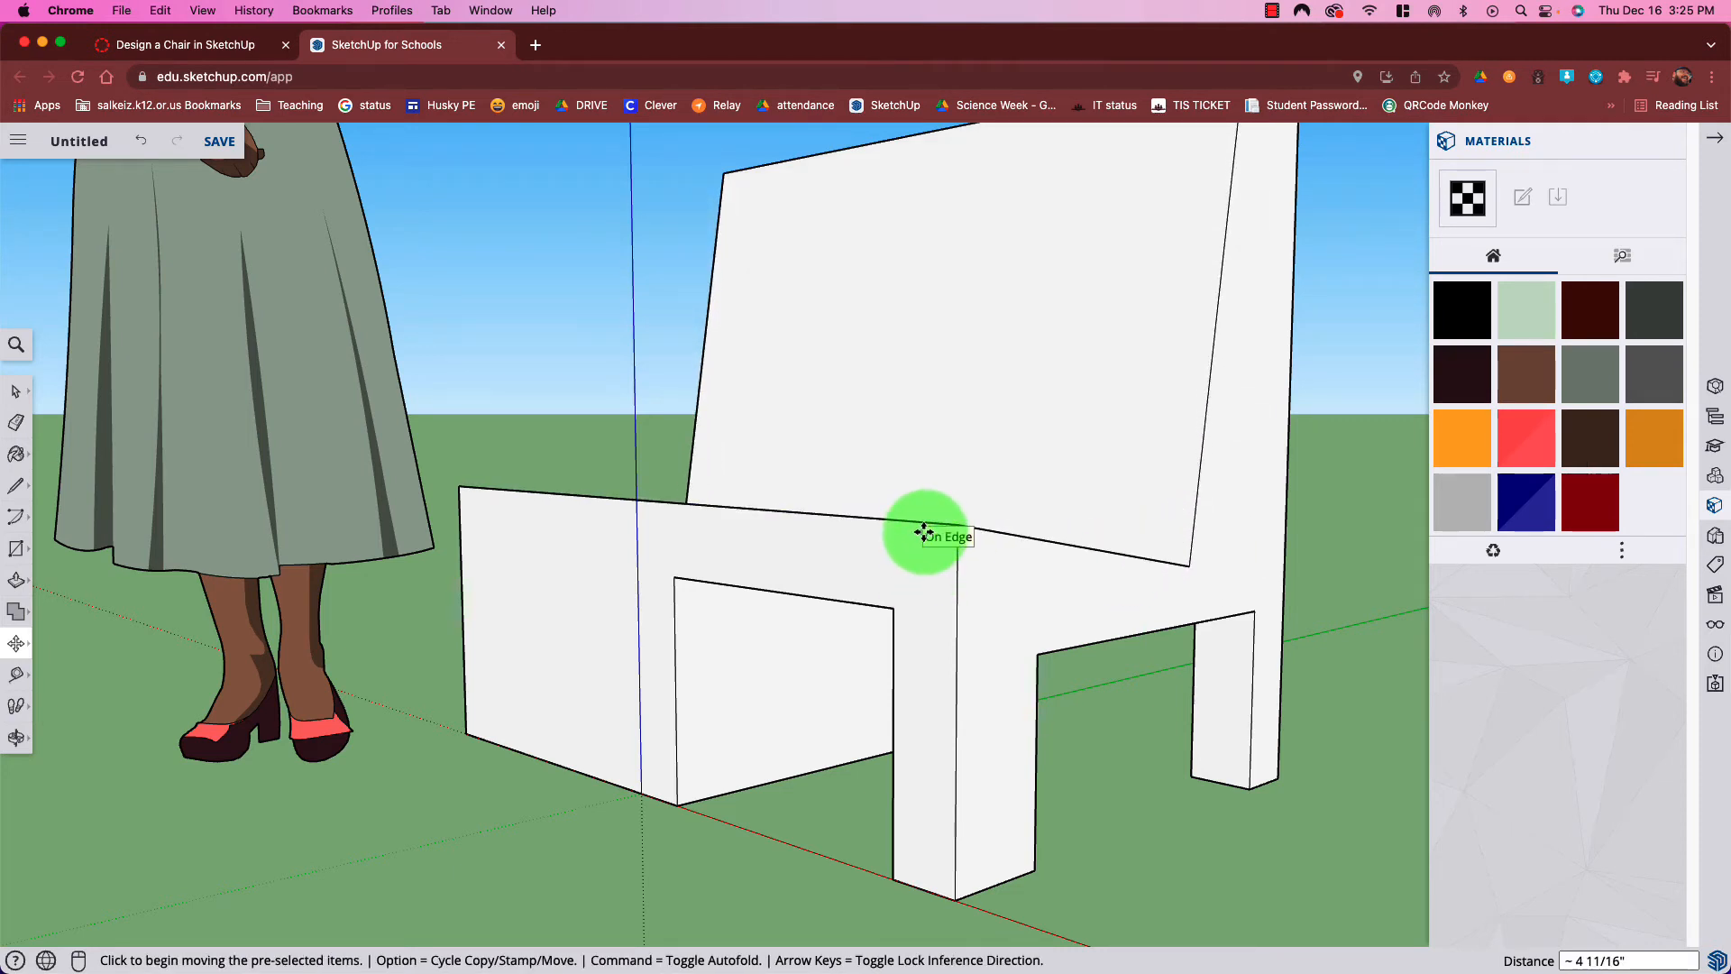
Select the seat's front top edge and move it about 1 5/16" straight down along the blue axis
key("space")
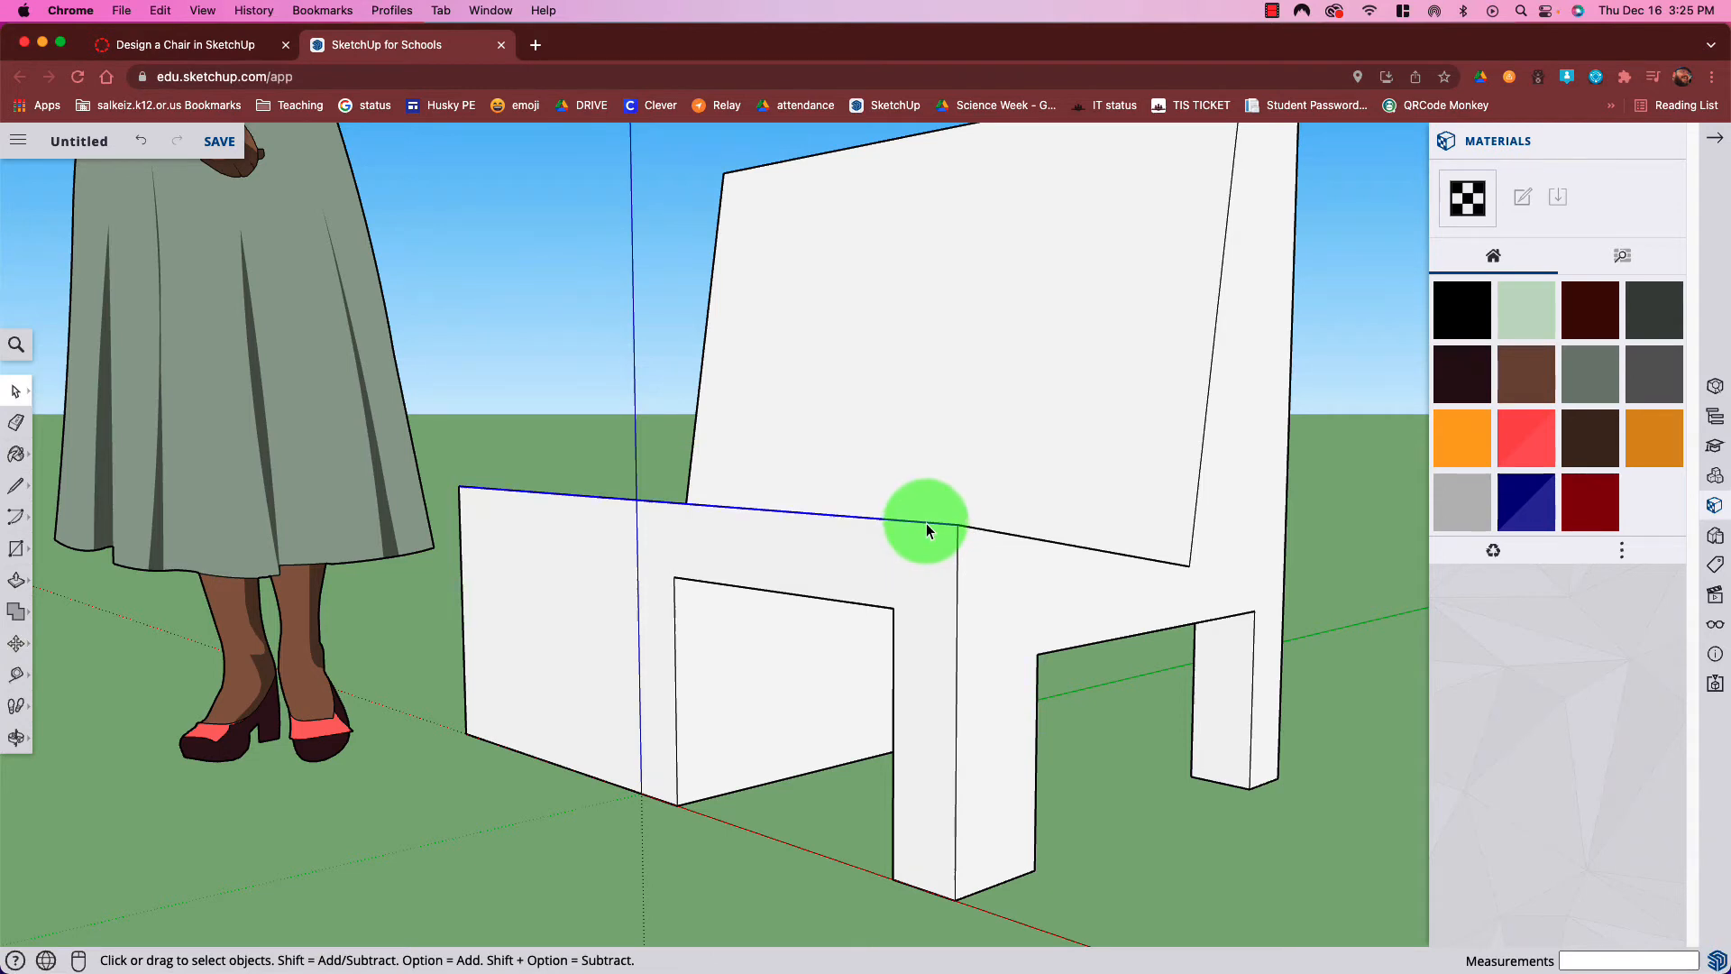
key("m")
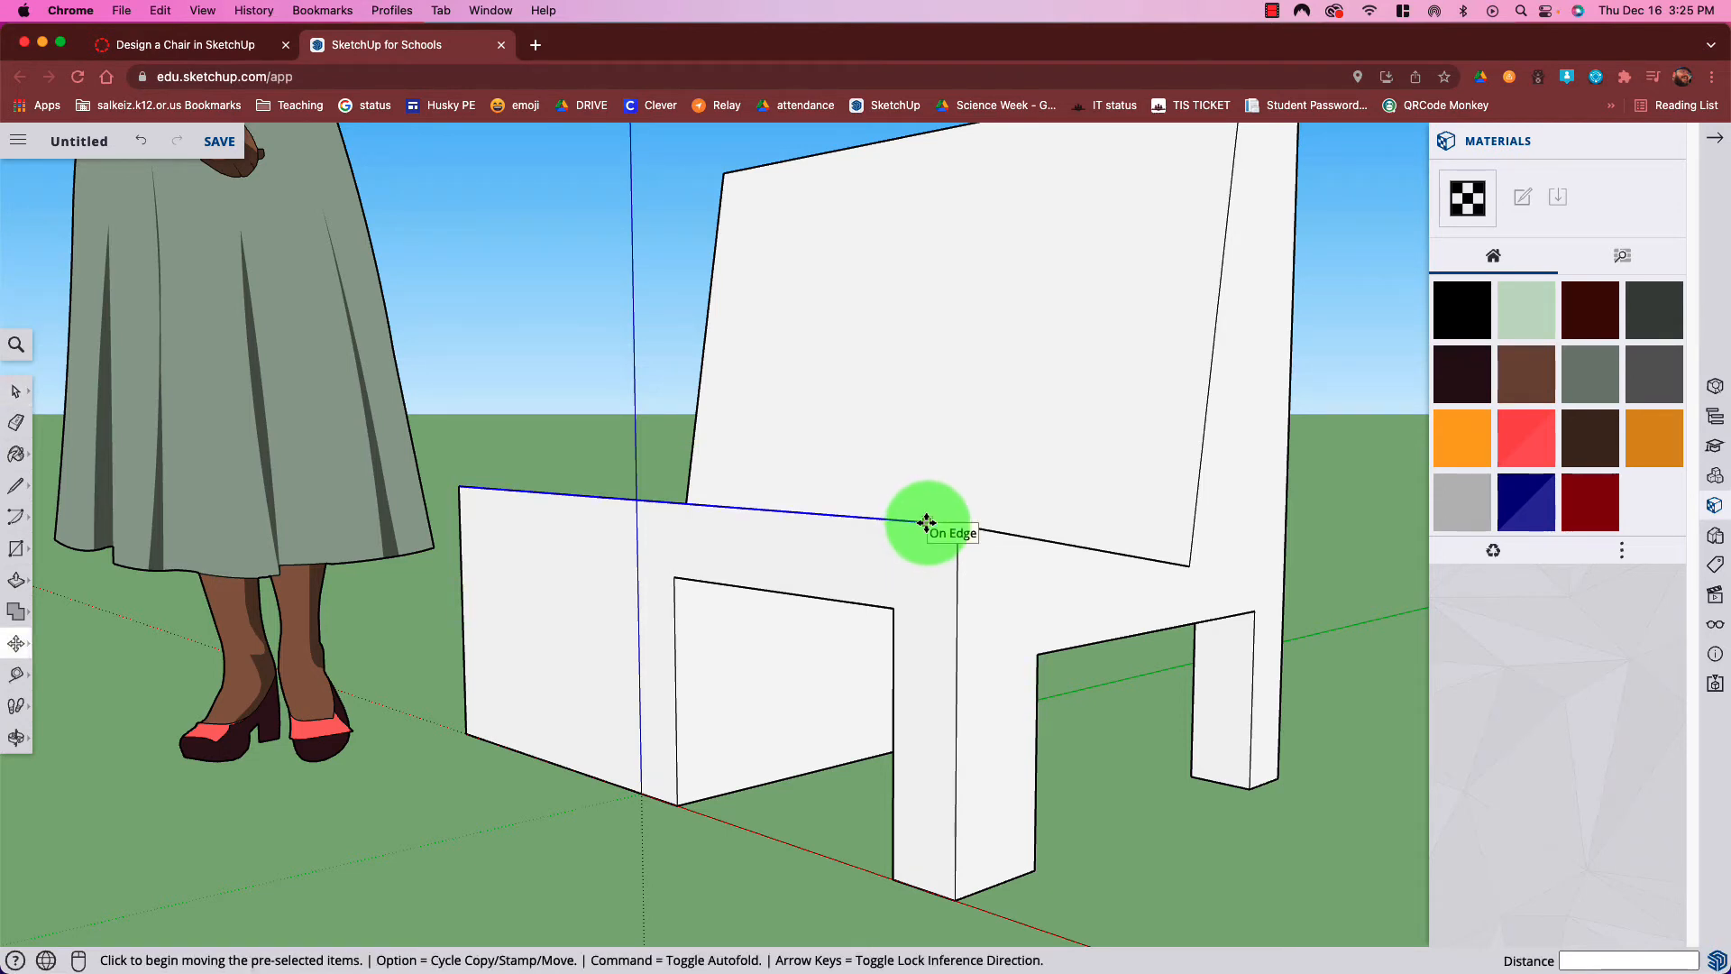
left_click(927, 525)
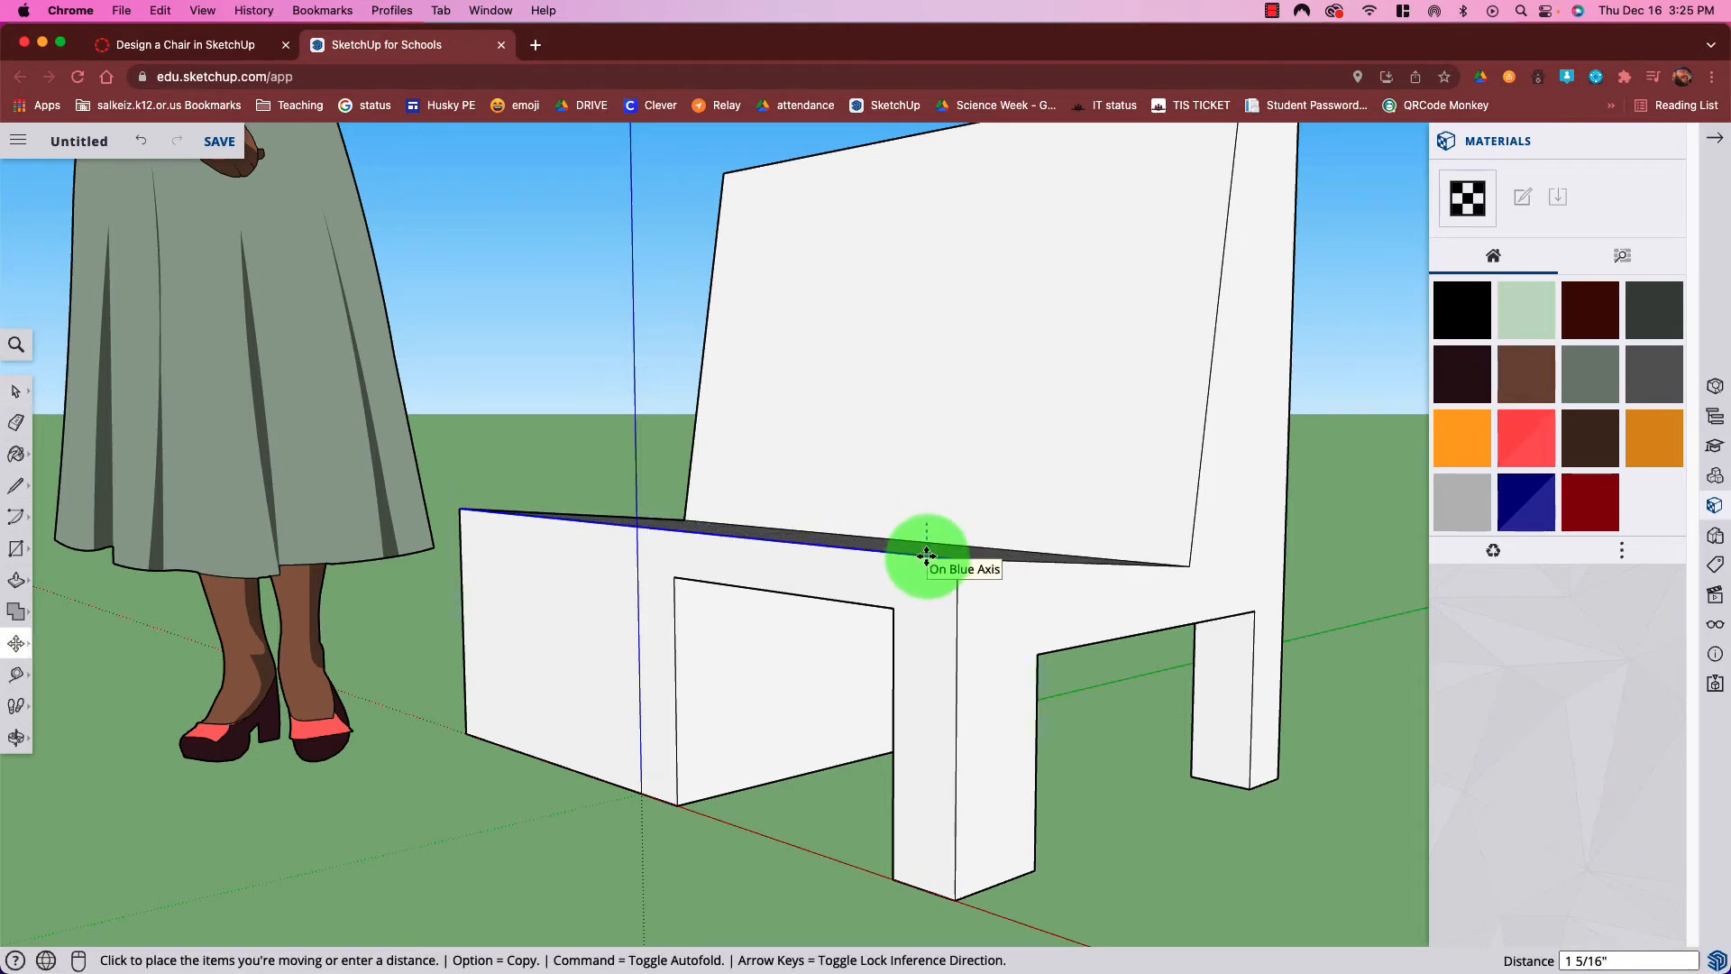
left_click(927, 555)
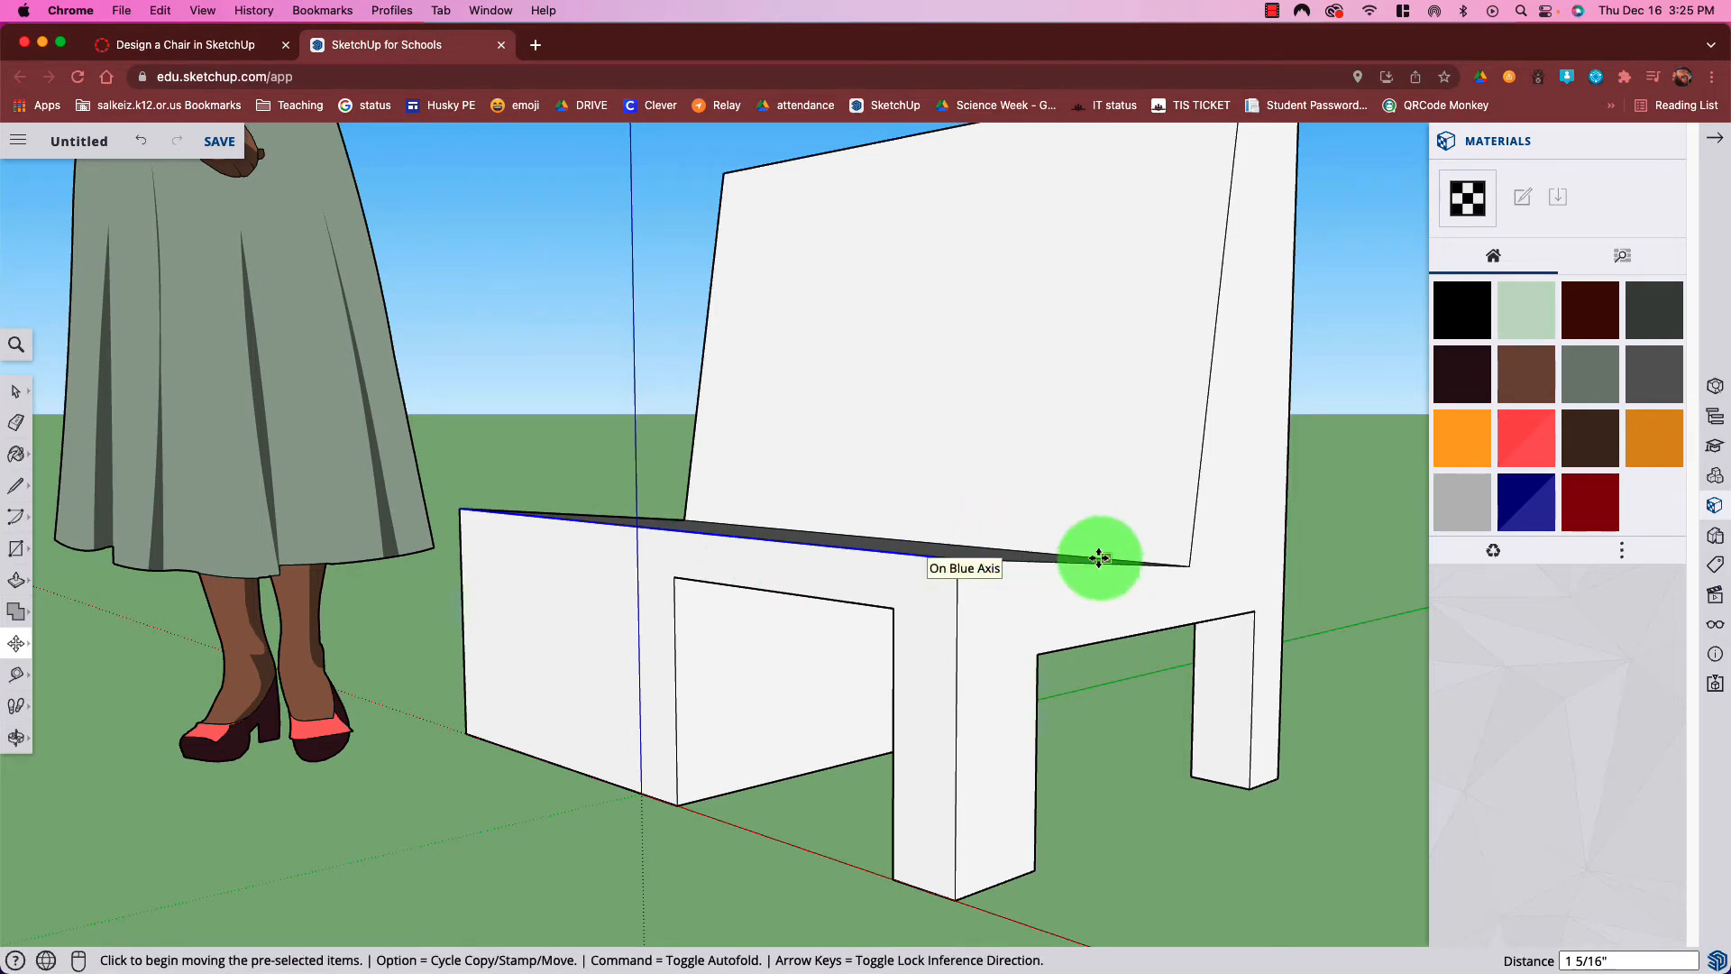
Select the backrest's top front edge and move it about 3 1/2" backward along the green axis to increase the slope
middle_click_drag(1121, 577, 928, 572)
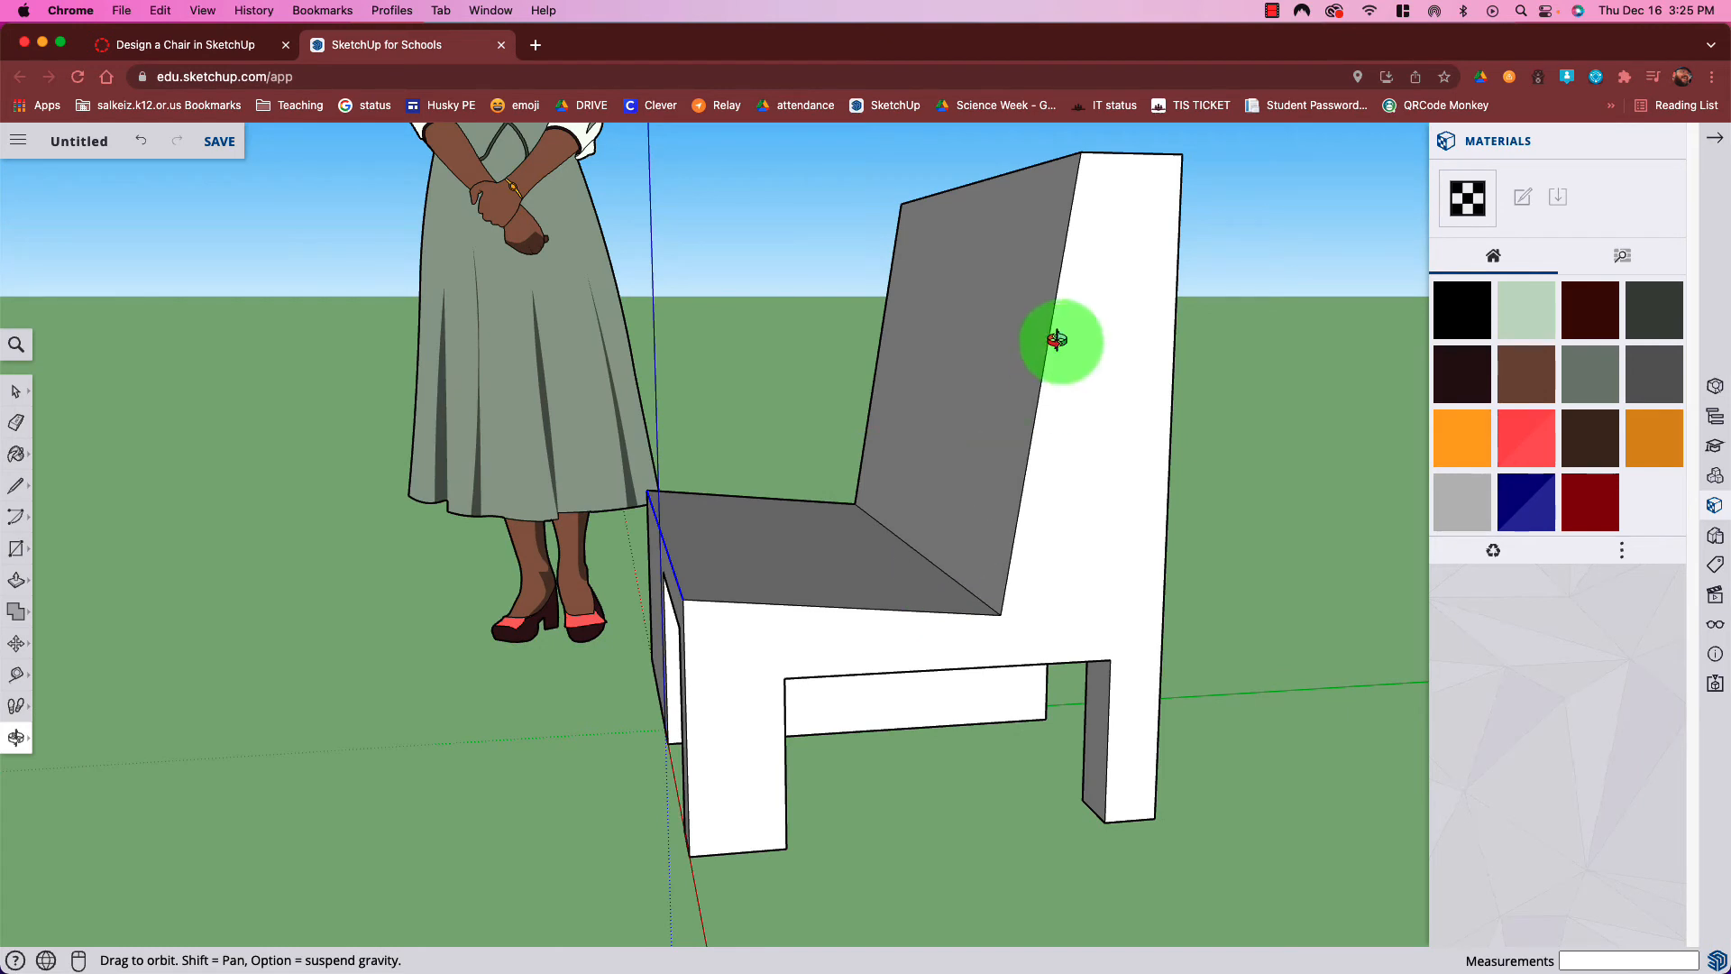
key("space")
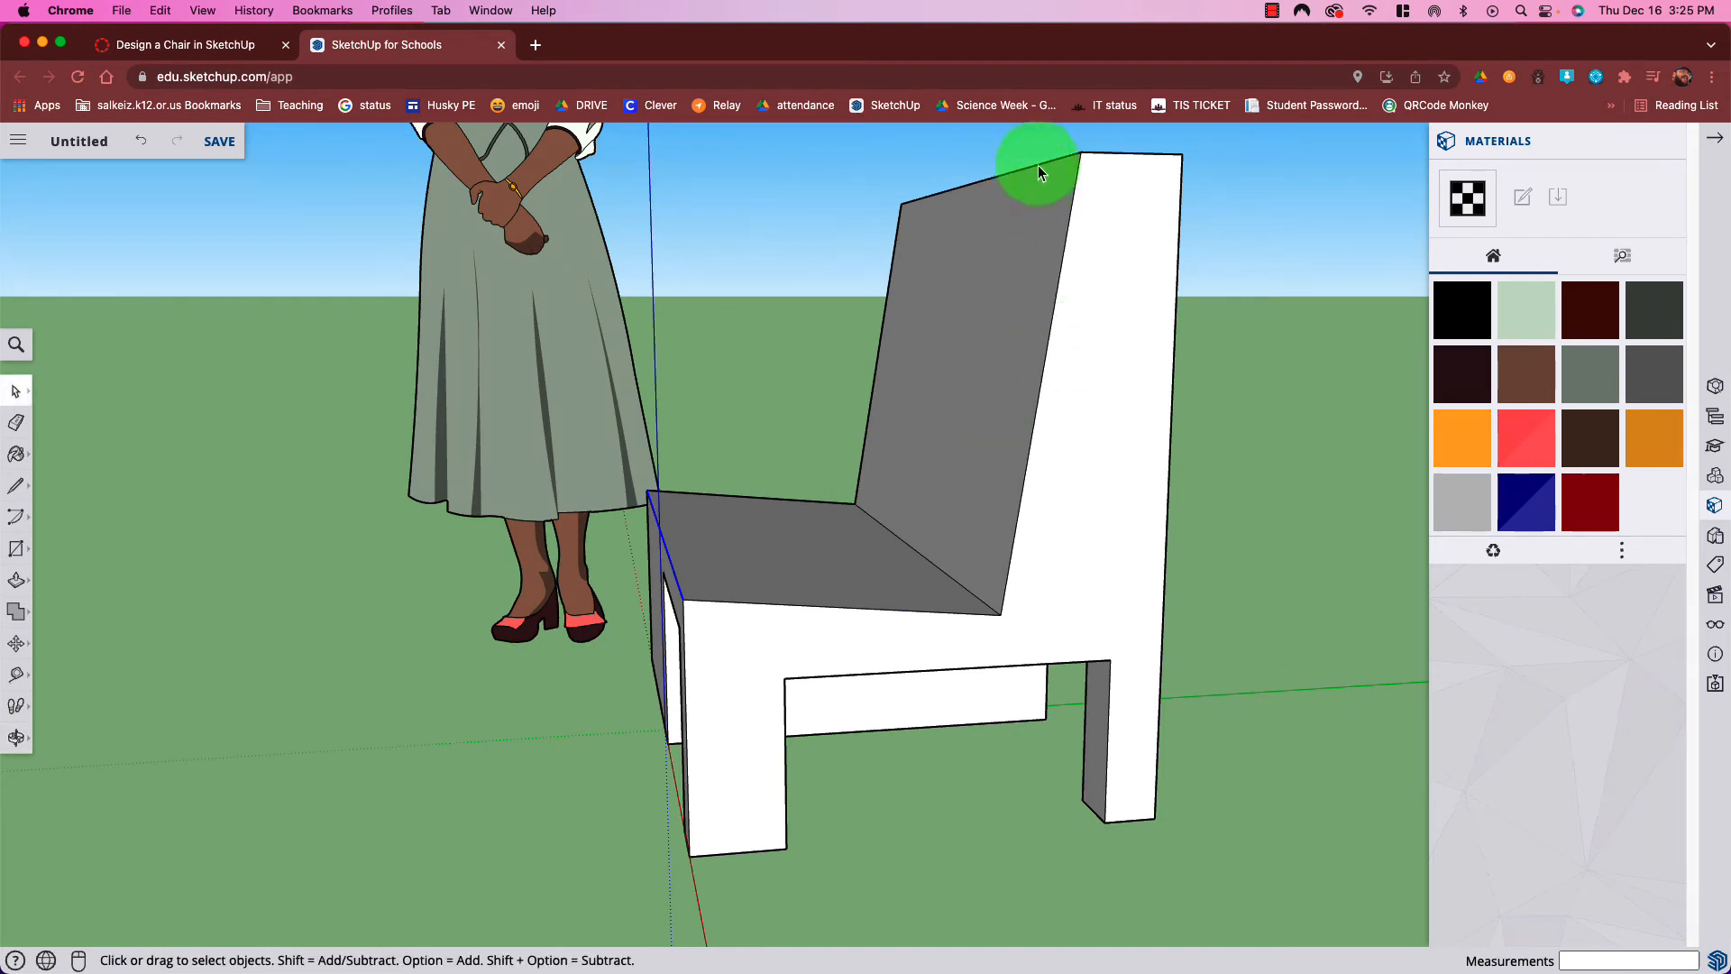
key("m")
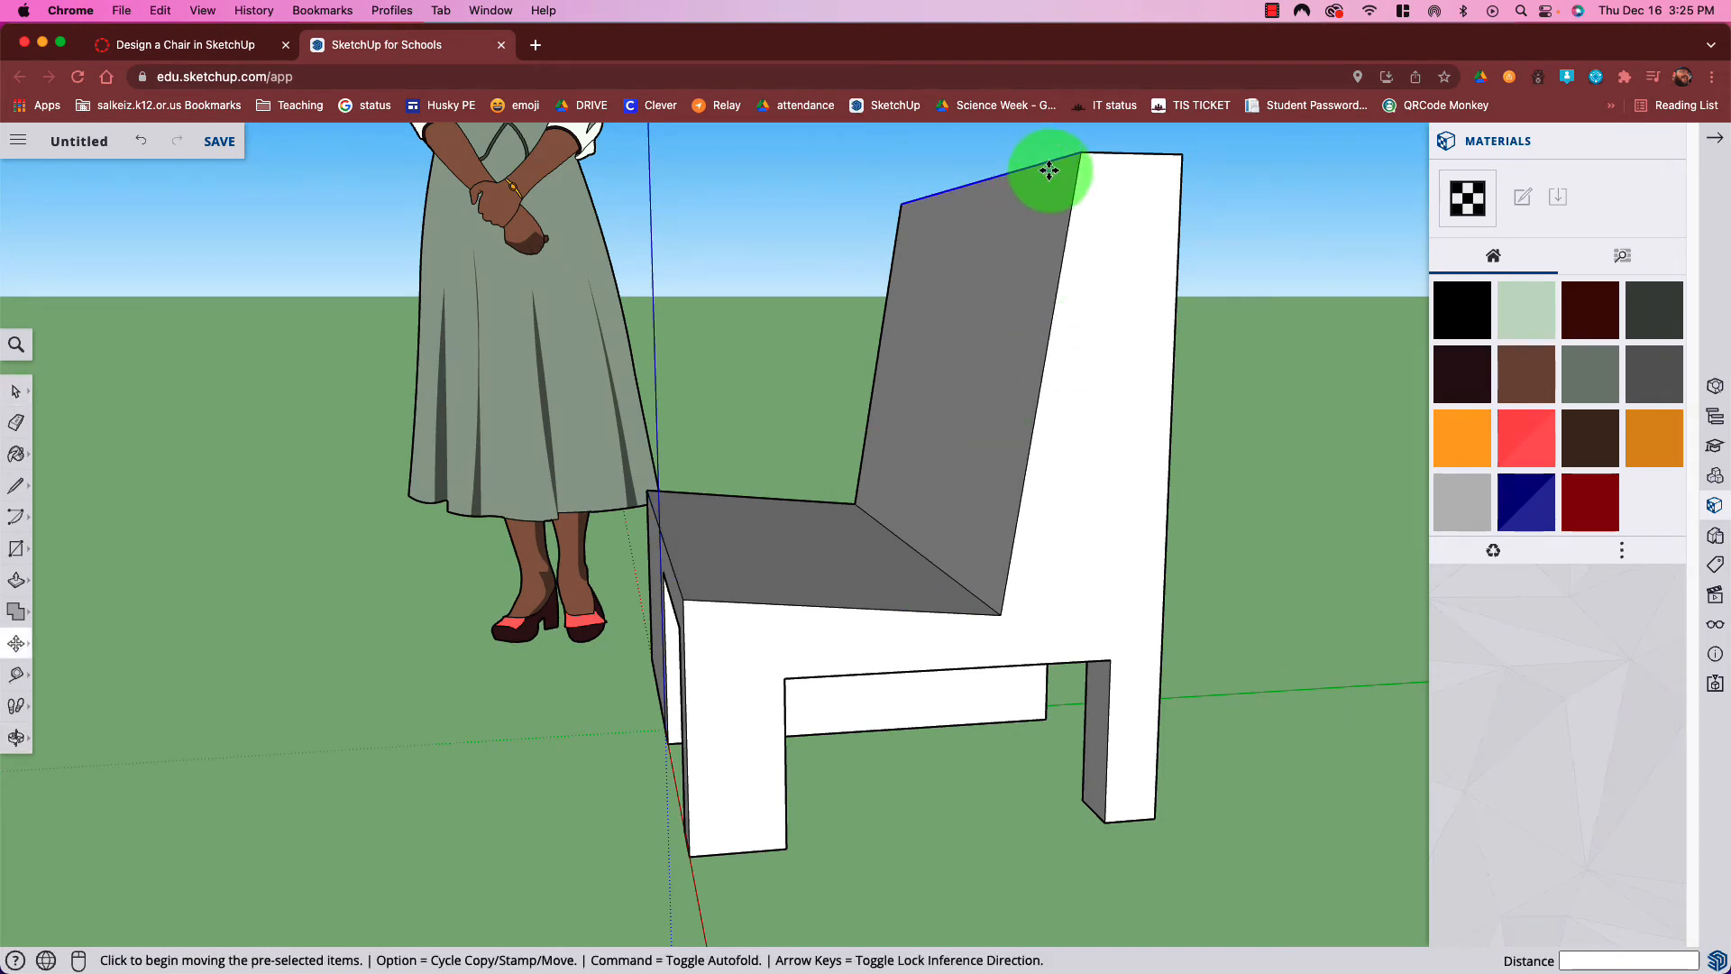
left_click(1053, 161)
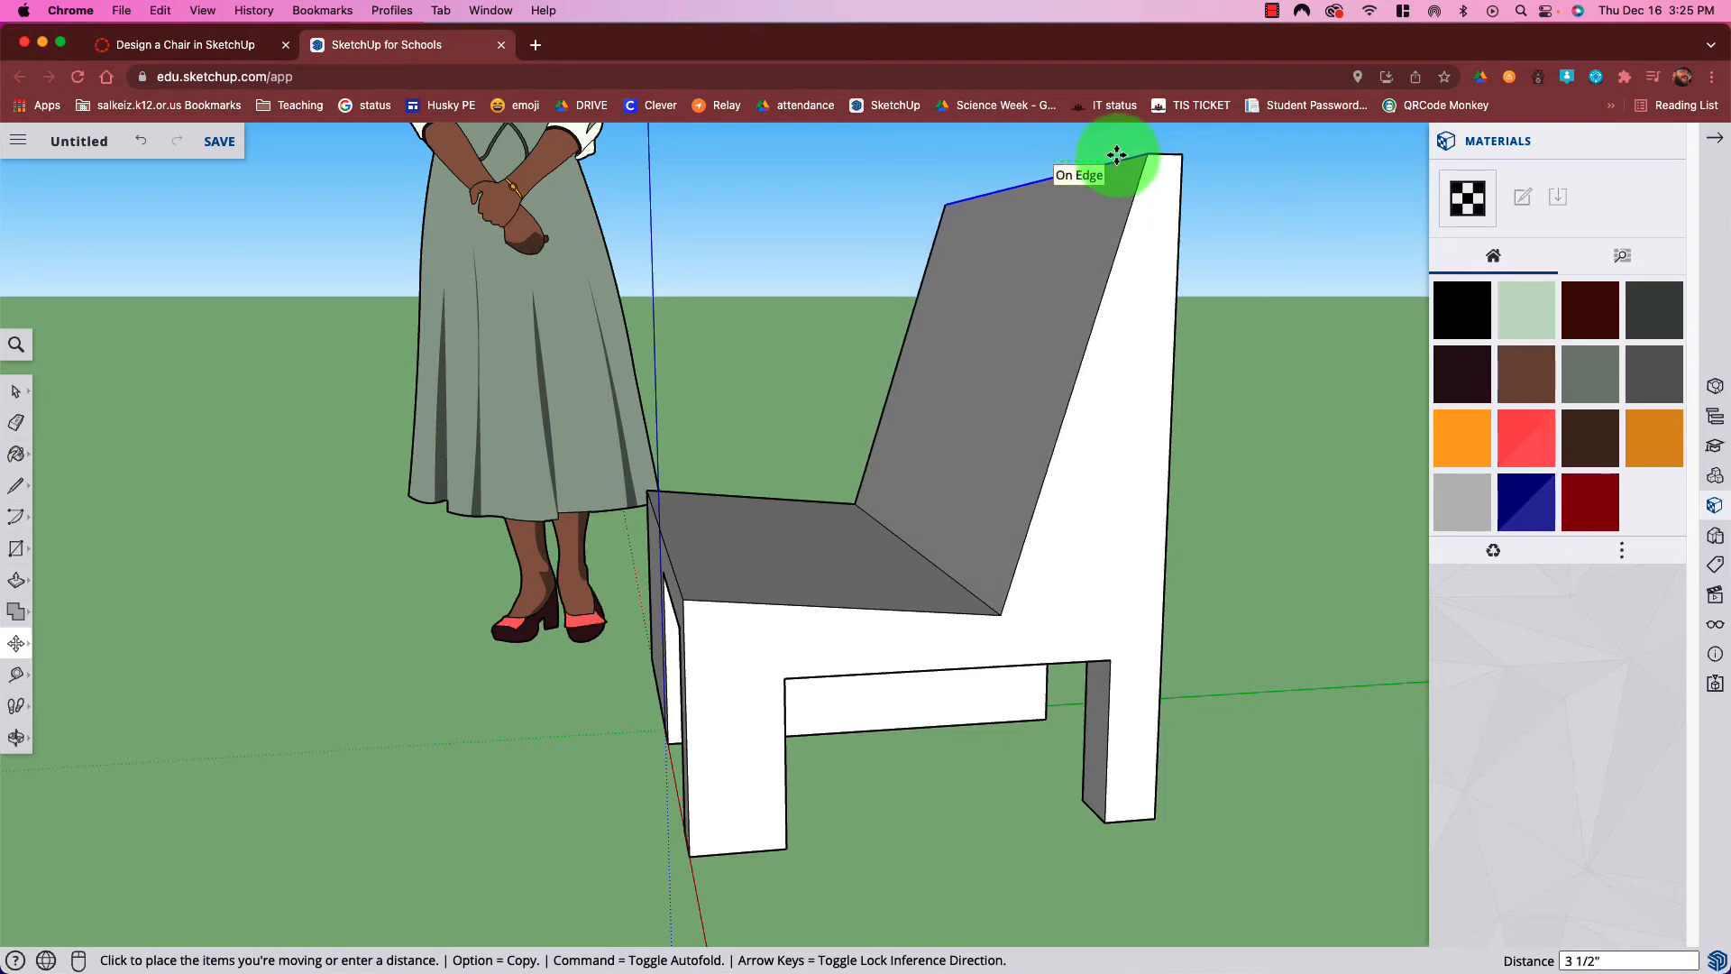
left_click(1116, 155)
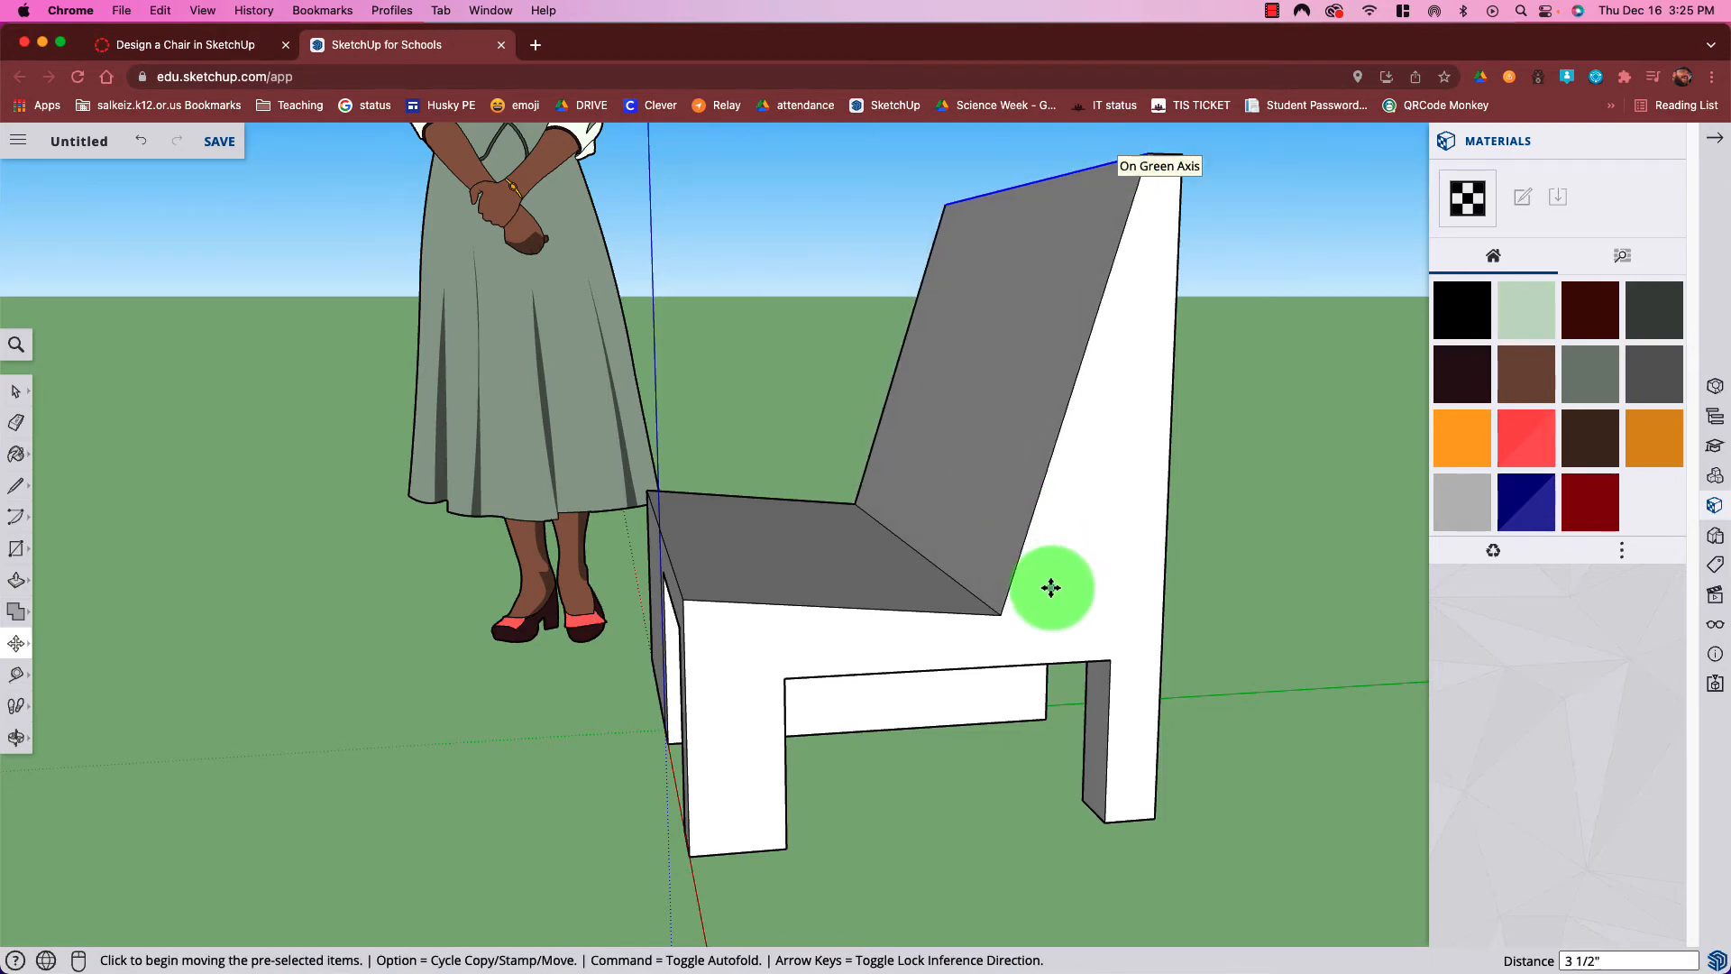
Paint the chair's outer side face with the legs and its front face with the dark red material
middle_click_drag(1051, 588, 1159, 512)
left_click_drag(1160, 511, 753, 600)
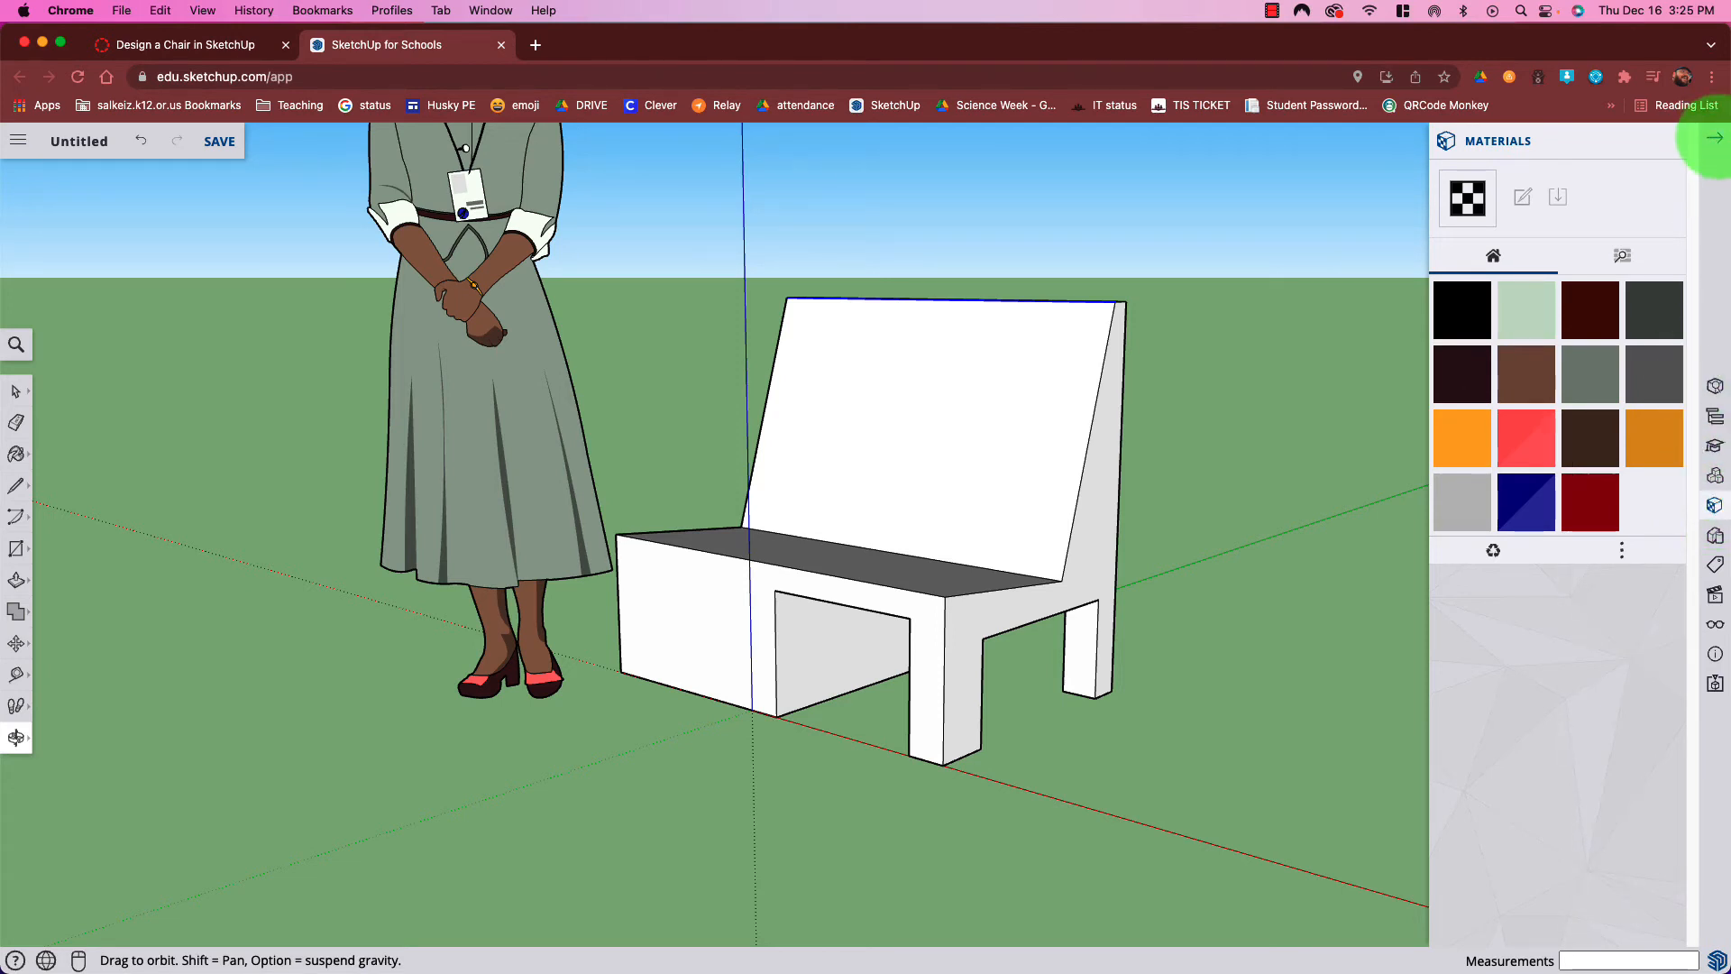
left_click(1714, 138)
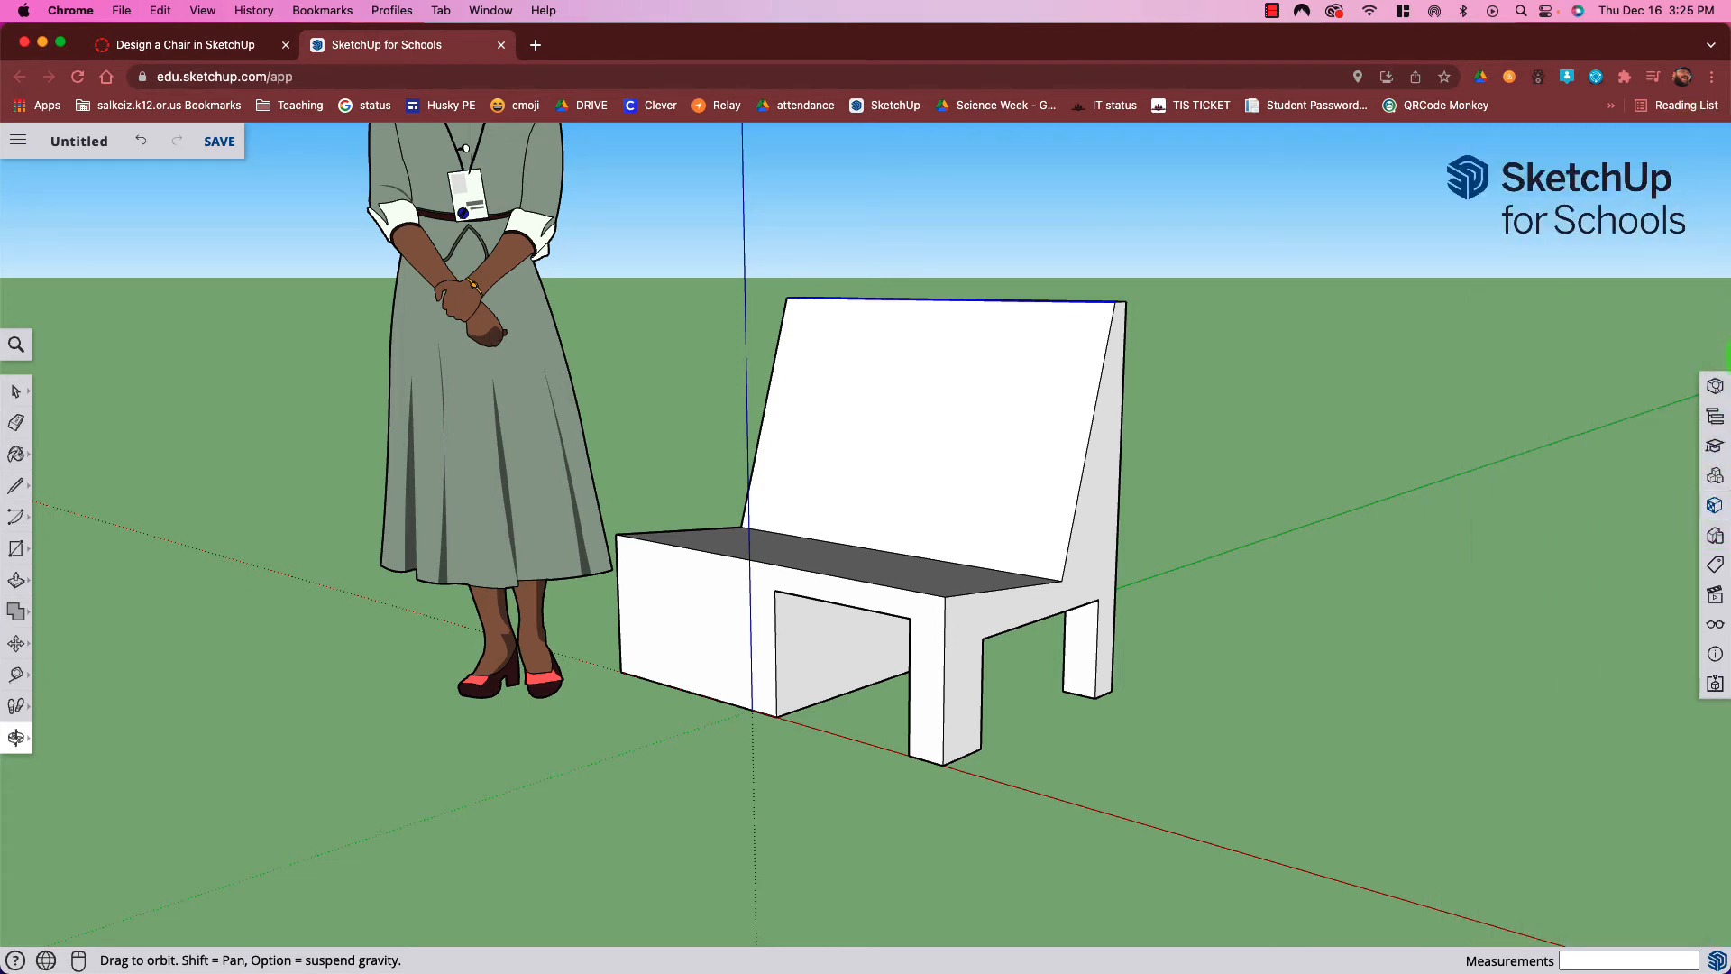
left_click(1715, 508)
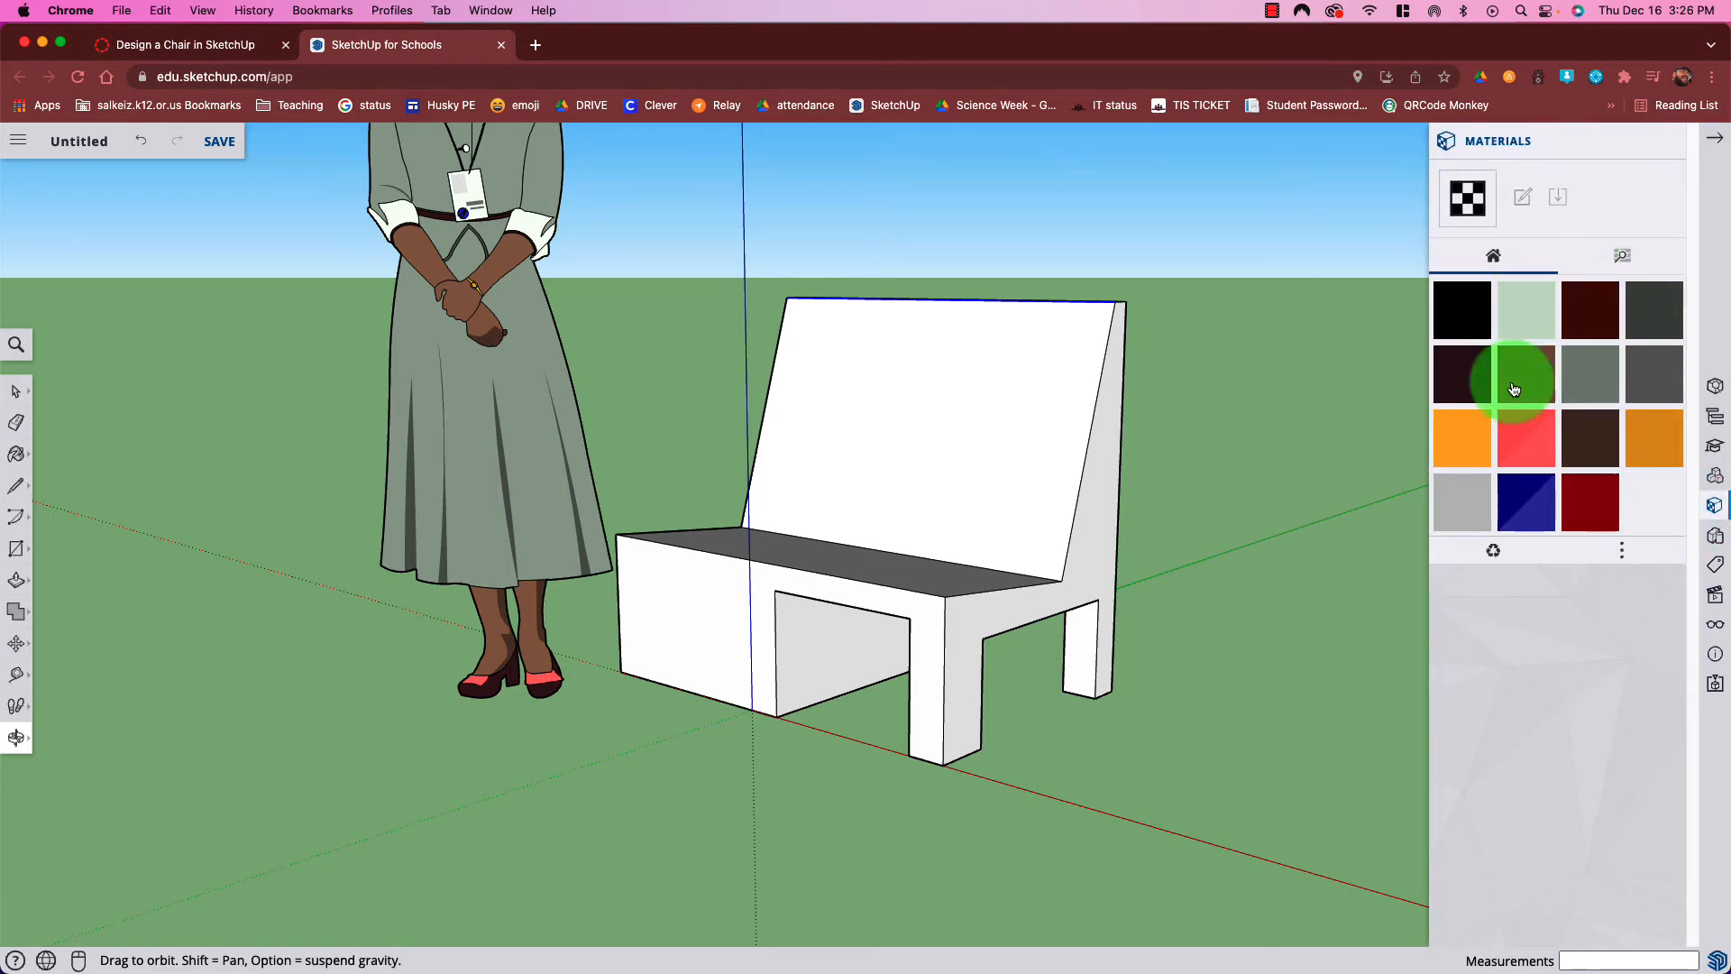
left_click(1592, 513)
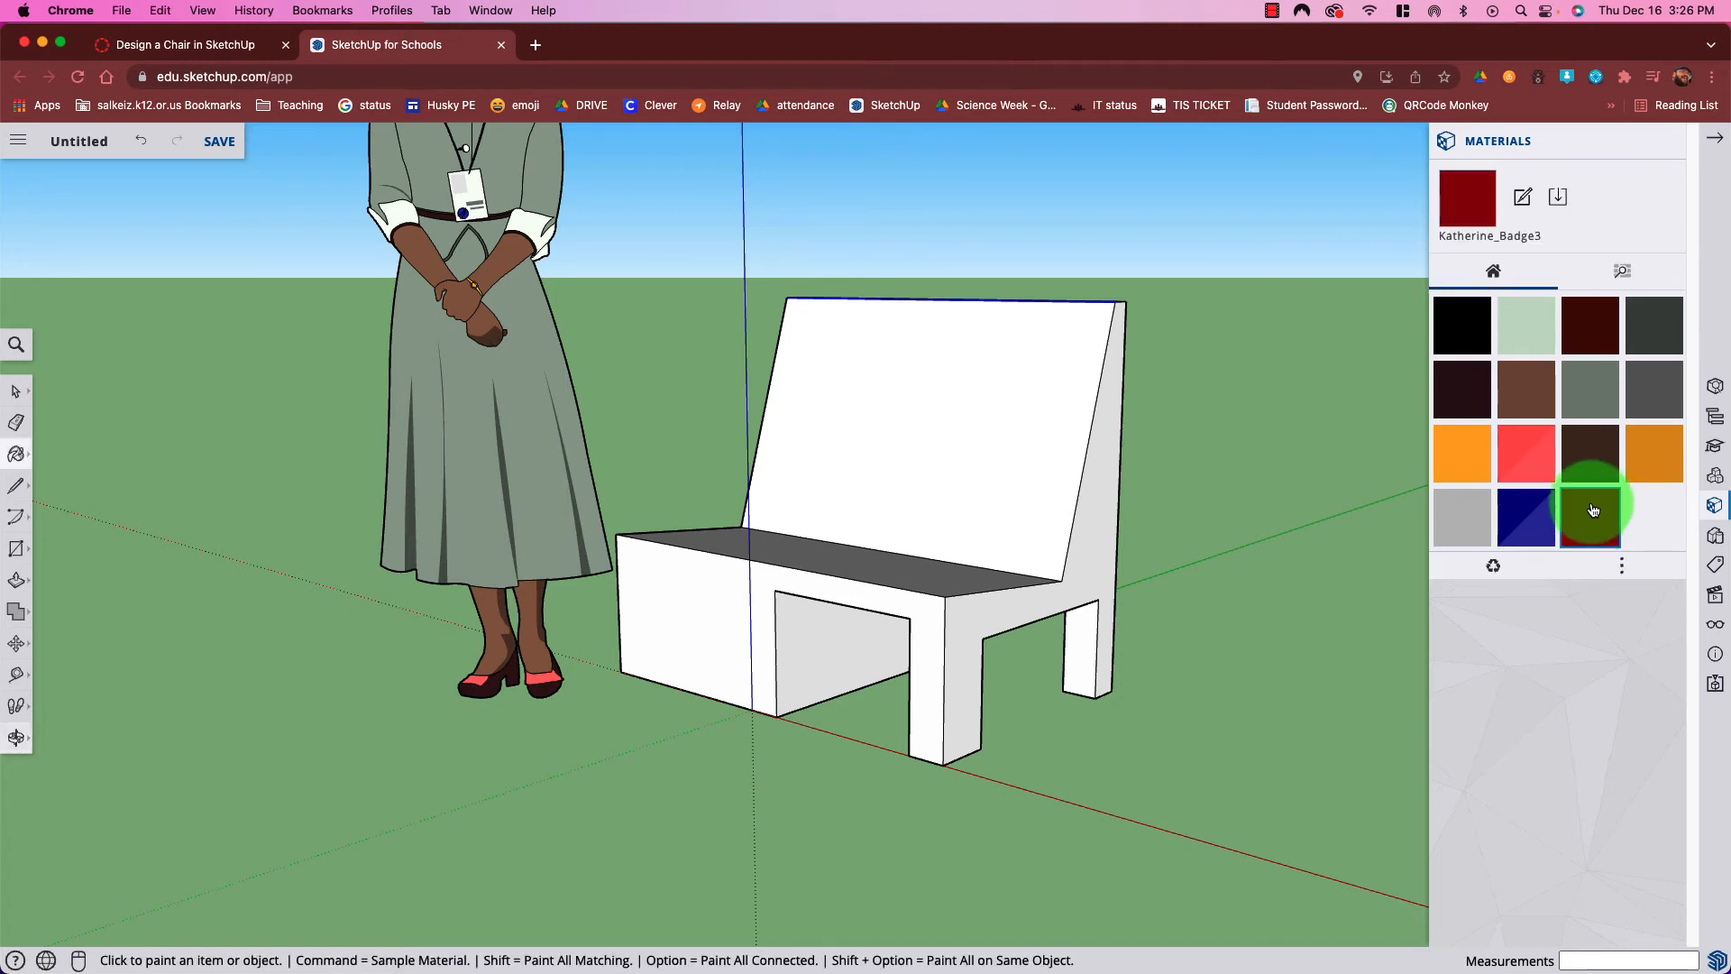
left_click(1100, 544)
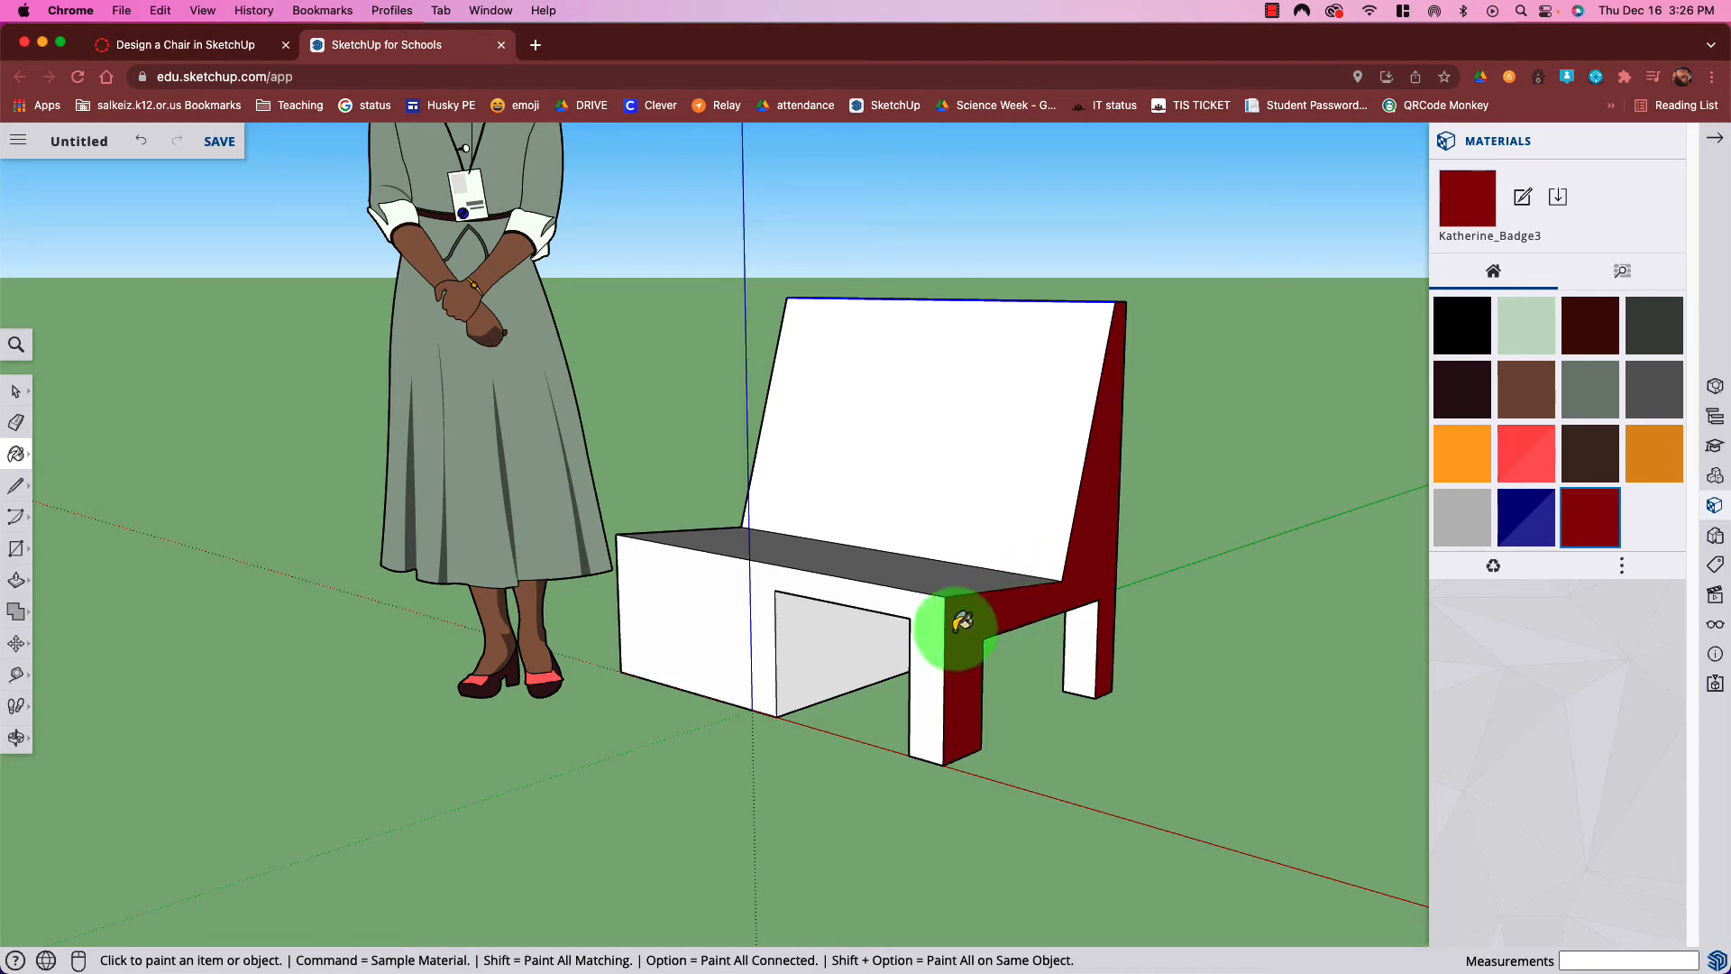
left_click(941, 642)
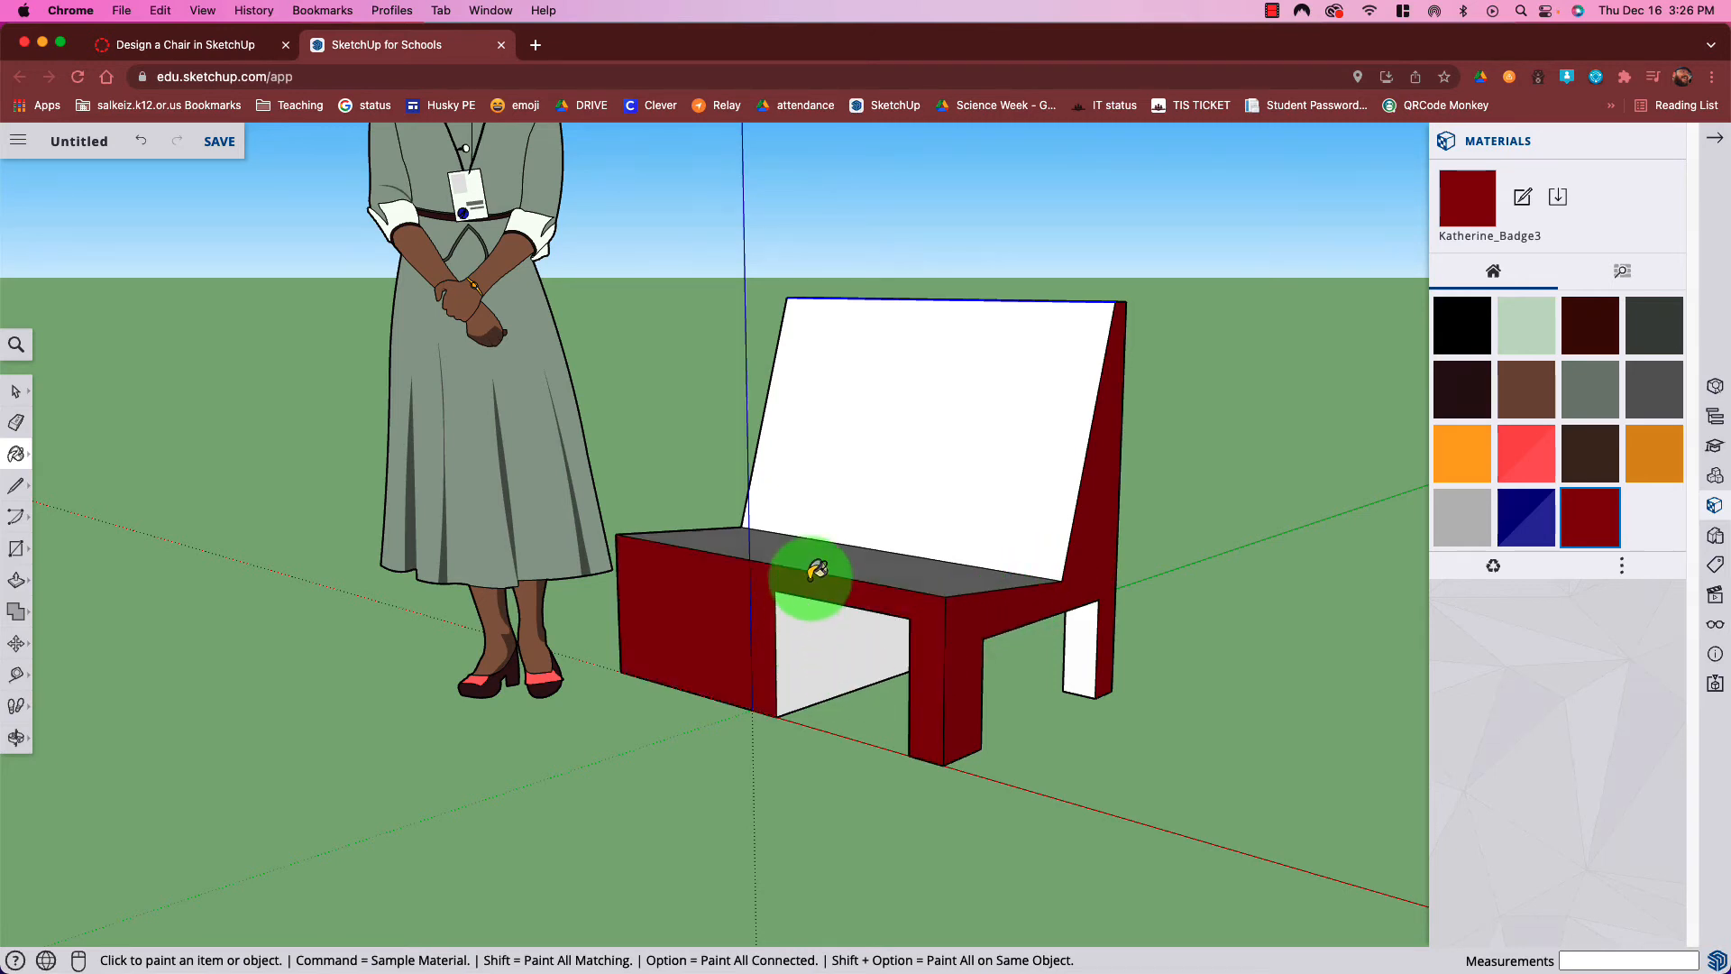
Paint the solid side wall, the sloped backrest face and the seat with the same dark red material
key("o")
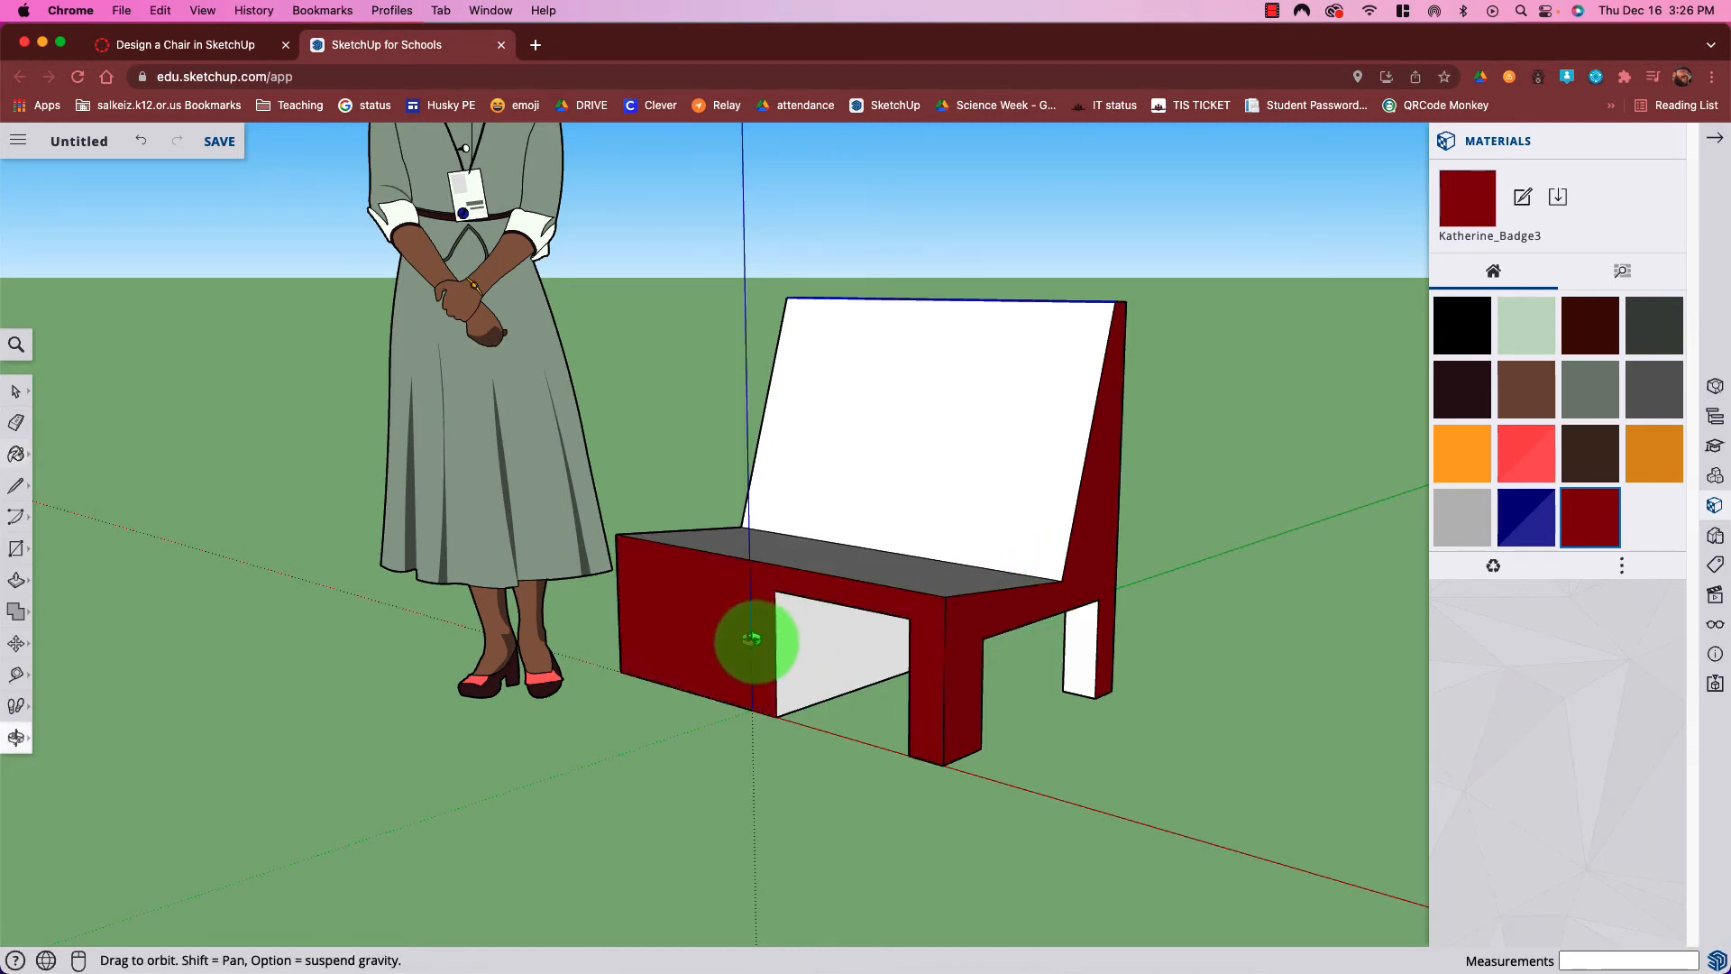
left_click_drag(758, 637, 1269, 651)
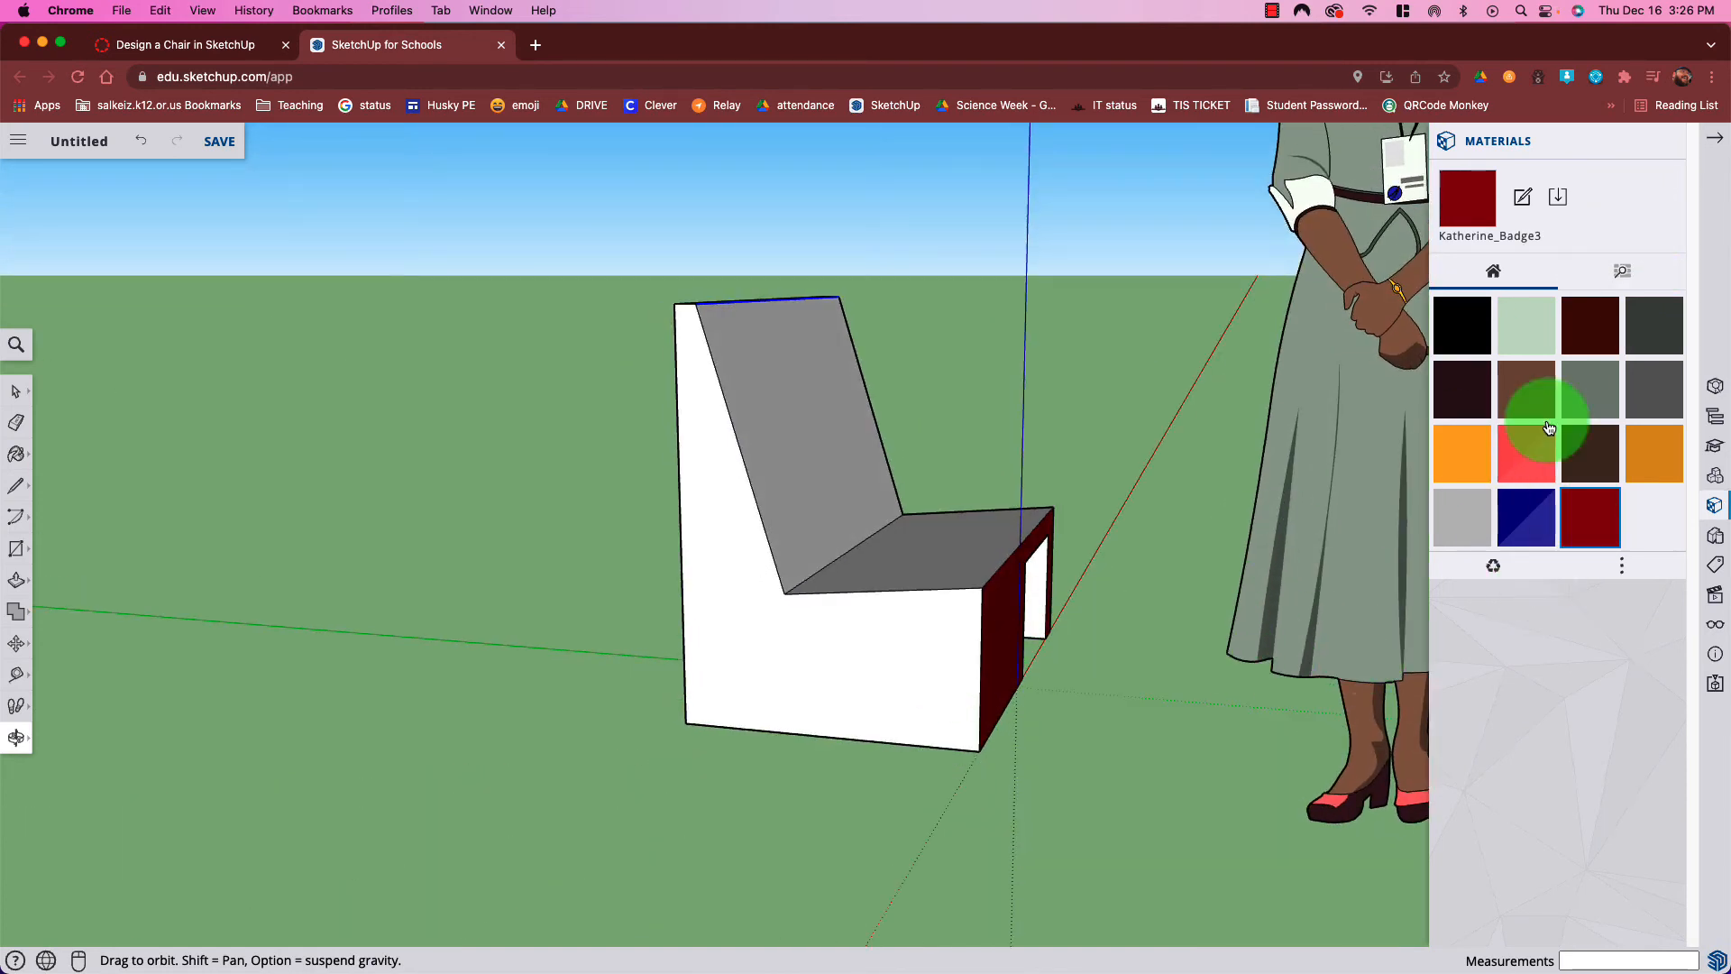
left_click(1609, 510)
left_click(892, 665)
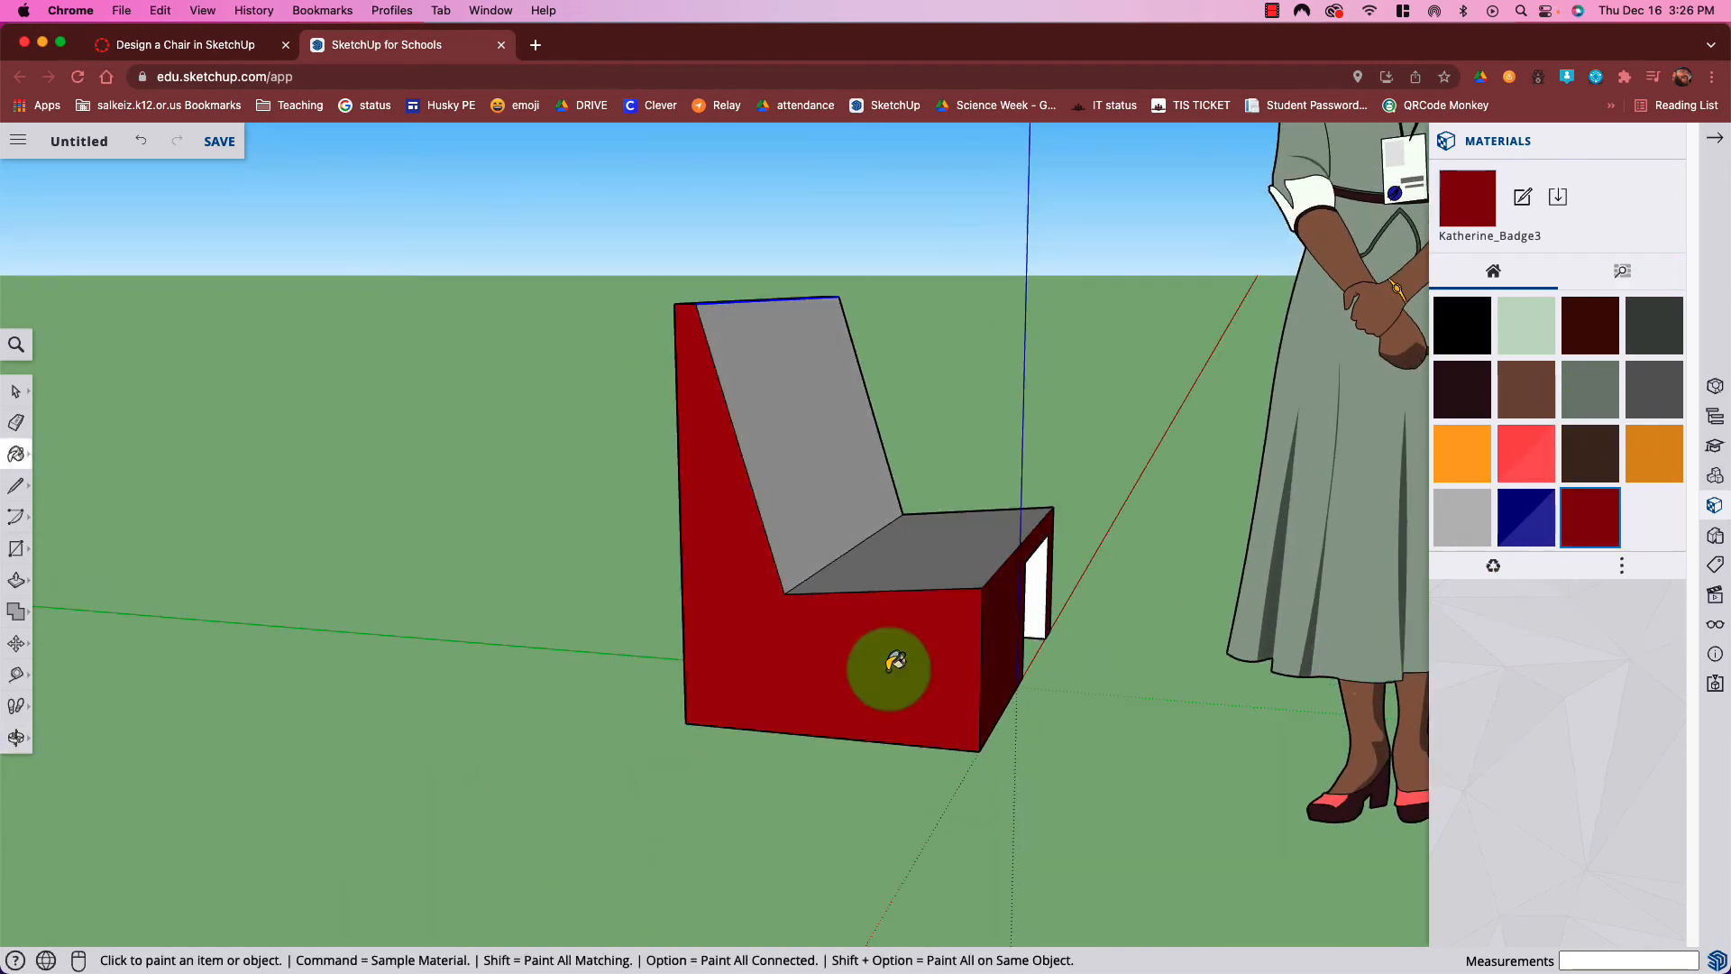
left_click(816, 405)
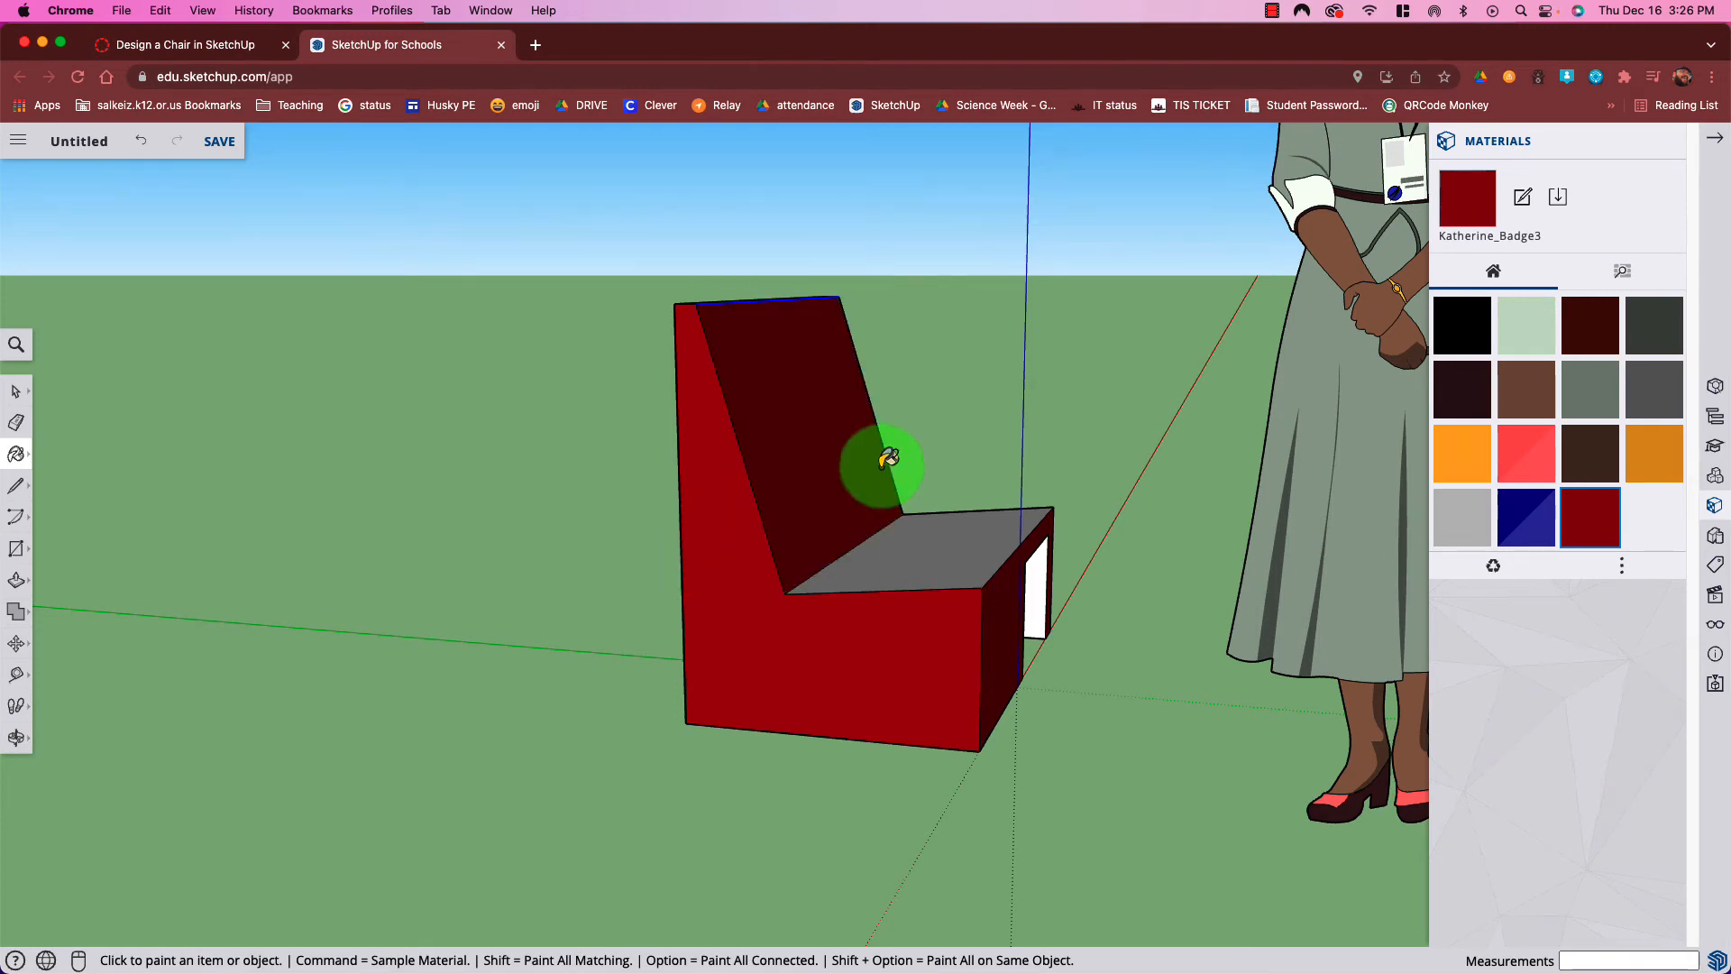
left_click(956, 536)
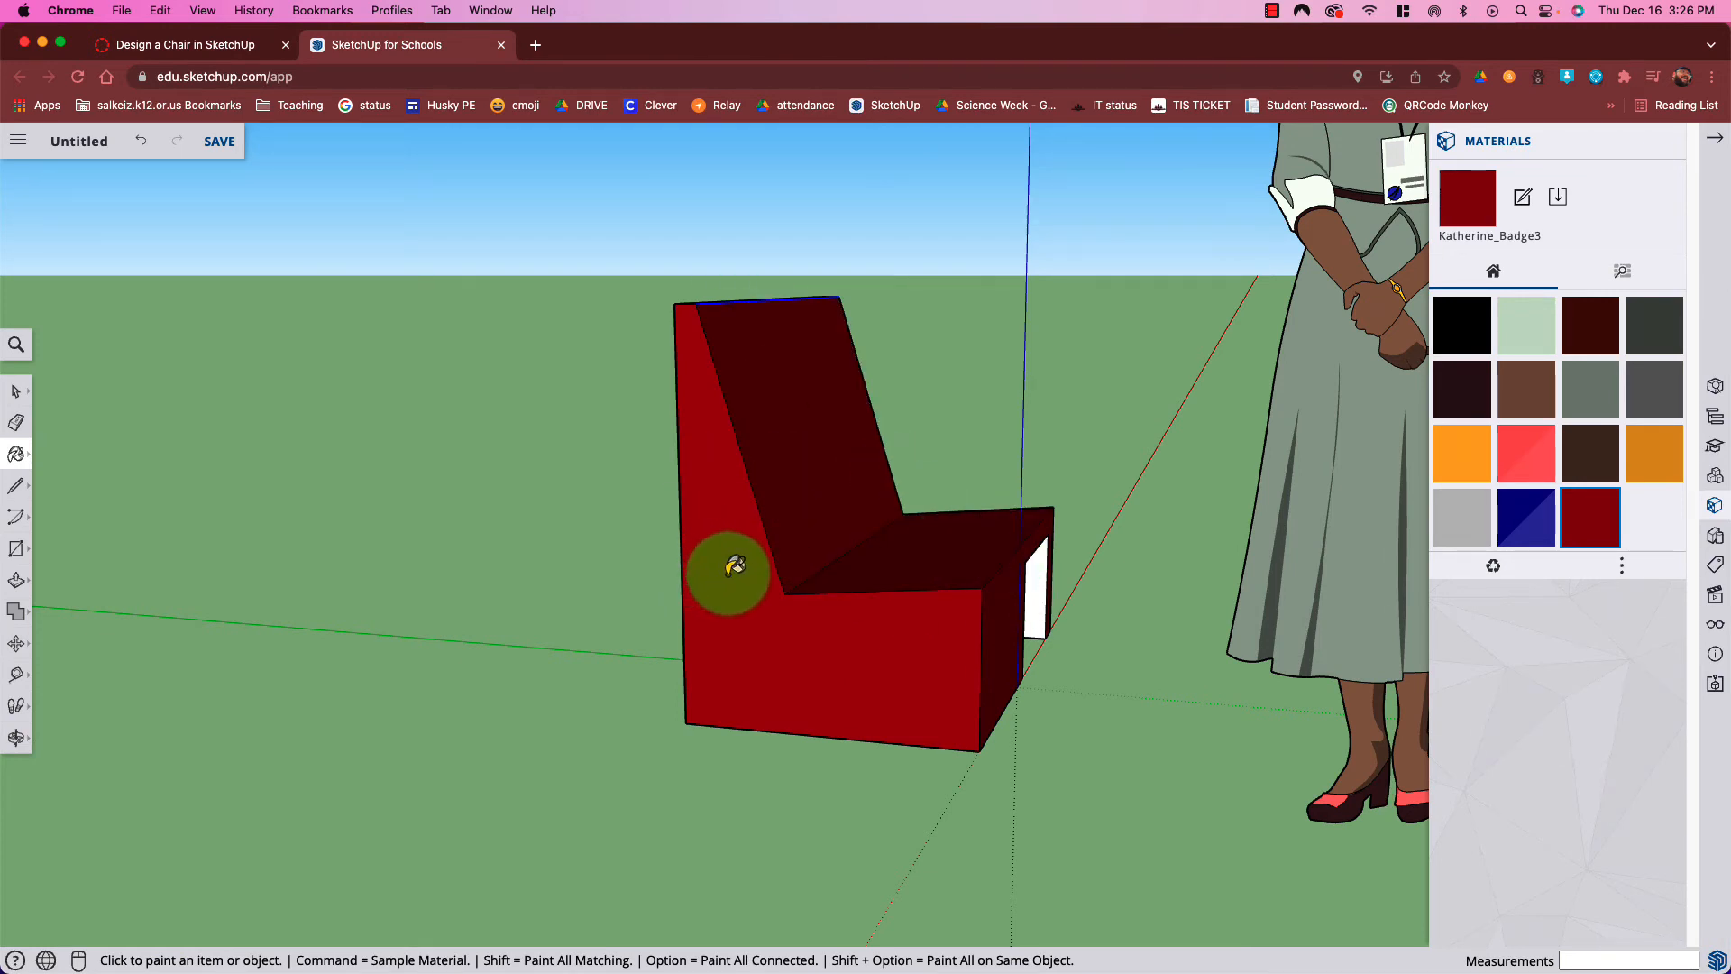
Paint the chair's rear face, the top of the storage shelf and the recess floor dark red
key("o")
mouse_move(719, 587)
left_mouse_down()
mouse_move(1199, 587)
mouse_move(1102, 605)
mouse_move(1383, 367)
left_mouse_up()
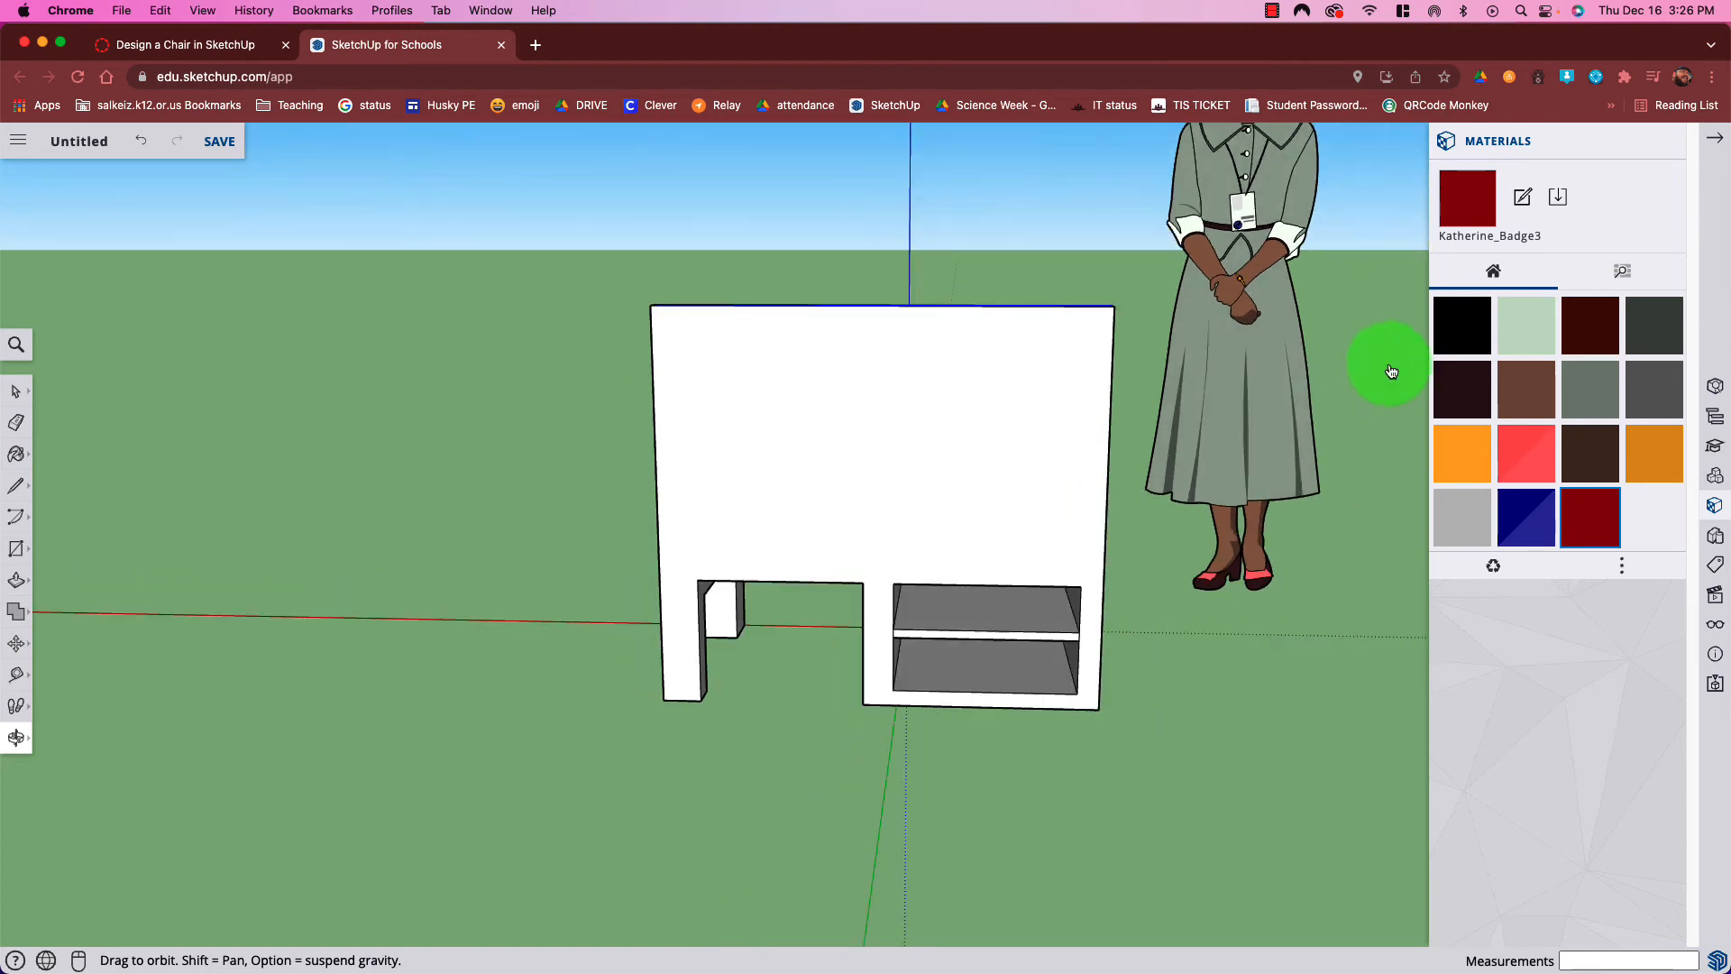
left_click(1592, 518)
left_click(755, 413)
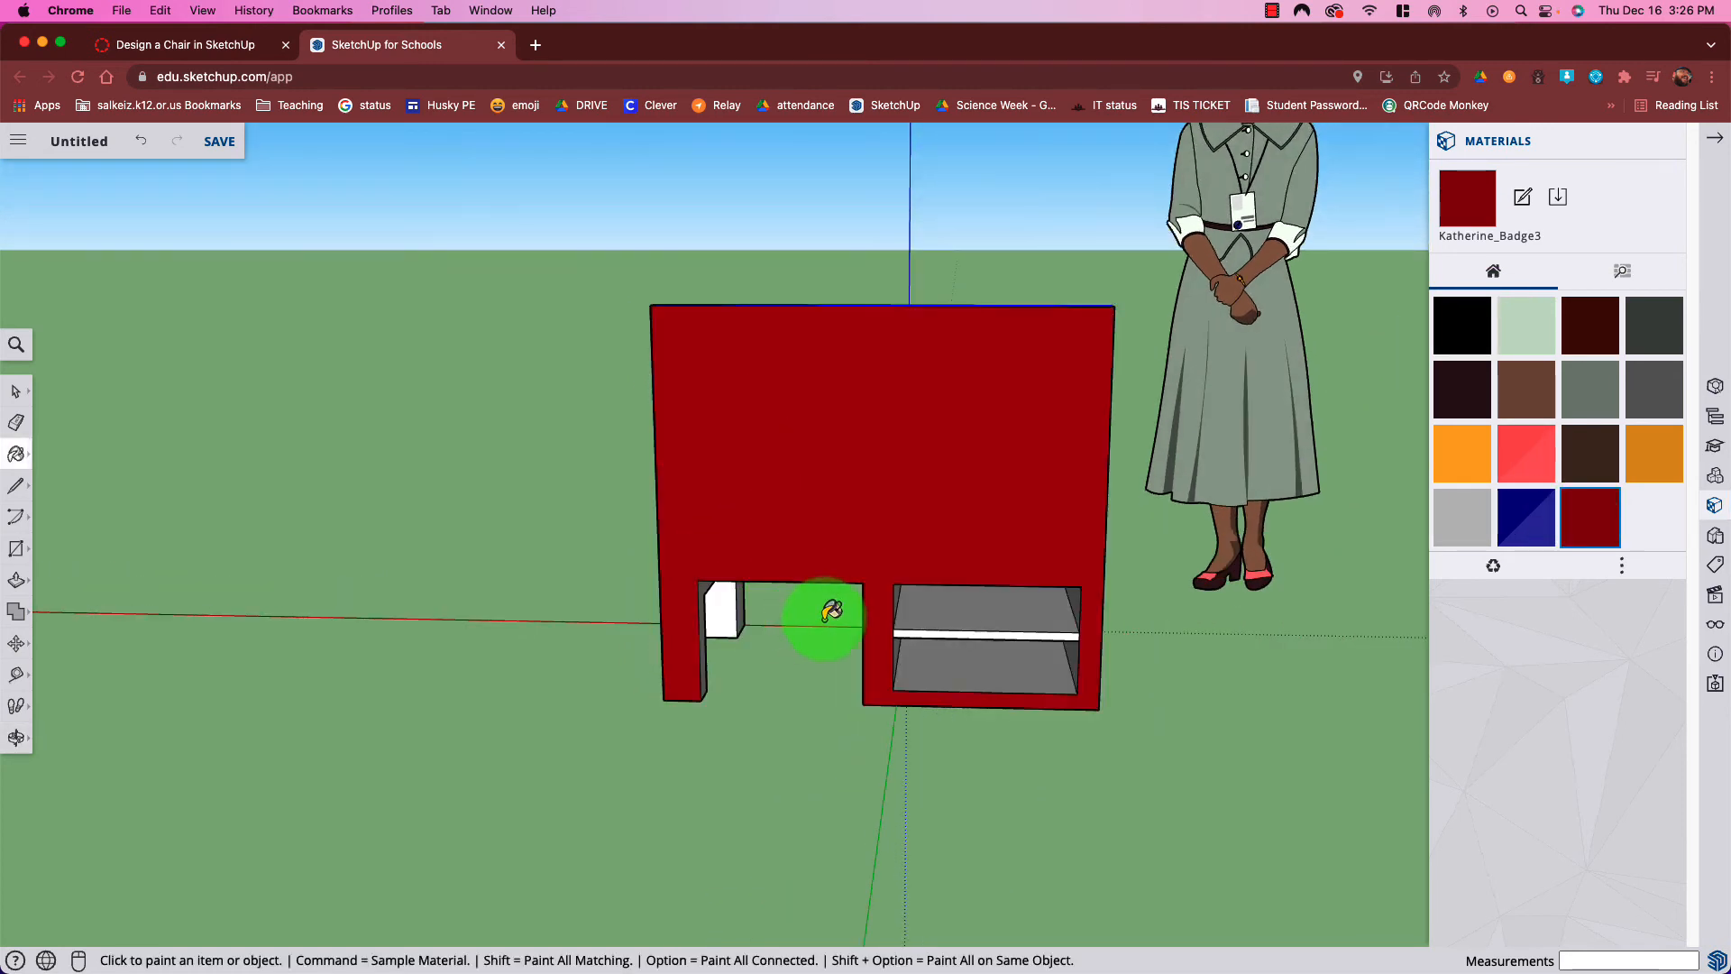
left_click(940, 604)
left_click(963, 653)
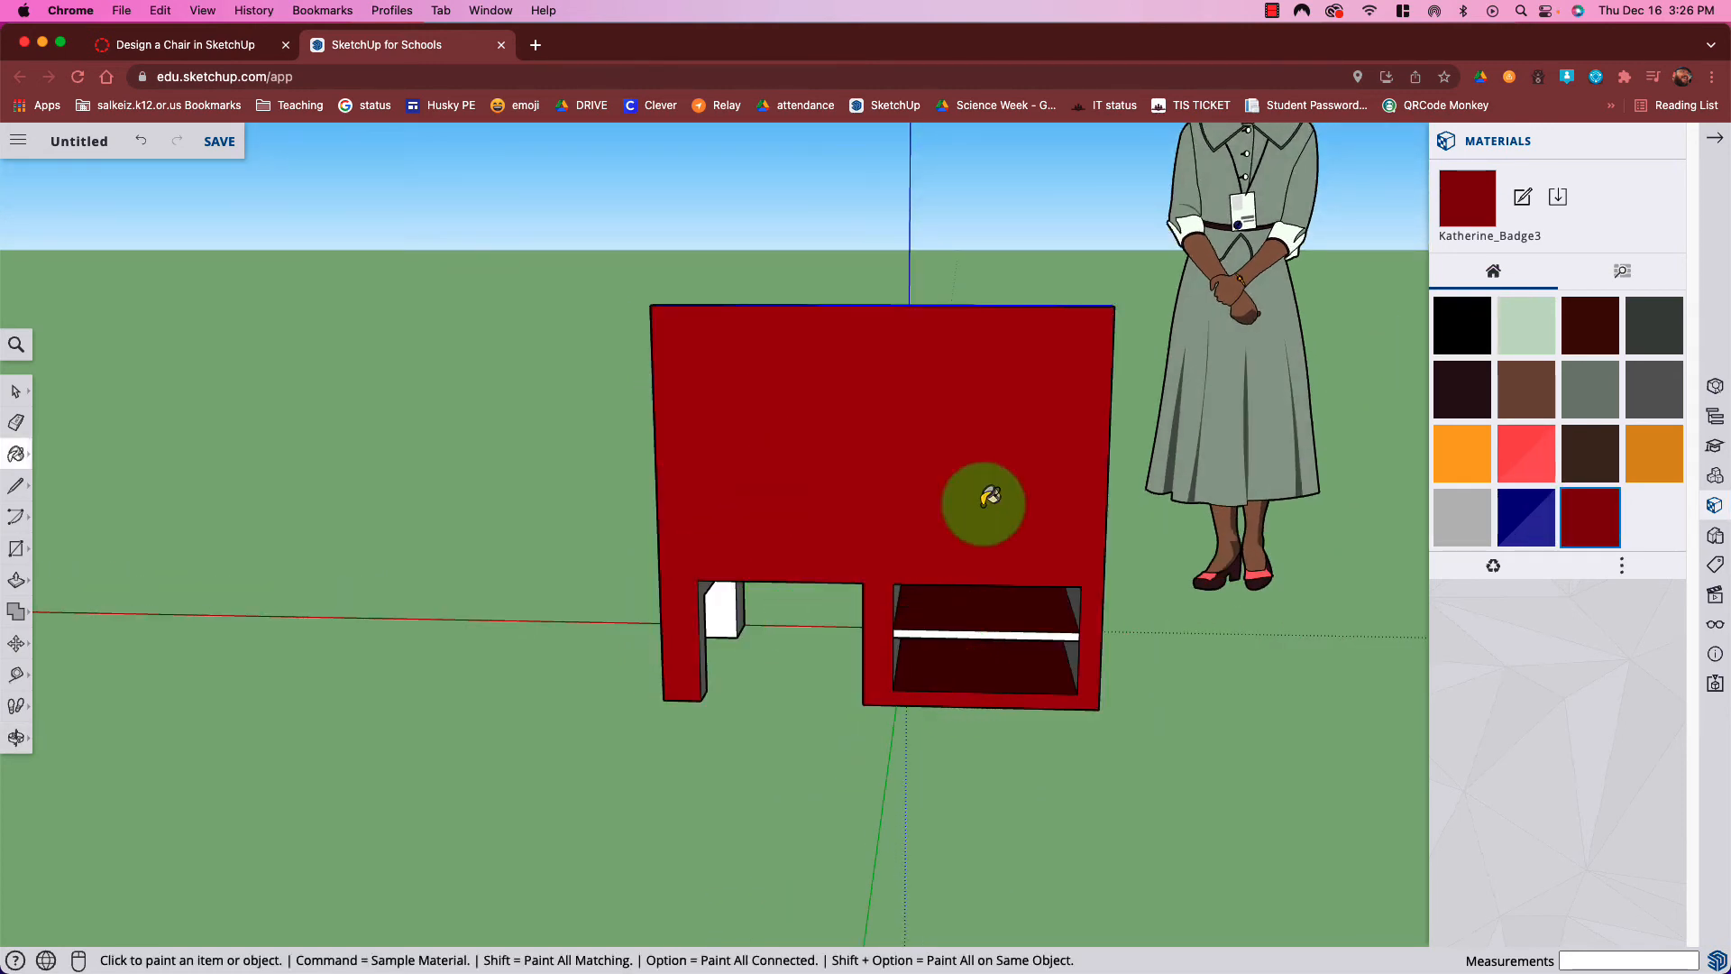
Repaint the chair's rear face with the translucent dark blue material and leave the paint tool
left_click(1539, 518)
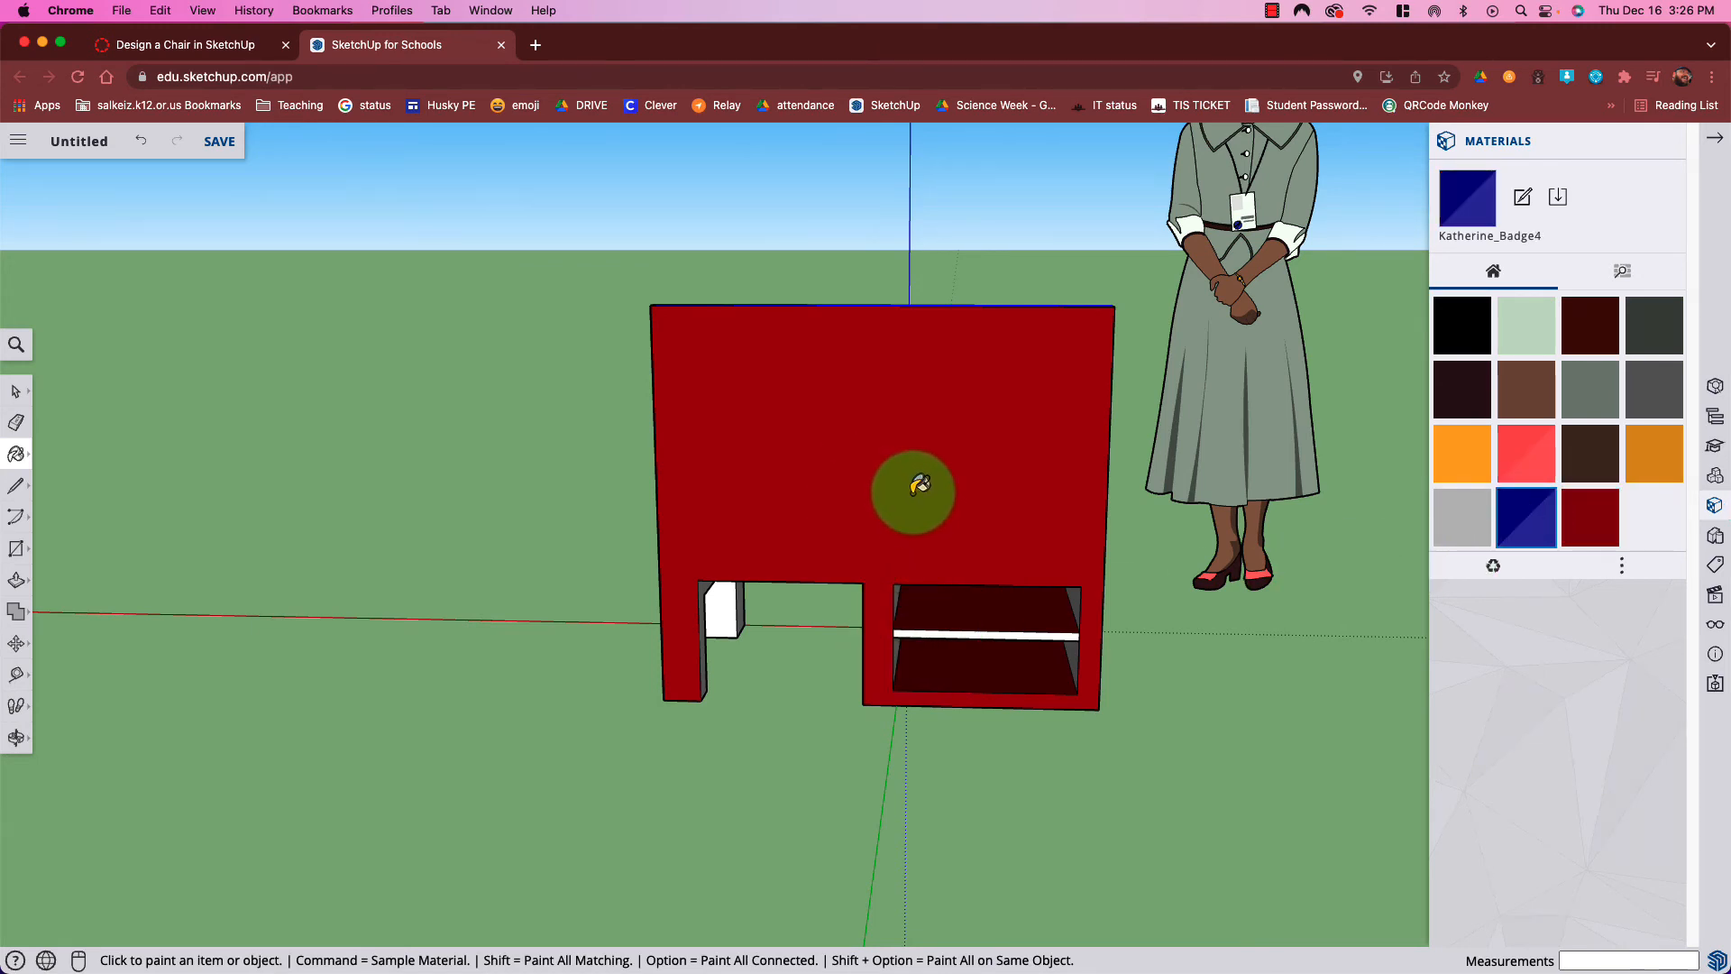
left_click(792, 445)
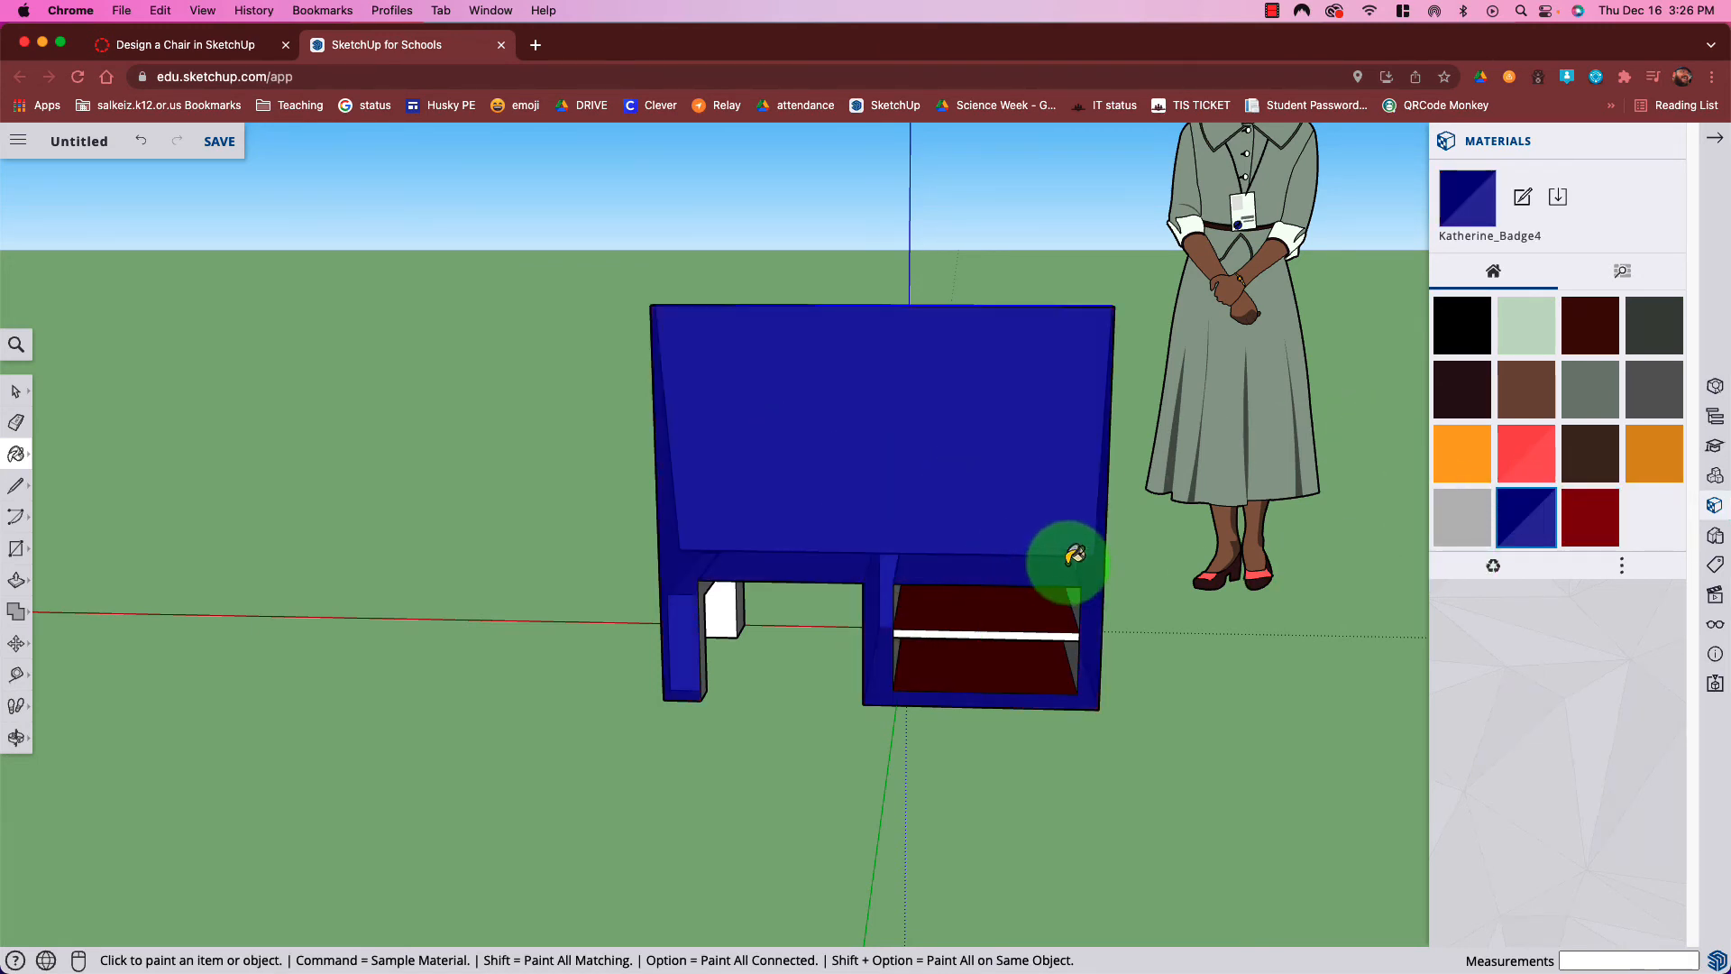
left_click(20, 396)
left_click(851, 505)
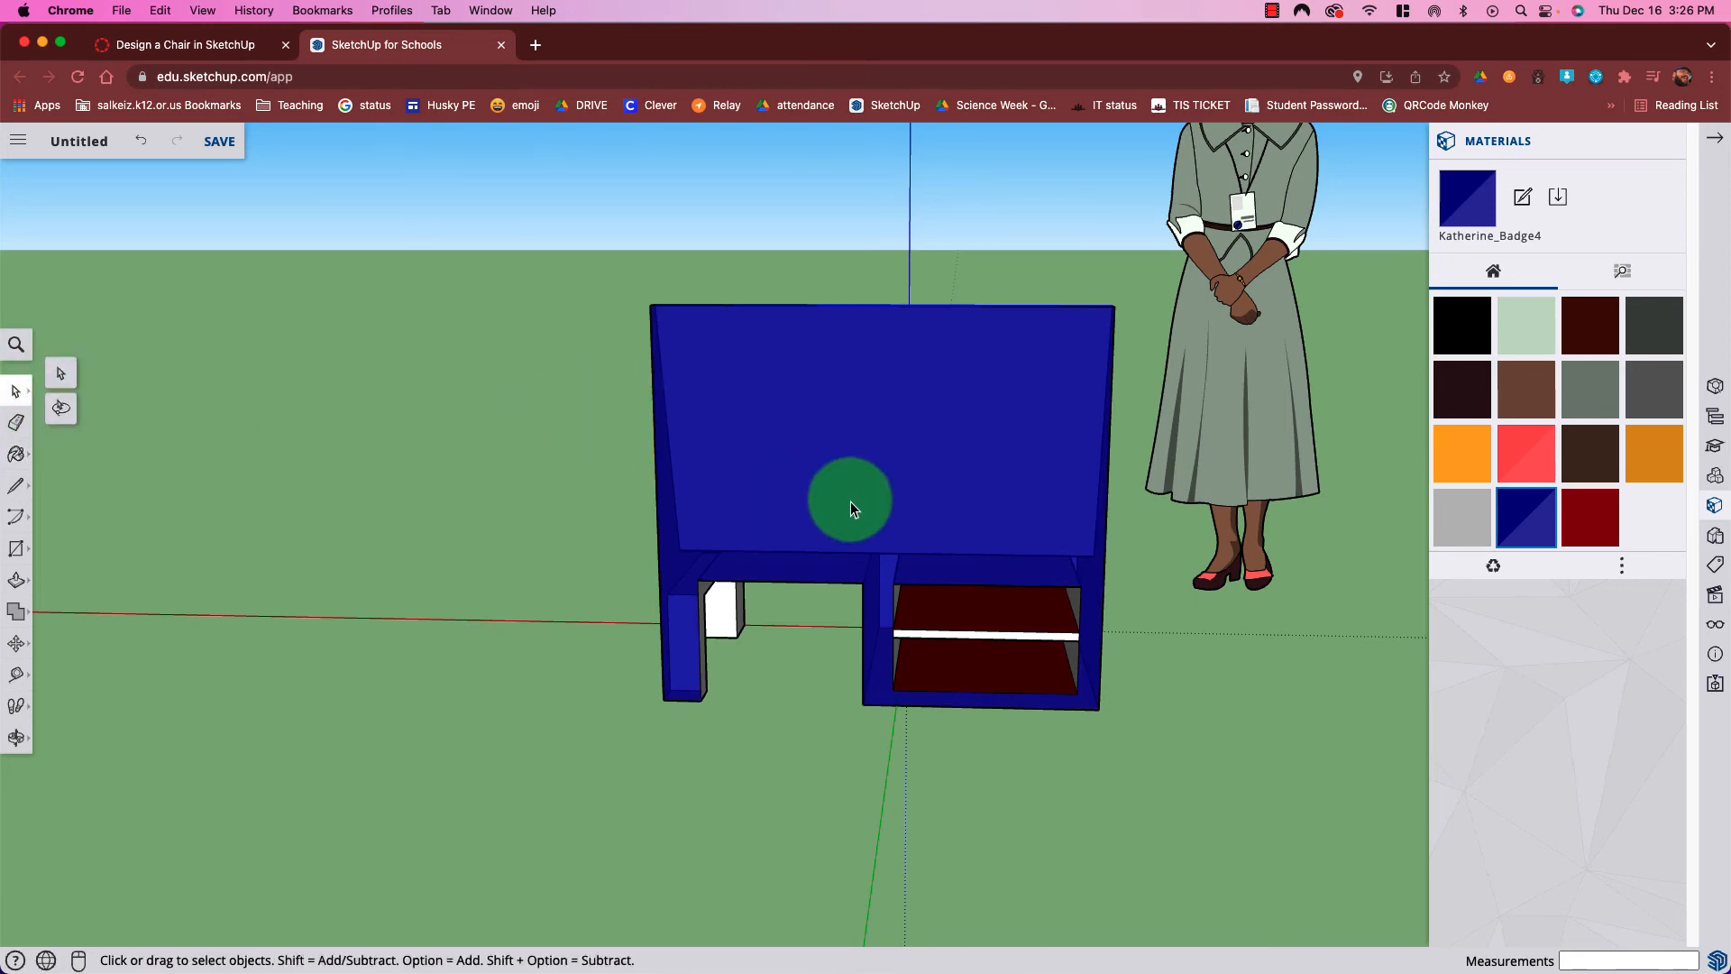
key("o")
left_click_drag(997, 514, 425, 463)
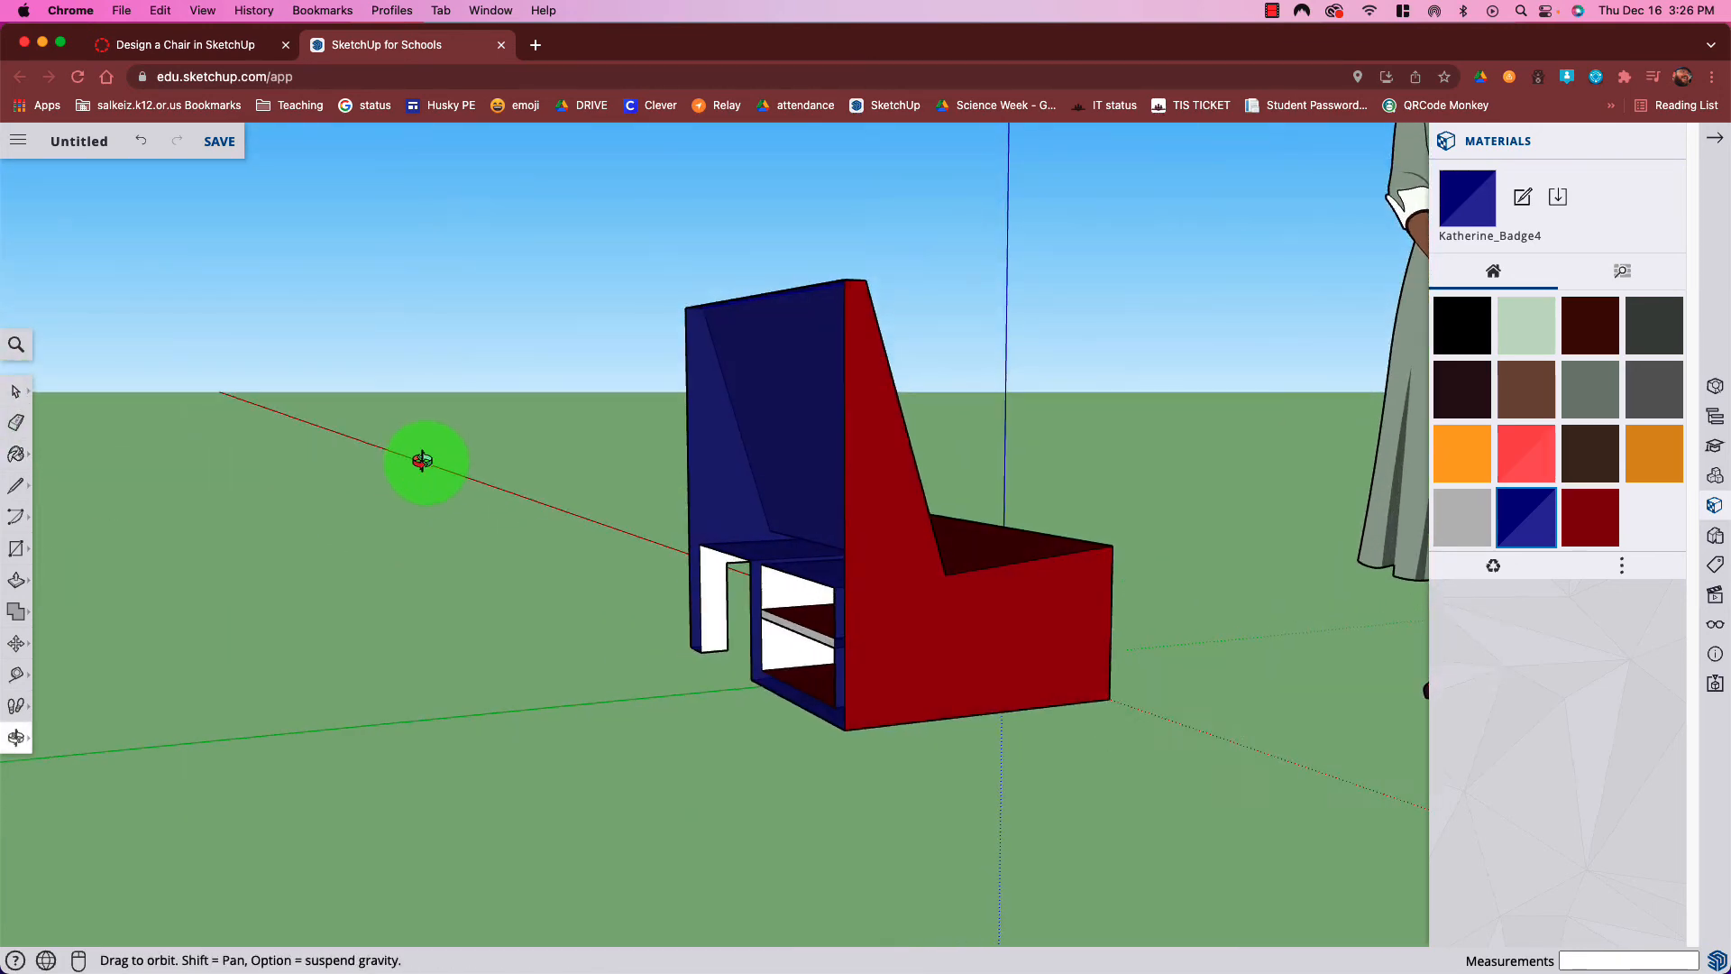
left_click(945, 548)
left_click_drag(944, 548, 626, 610)
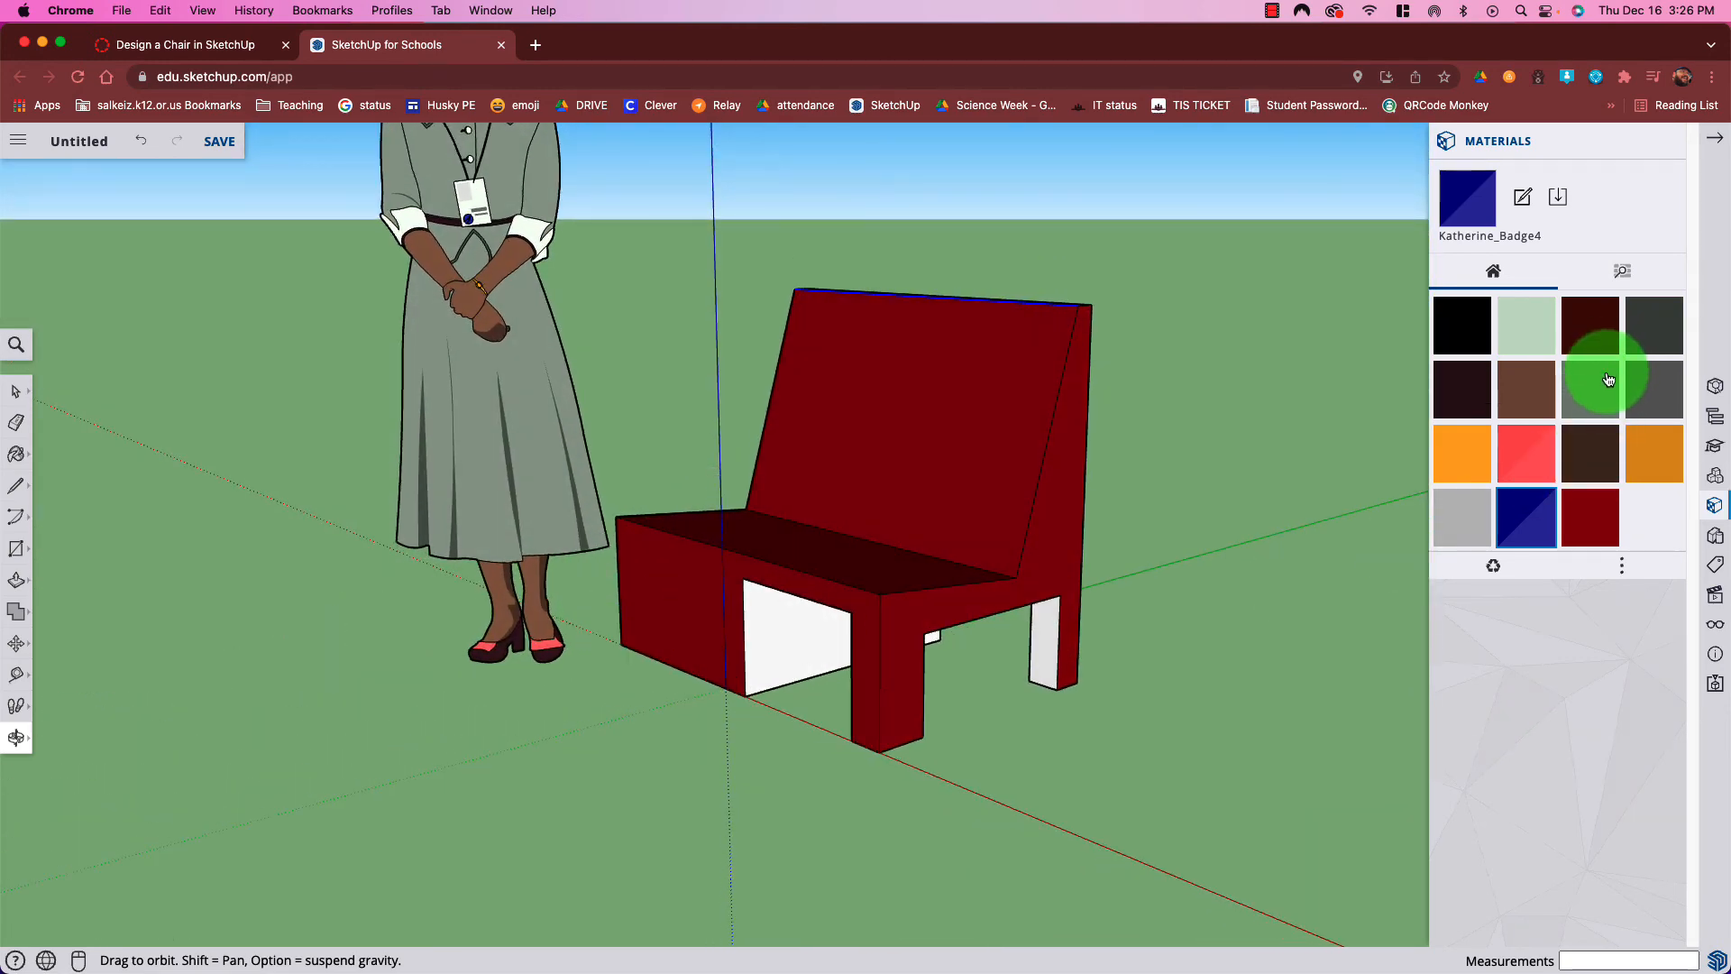
Search the 3D Warehouse for "chair" and place the brown tufted leather chair component beside the red chair
left_click(1716, 481)
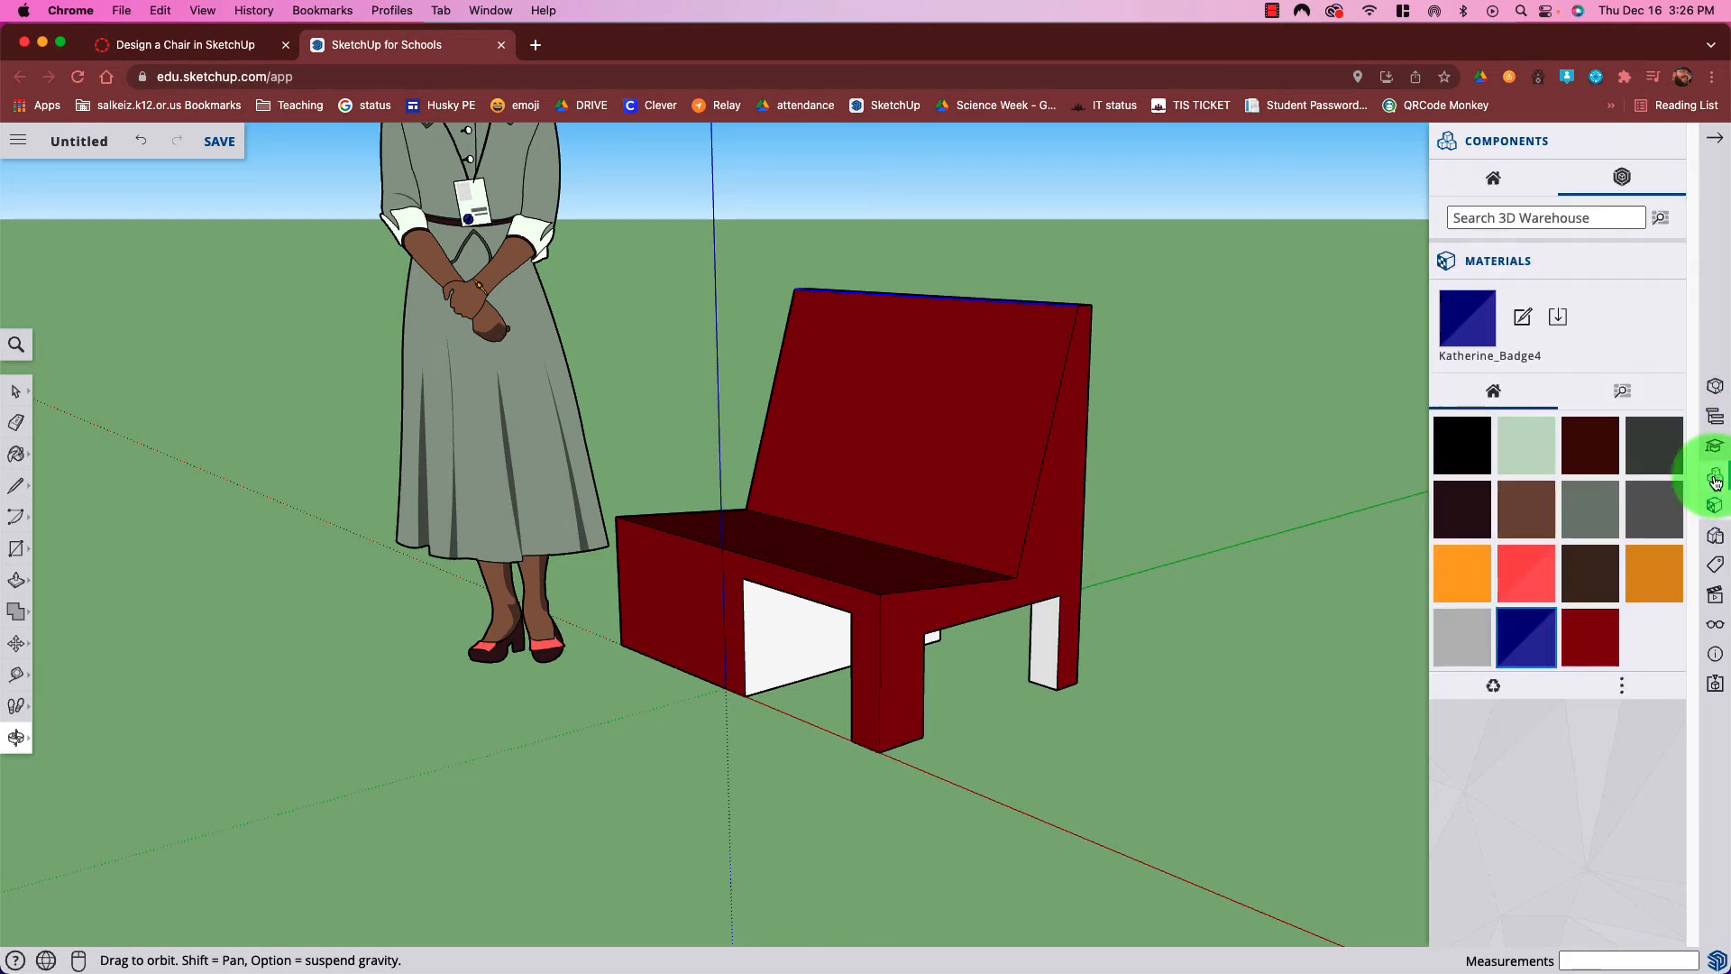
left_click(1509, 215)
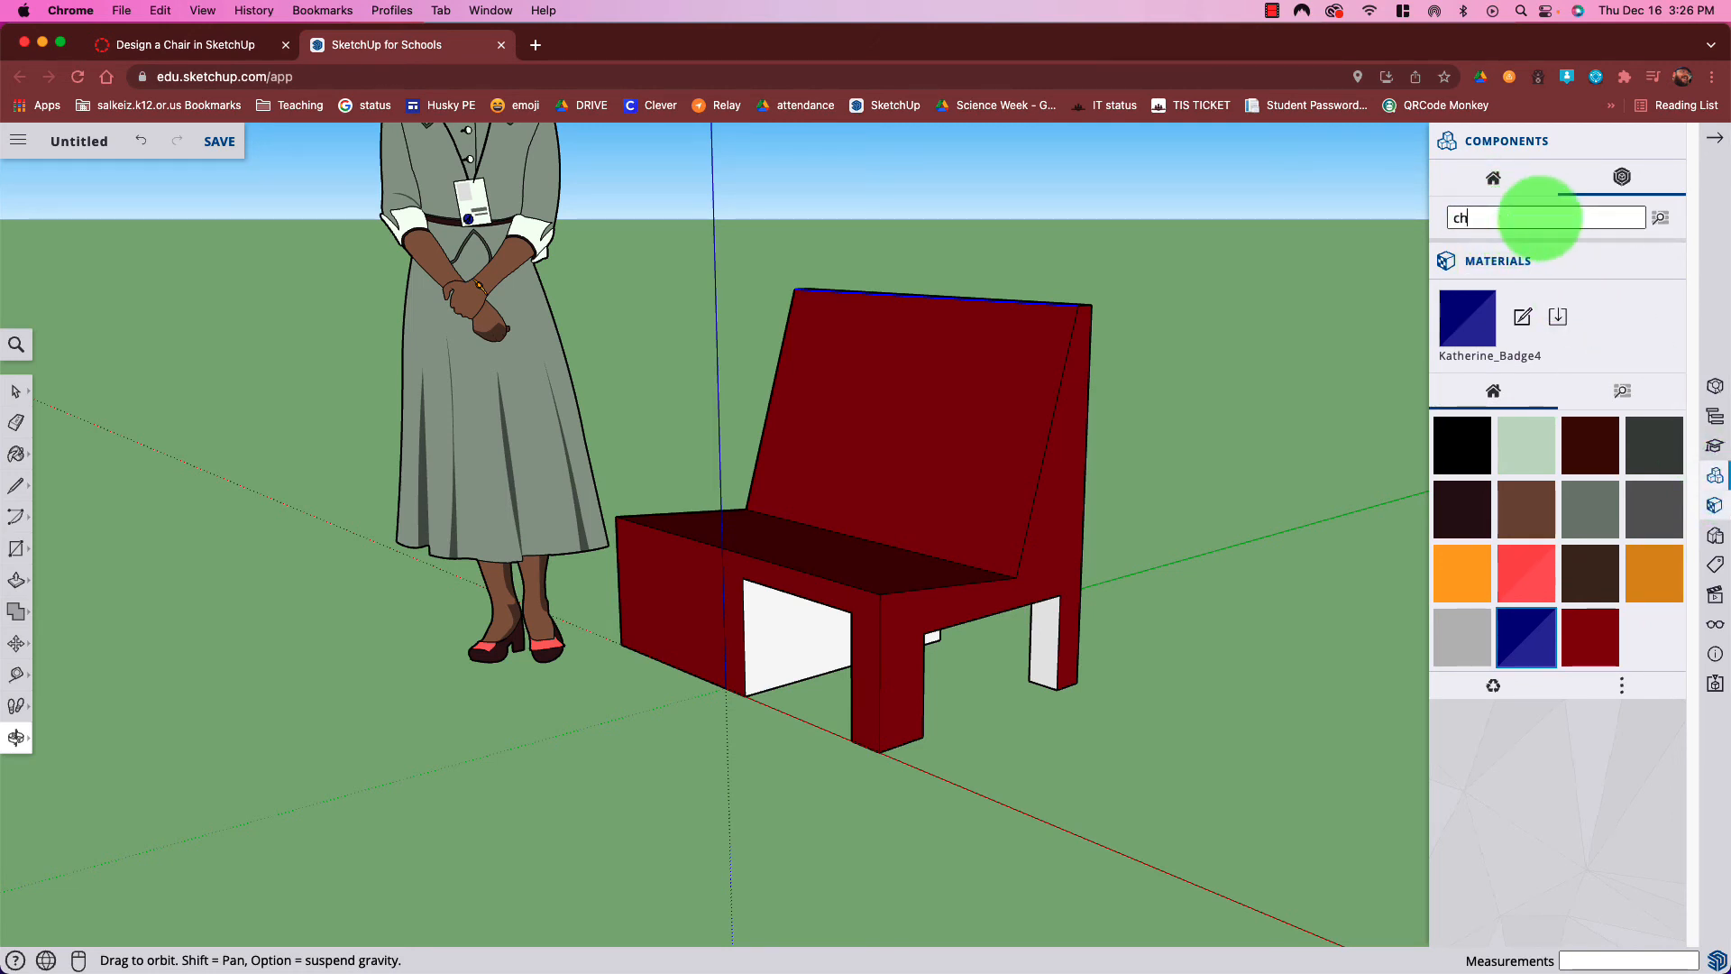
key("Return")
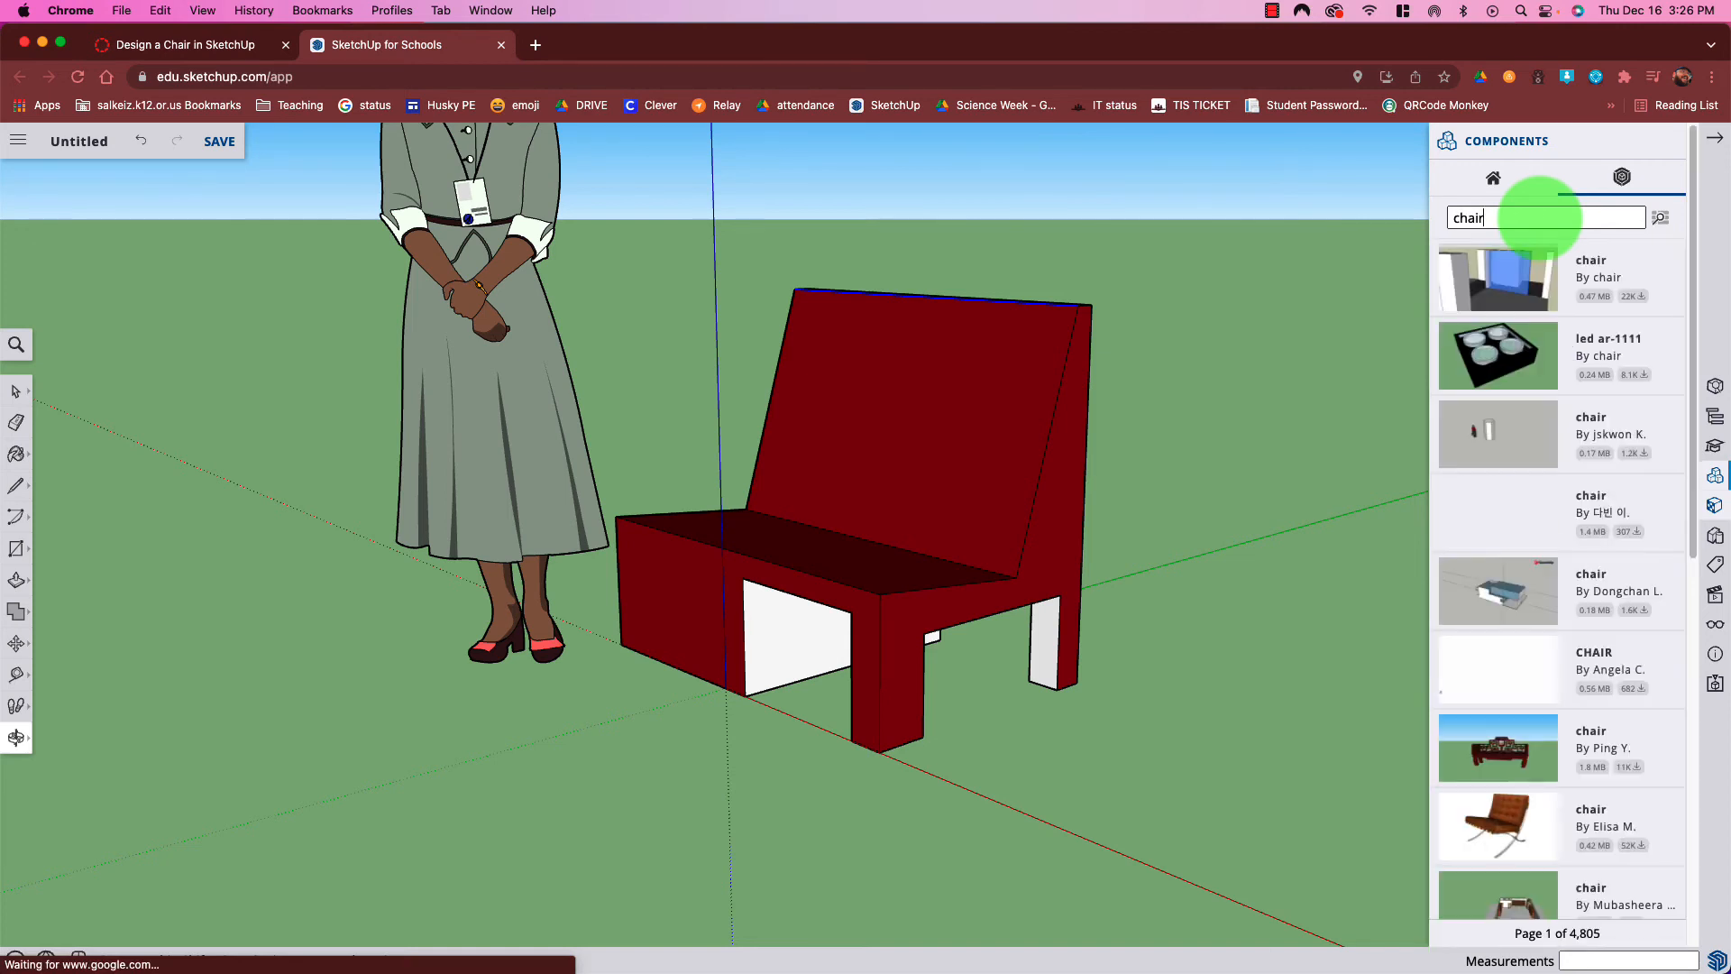
left_click(1528, 835)
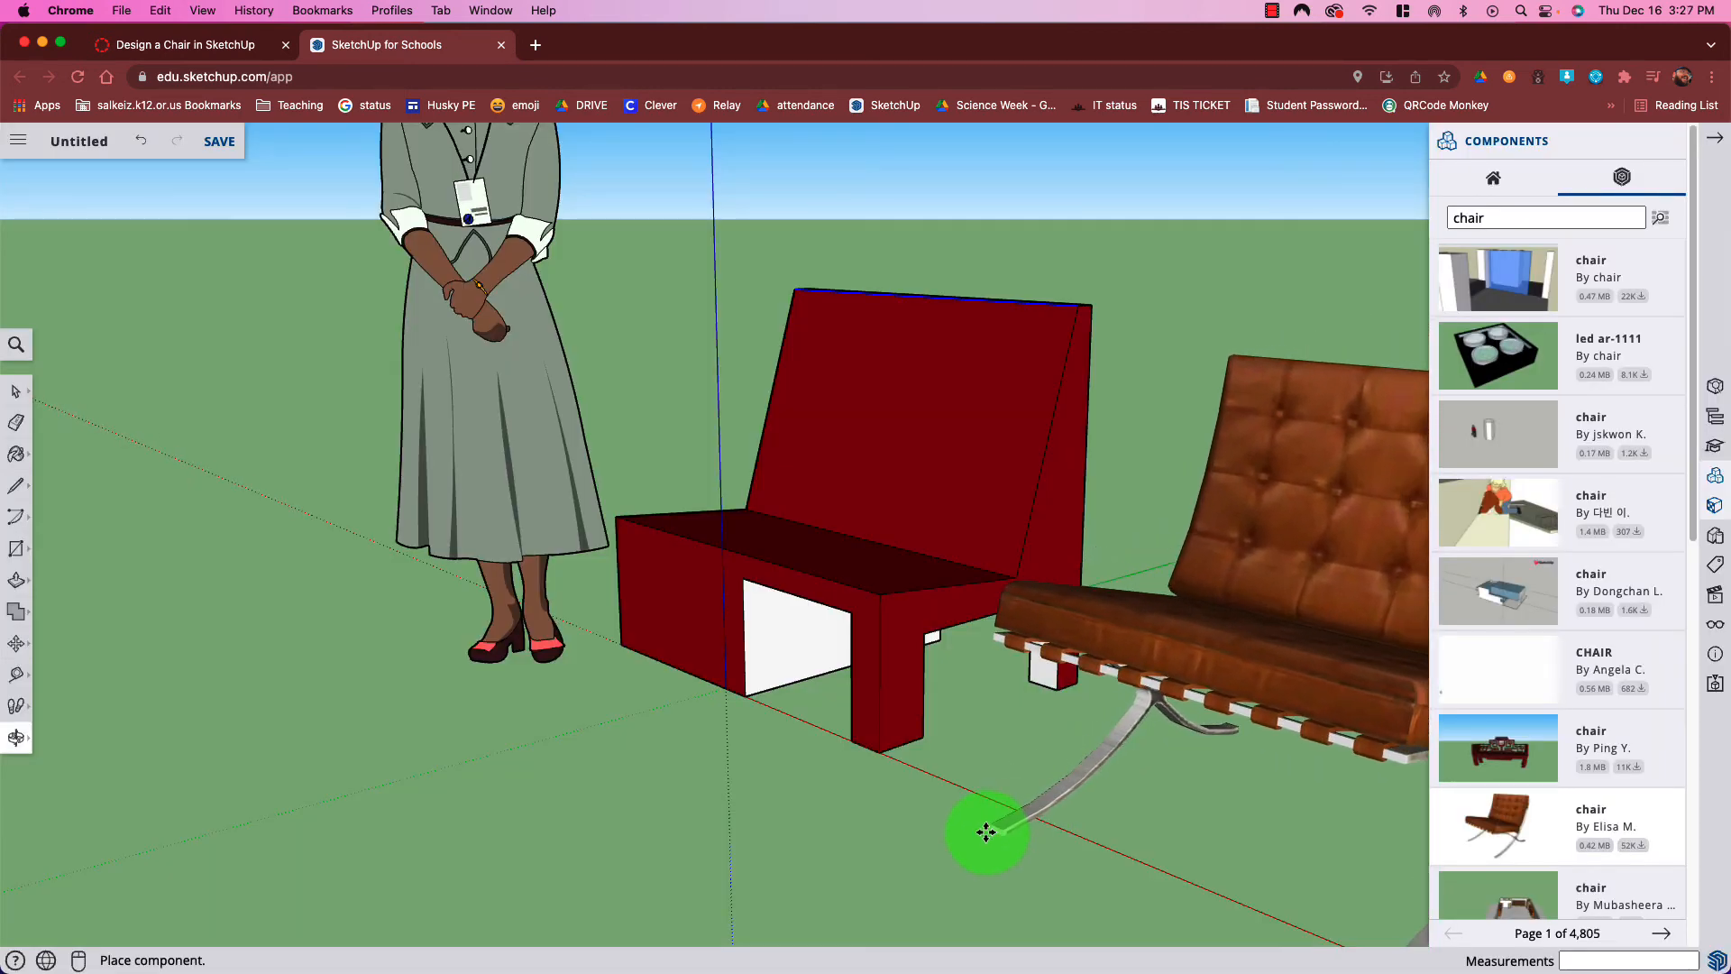
left_click(976, 822)
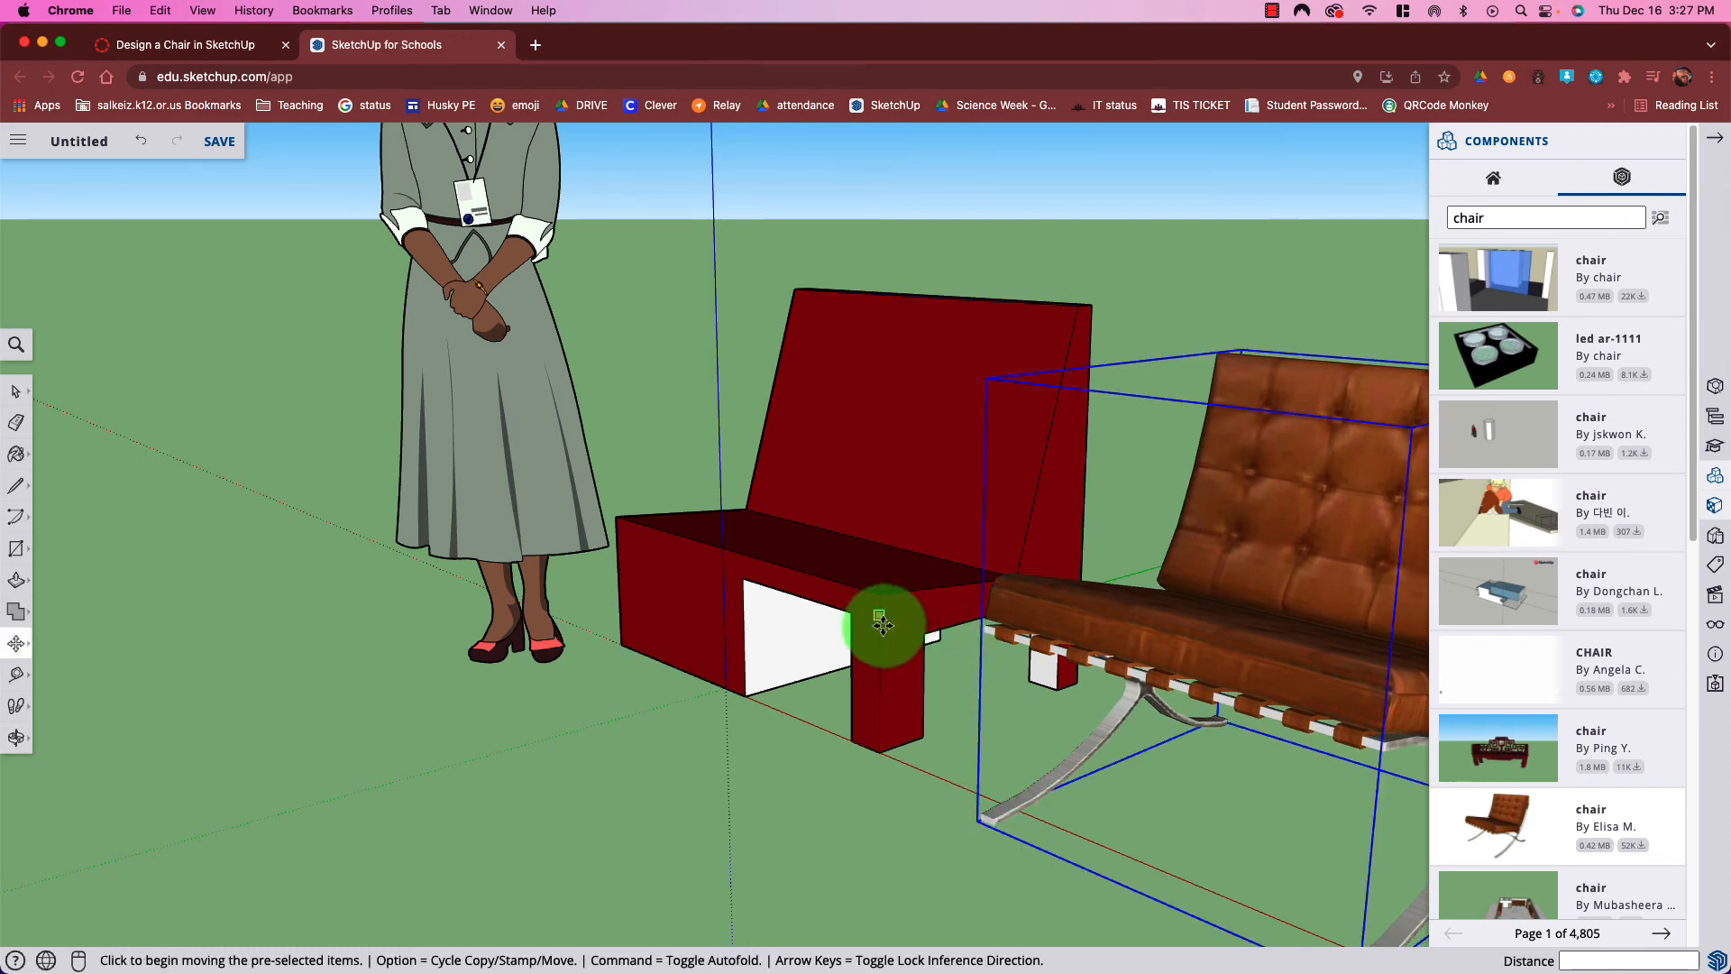
middle_click_drag(981, 657, 1226, 633)
scroll(1322, 727, "down", 3)
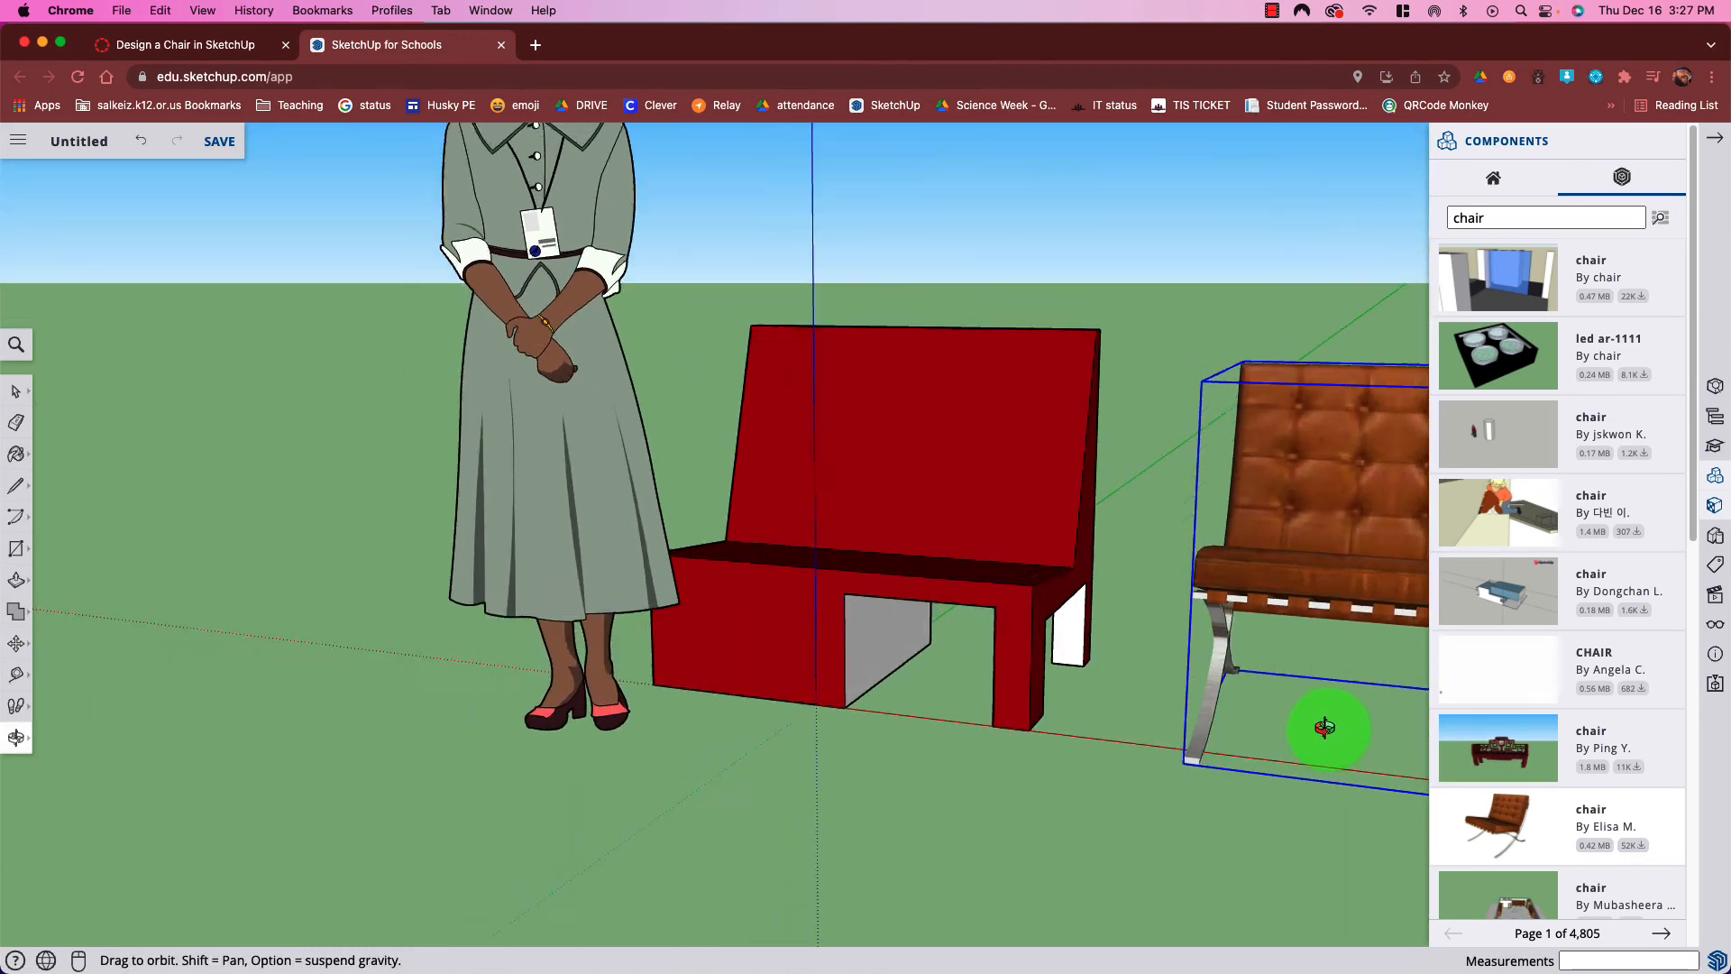
left_click(1719, 142)
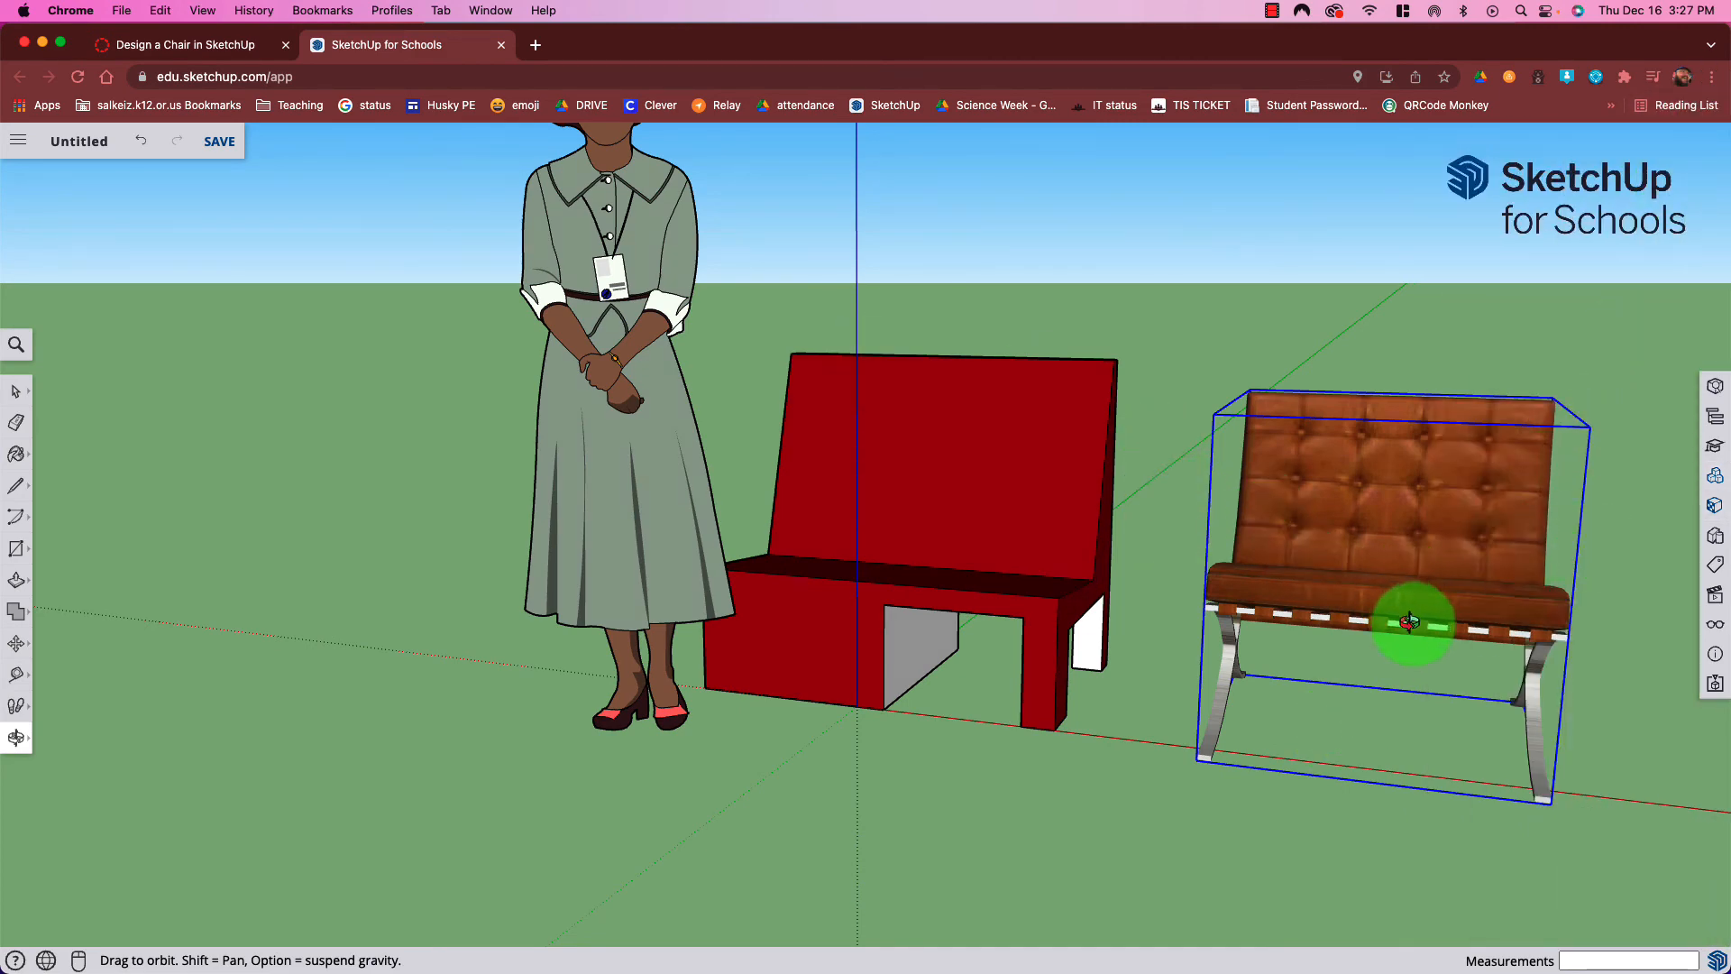
Save the model as "chair model 8" in the 01 - SPRAGUE folder of My Drive
left_click_drag(1133, 510, 425, 468)
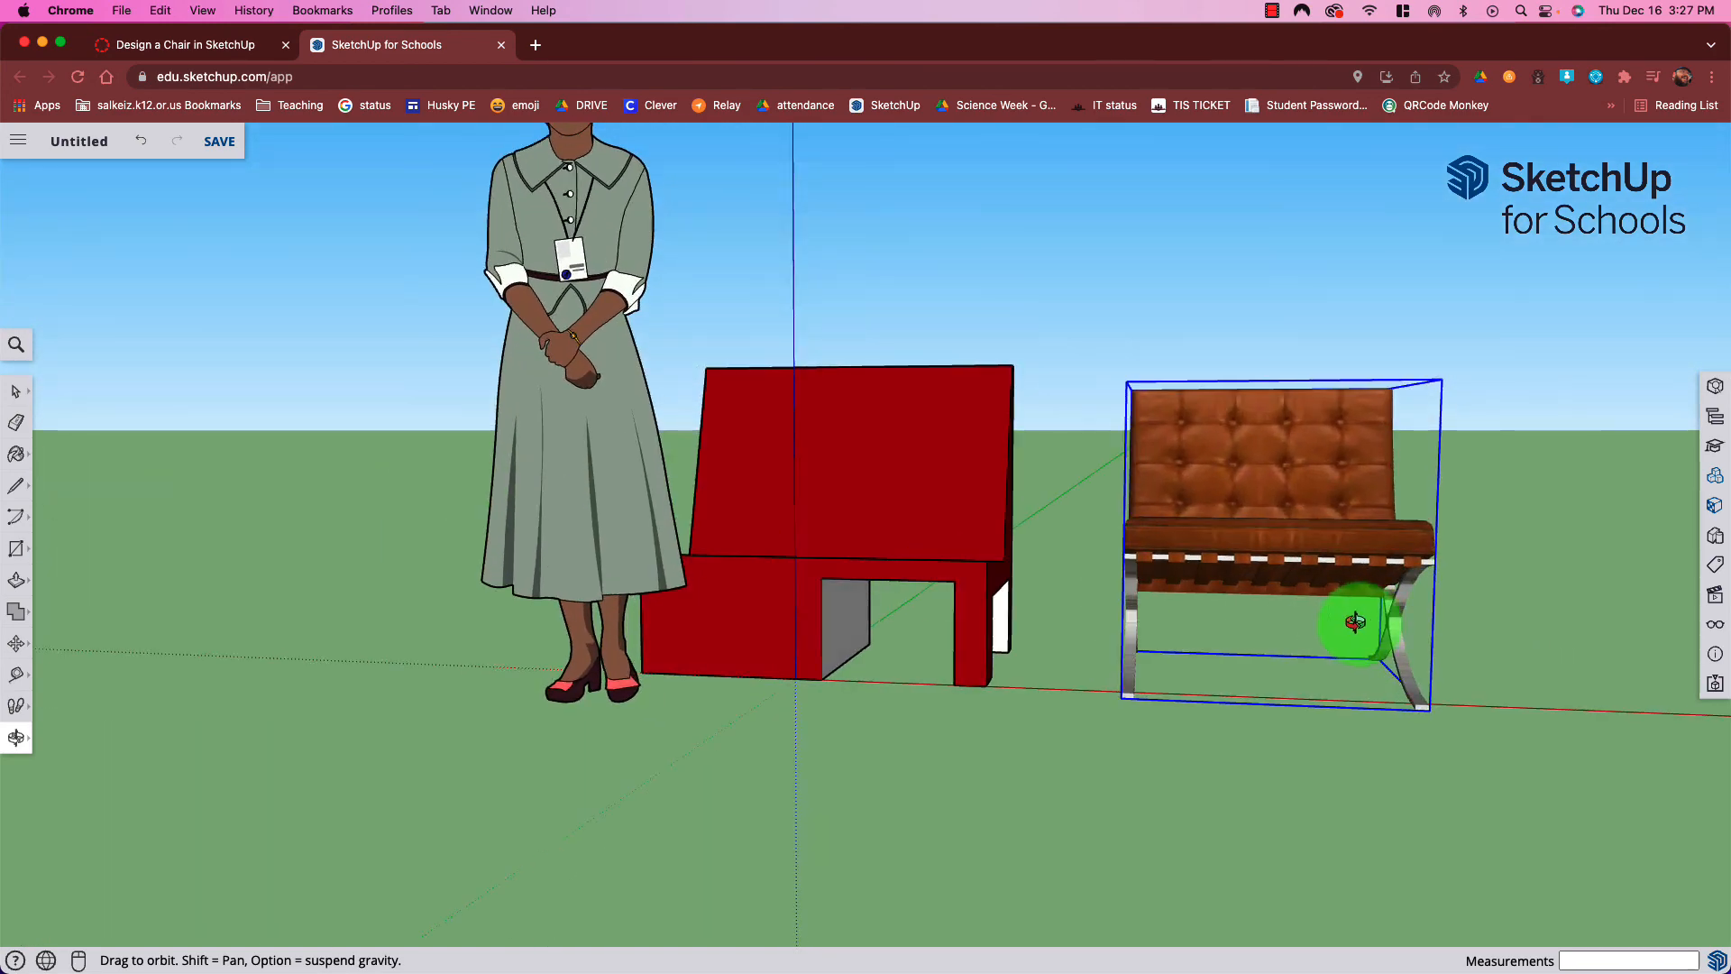
left_click_drag(1352, 618, 985, 664)
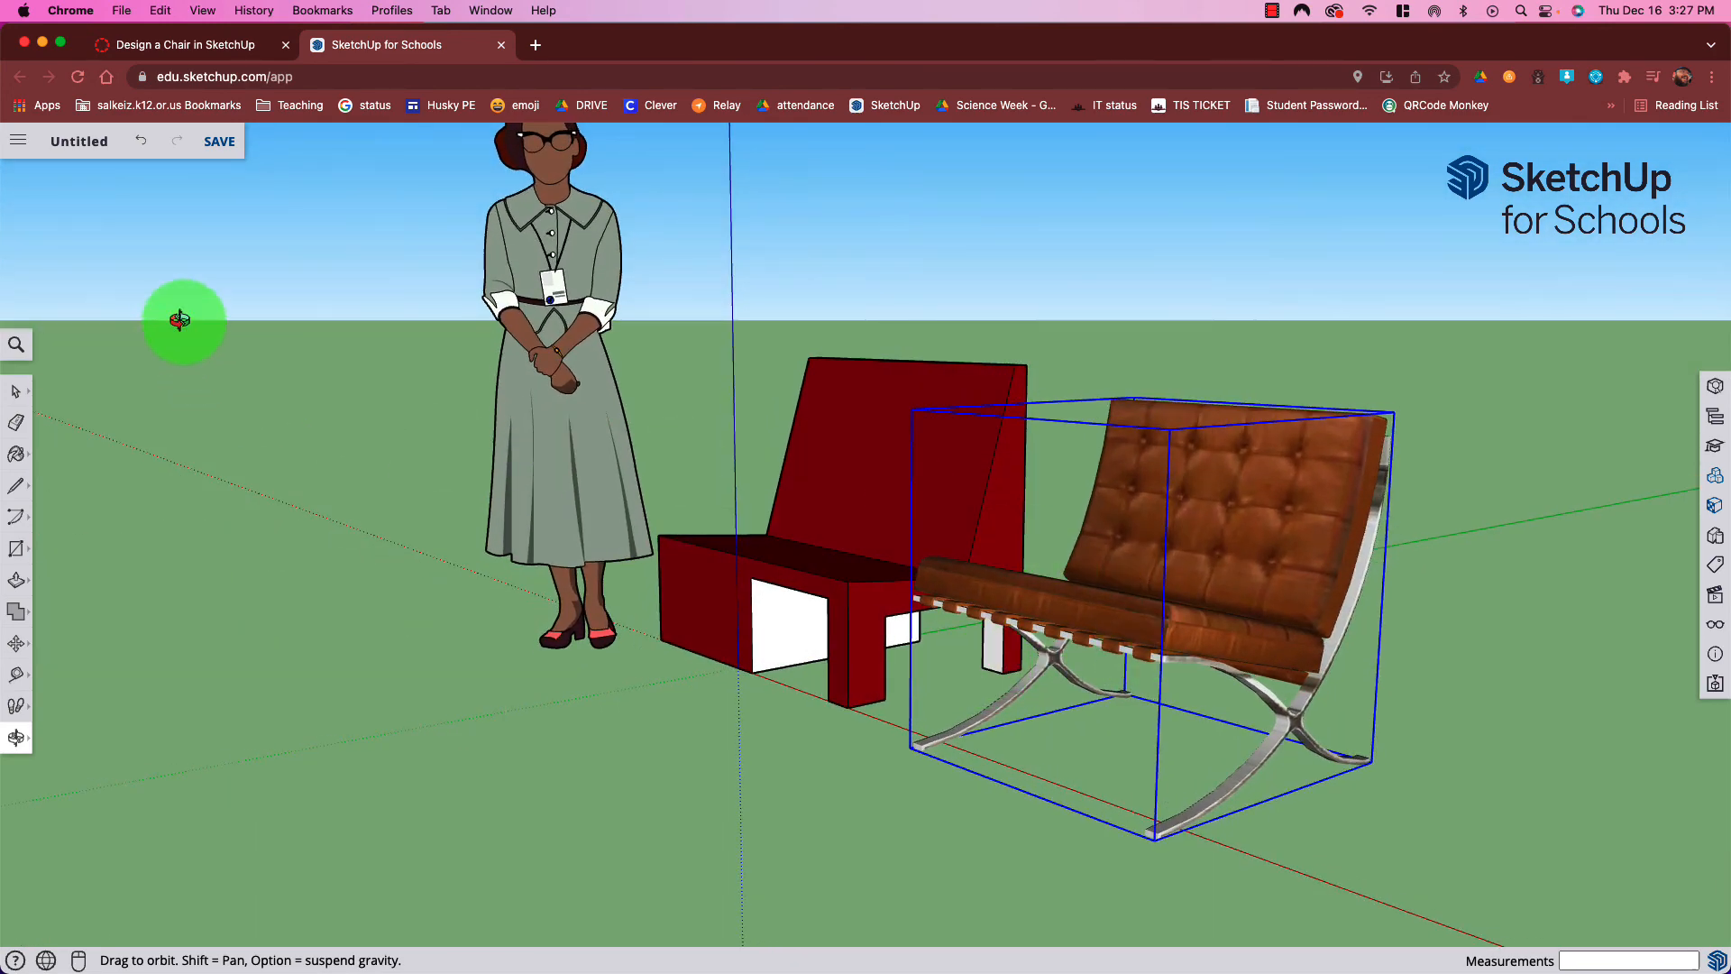
left_click(91, 149)
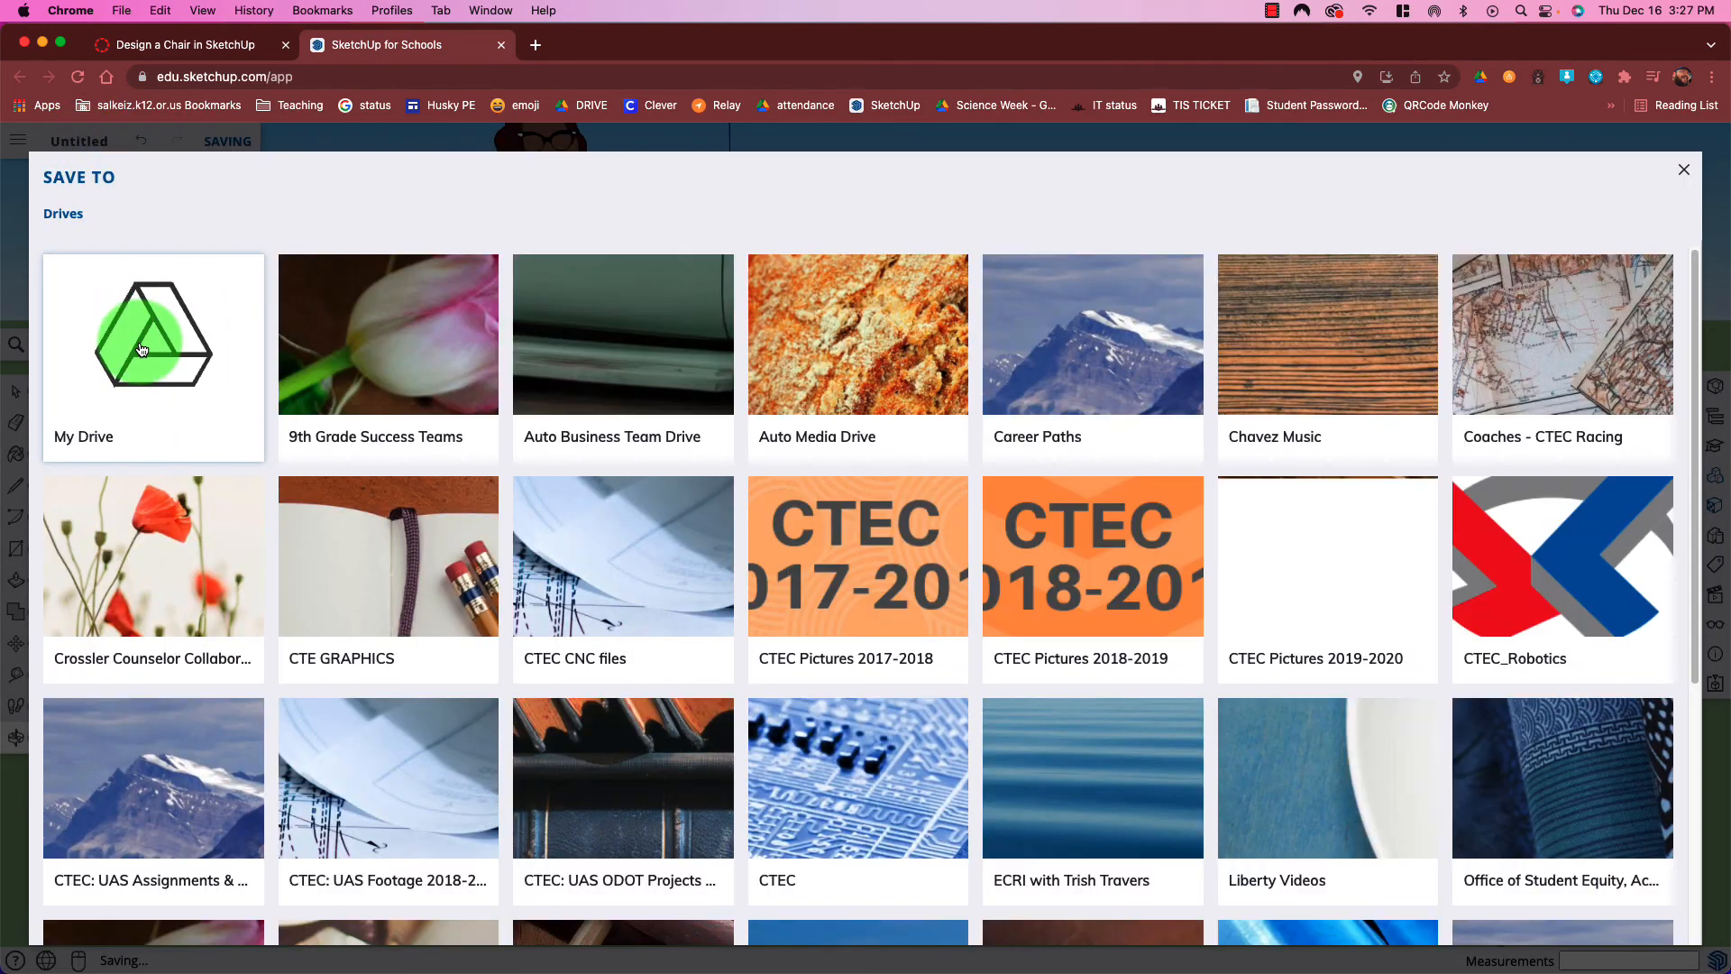
left_click(141, 350)
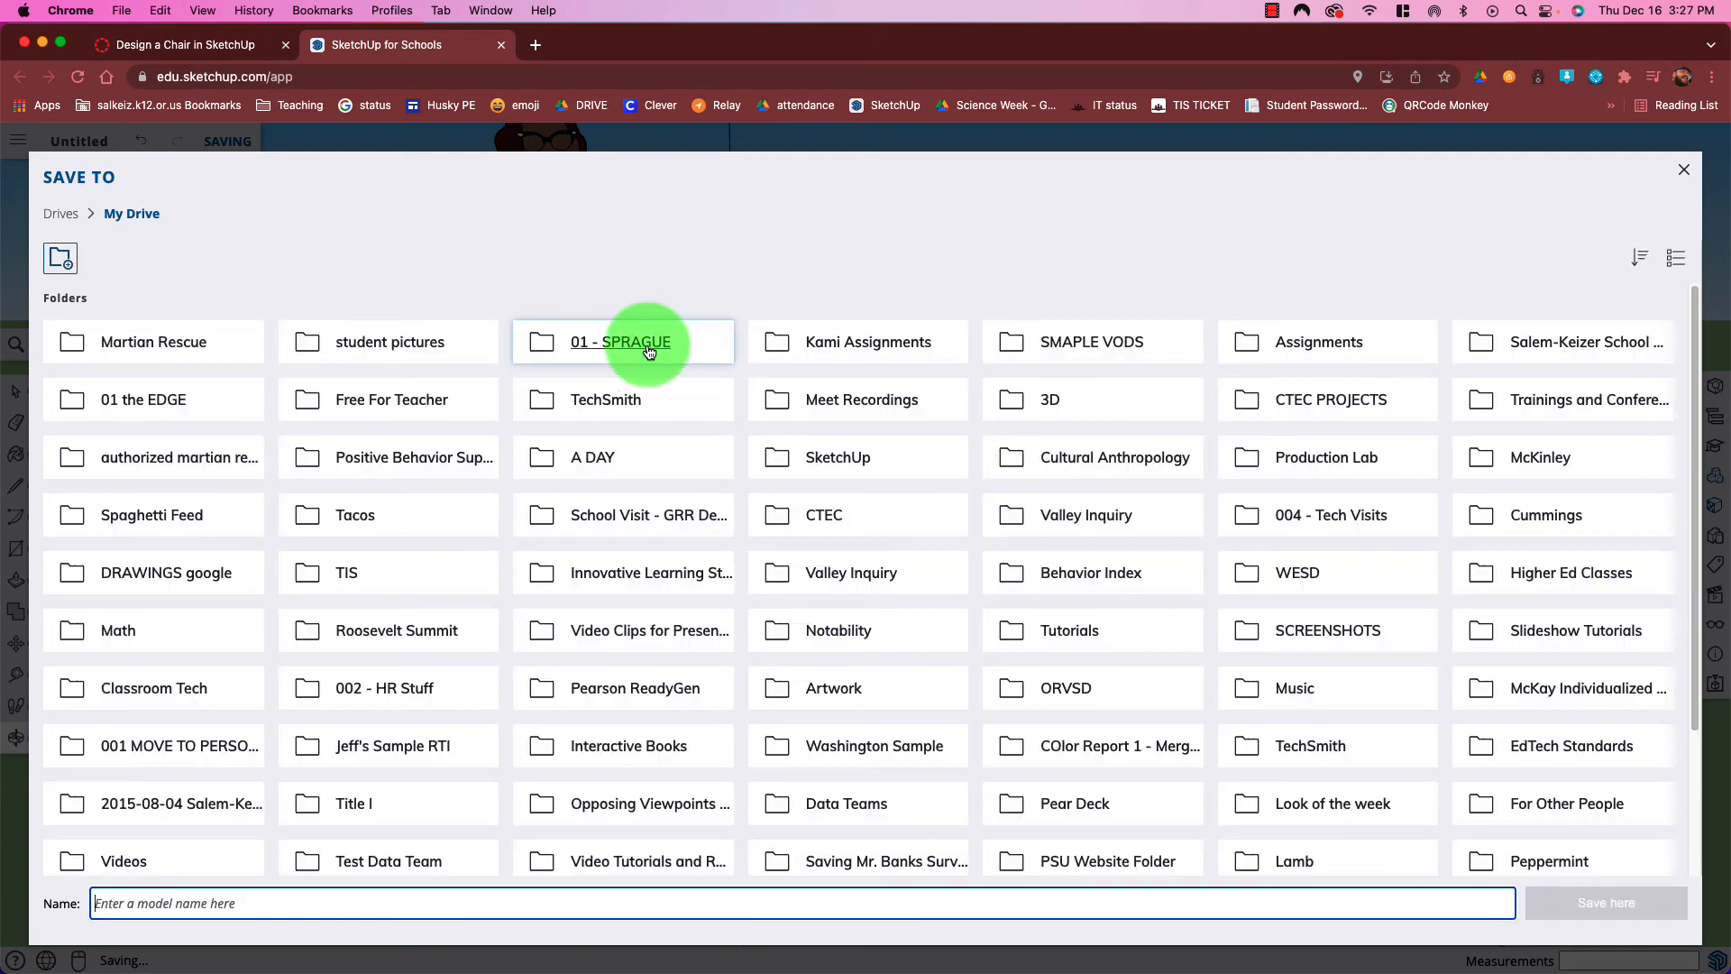
left_click(618, 339)
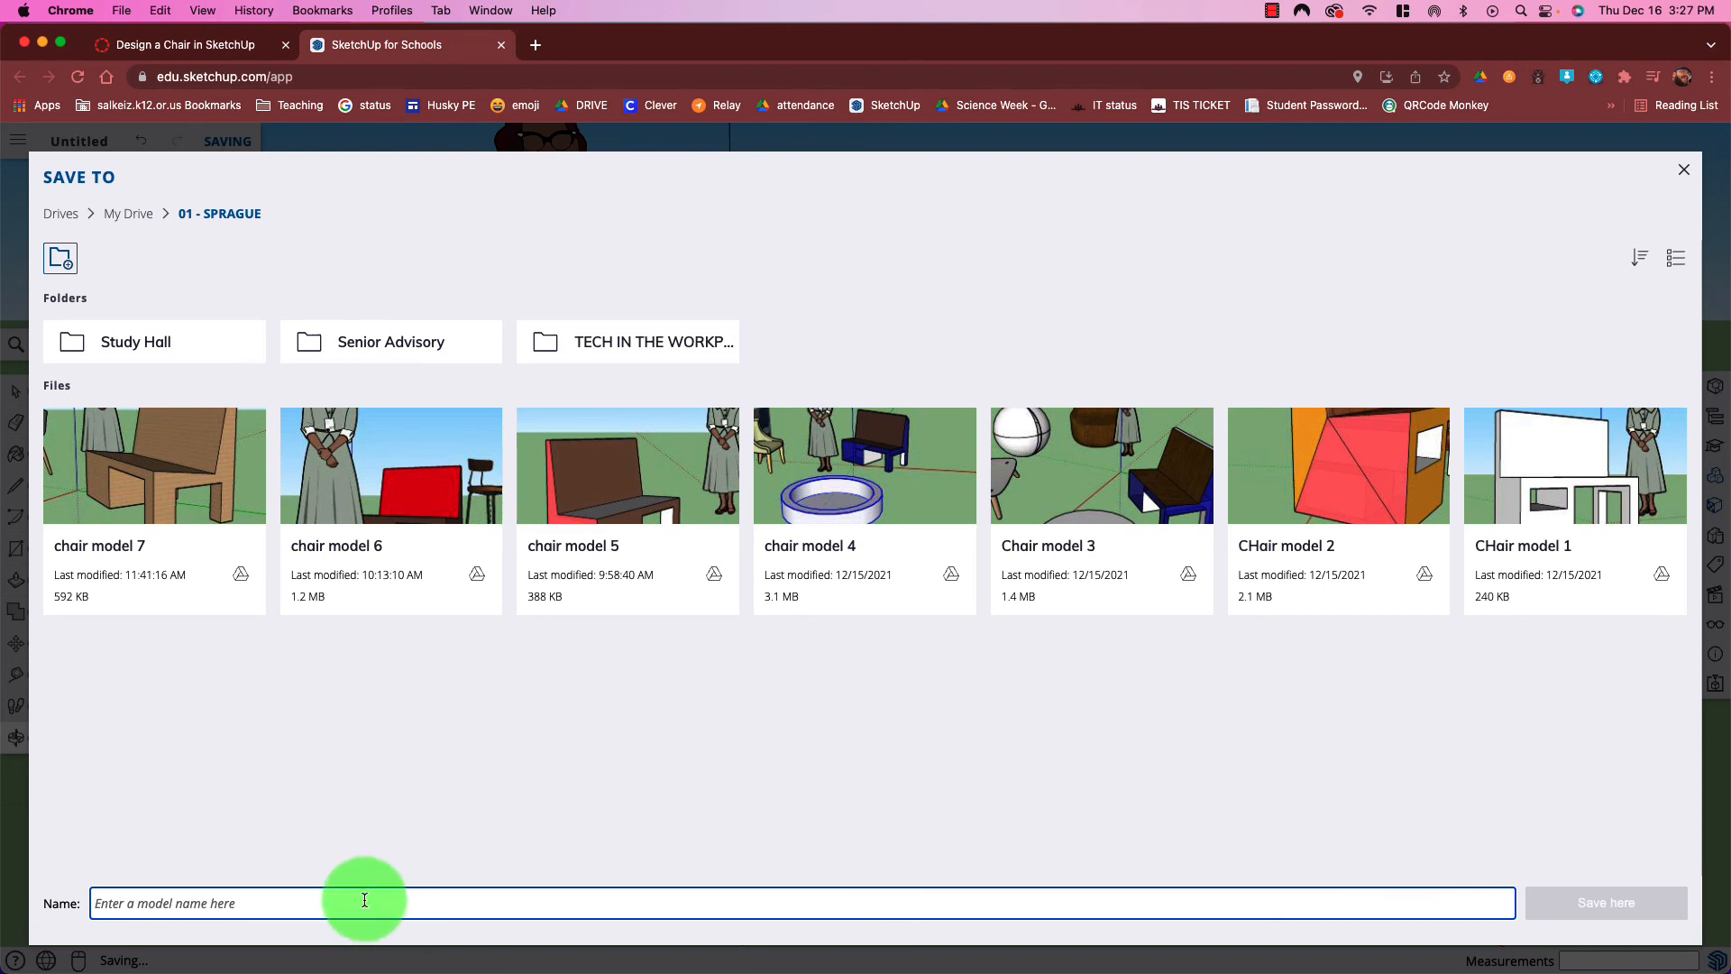
type("chair model 8")
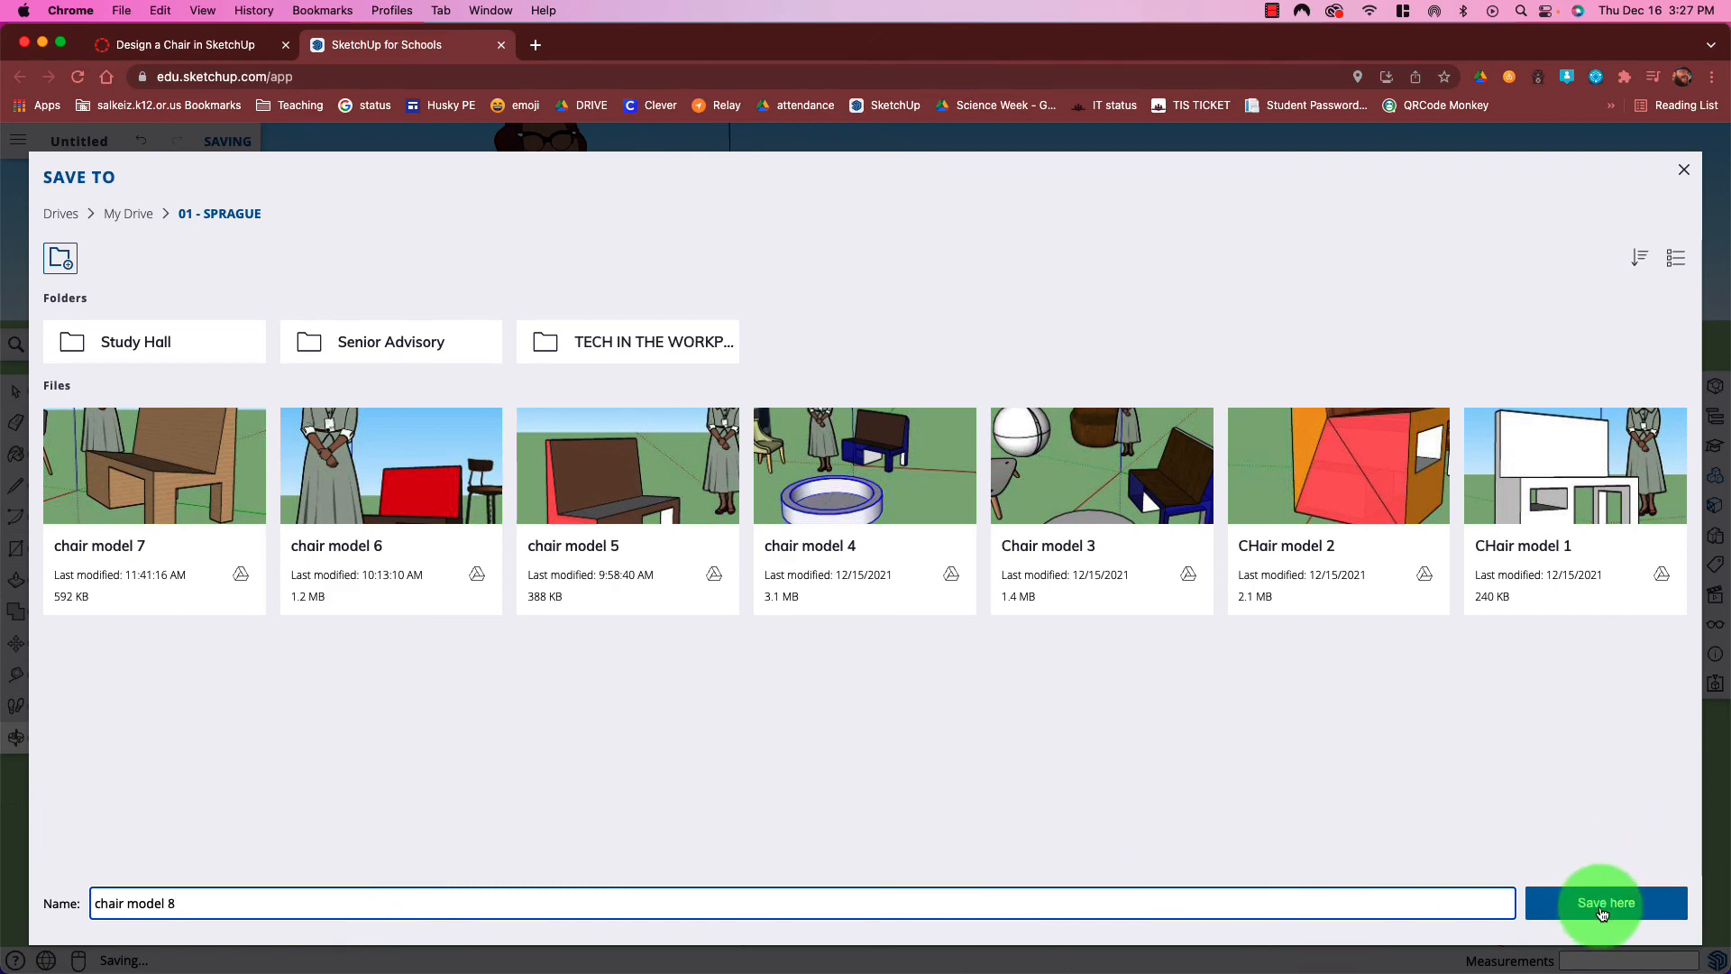
left_click(1603, 909)
left_click(998, 281)
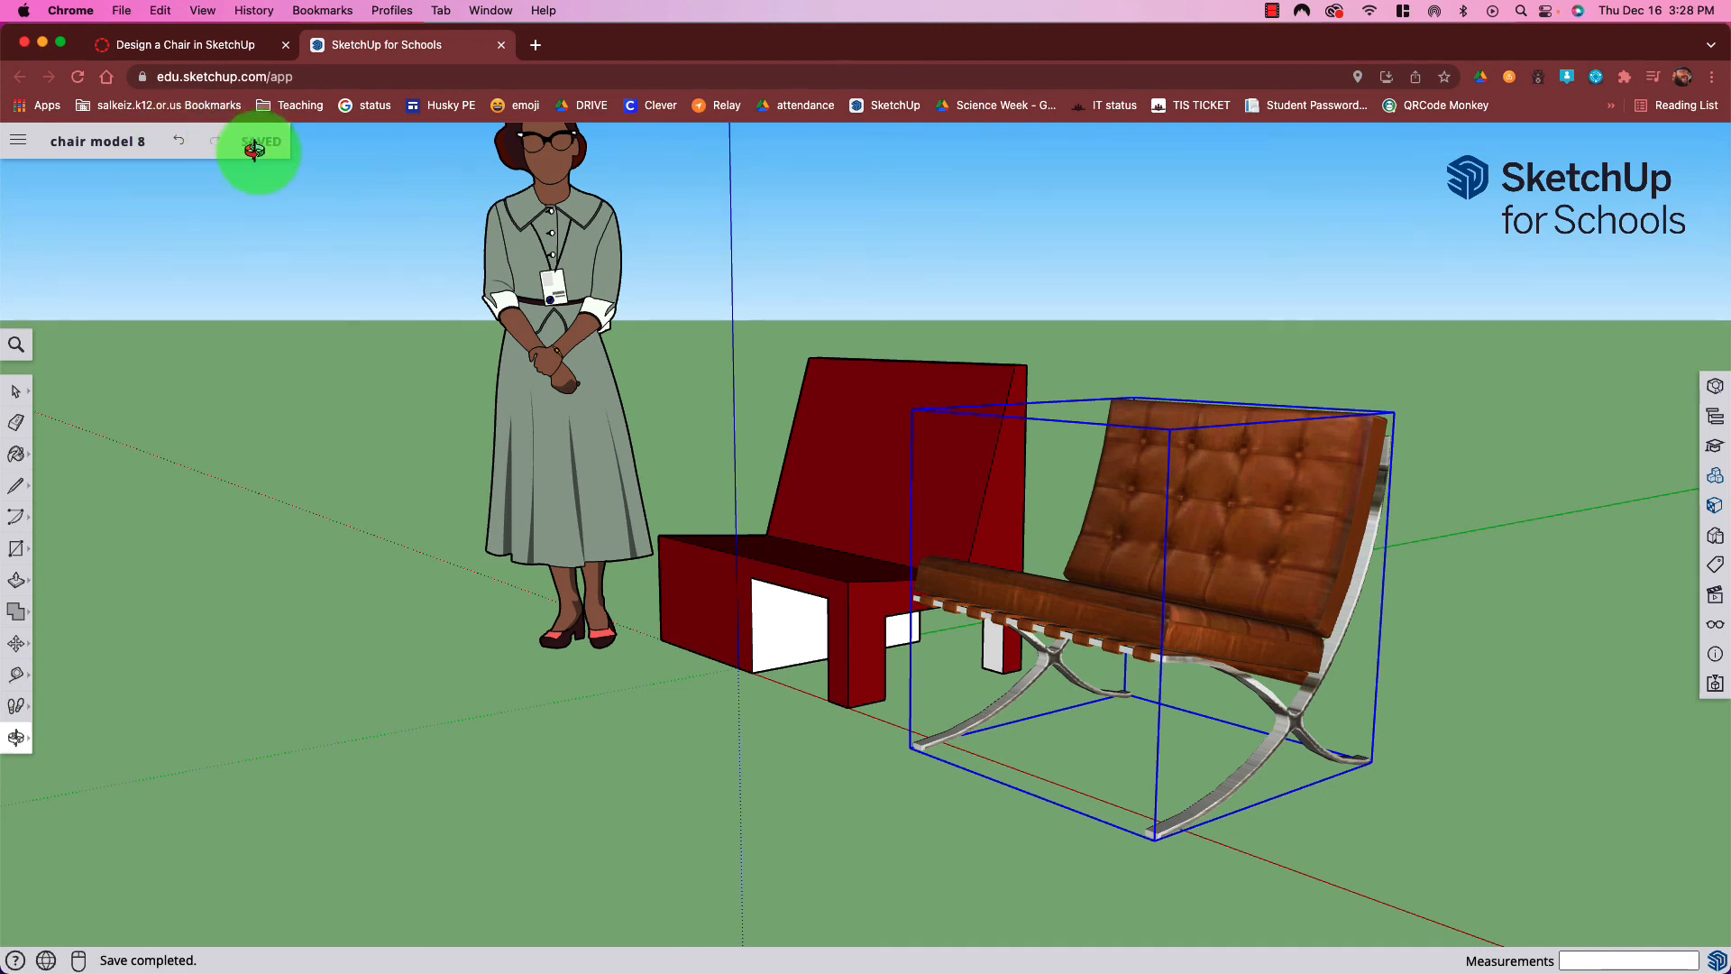
Download the model as a PNG image, with the view reframed from above so the whole red chair fills the picture
left_click(20, 146)
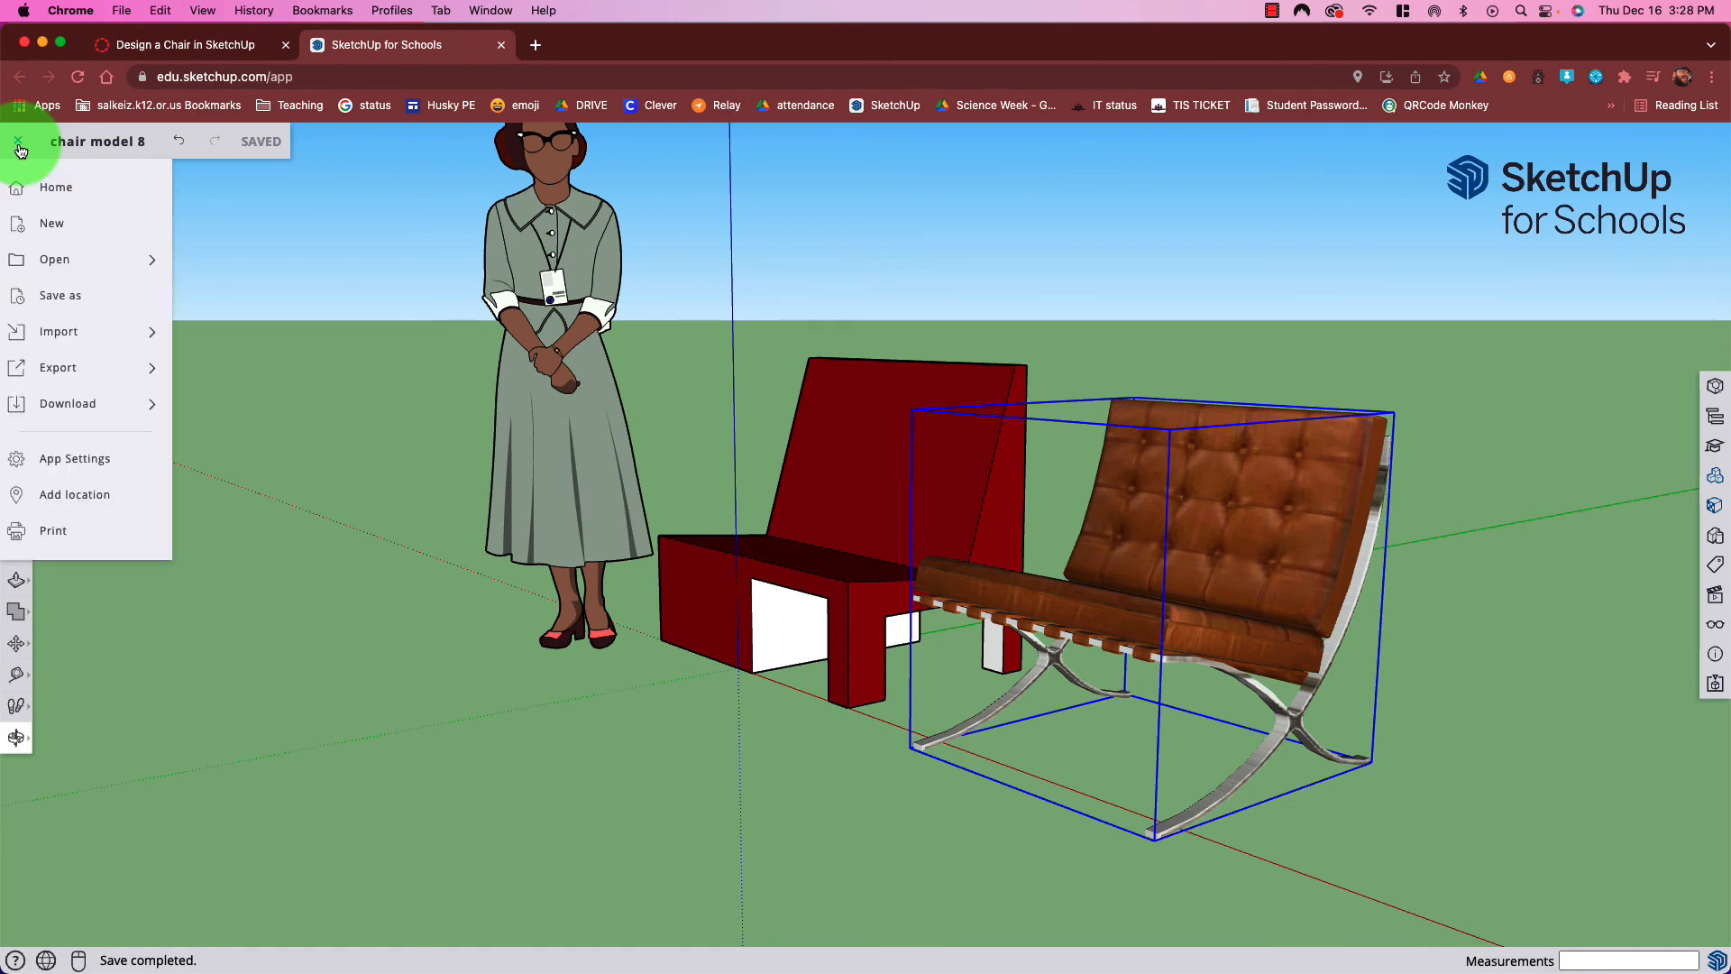
left_click(103, 418)
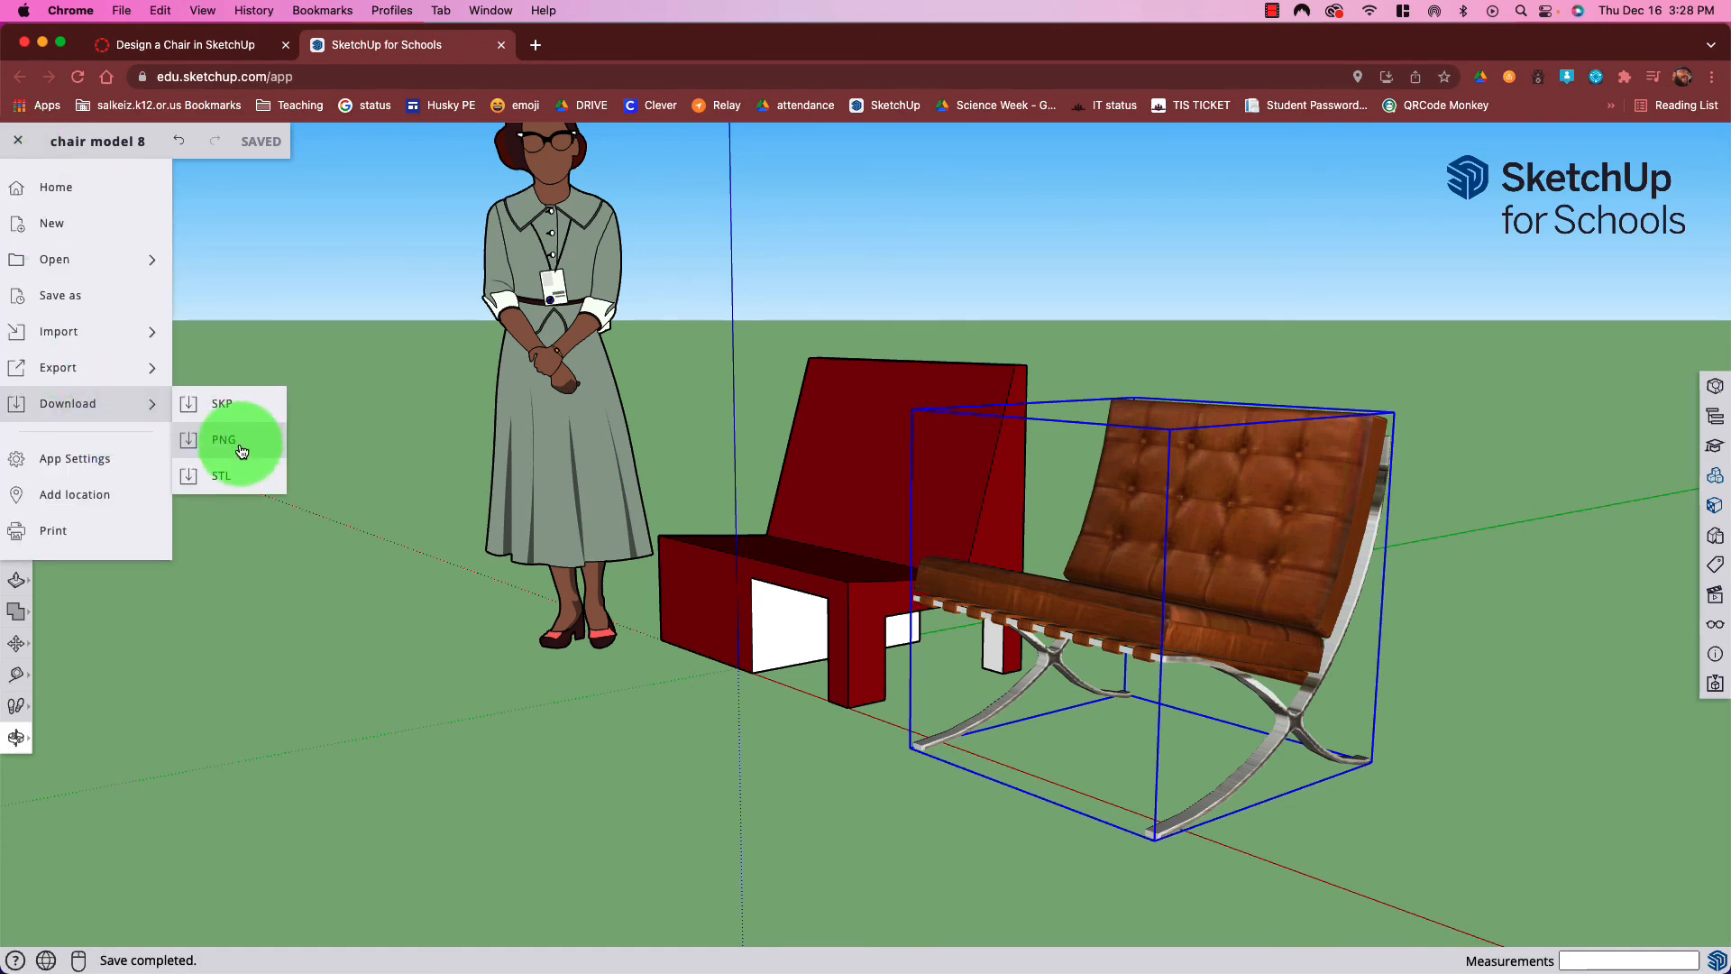
left_click(241, 451)
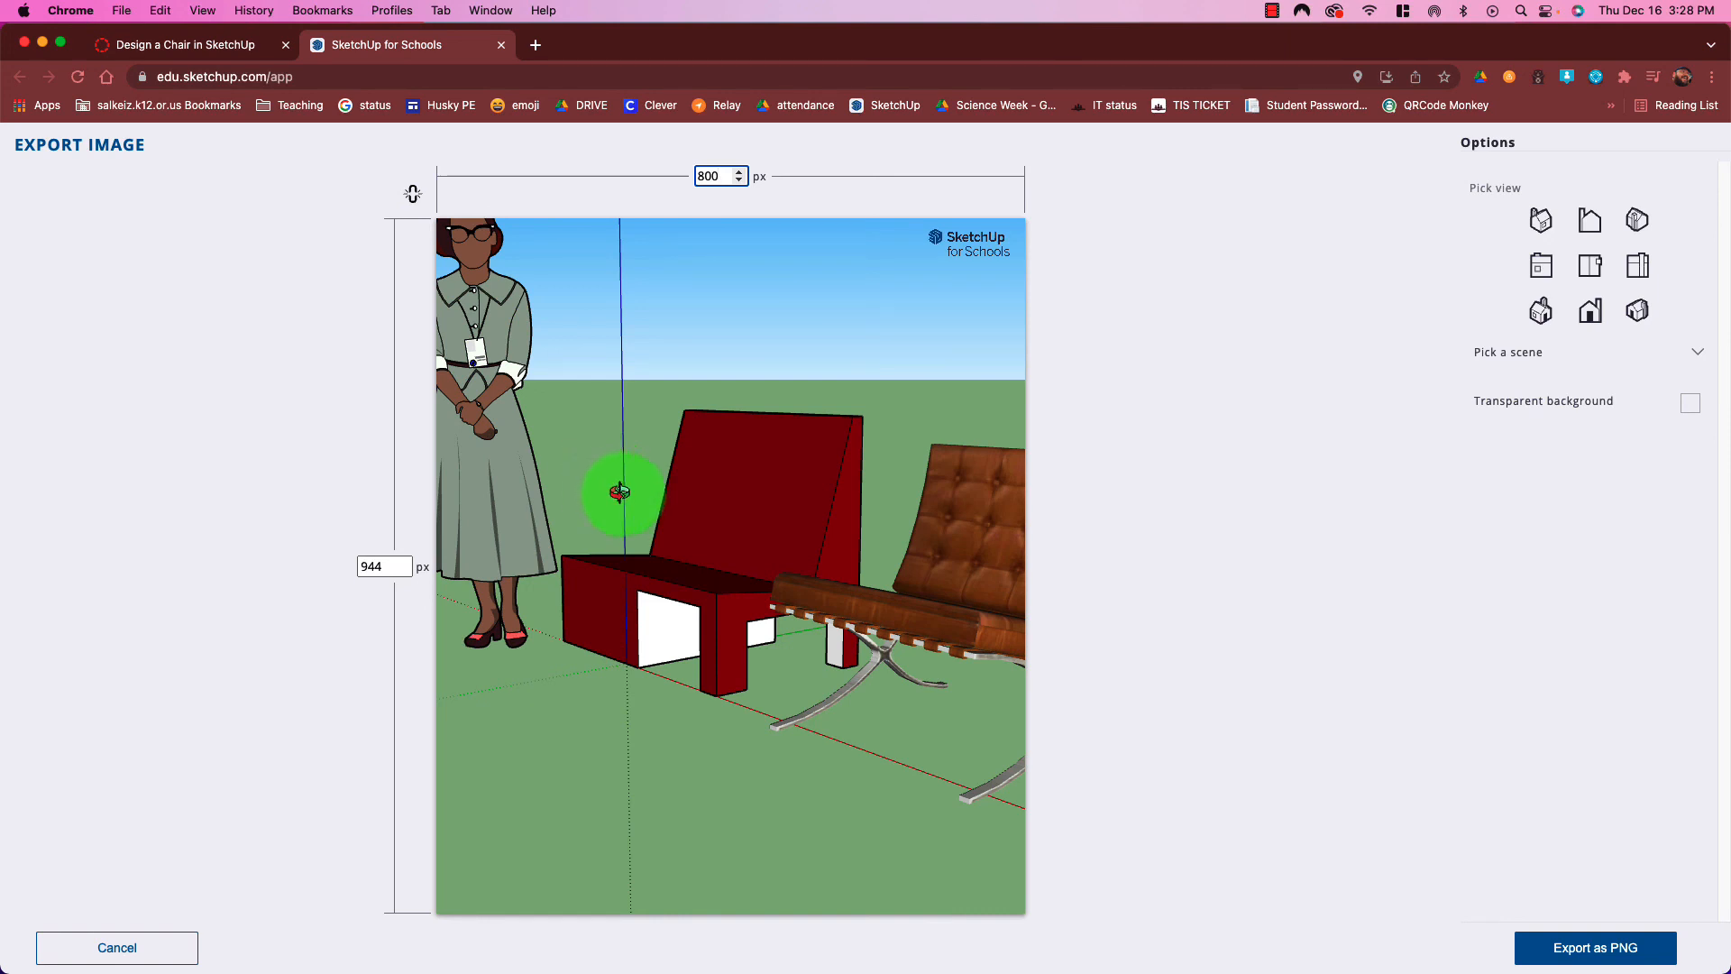
mouse_move(622, 495)
left_mouse_down()
mouse_move(700, 598)
mouse_move(663, 549)
mouse_move(823, 665)
mouse_move(714, 623)
left_mouse_up()
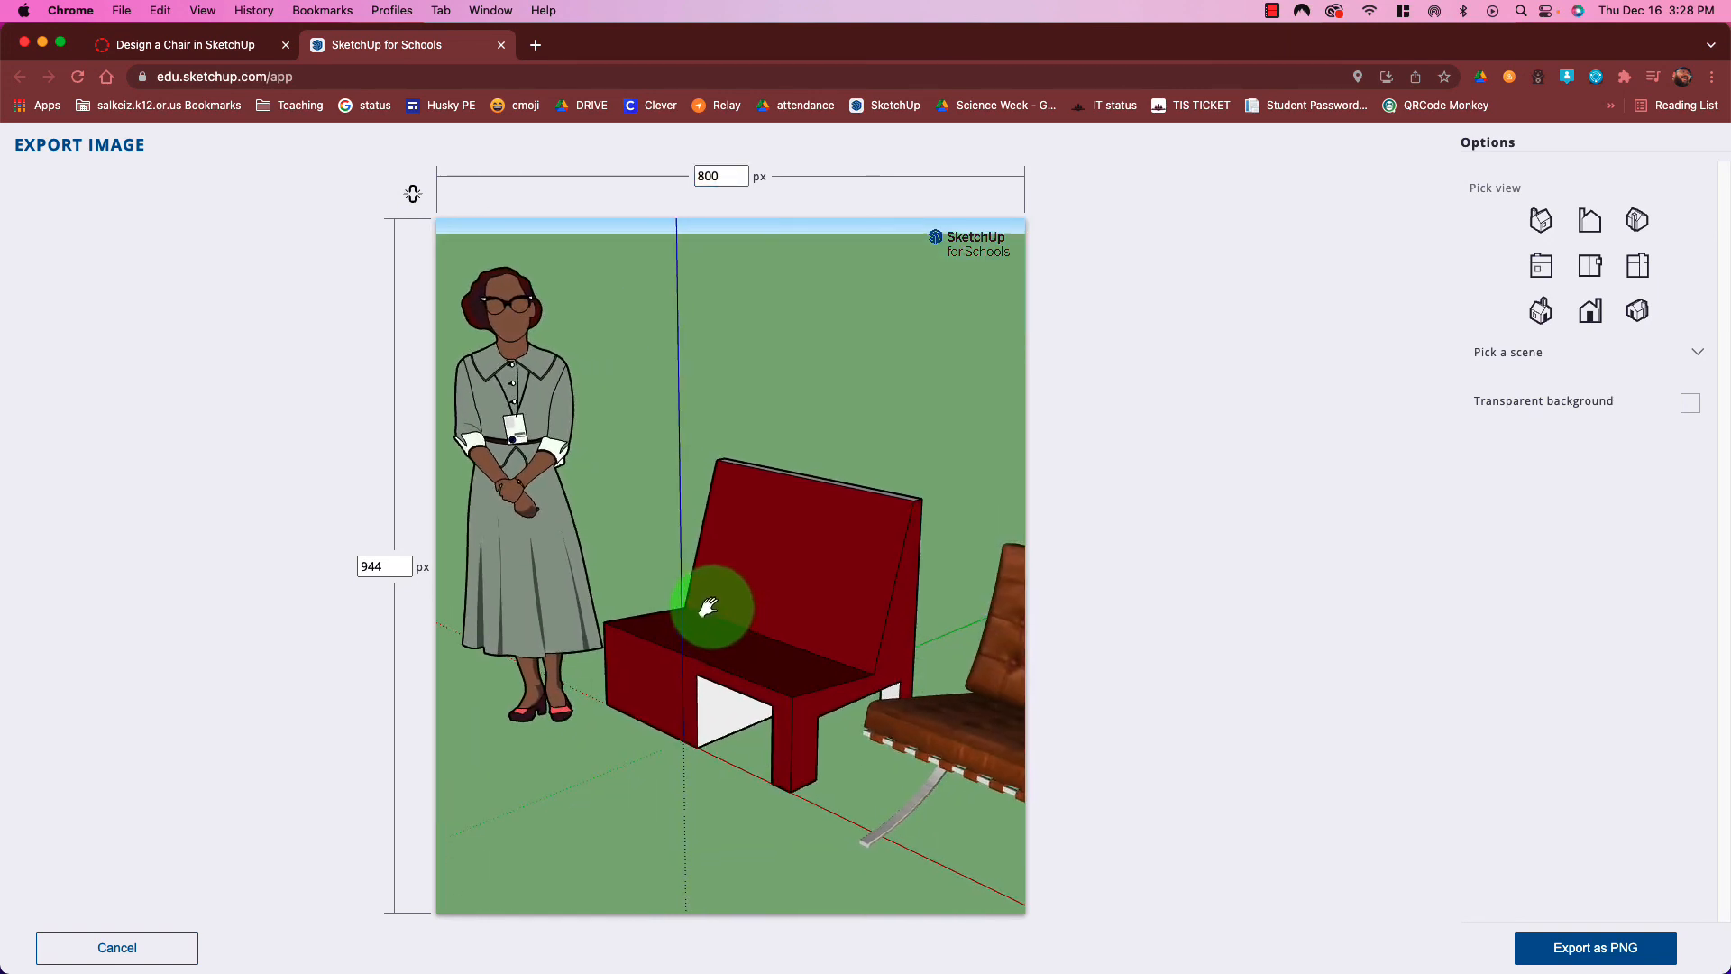
scroll(646, 572, "up", 4)
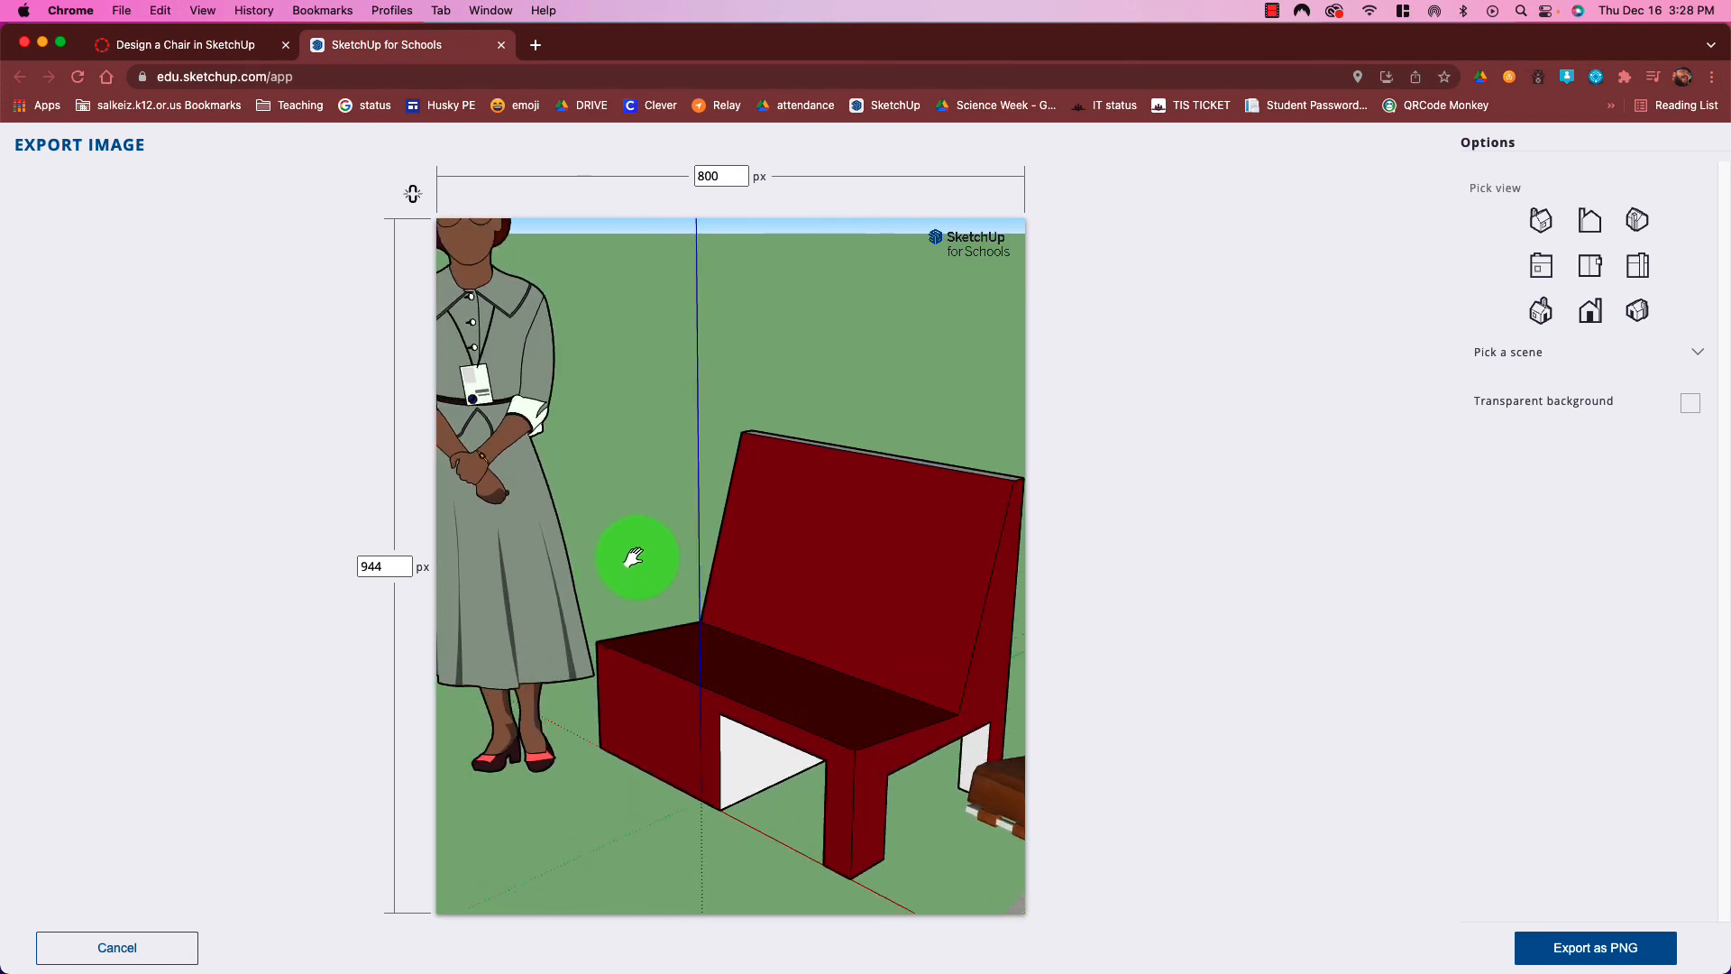
scroll(699, 541, "down", 3)
scroll(708, 586, "up", 3)
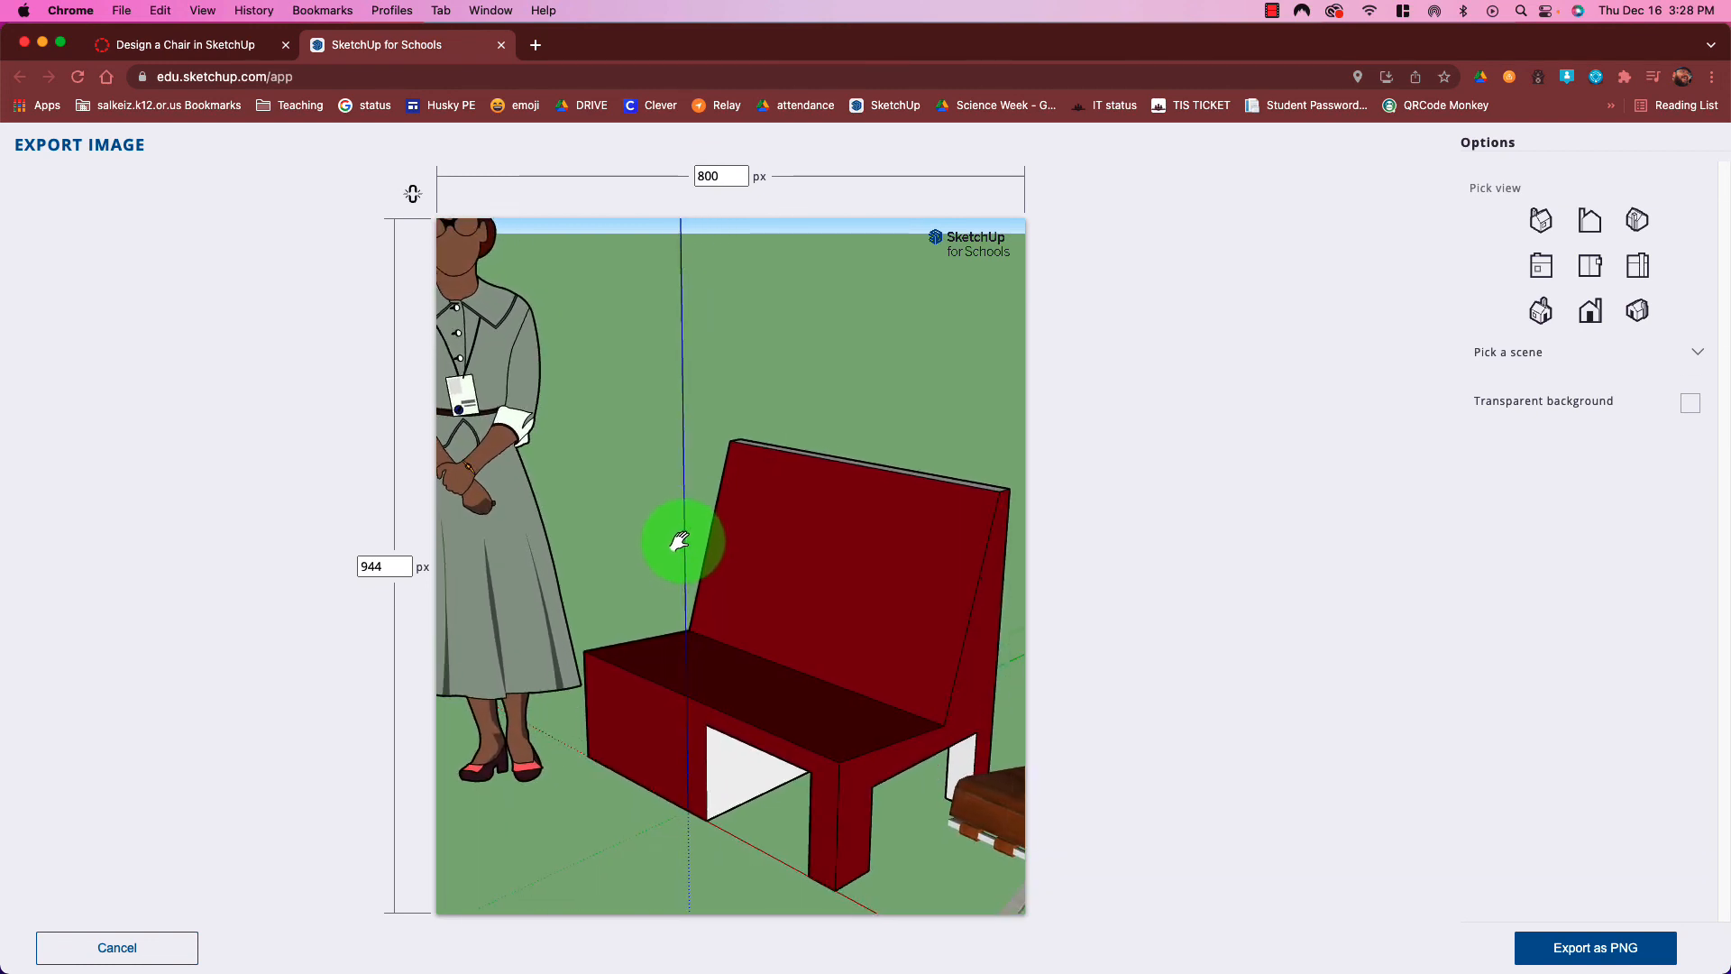
left_click_drag(683, 541, 665, 502)
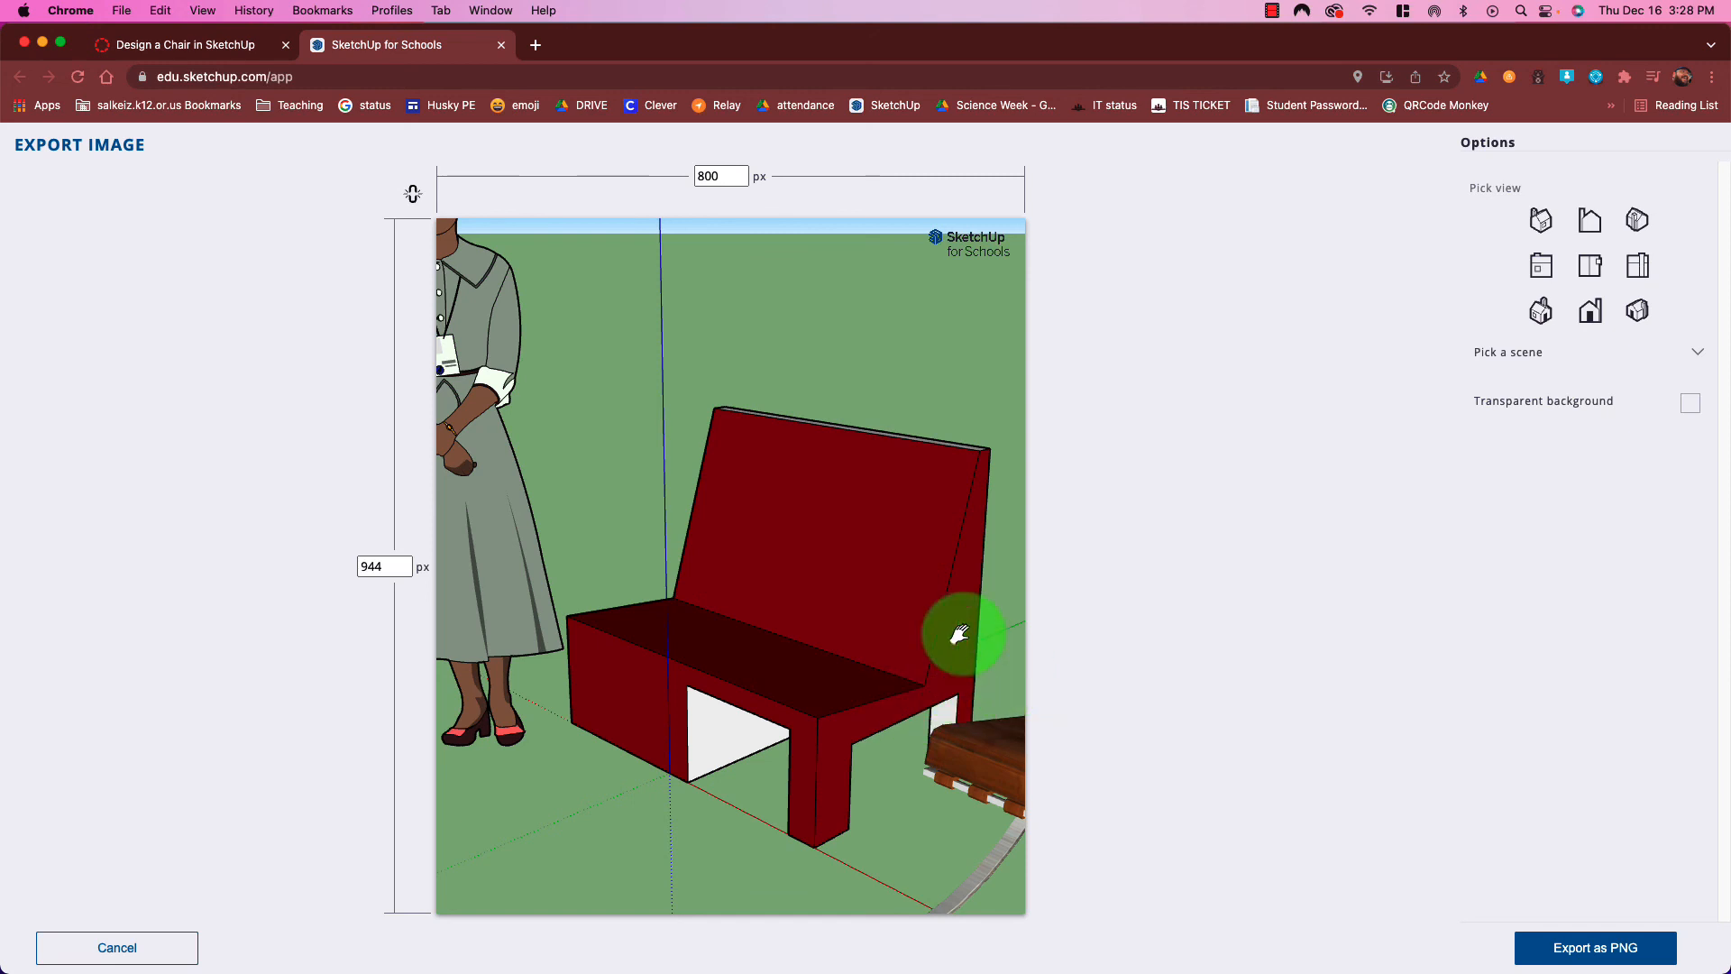
left_click(1637, 951)
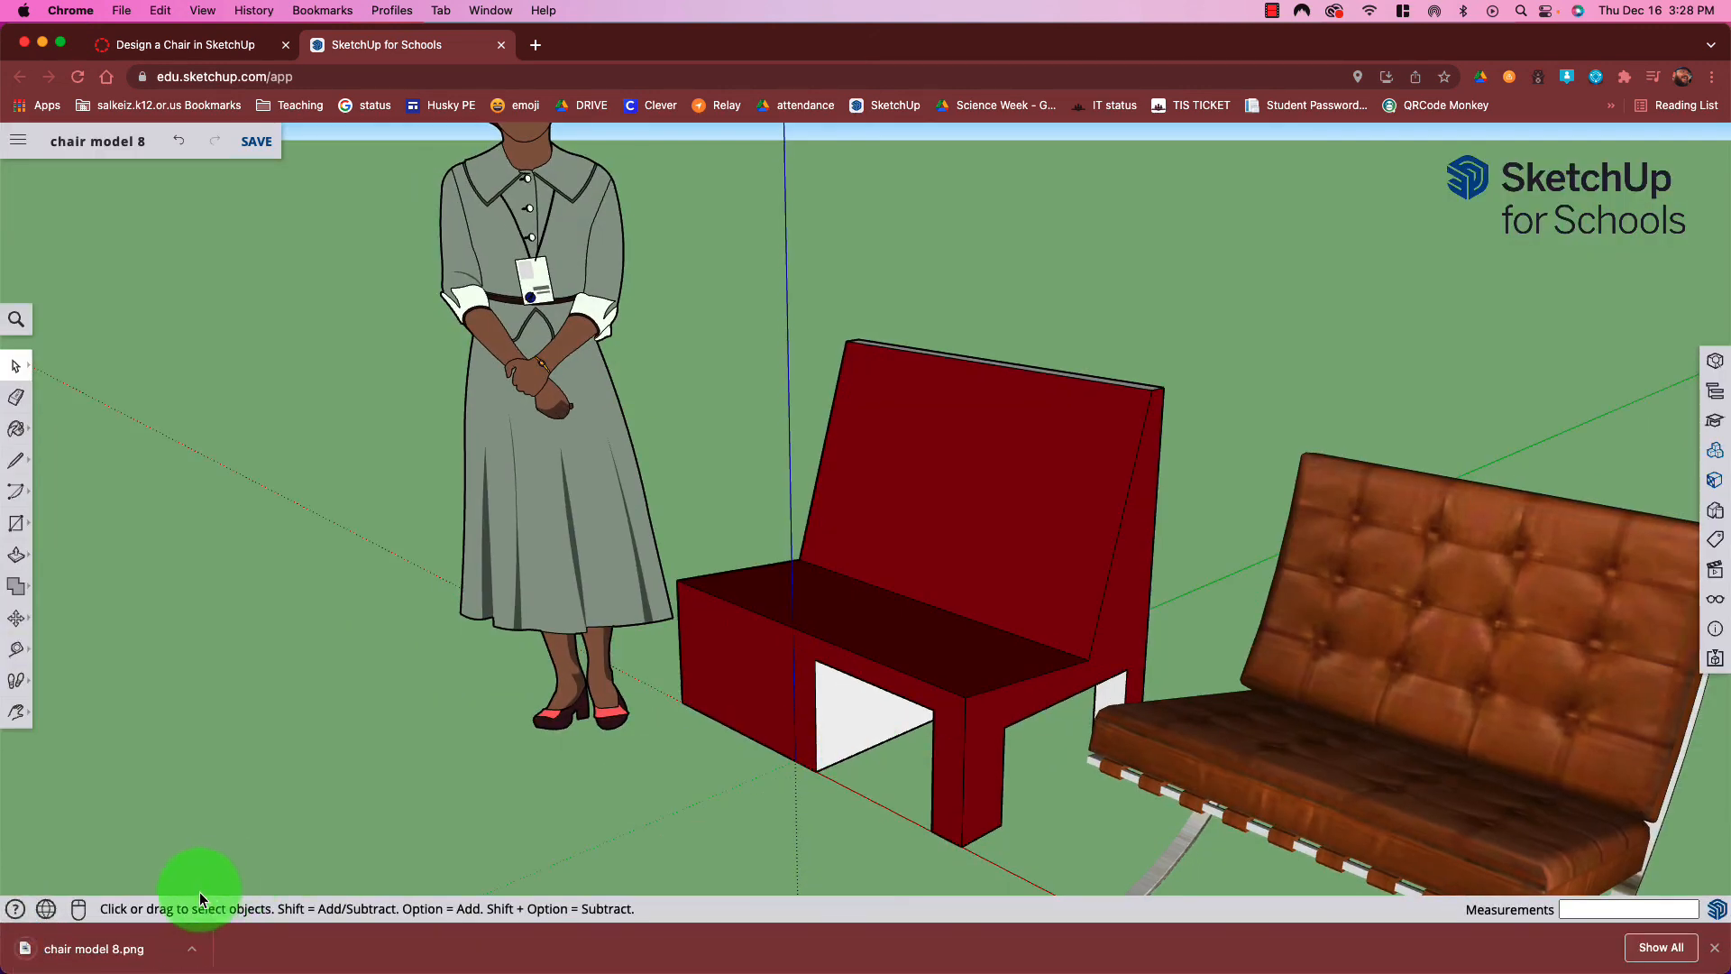
Open the downloaded chair model 8.png in Preview and move its window aside to check the image
left_click(84, 956)
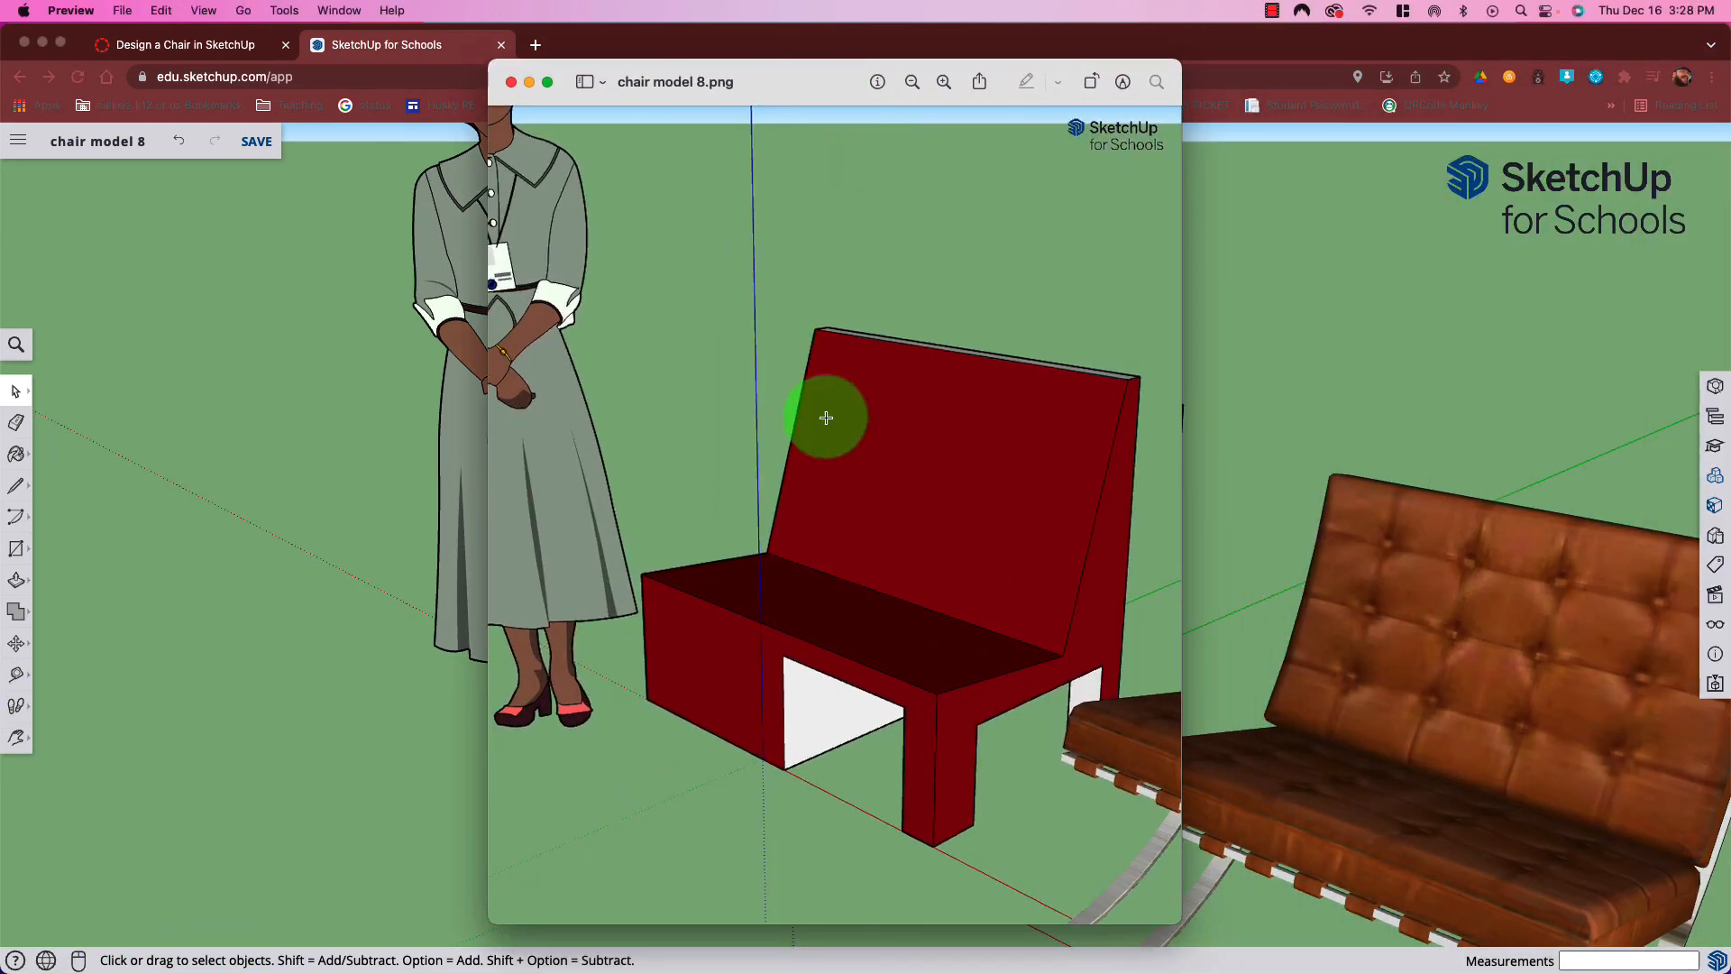
left_click_drag(828, 74, 696, 46)
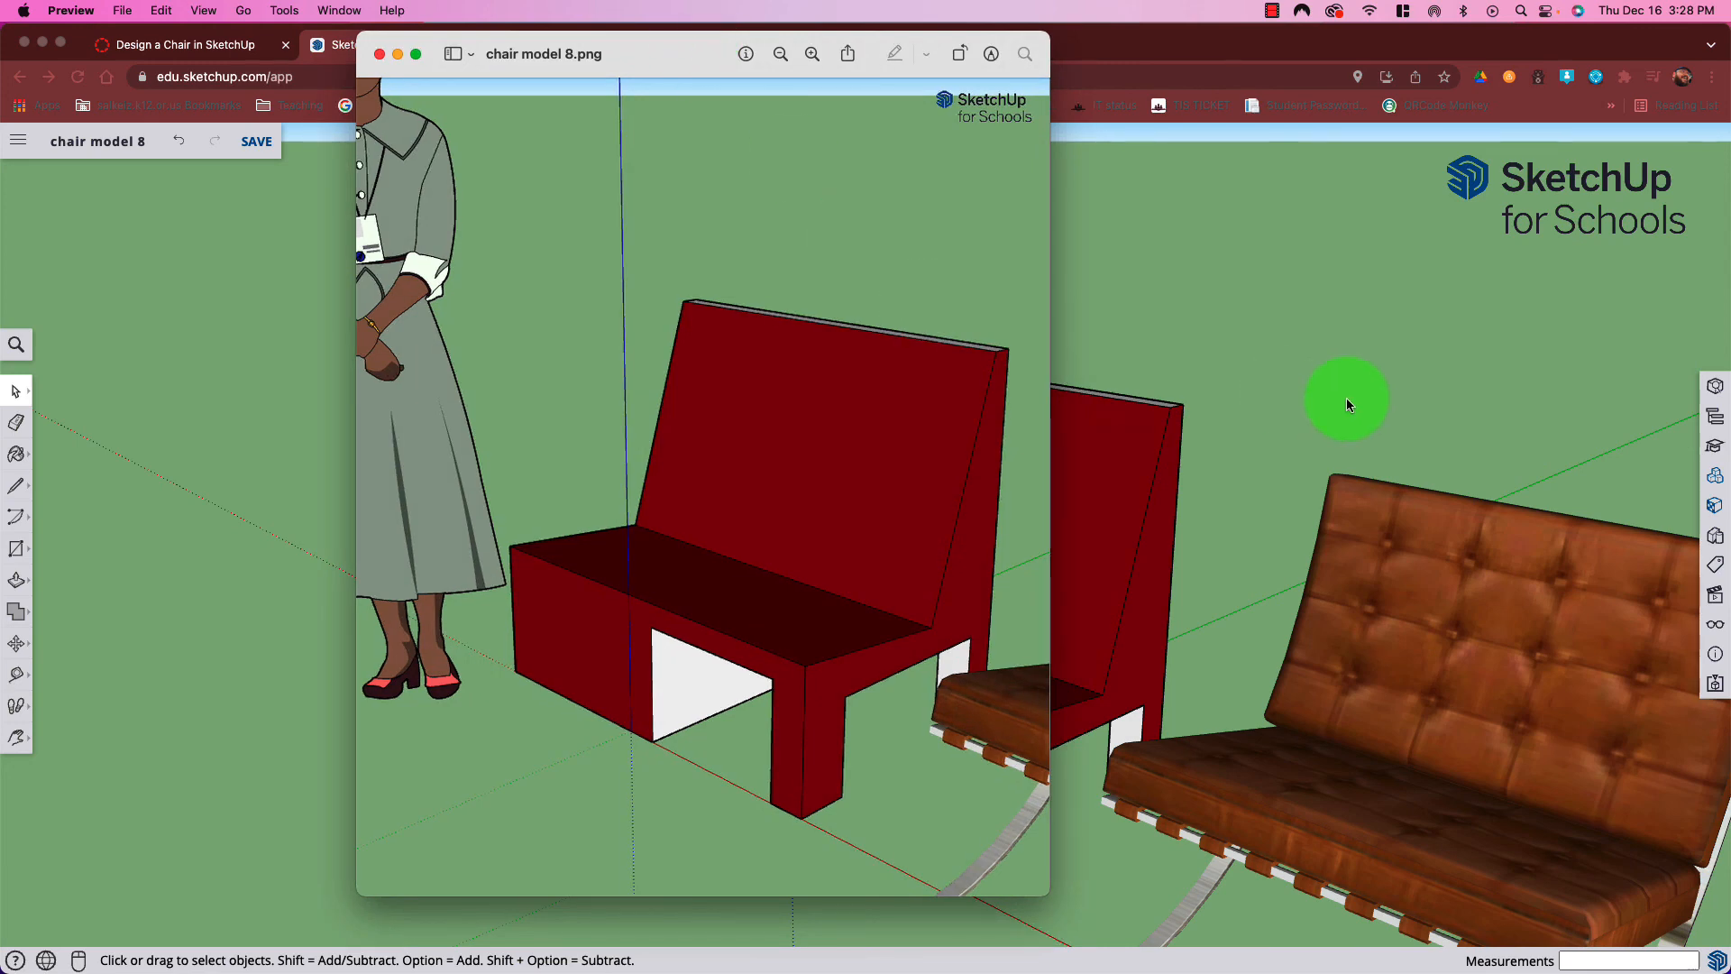